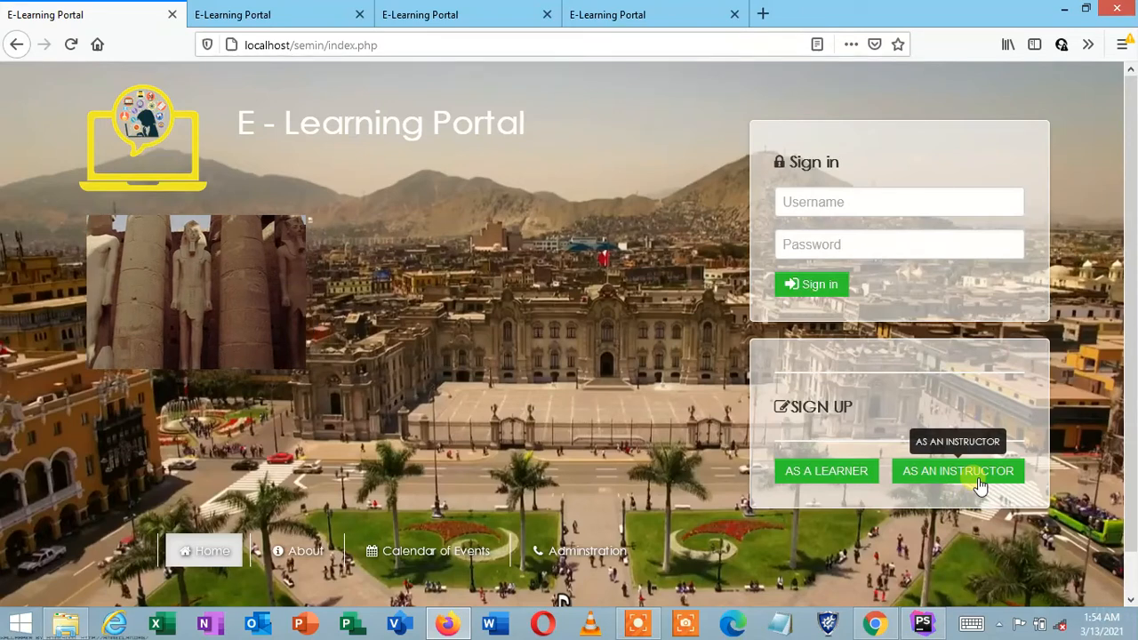
Step: After viewing the admin login tab, sign in as the instructor from the home page
click(278, 18)
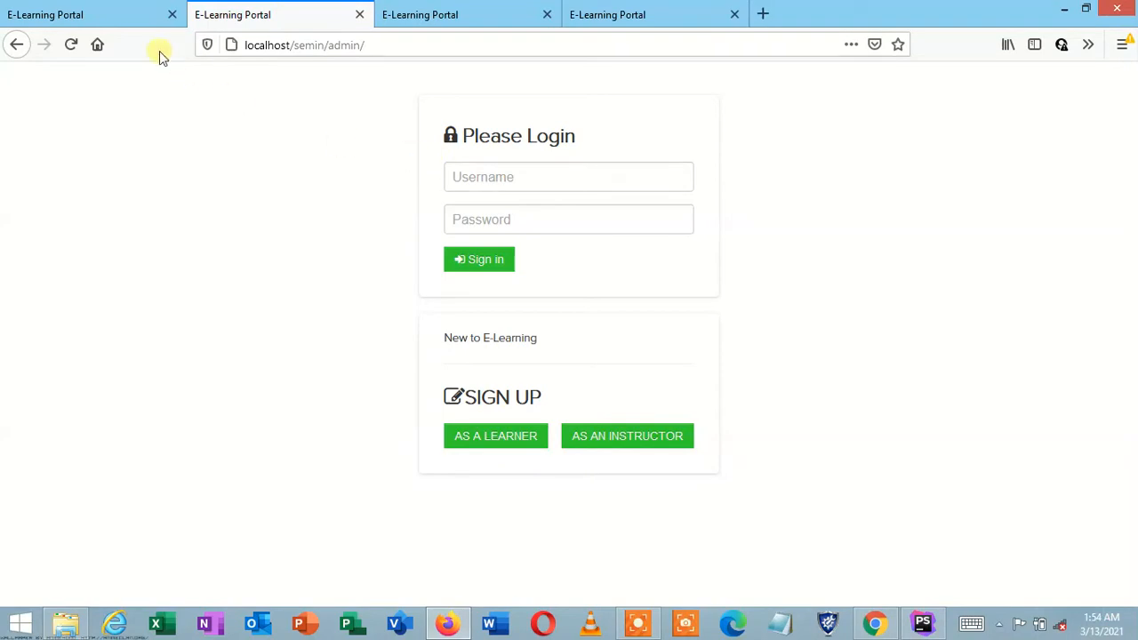
click(116, 11)
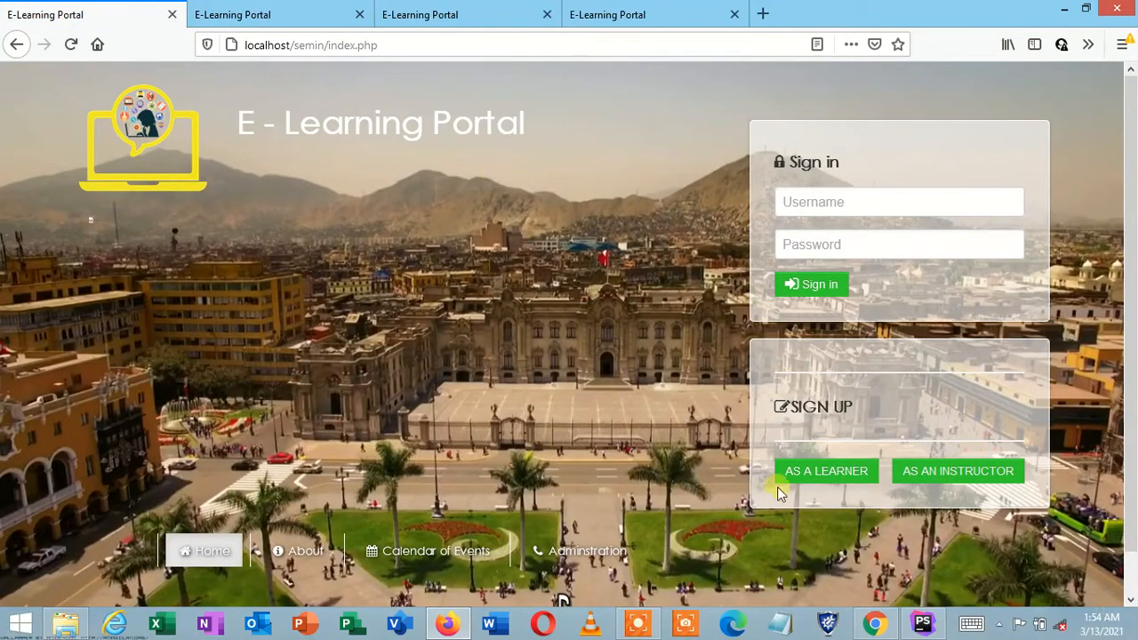
click(686, 622)
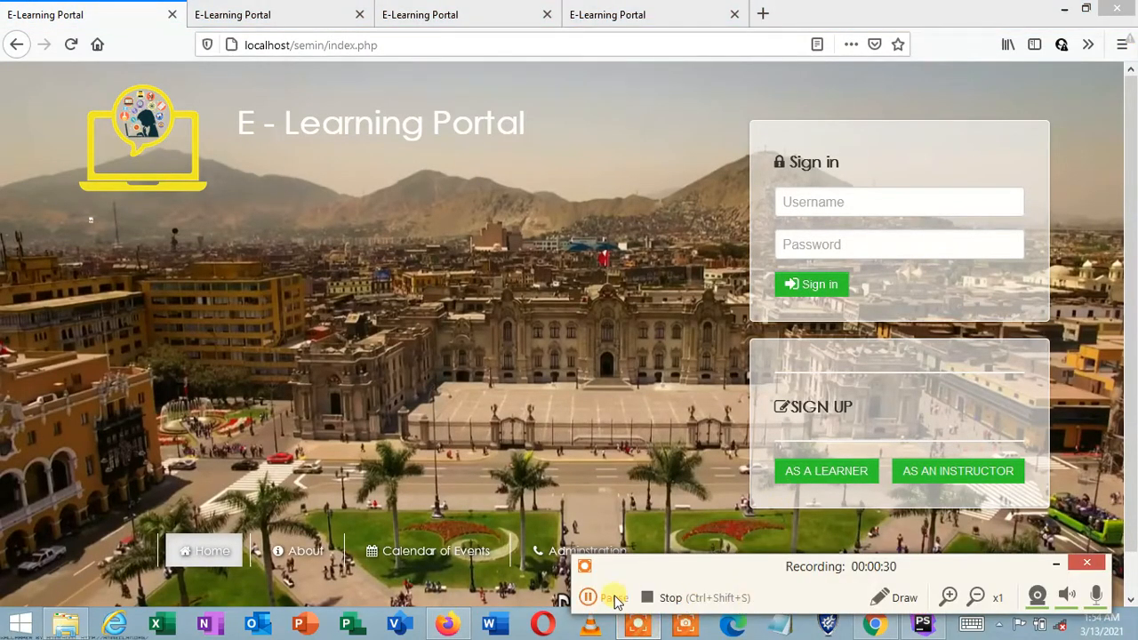
click(587, 597)
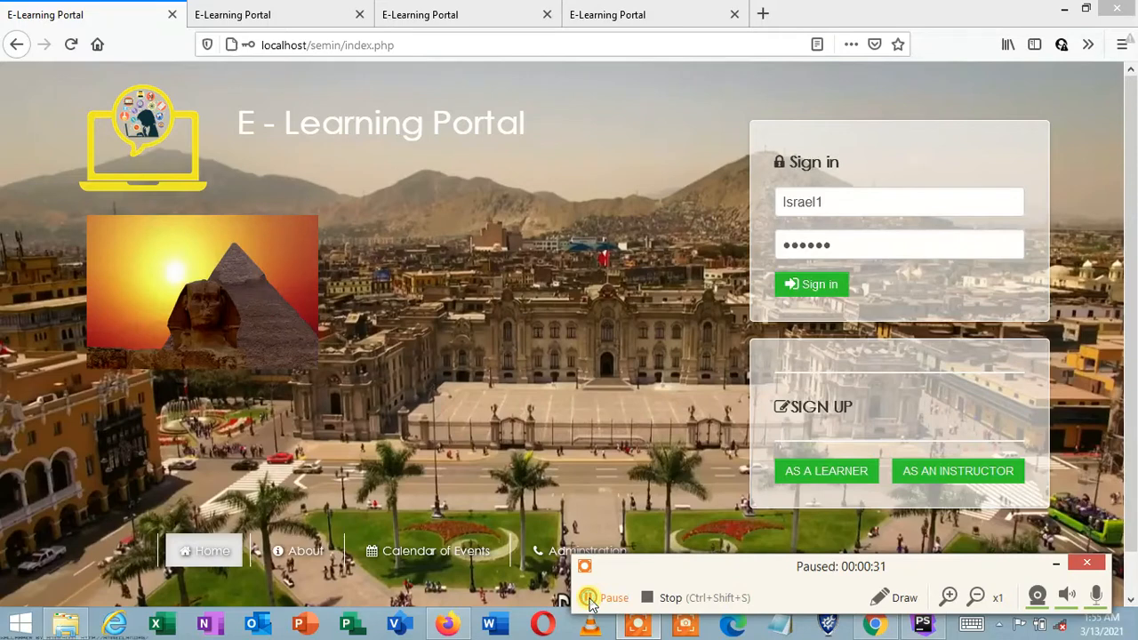
click(1051, 562)
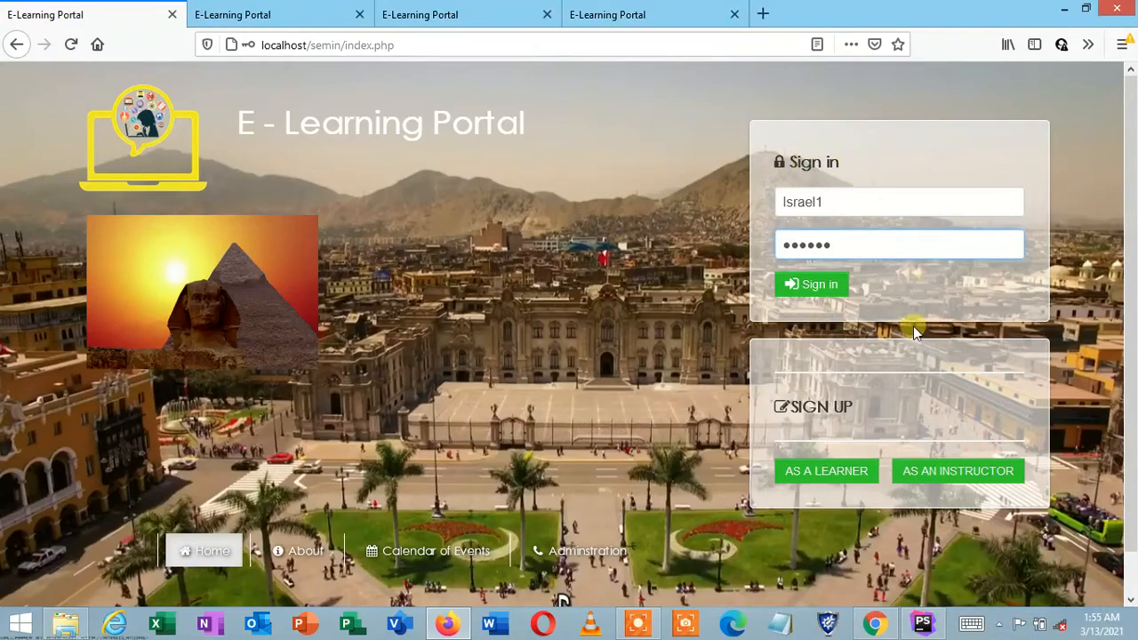
click(822, 284)
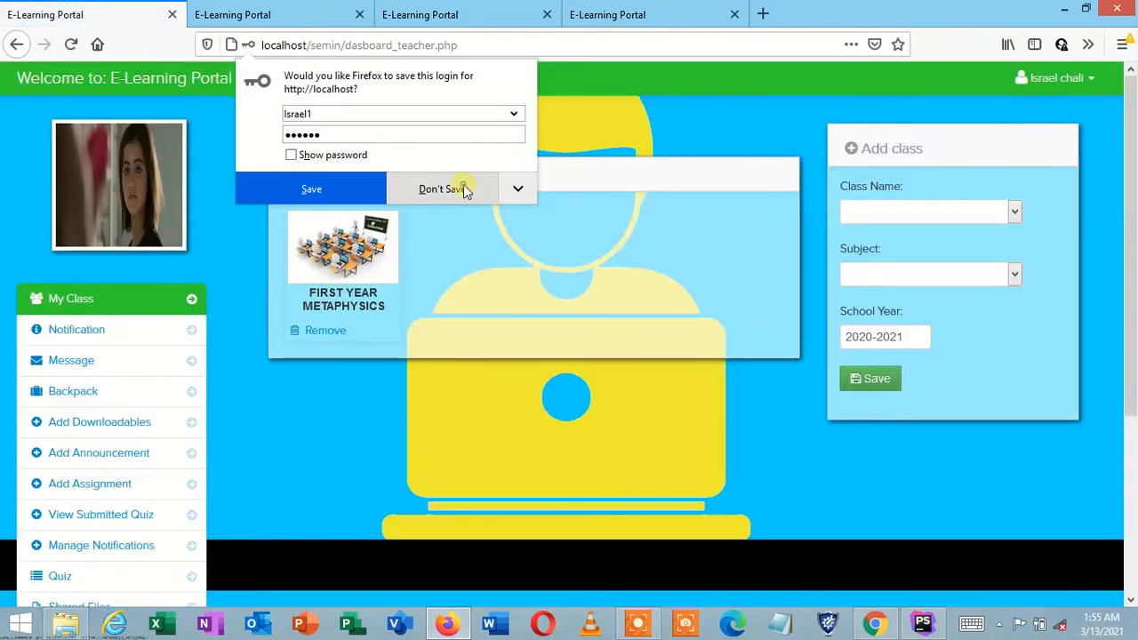
Step: Decline Firefox's save-login prompt and add a FIRST YEAR METHODOLOGY class for 2020-2021
click(465, 187)
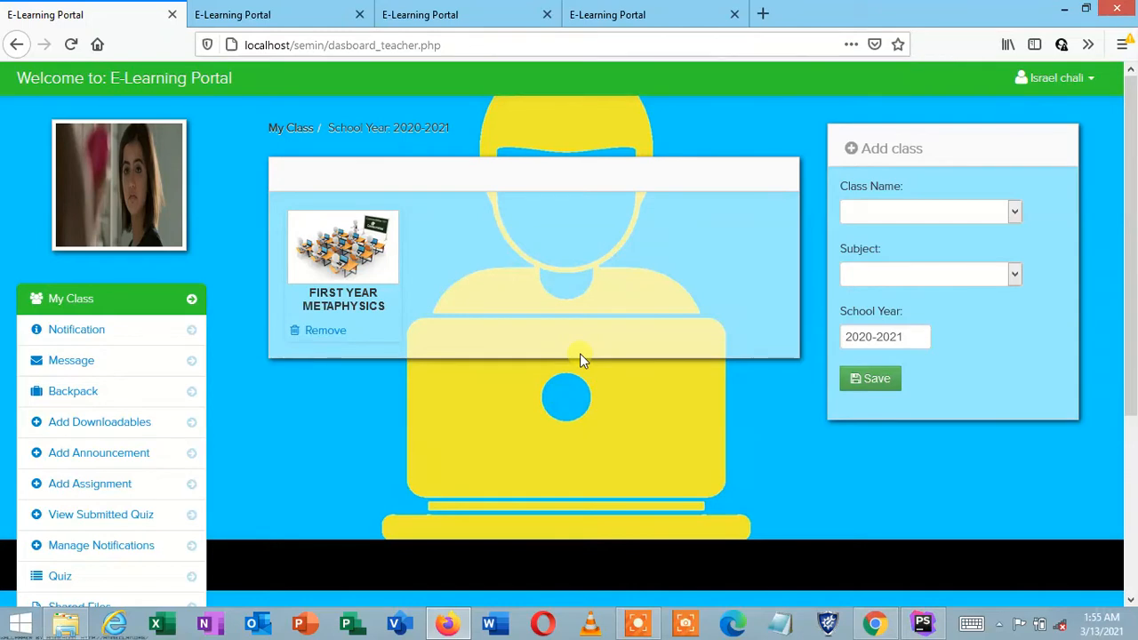
click(964, 218)
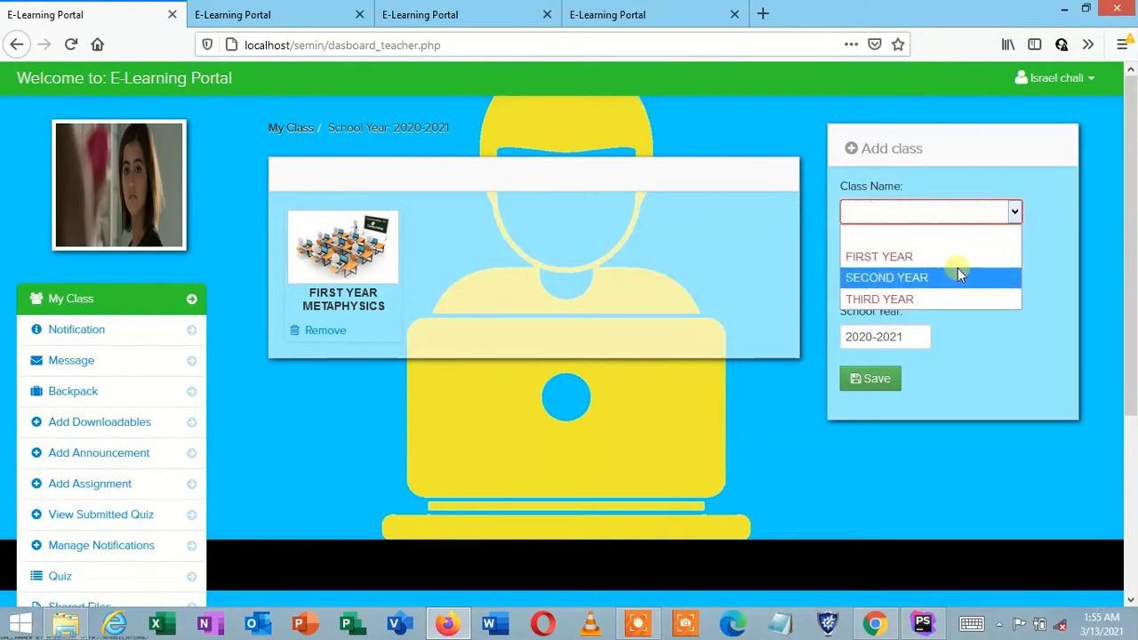
click(952, 255)
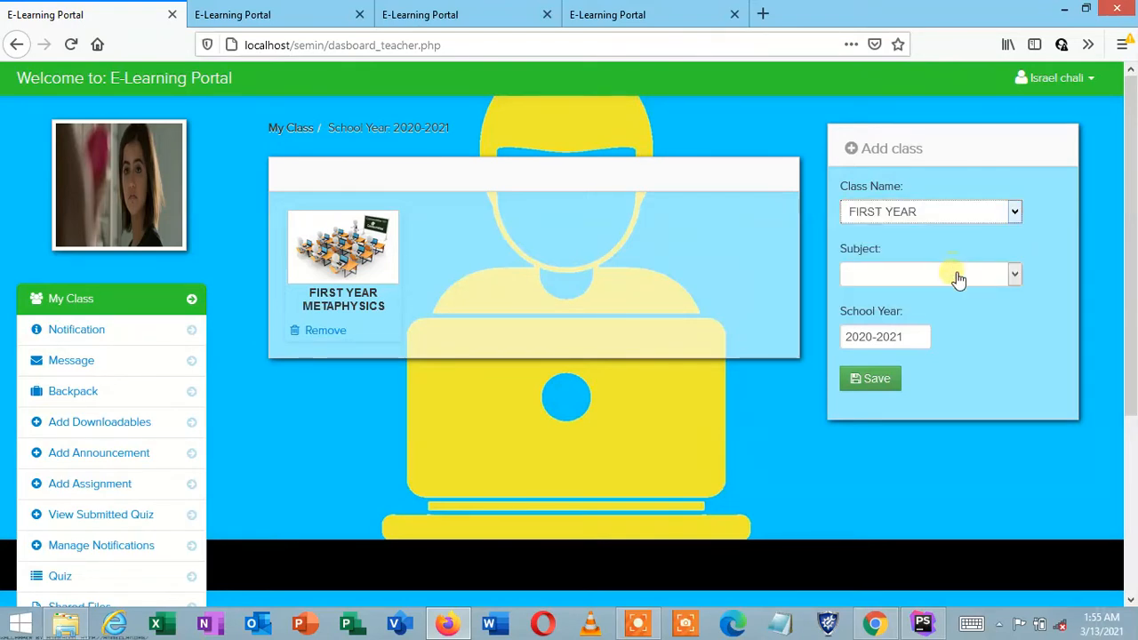
click(953, 274)
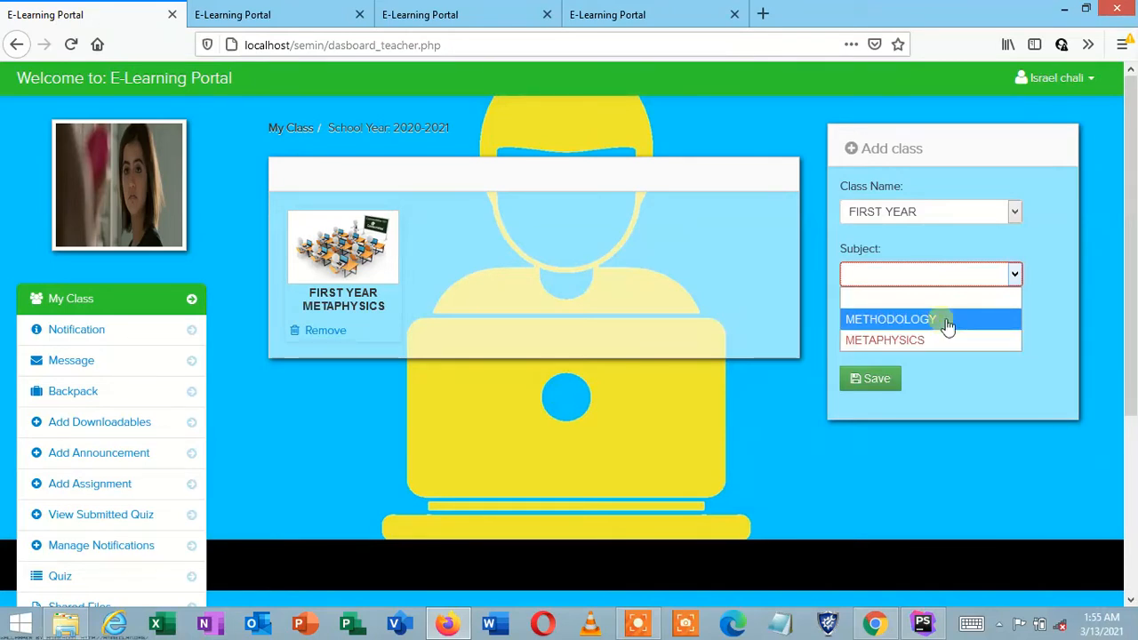
click(941, 320)
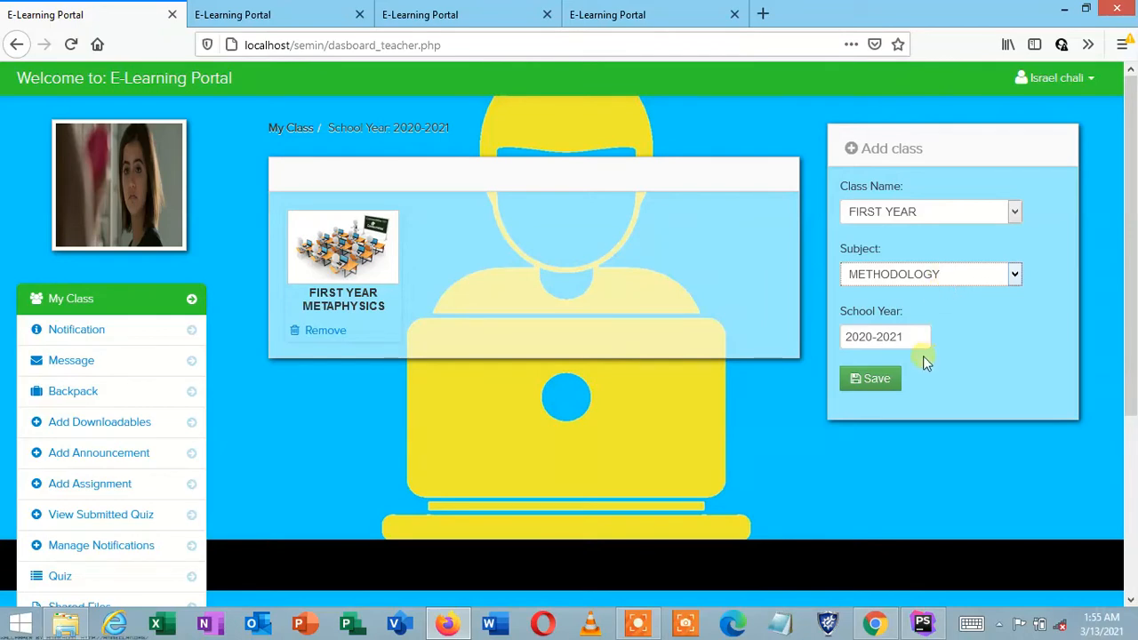
click(888, 387)
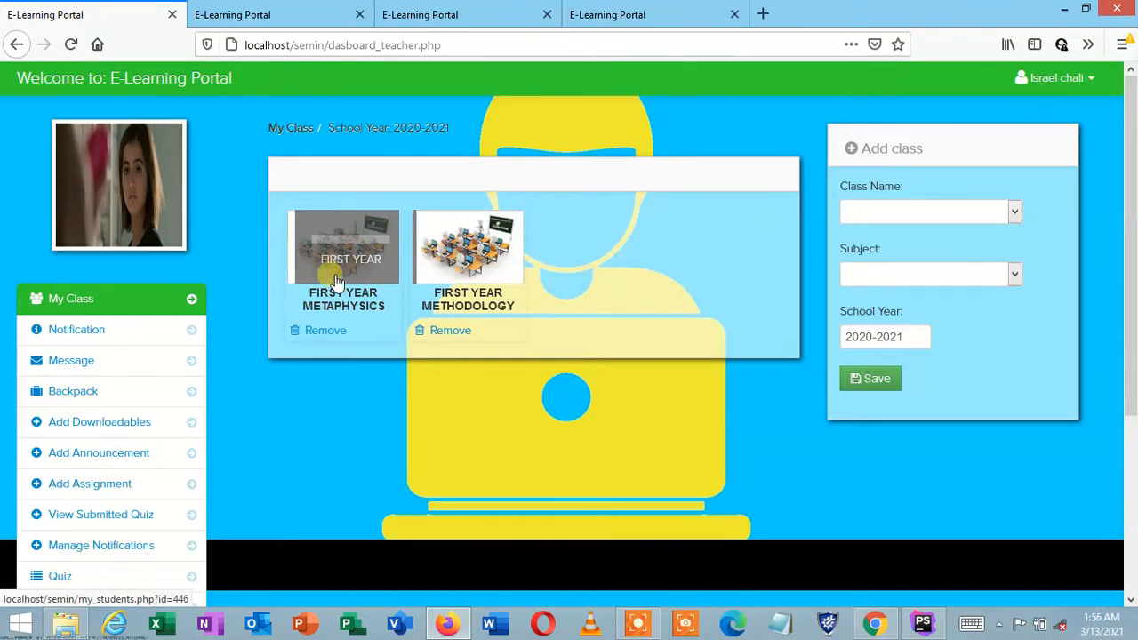
click(637, 623)
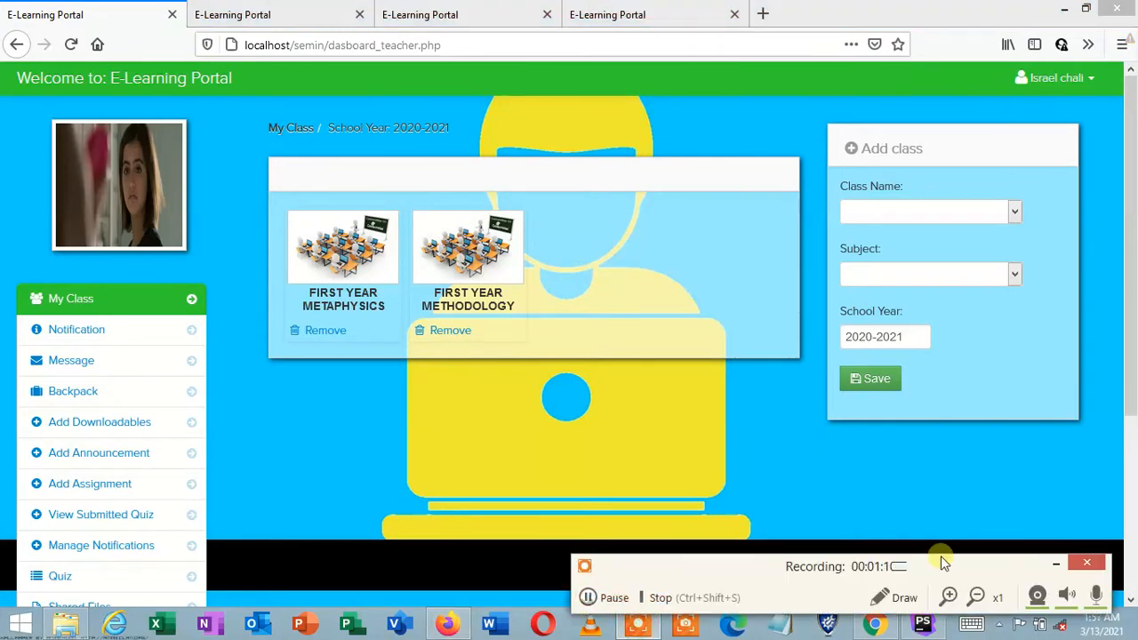
Step: Fill the Add class form with Class Name SECOND YEAR and Subject METAPHYSICS, then save
click(1061, 567)
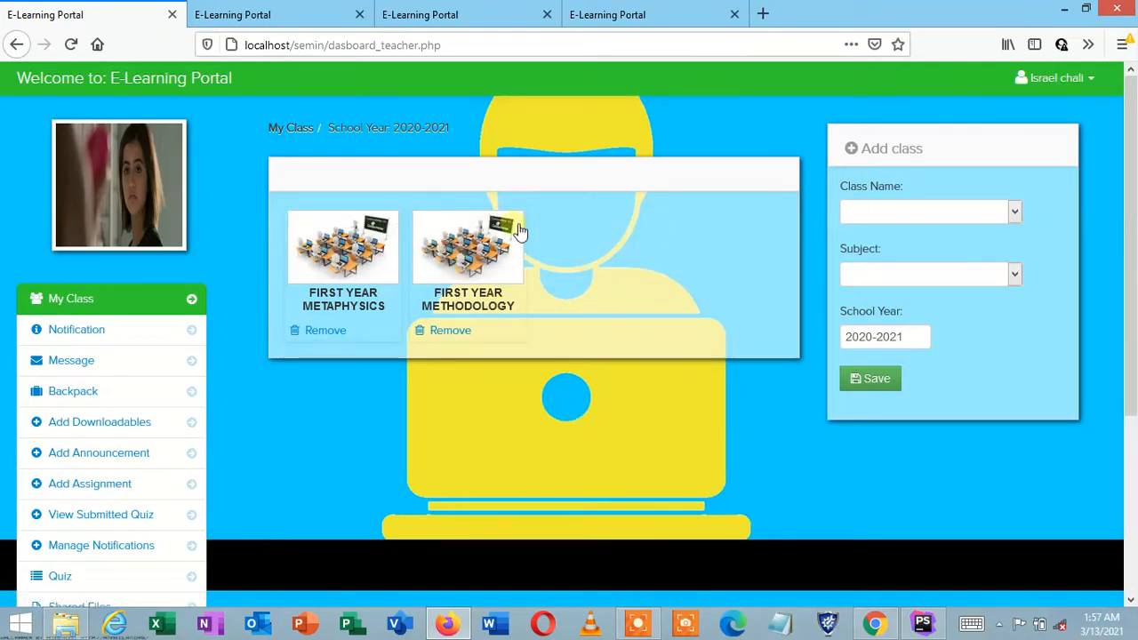
click(906, 213)
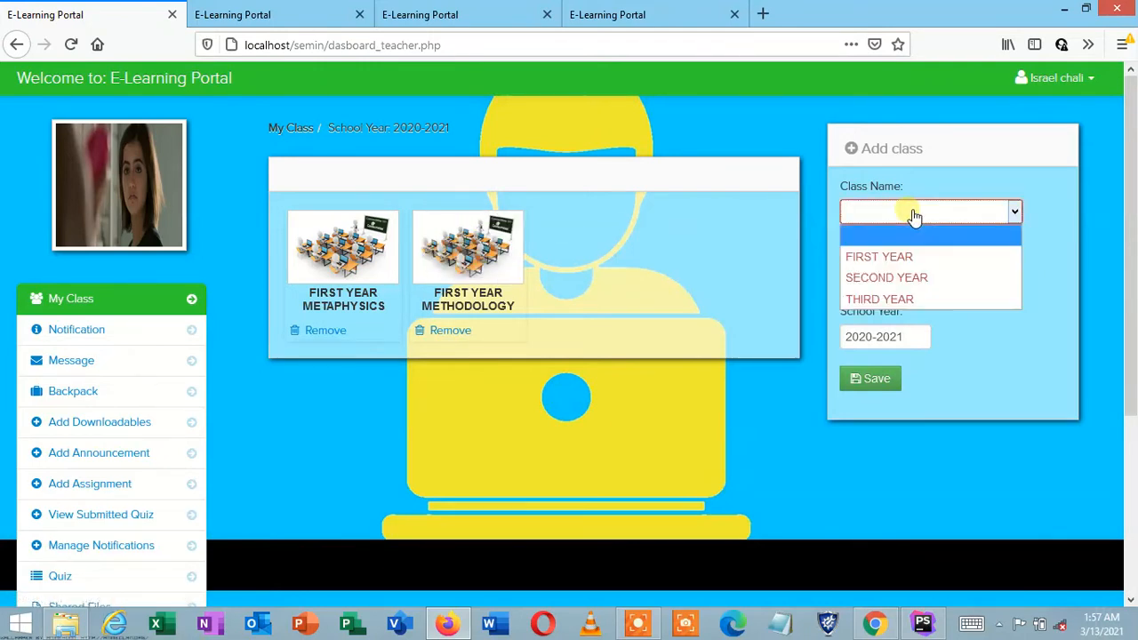
click(917, 284)
click(919, 283)
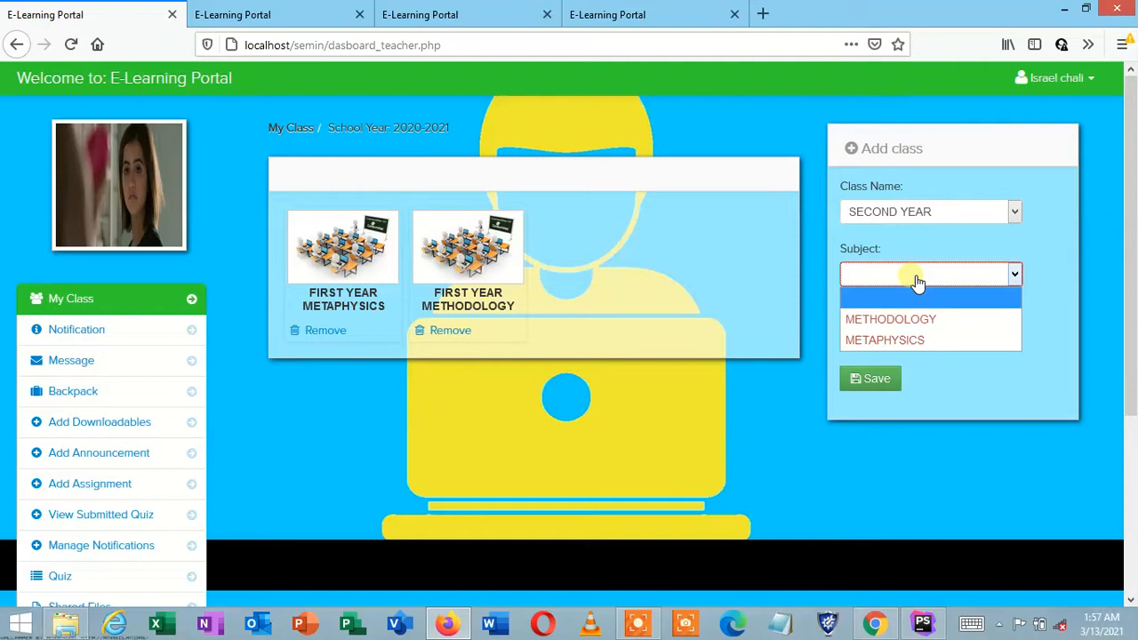
click(914, 339)
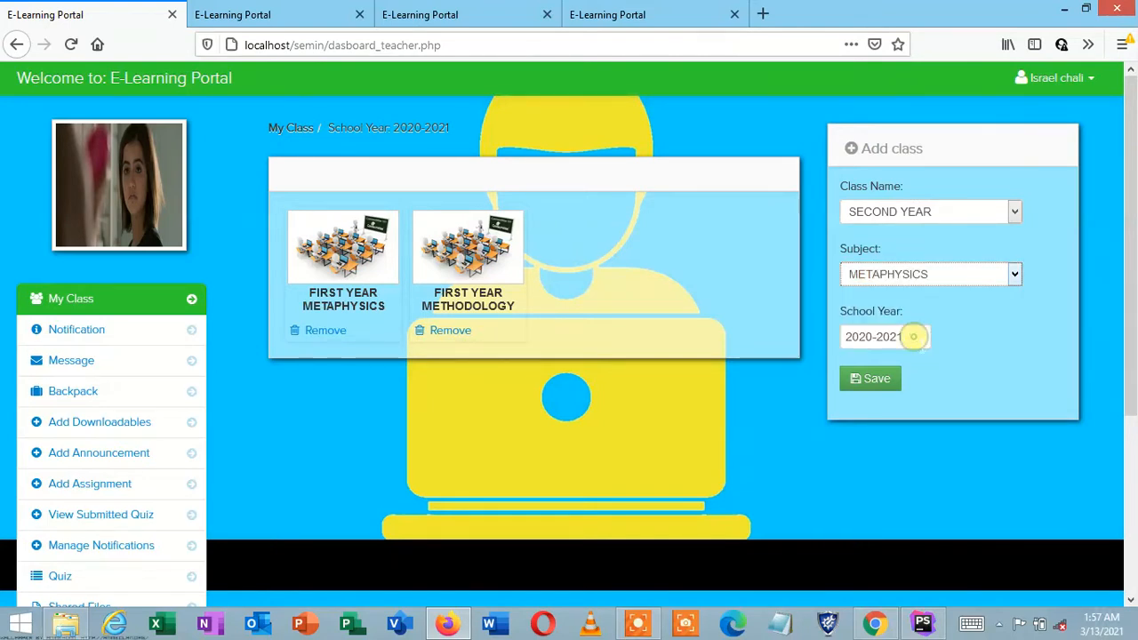
click(900, 384)
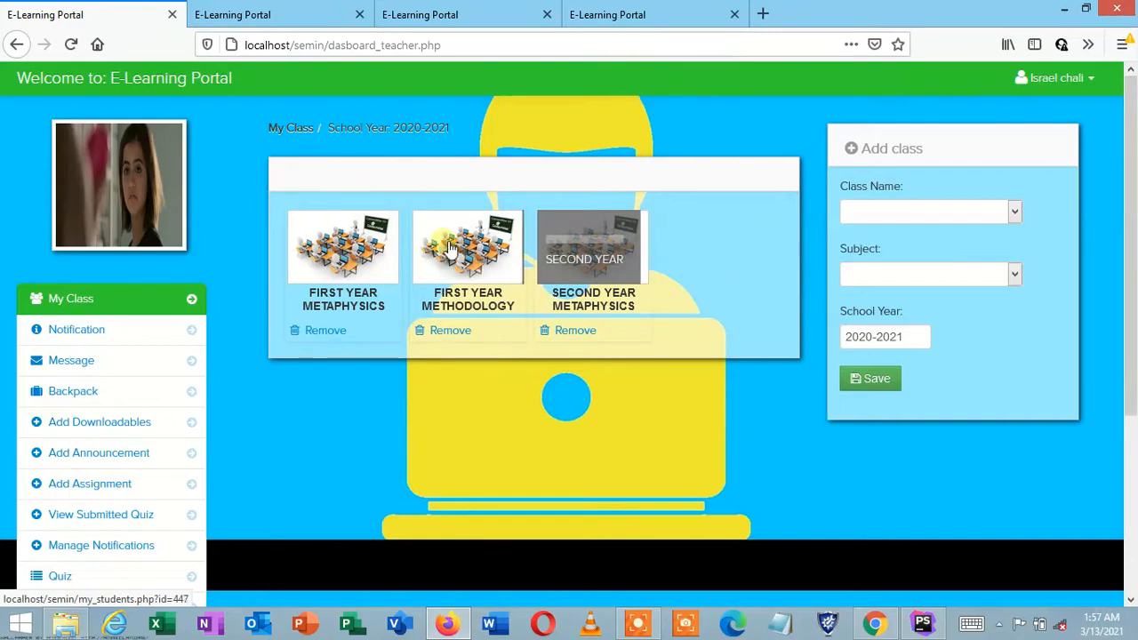
click(576, 247)
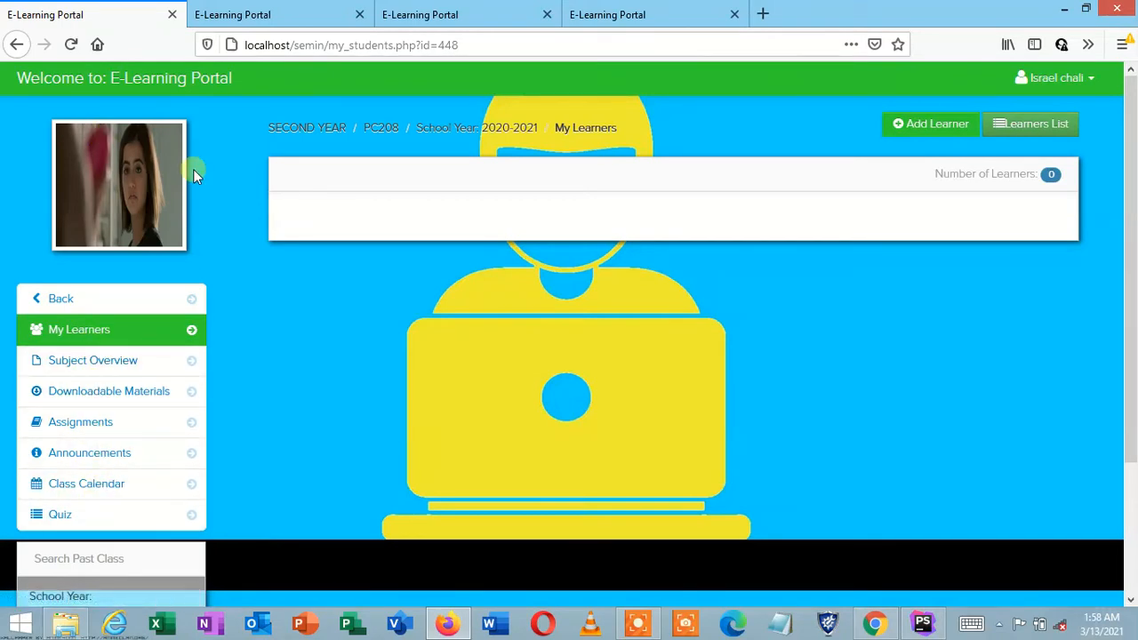
click(103, 304)
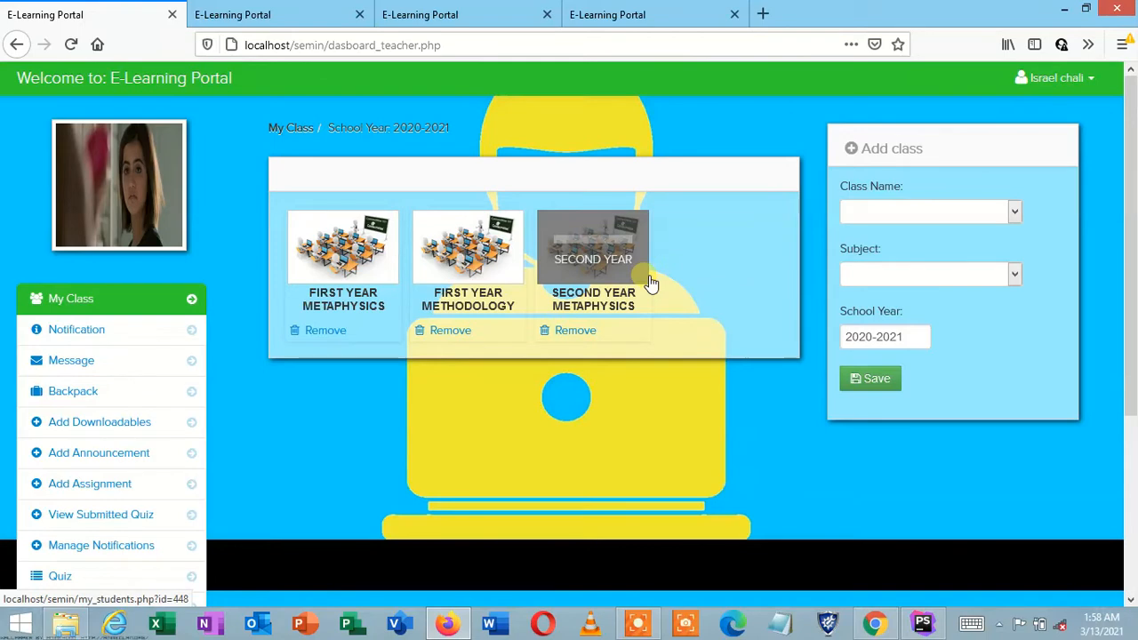
Step: Remove SECOND YEAR METAPHYSICS and FIRST YEAR METHODOLOGY, then open FIRST YEAR's learners list
click(576, 330)
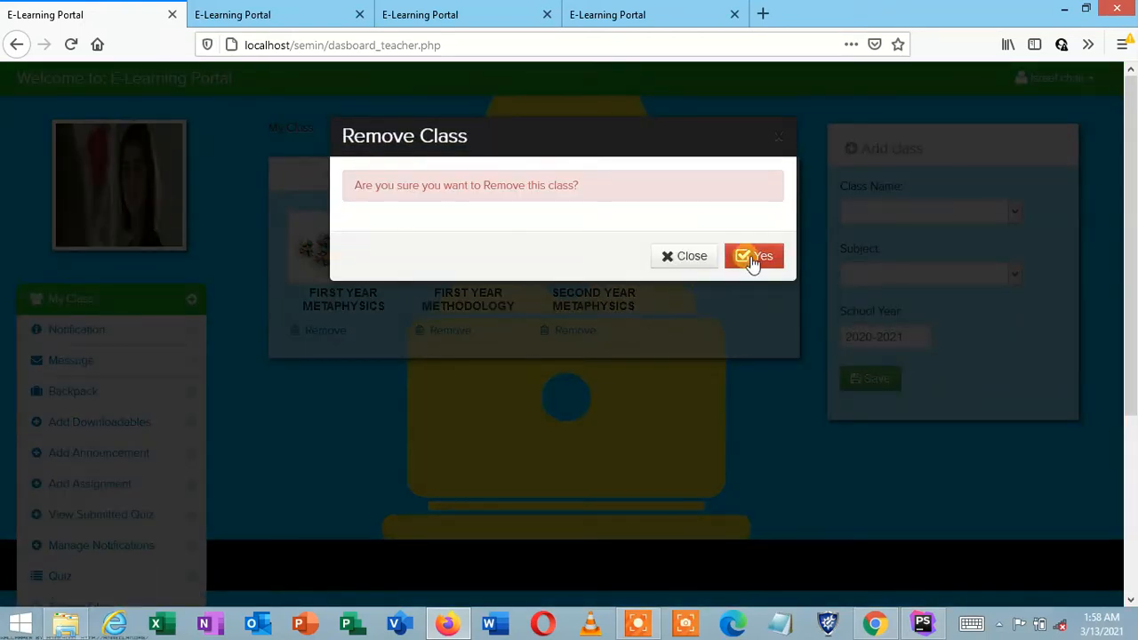
click(754, 257)
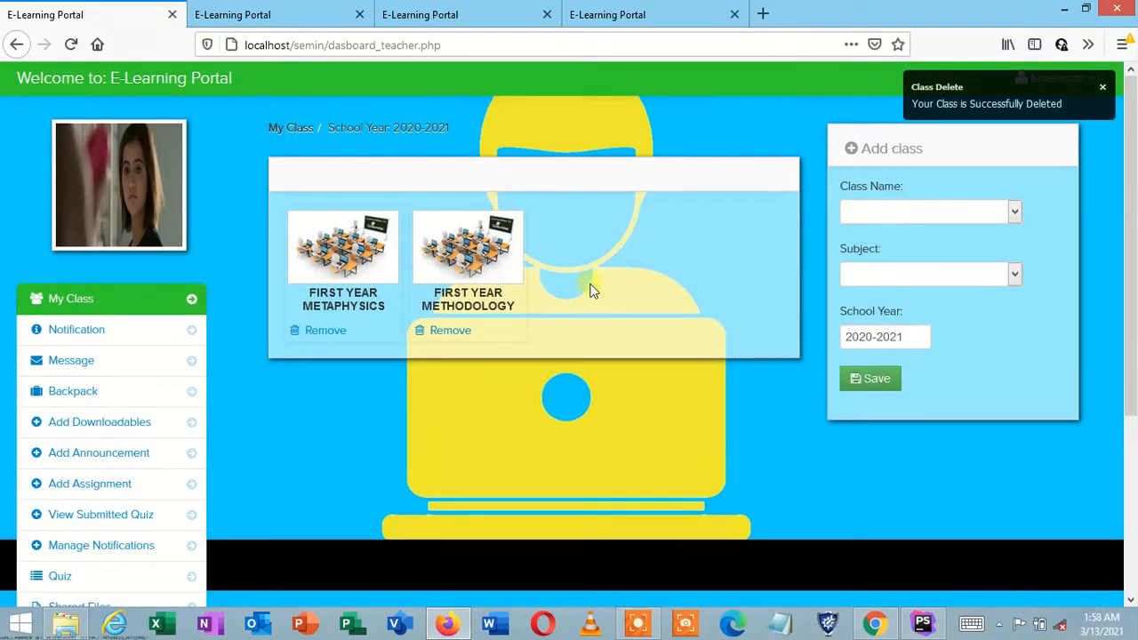
click(442, 334)
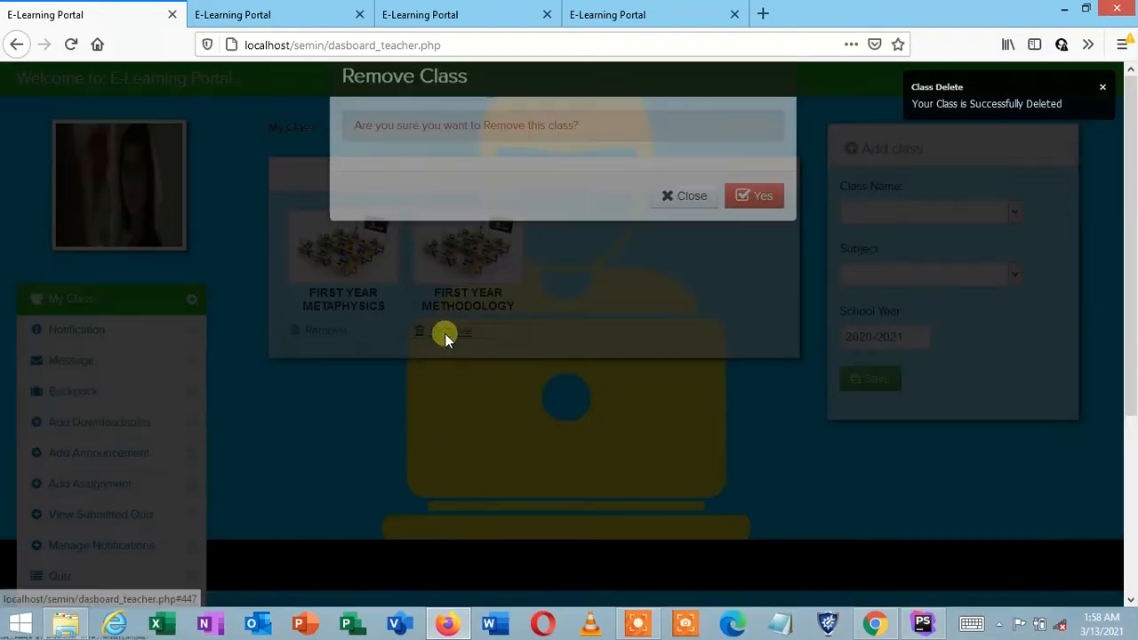
click(740, 258)
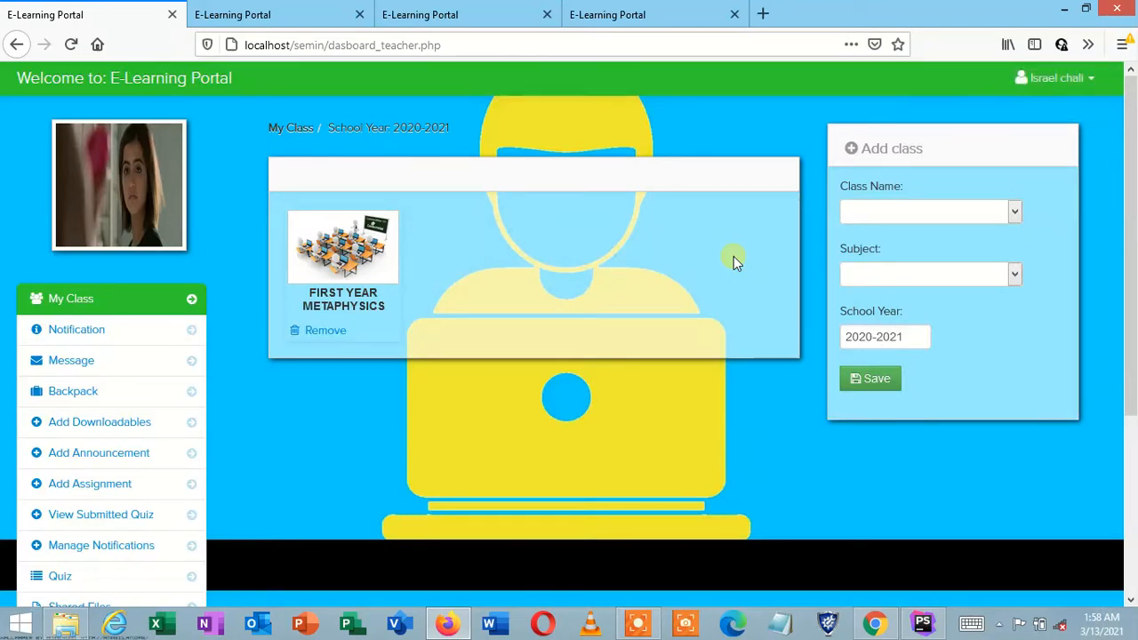
click(375, 264)
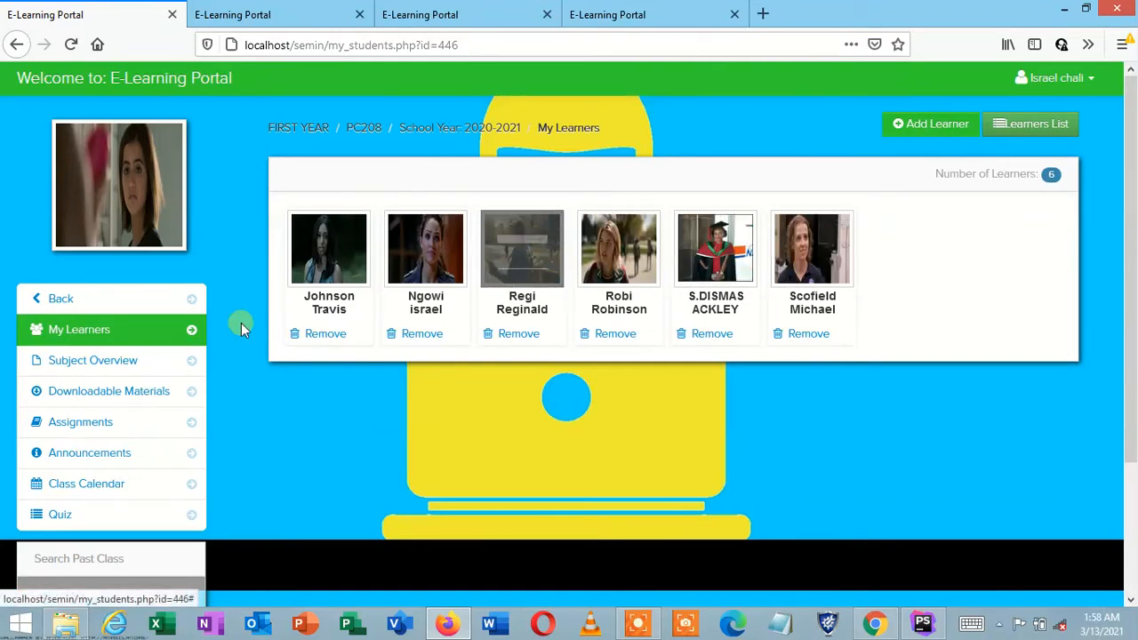
Step: Go to the FIRST YEAR PC208 Subject Overview page from the sidebar
click(113, 366)
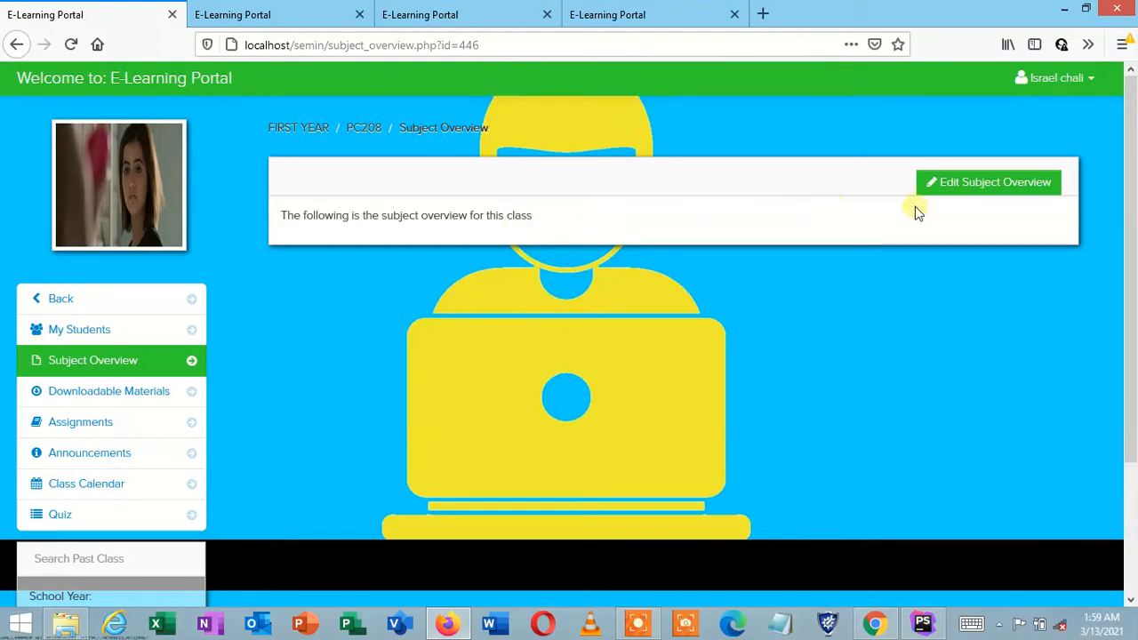
Step: Start editing the PC208 subject overview, placing the cursor at the end of its text
click(979, 198)
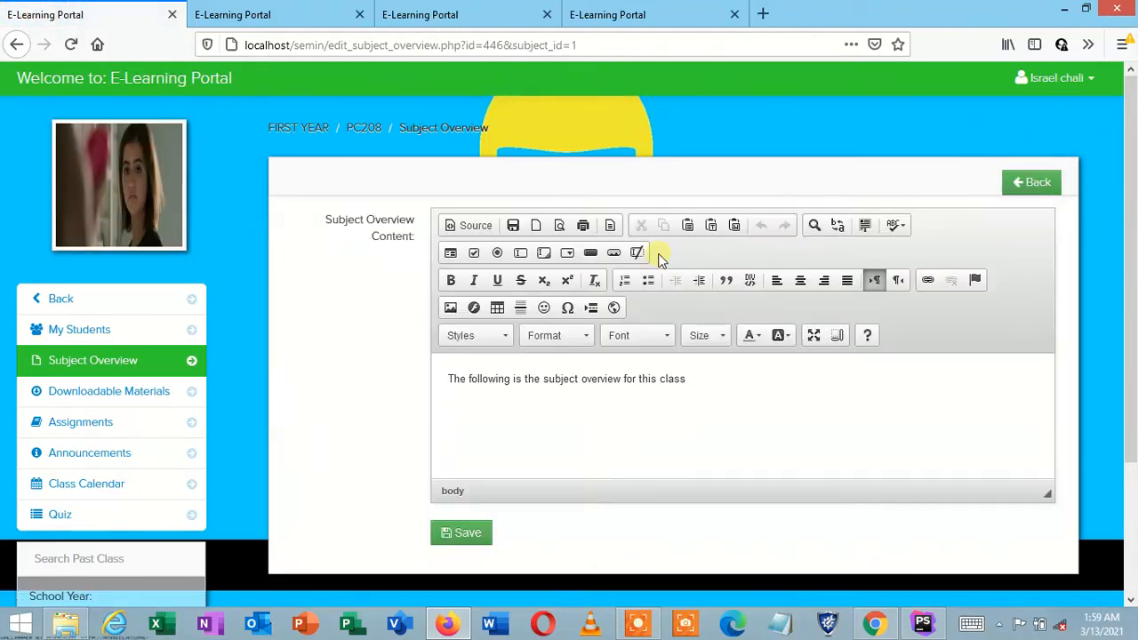
click(721, 386)
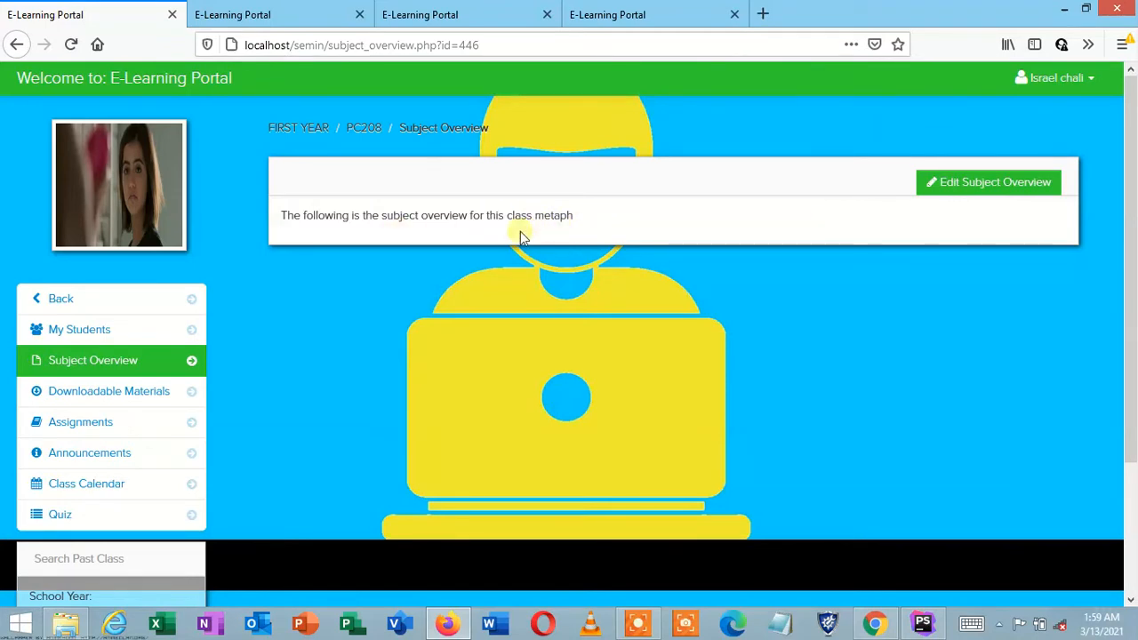
click(152, 392)
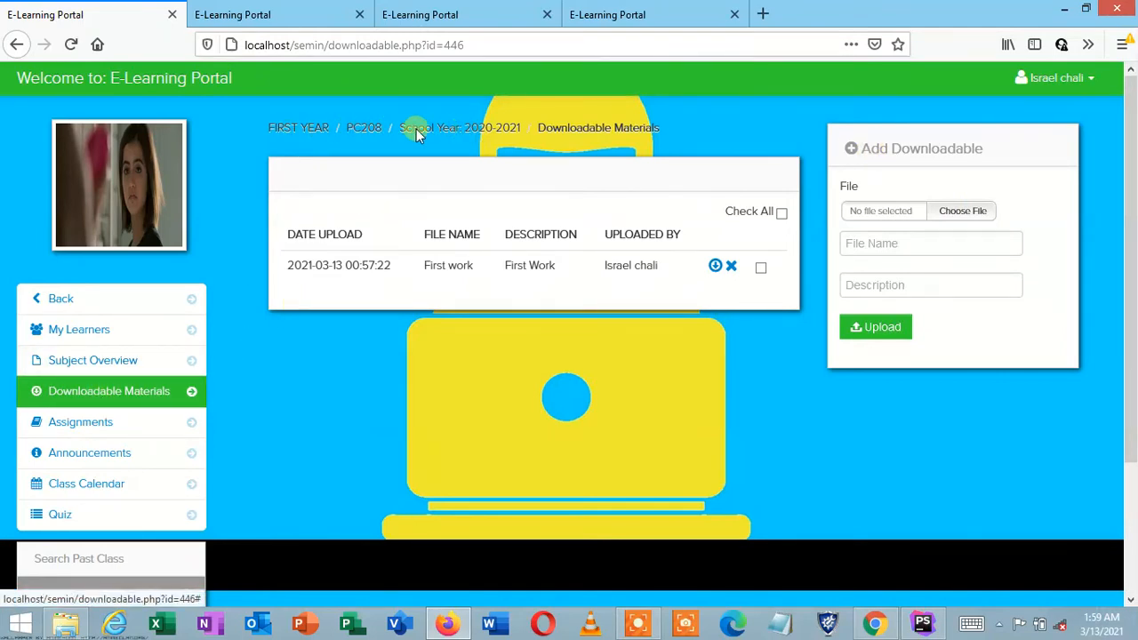
click(963, 218)
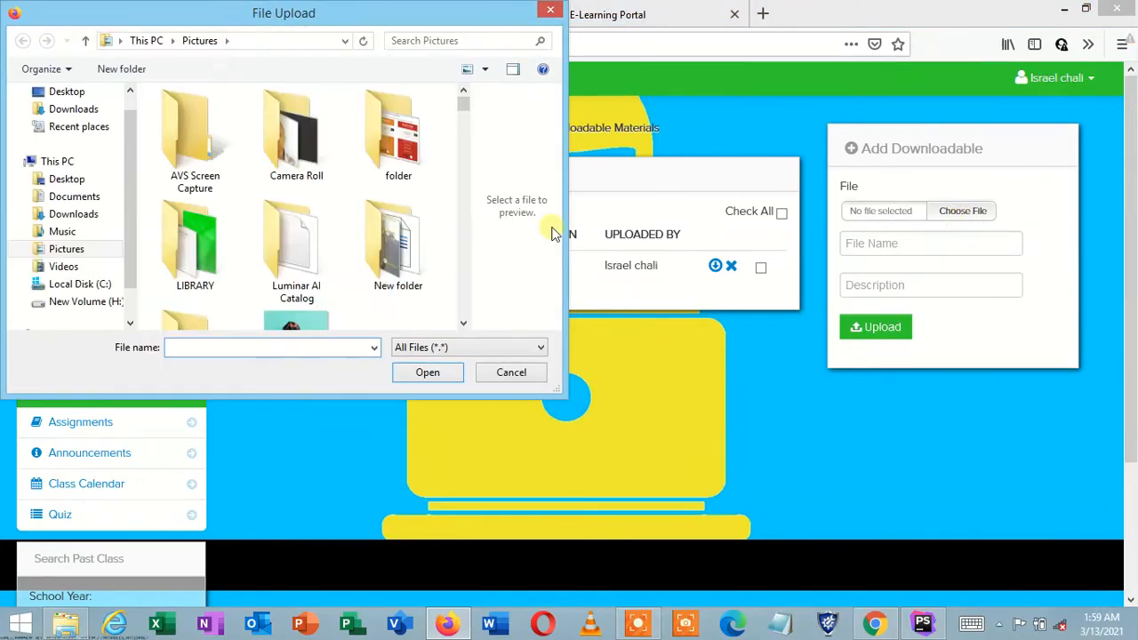
scroll(463, 291, down, 5)
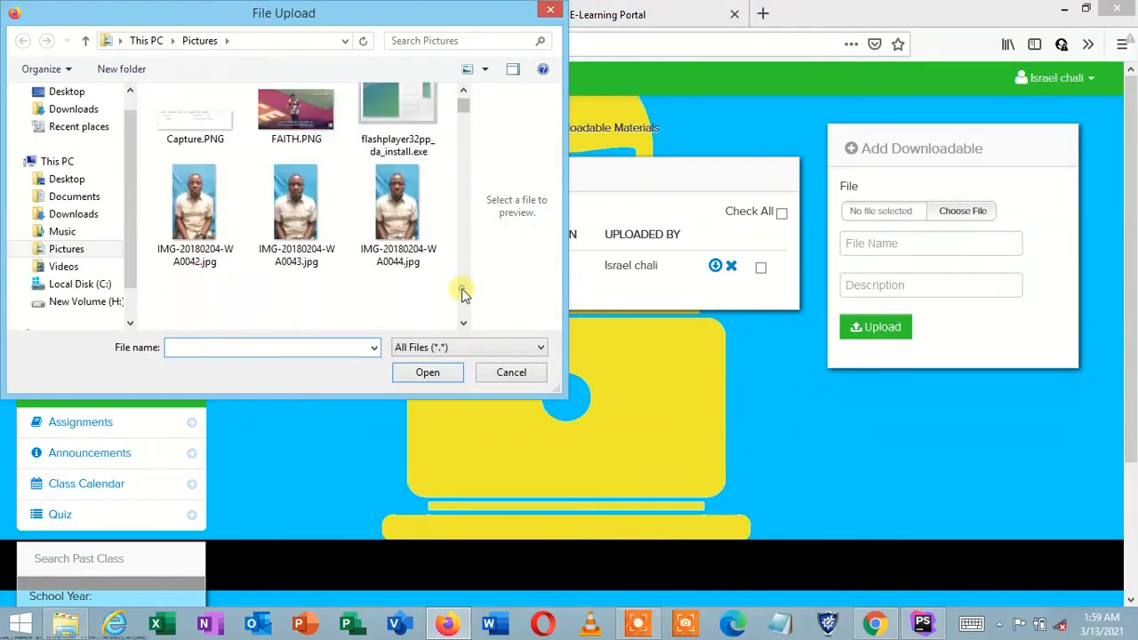
scroll(462, 292, down, 10)
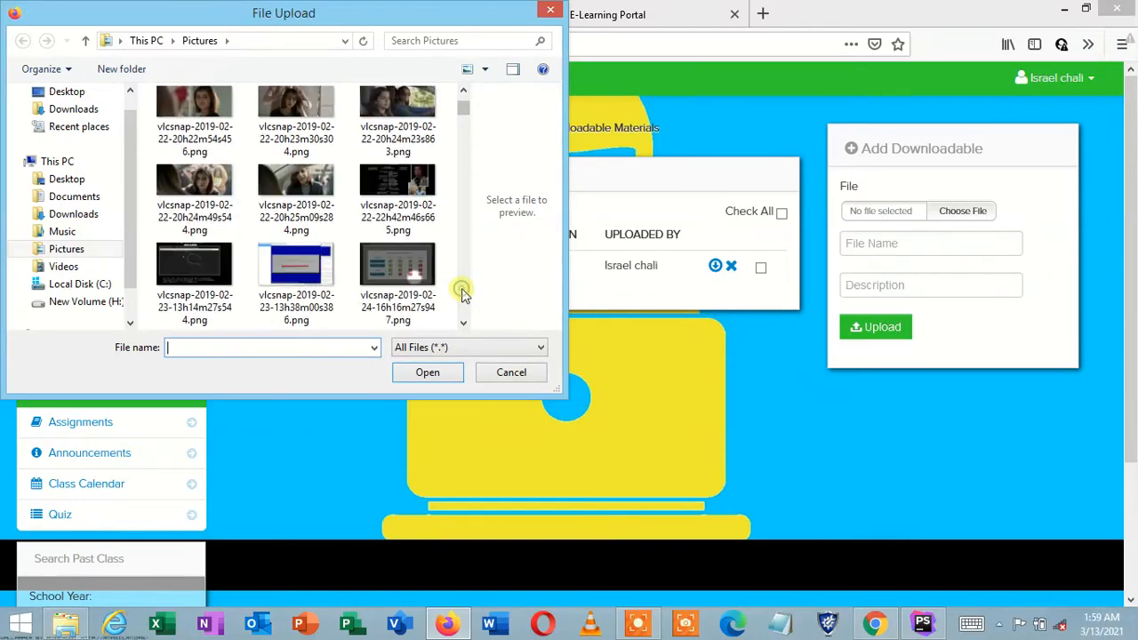
click(381, 188)
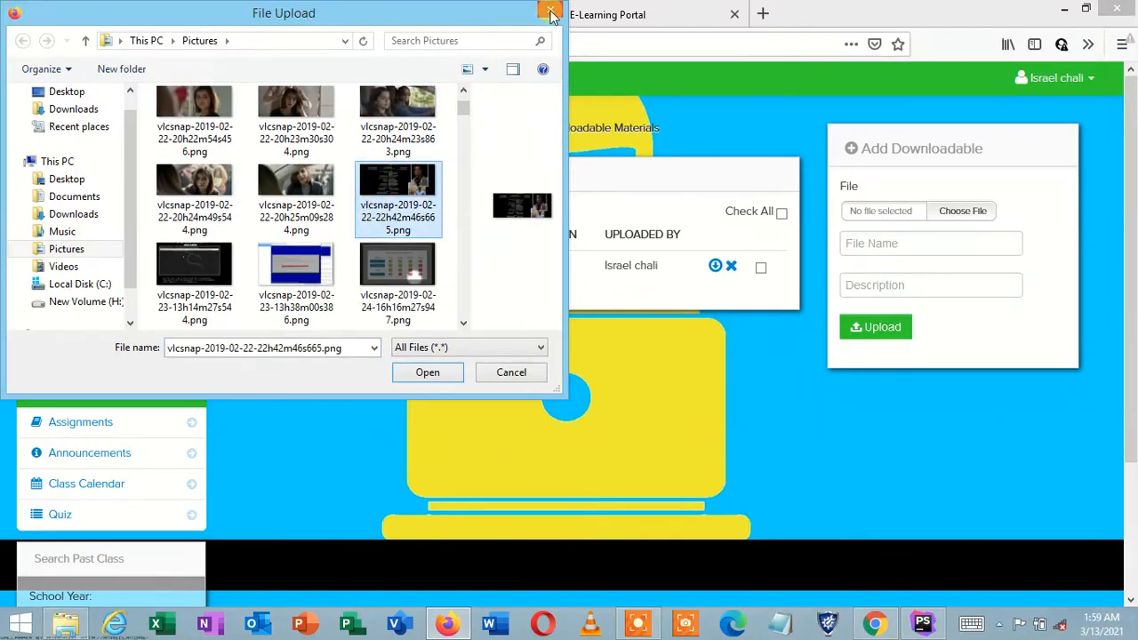
click(551, 12)
click(890, 244)
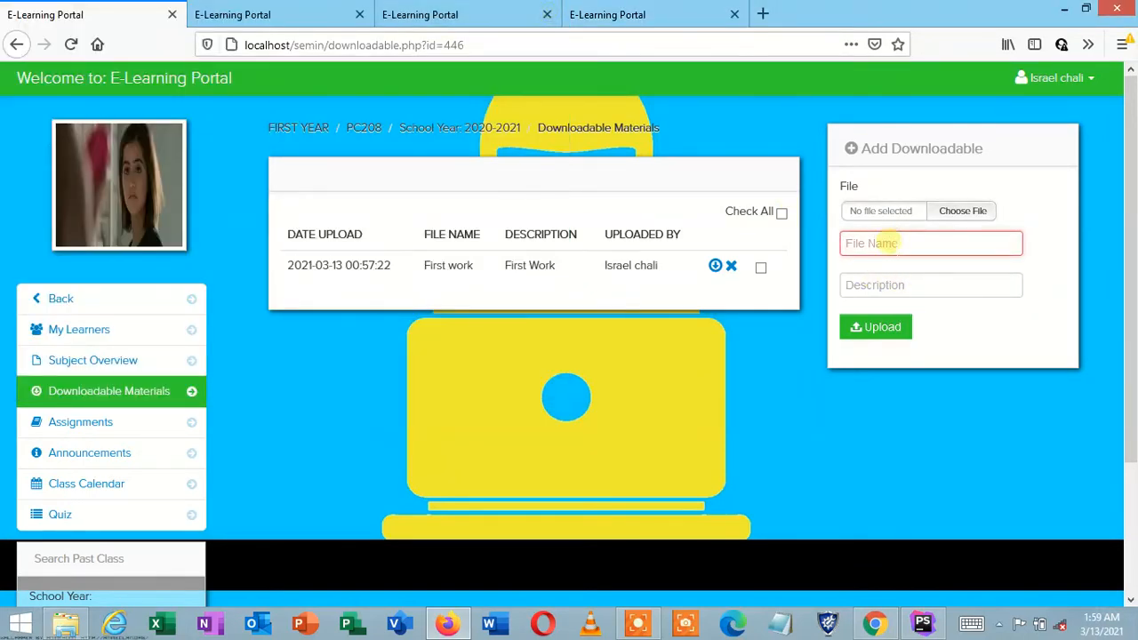
click(880, 285)
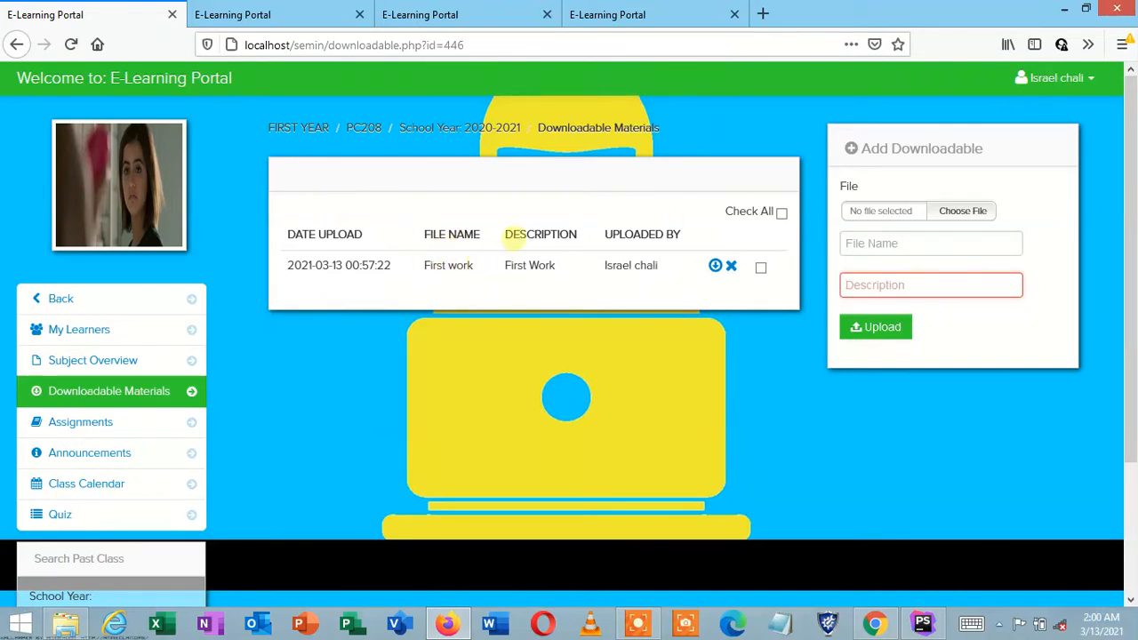
click(878, 245)
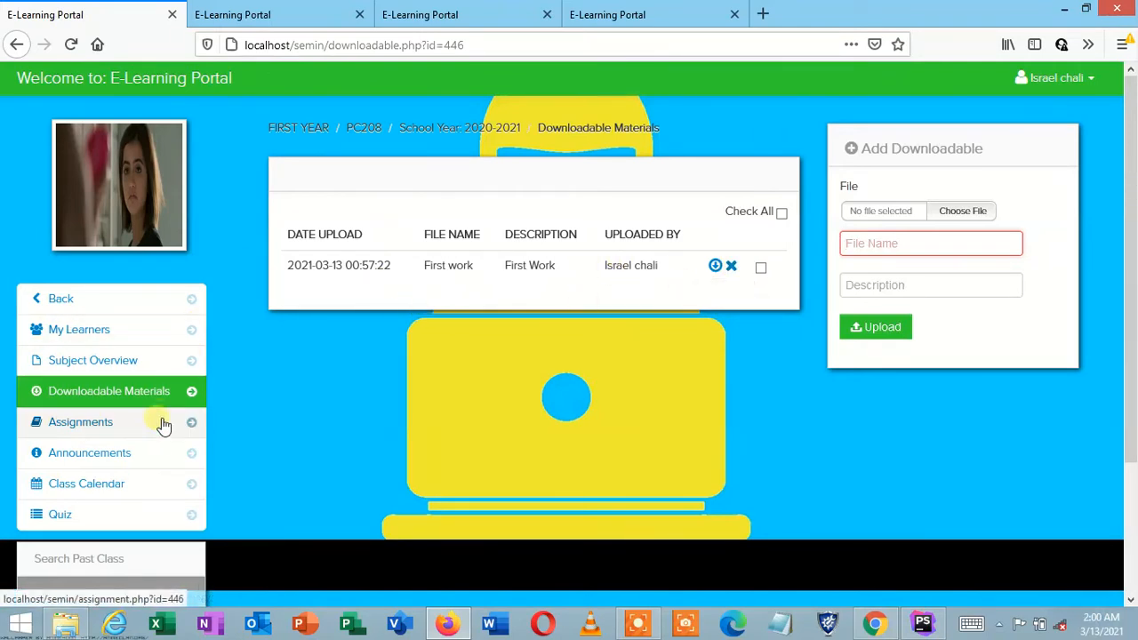
Step: On PC208's Assignments page, submit the upload form with no file, name or description
click(116, 426)
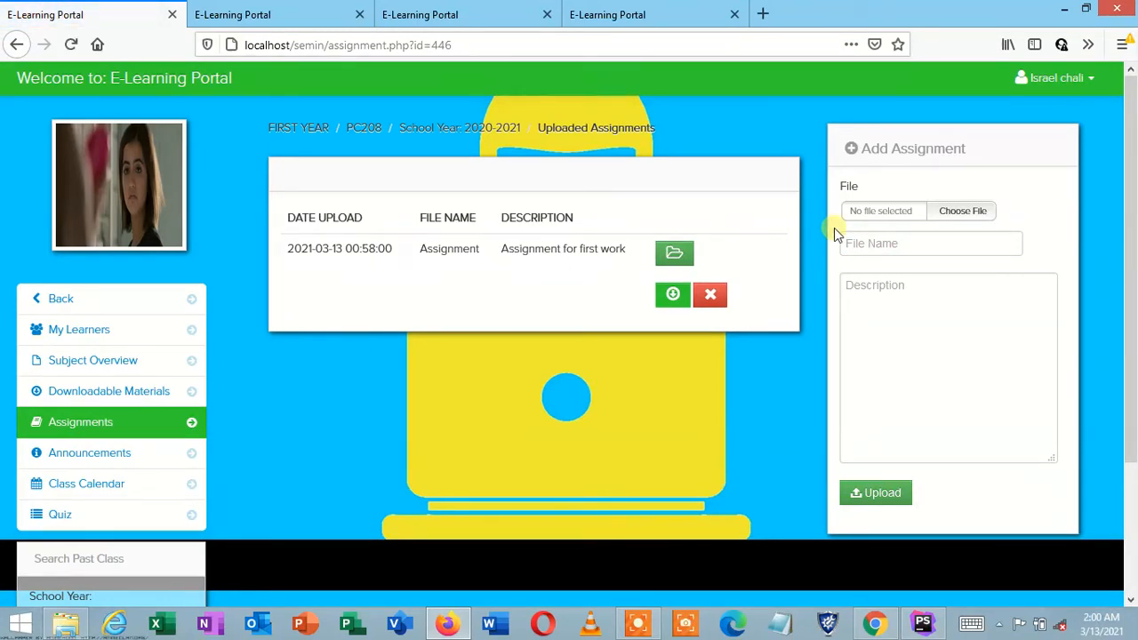
click(965, 209)
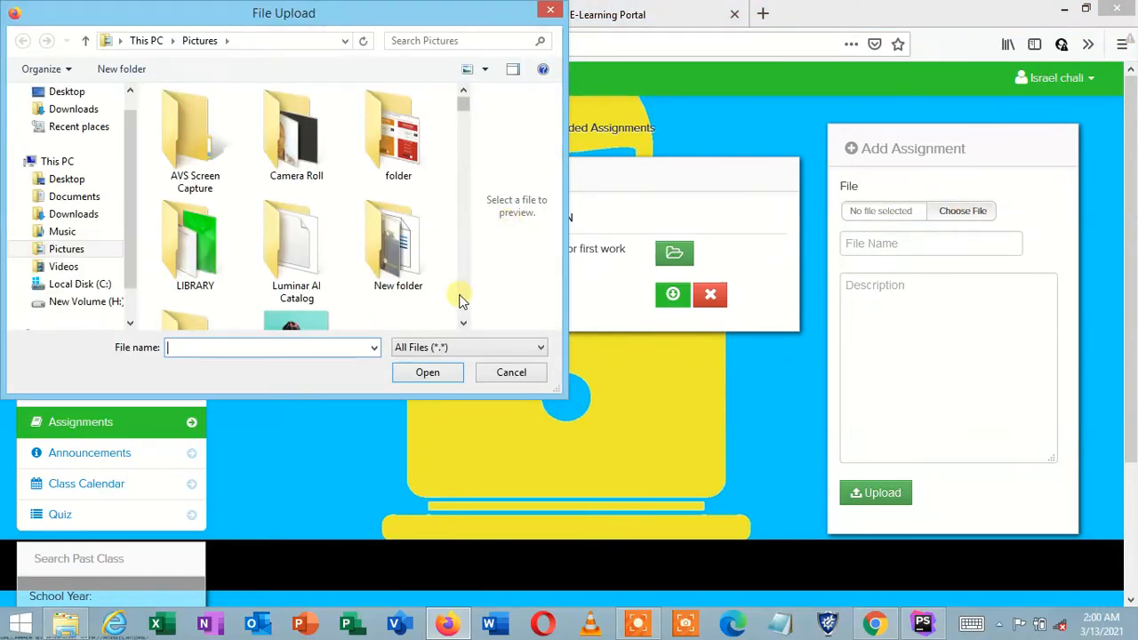
scroll(462, 300, down, 5)
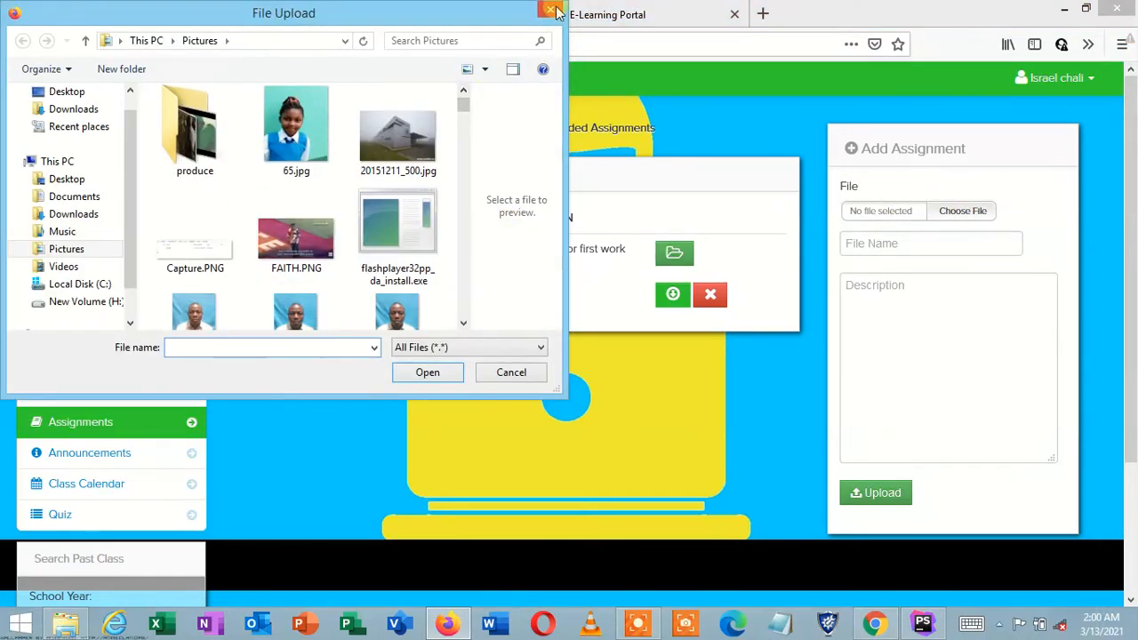
click(550, 9)
click(929, 234)
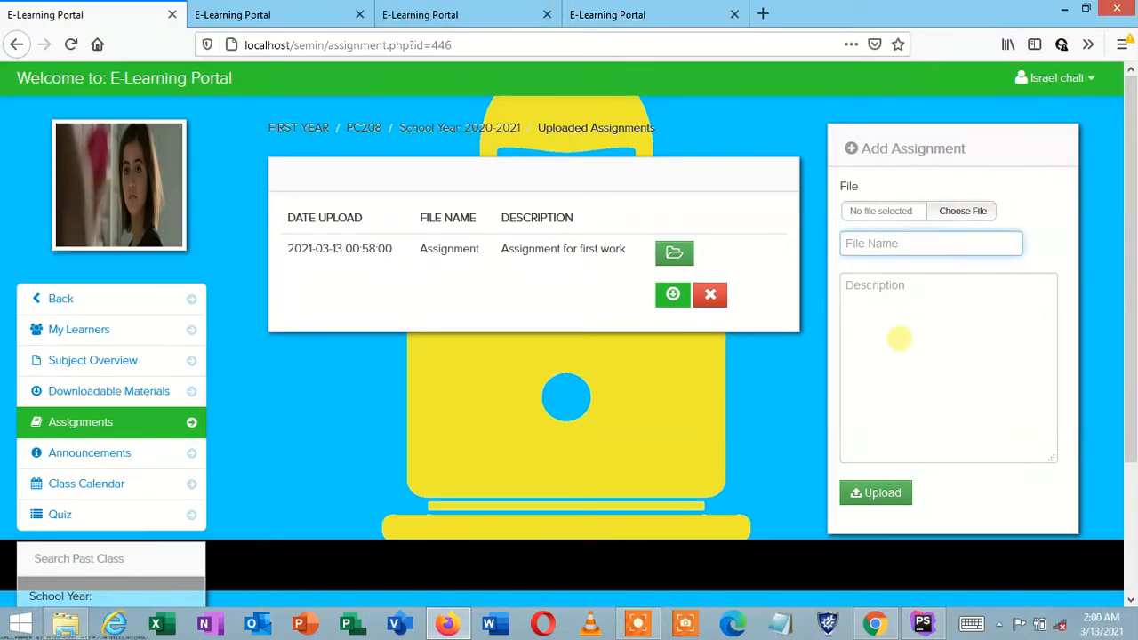
click(899, 337)
click(891, 498)
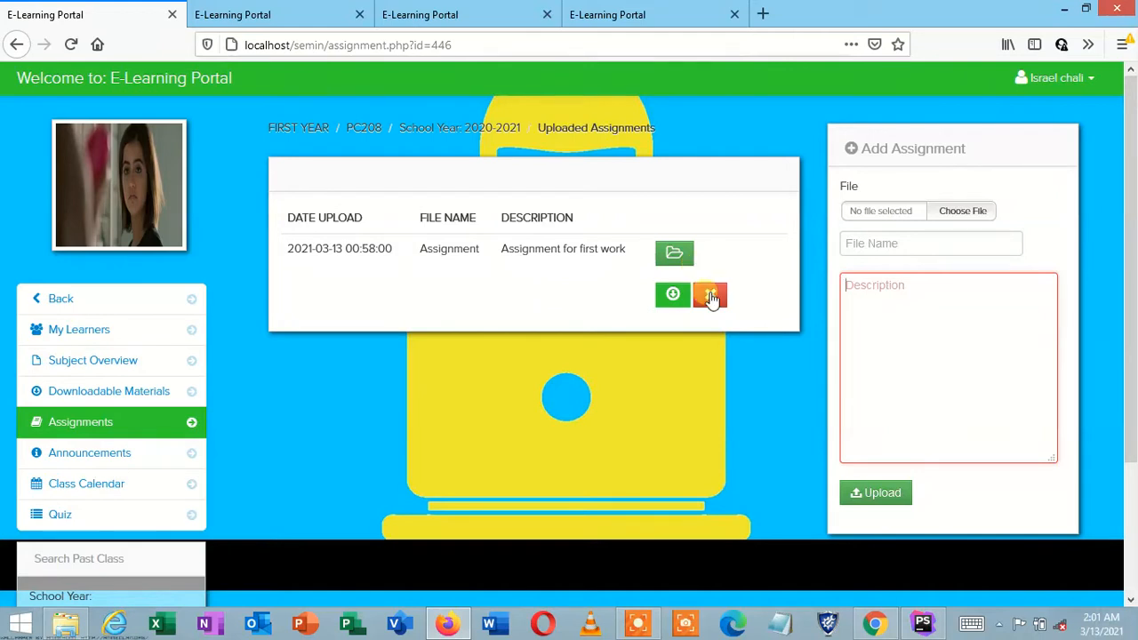
click(675, 255)
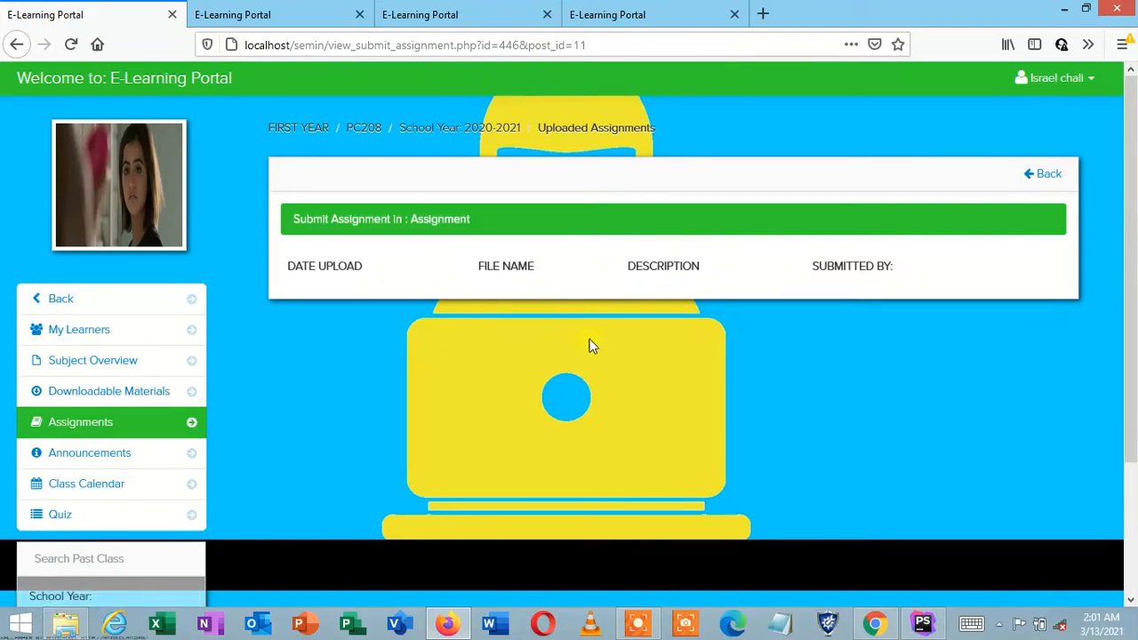
click(741, 334)
click(101, 426)
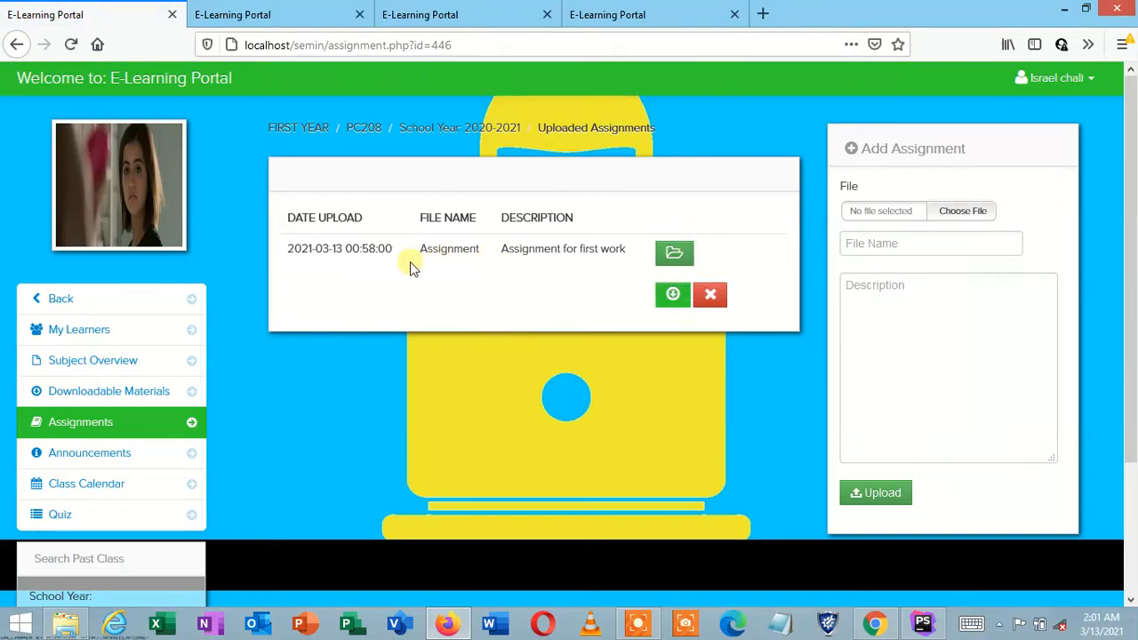
Step: Visit Downloadable Materials and Subject Overview, then check the admin and sign-up tabs and return
click(133, 396)
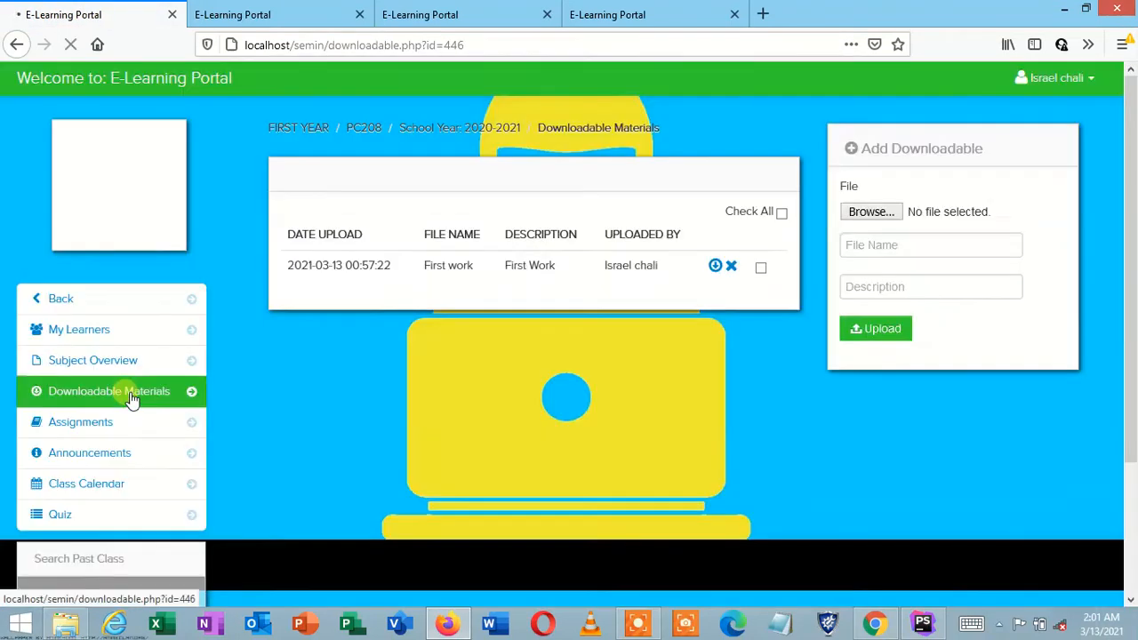
click(120, 366)
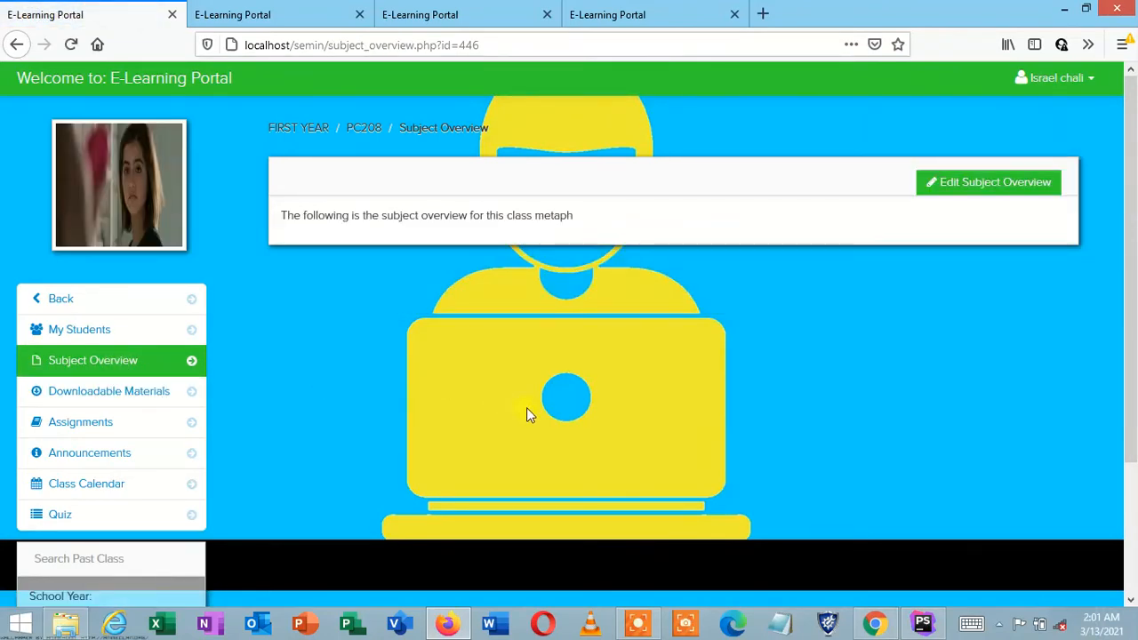
click(285, 10)
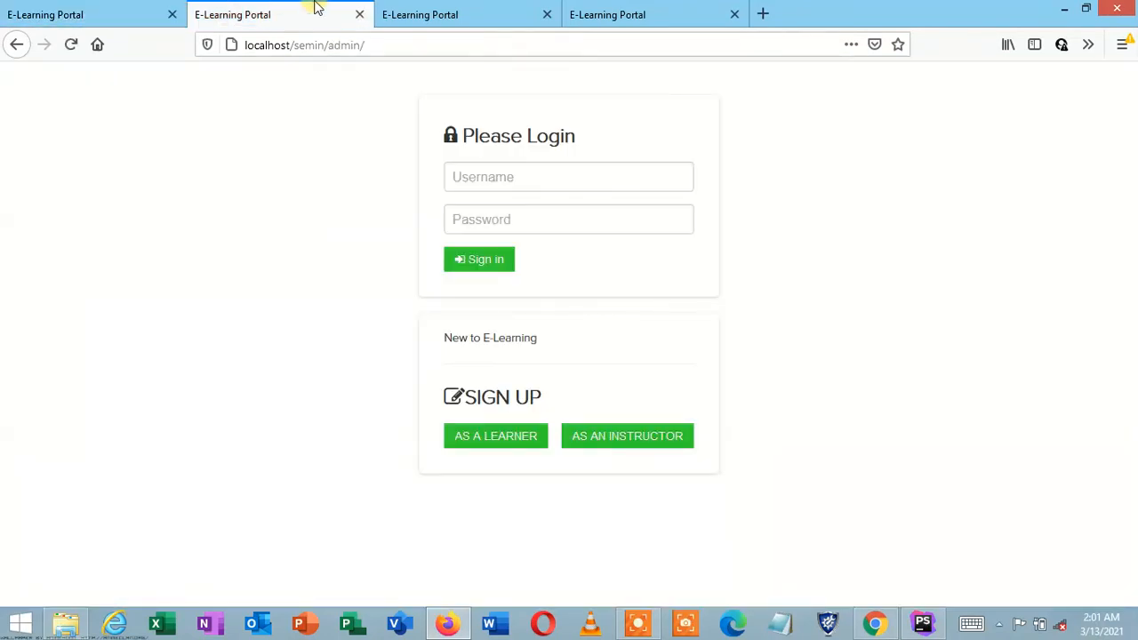
click(472, 11)
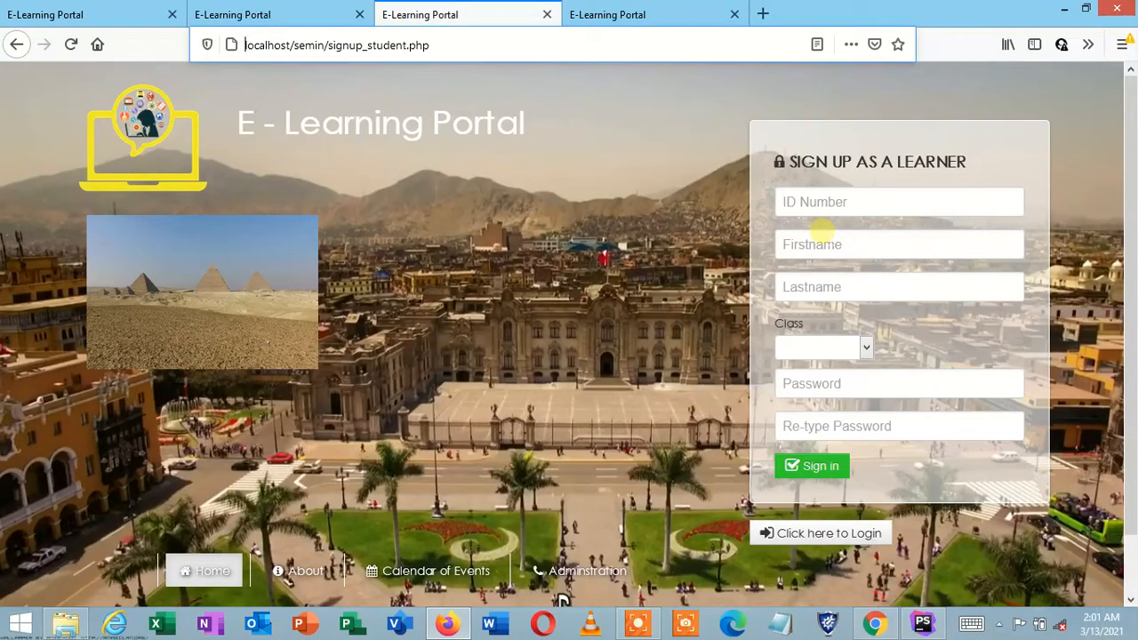
click(647, 12)
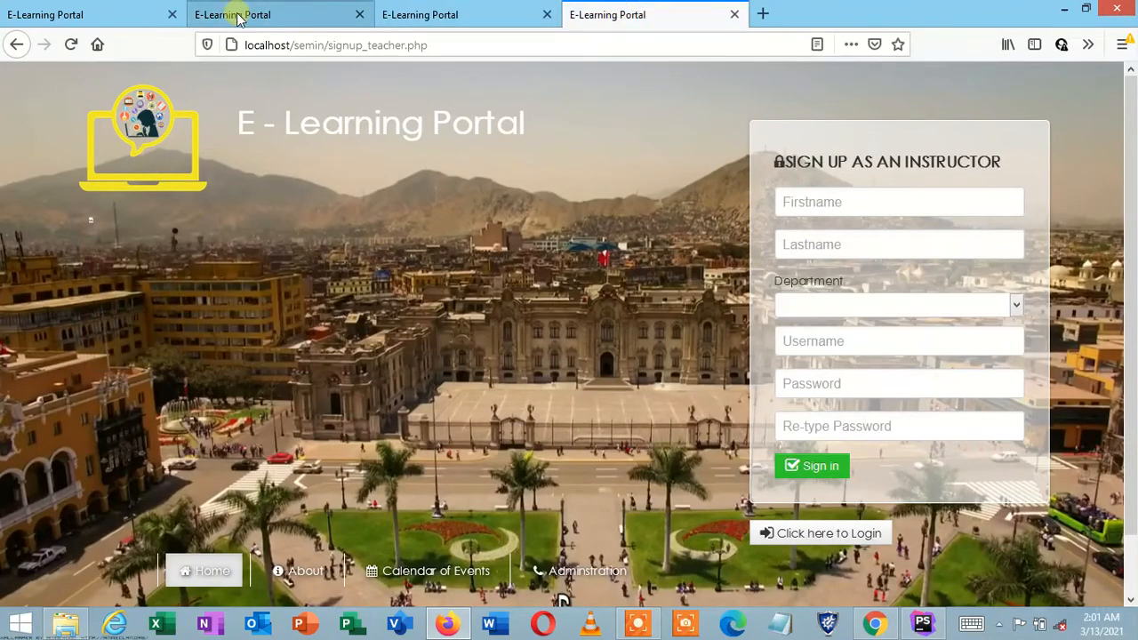
click(67, 11)
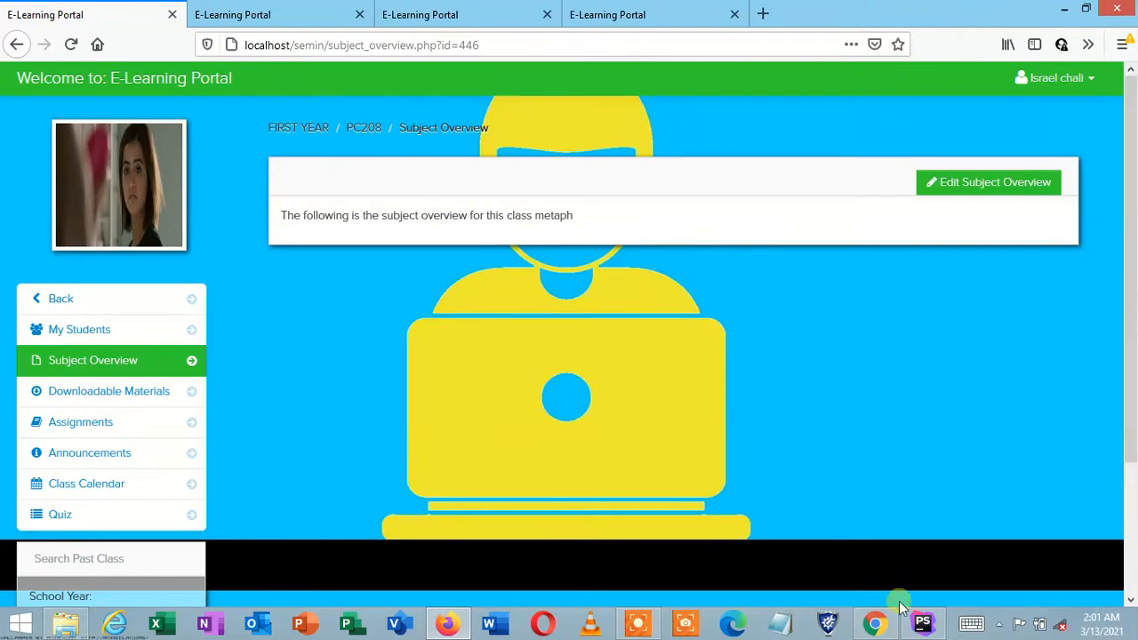
click(638, 622)
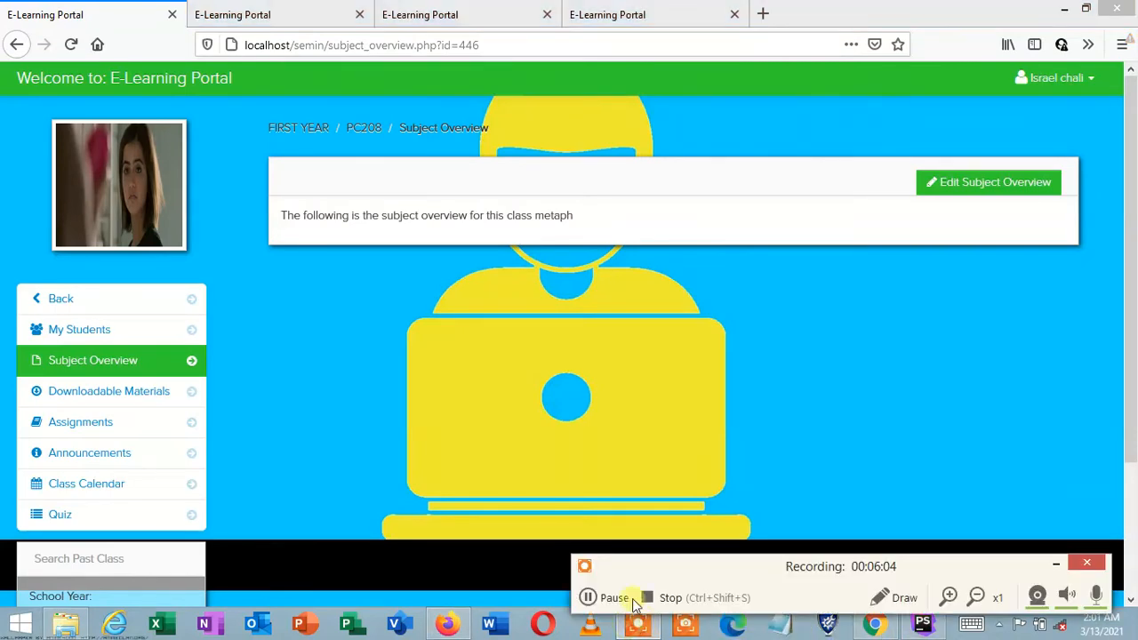
Step: Sign in as a learner, decline saving the login, and view the Notifications list
click(591, 598)
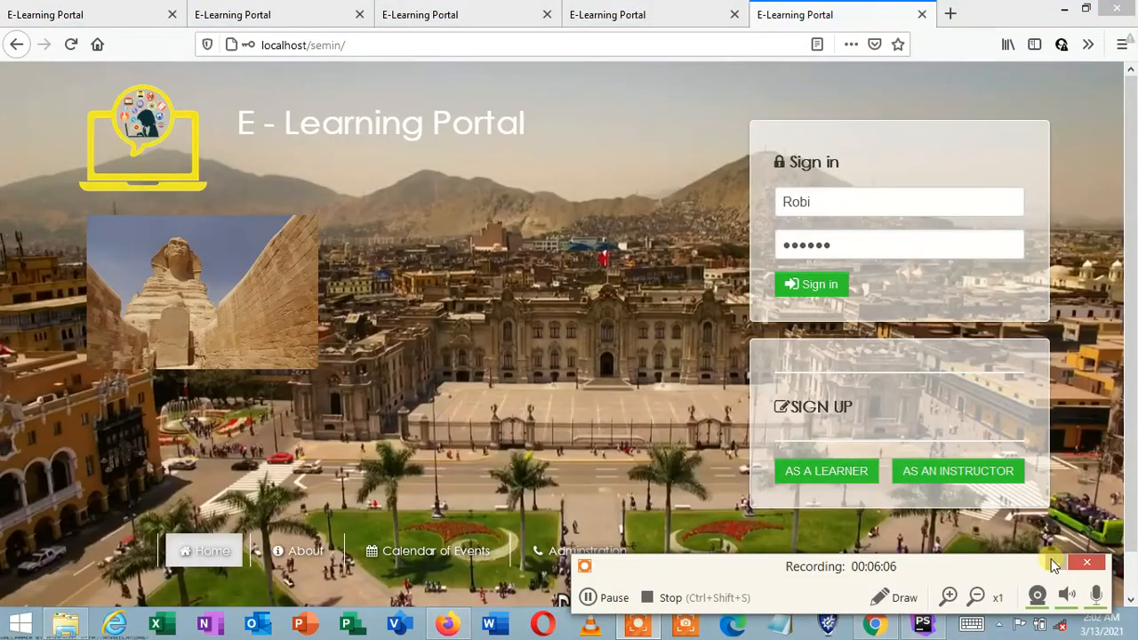
click(813, 244)
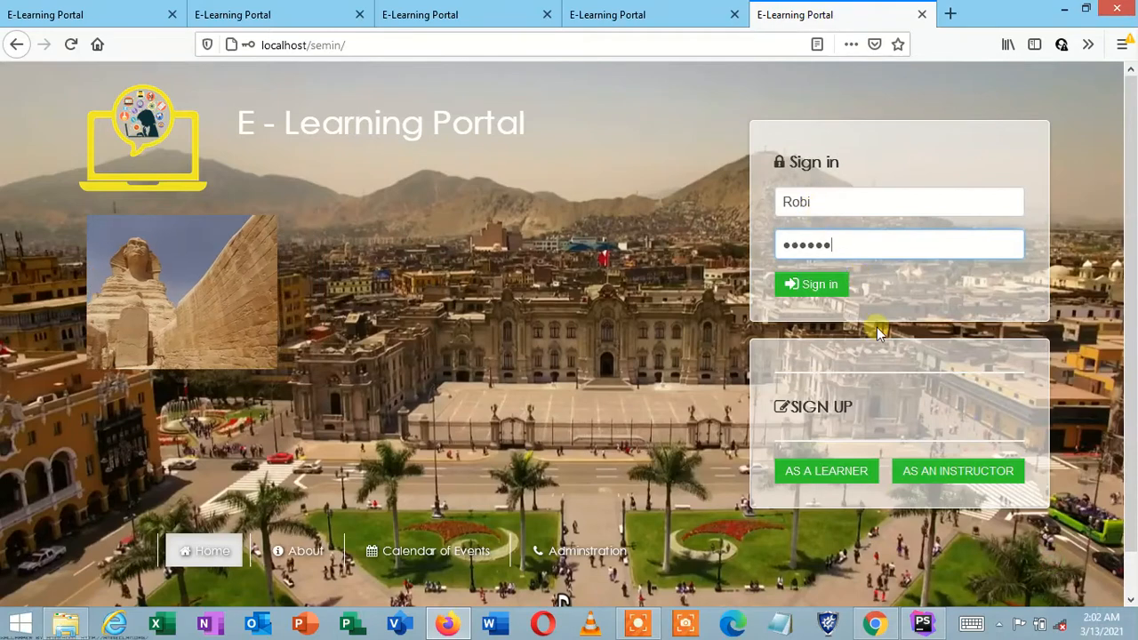
click(843, 293)
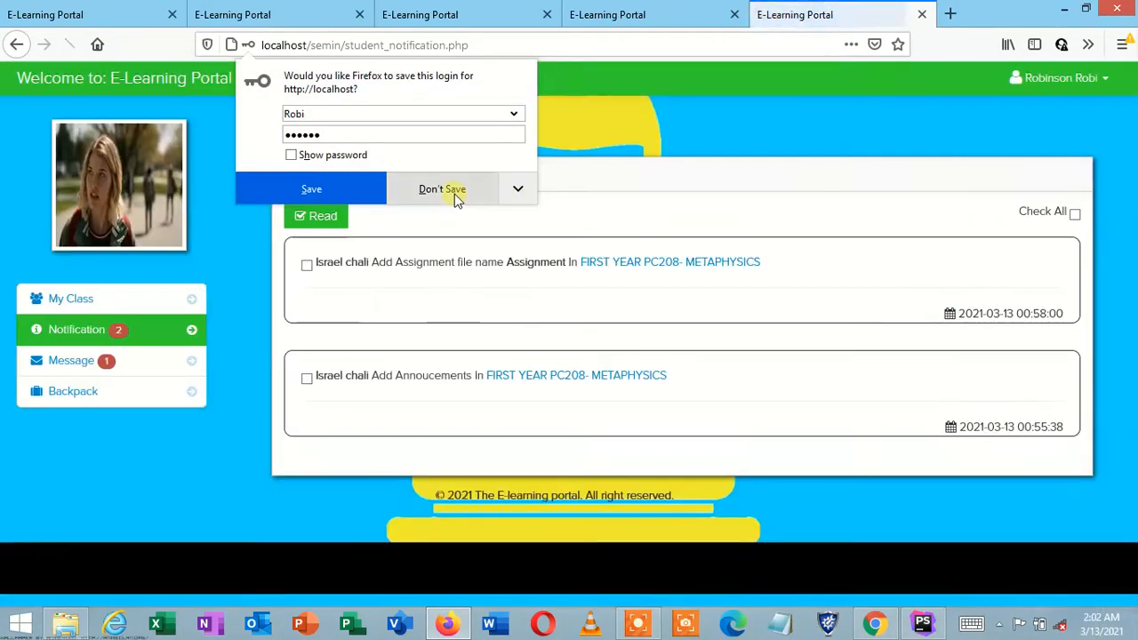
click(454, 194)
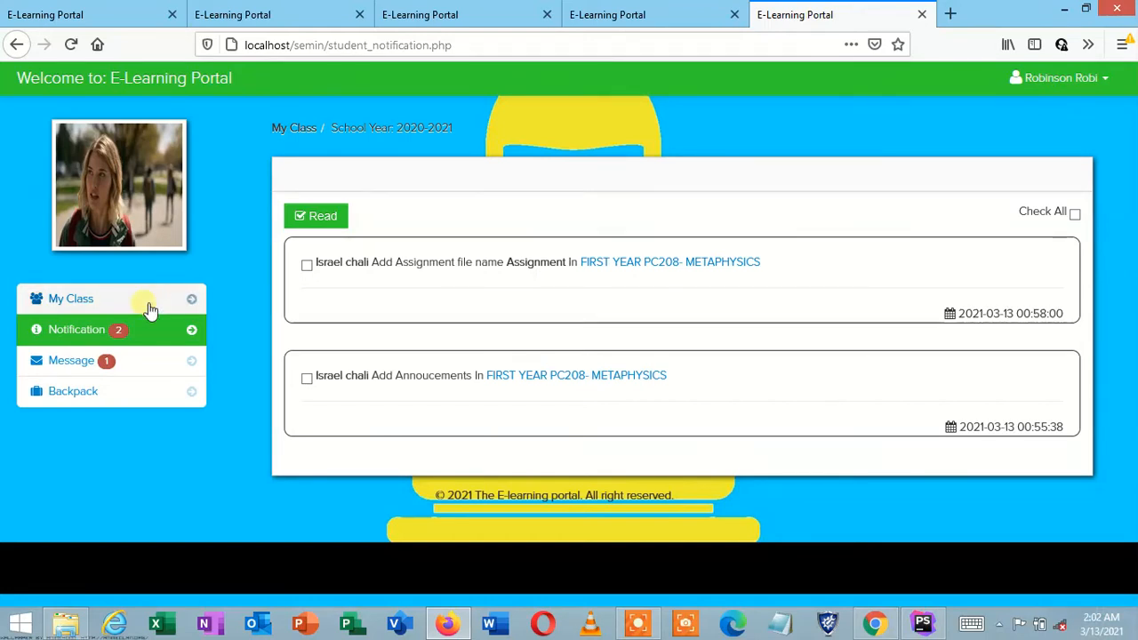
click(117, 336)
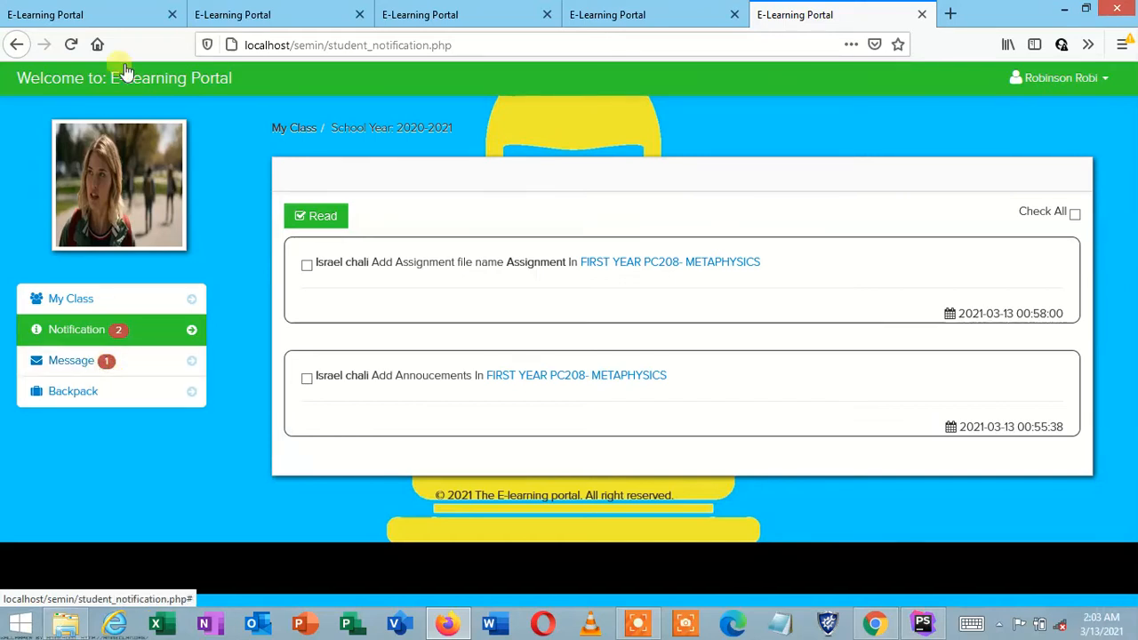
Step: Back in the instructor's tab, view the Announcements and Class Calendar pages
click(94, 13)
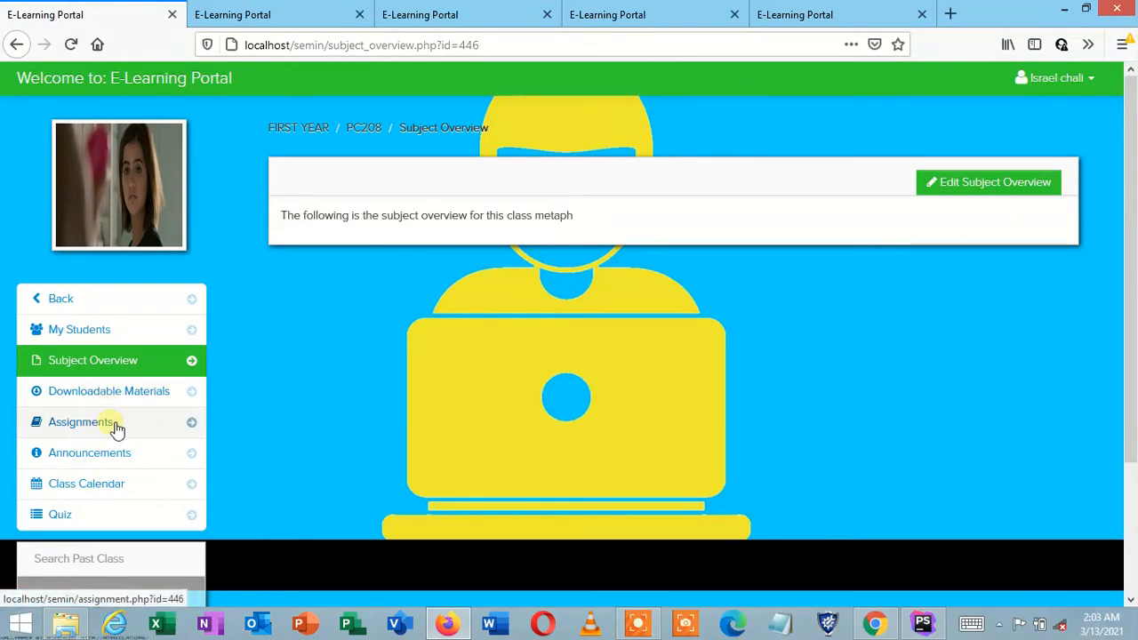
click(125, 463)
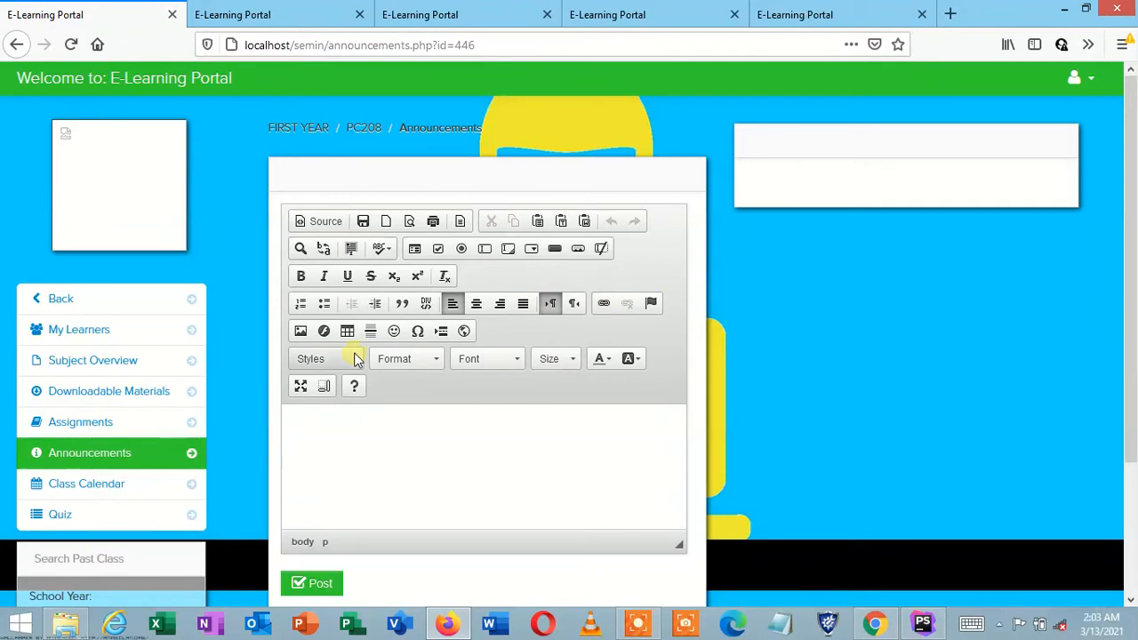
click(125, 488)
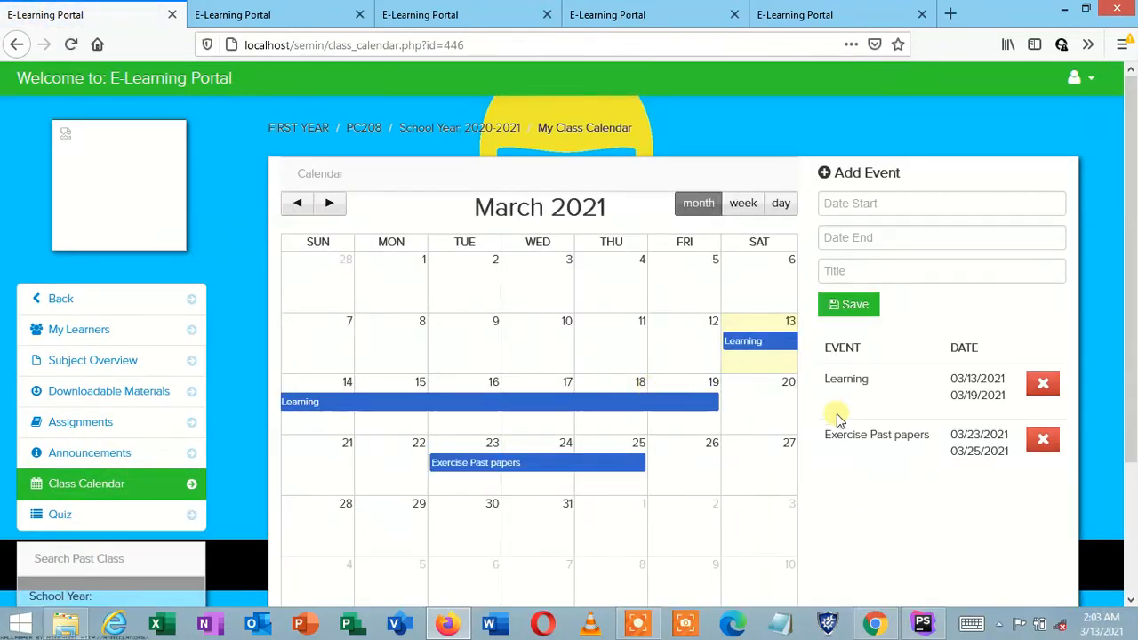
Step: Show PC208's Announcements page listing 'Welcome to first year'
click(638, 622)
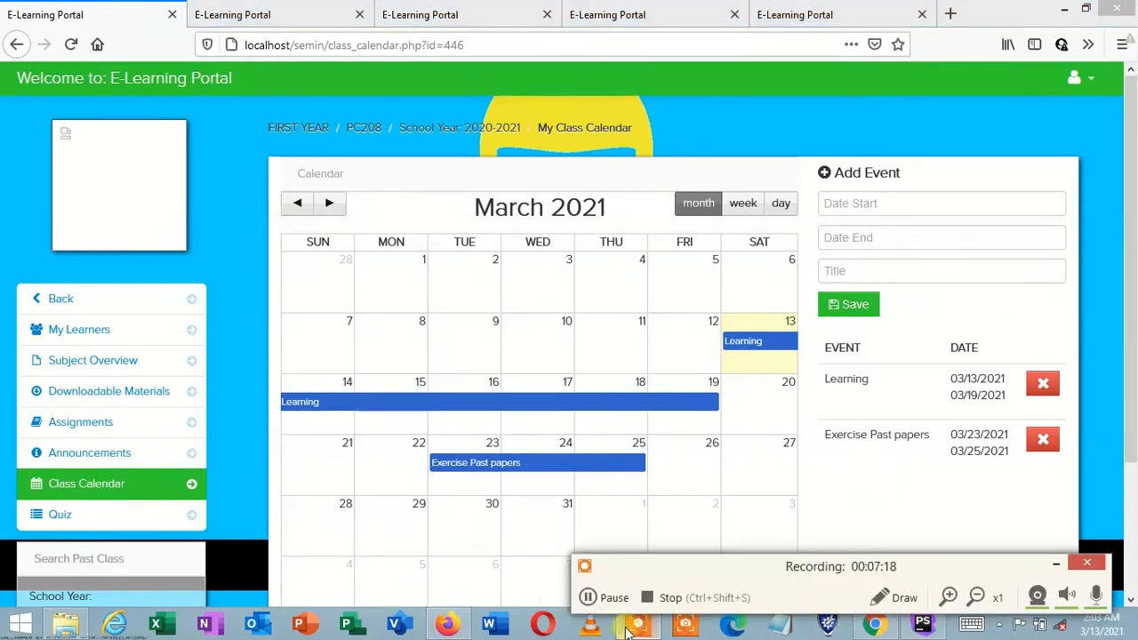
click(614, 597)
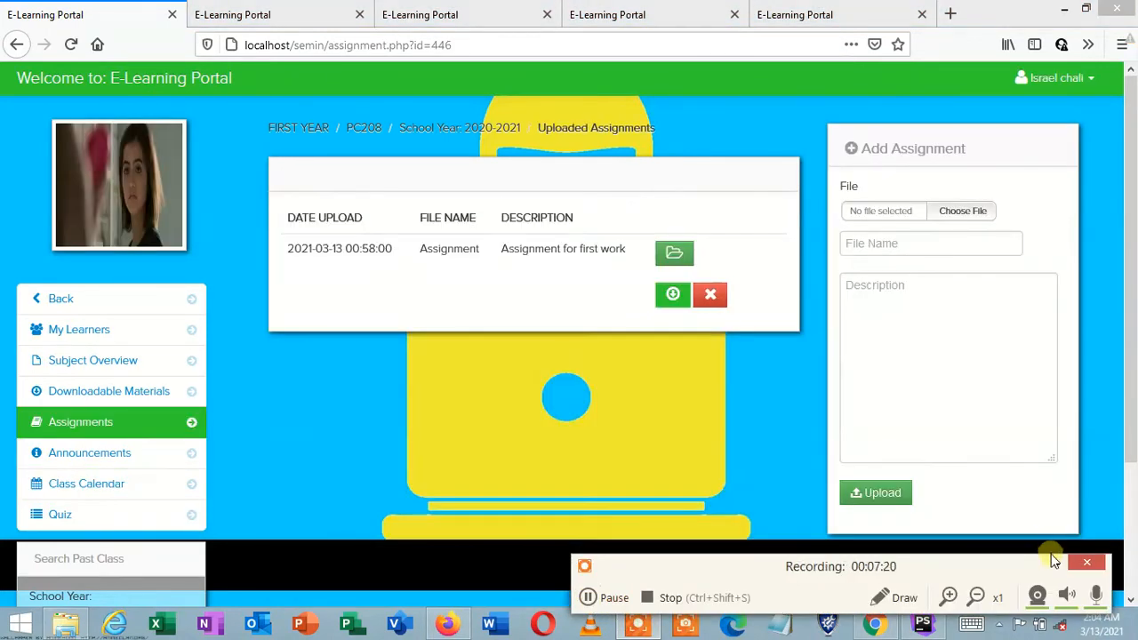
click(1054, 563)
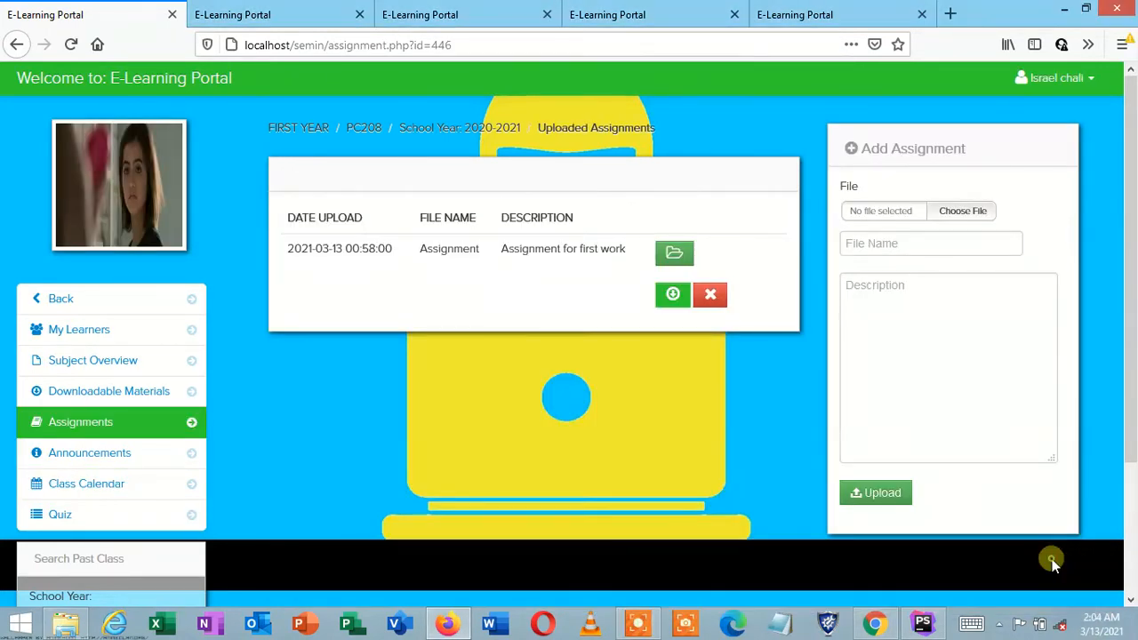
click(122, 458)
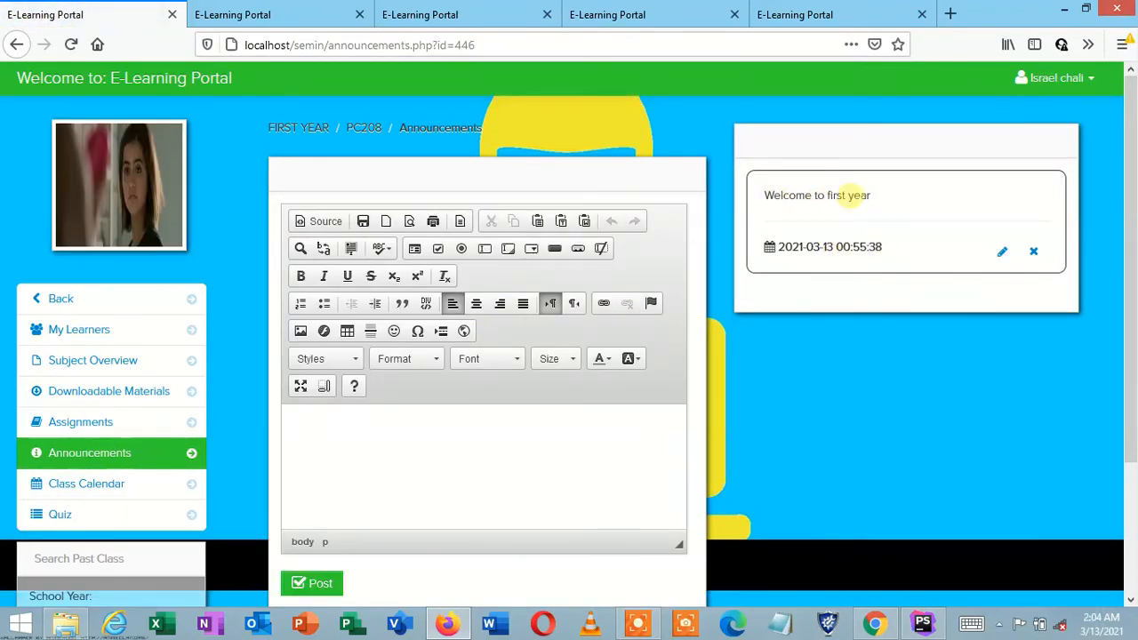
Step: Post a new PC208 announcement with the text 'announcement'
click(399, 446)
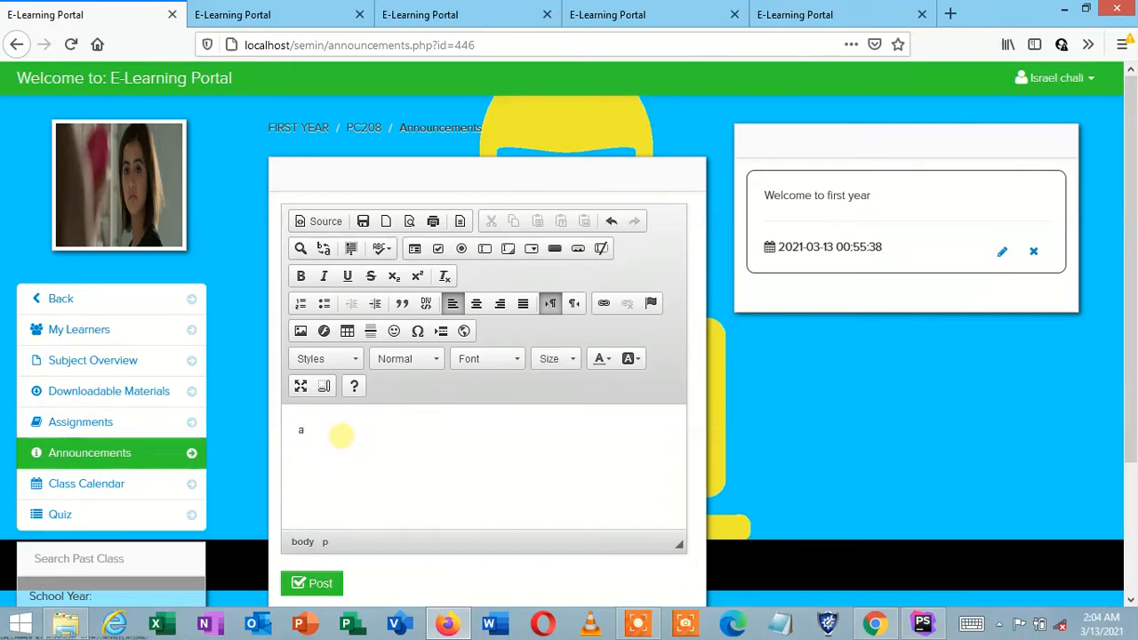
text(nnouncement)
click(319, 584)
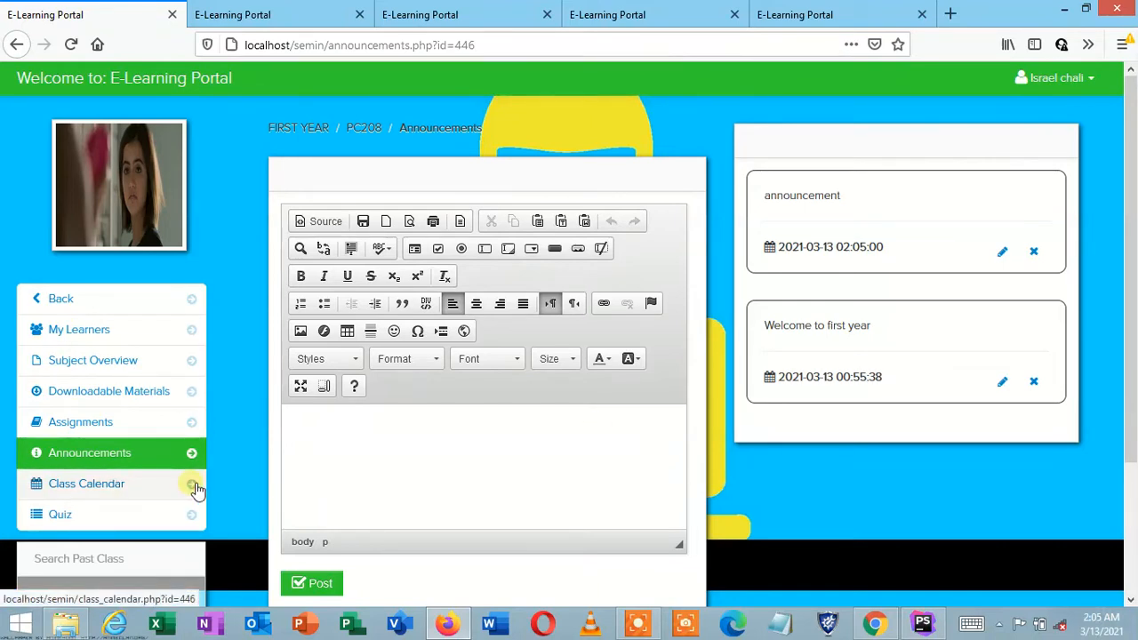
Step: Add a 'meeting' event to the class calendar running from March 27 to March 30, 2021
click(148, 487)
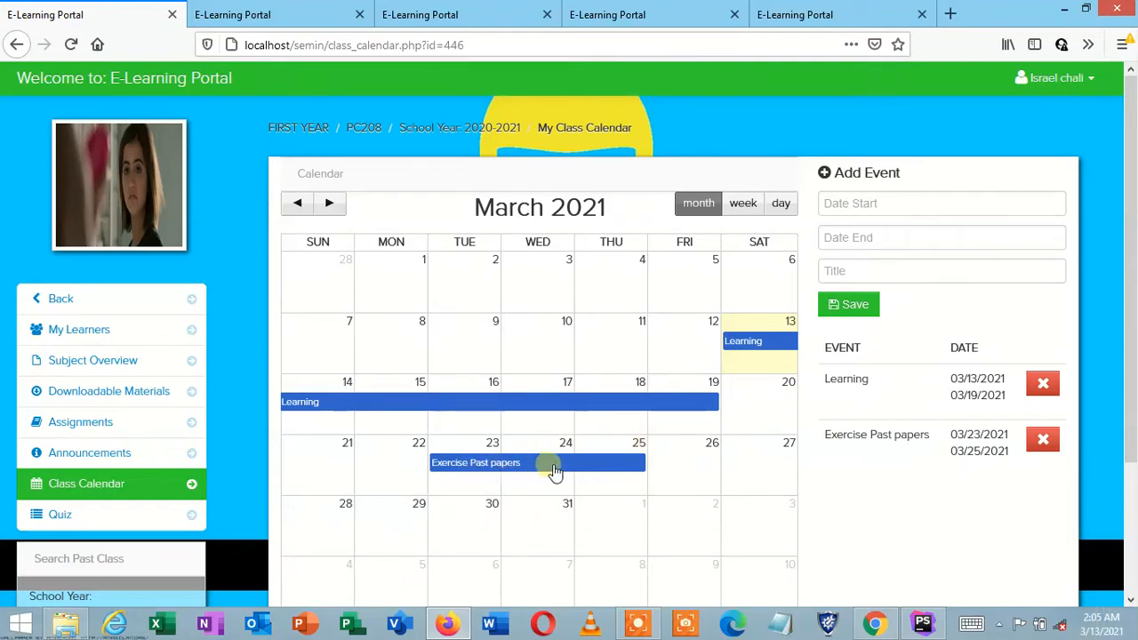
click(840, 203)
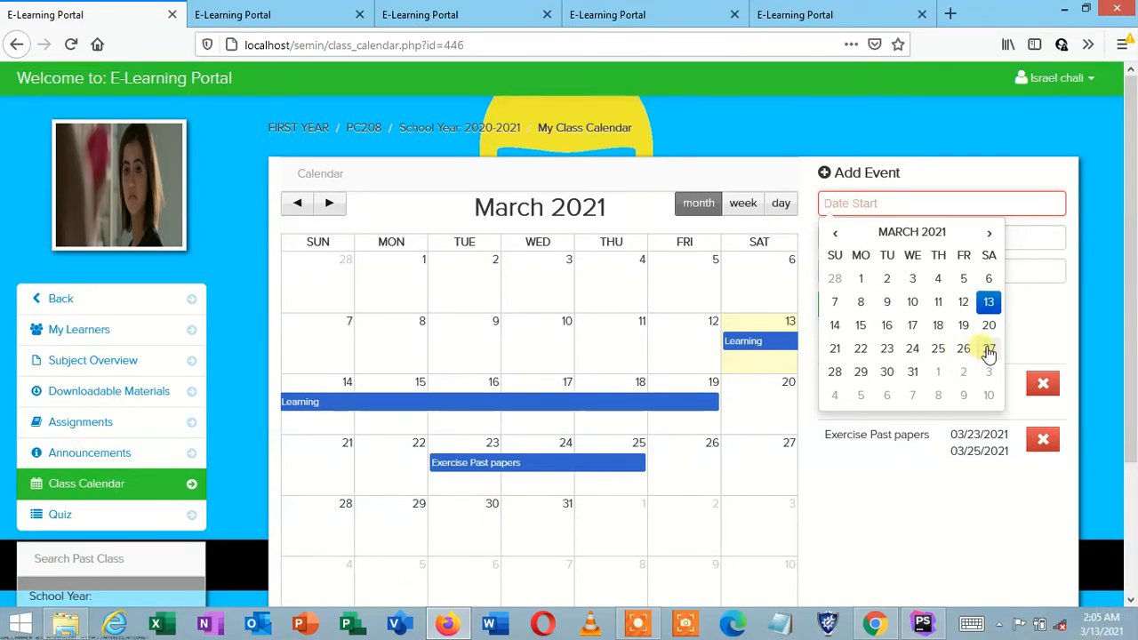
click(988, 350)
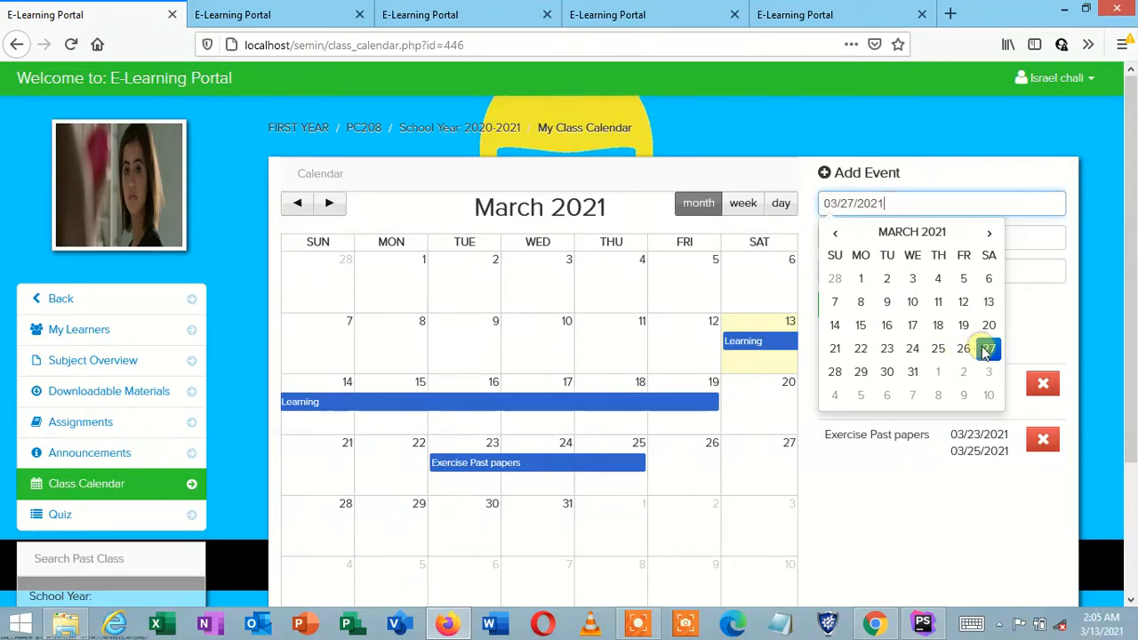
click(904, 498)
click(871, 238)
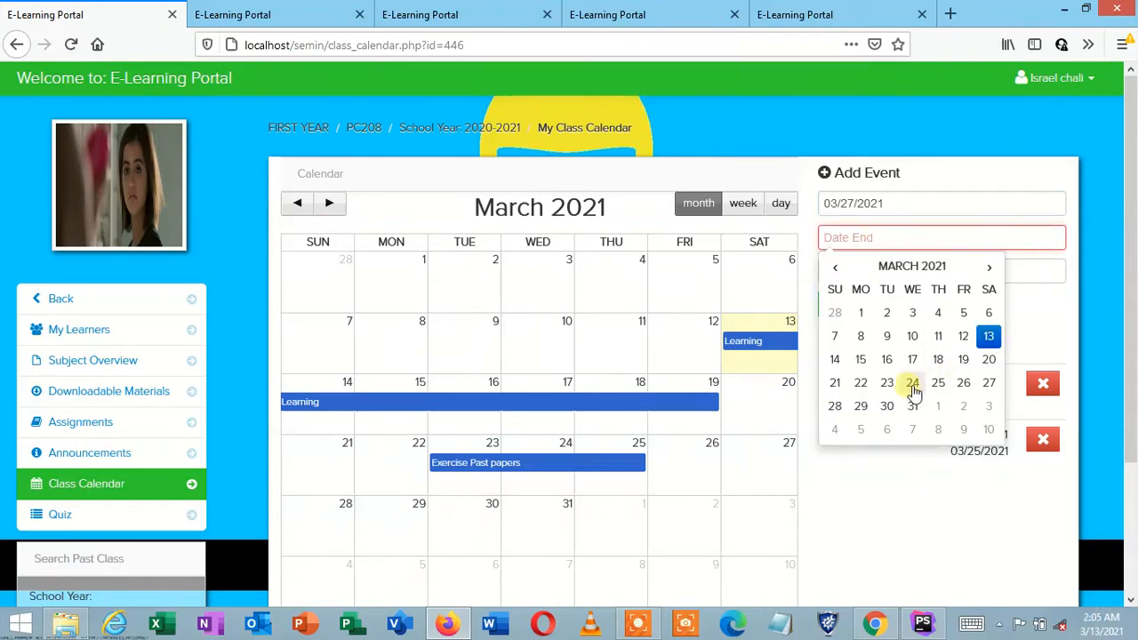
click(886, 406)
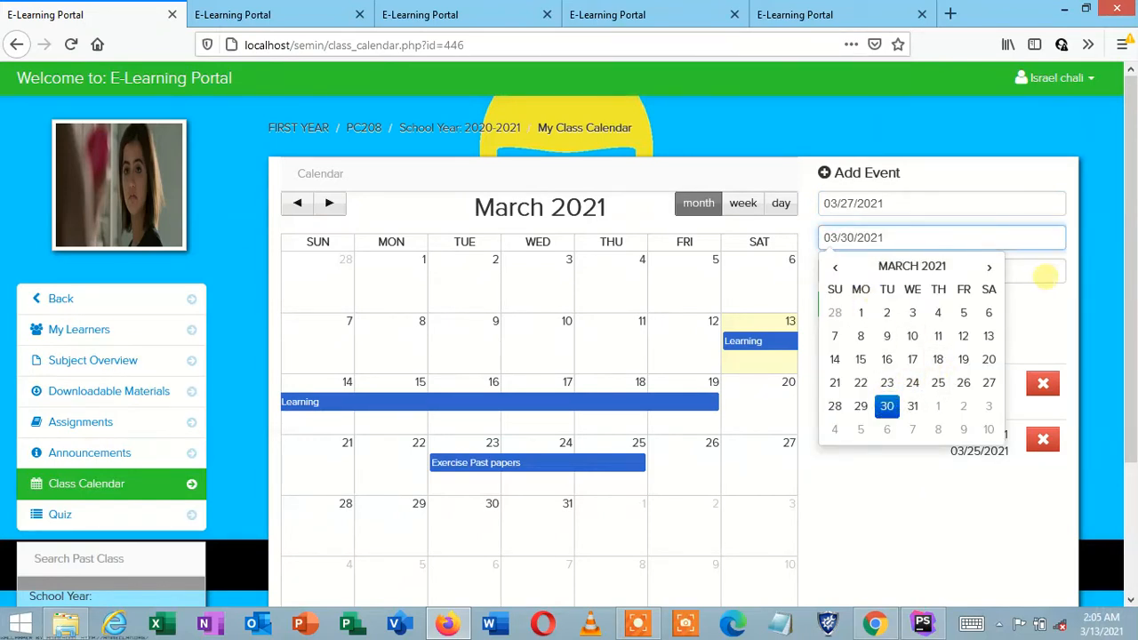
click(1046, 276)
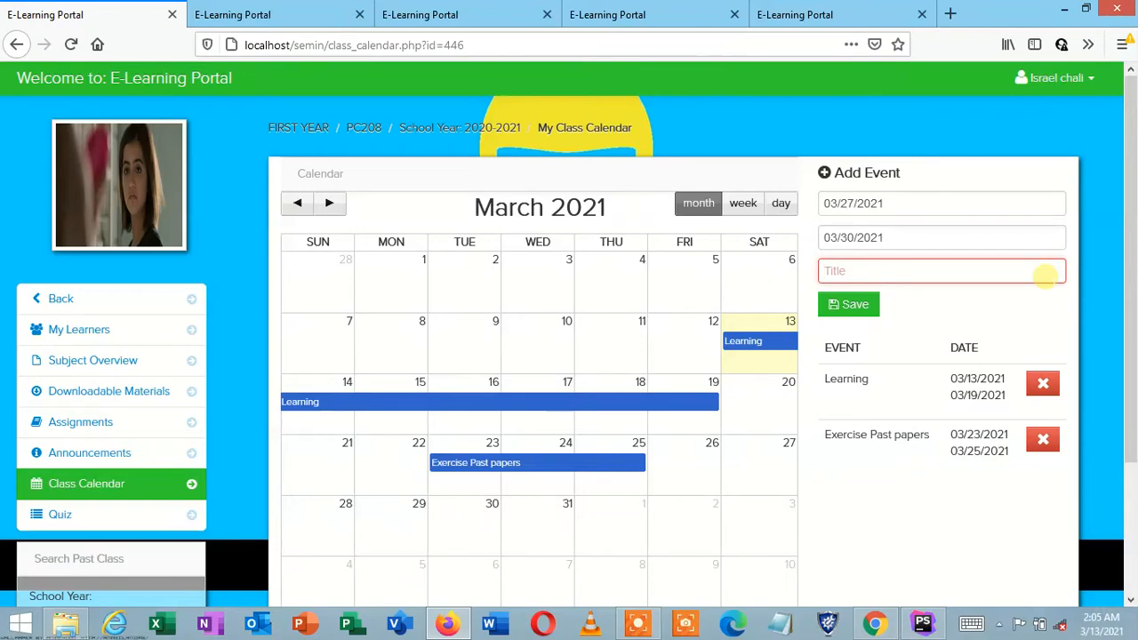
text(mee)
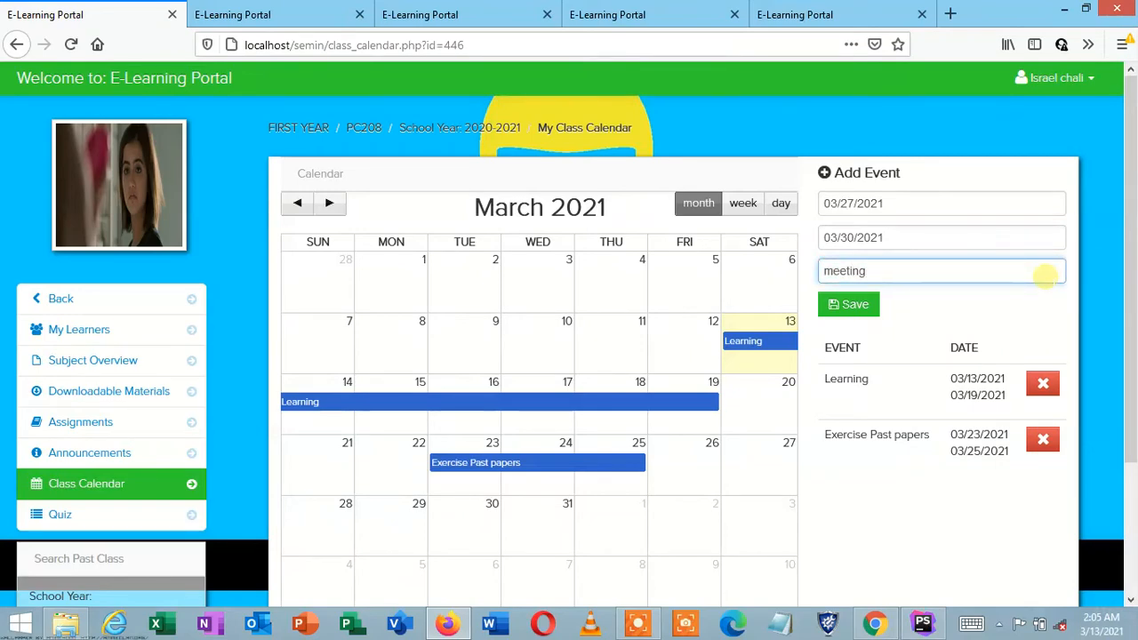
text(ting)
click(863, 305)
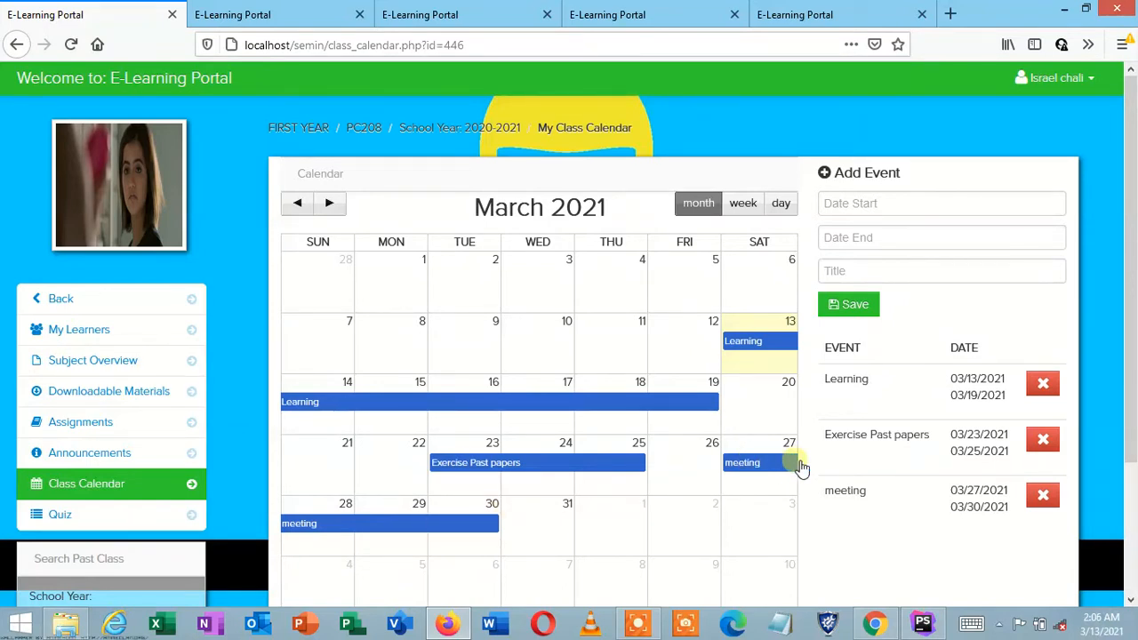
Step: Return to the teacher dashboard and open the instructor's quiz list showing the First year quiz
click(151, 522)
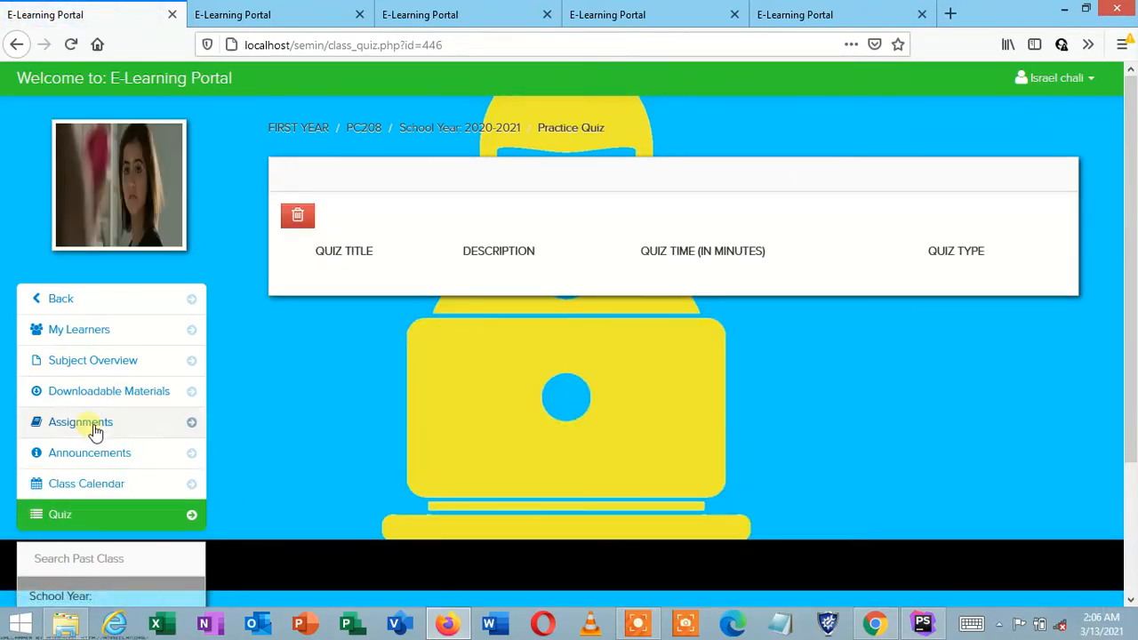
click(65, 301)
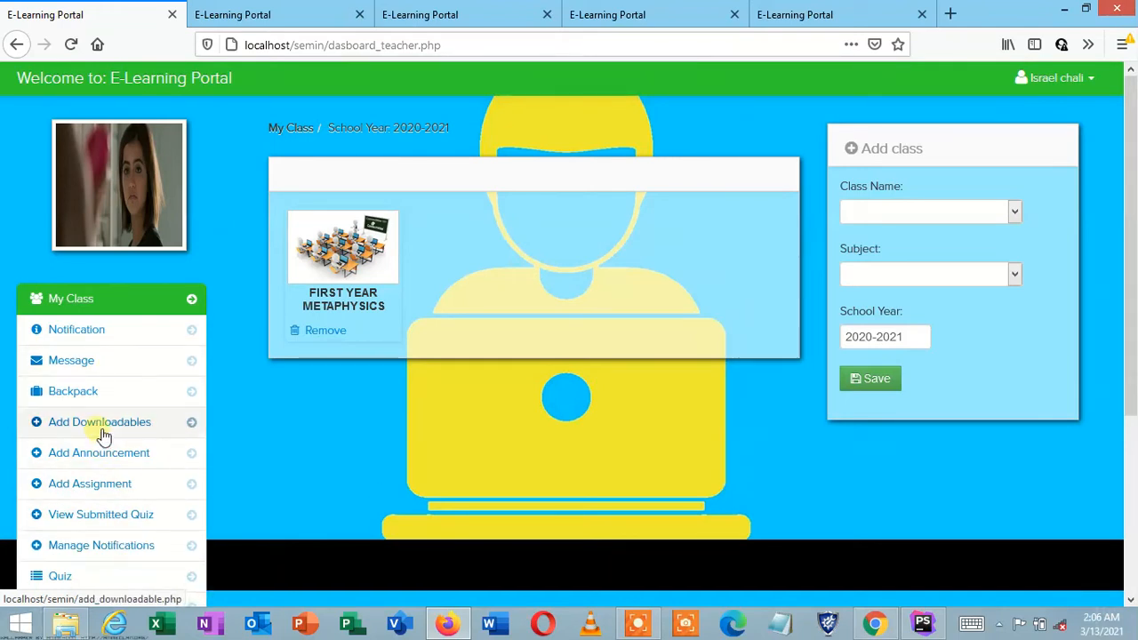
click(104, 585)
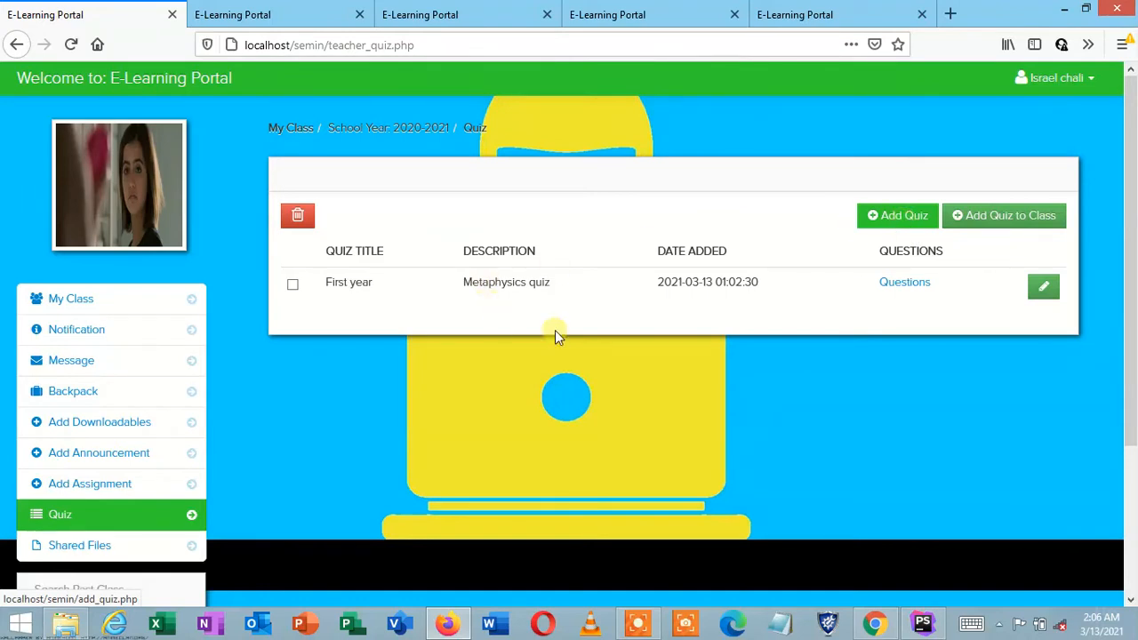
click(81, 300)
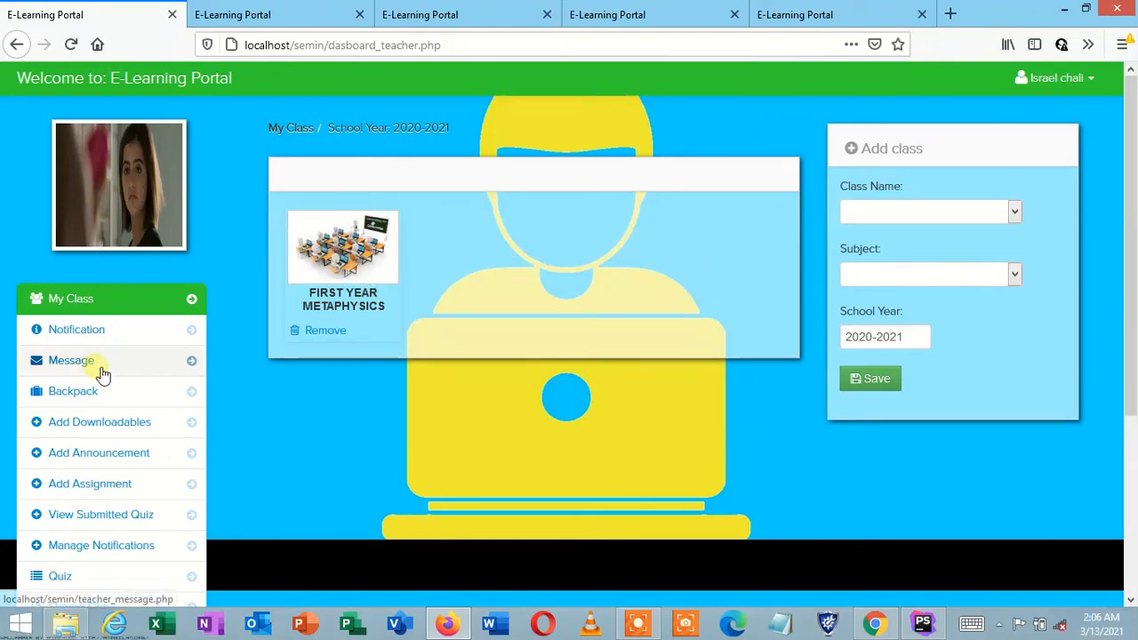
click(123, 580)
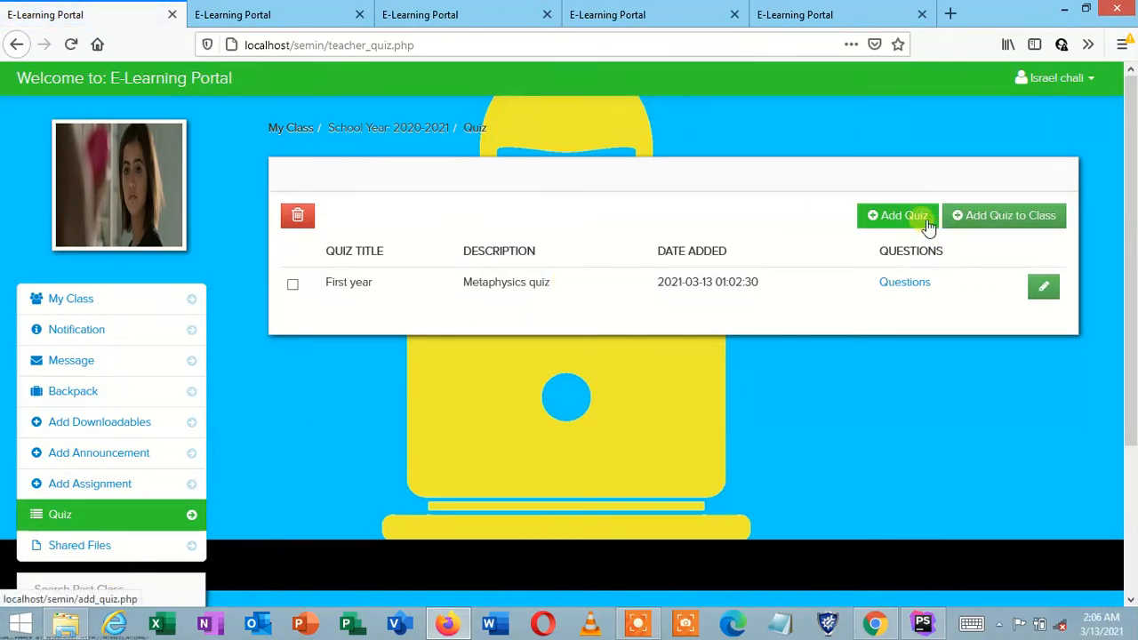
Step: Create a new quiz titled 'meta' with the description 'physics'
click(924, 219)
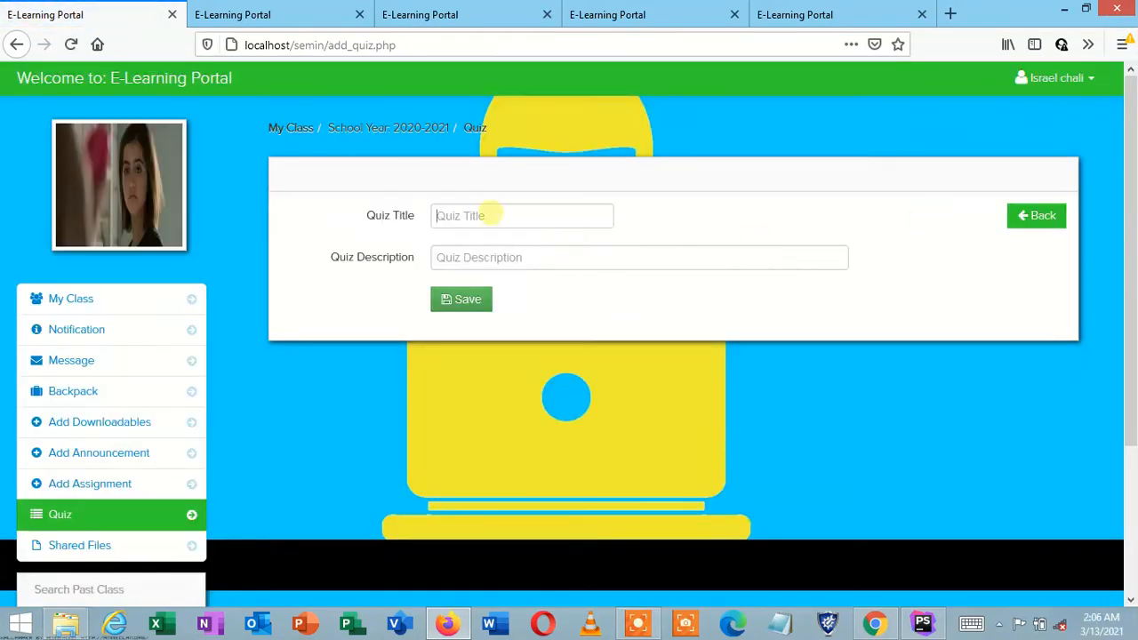
click(490, 216)
click(492, 257)
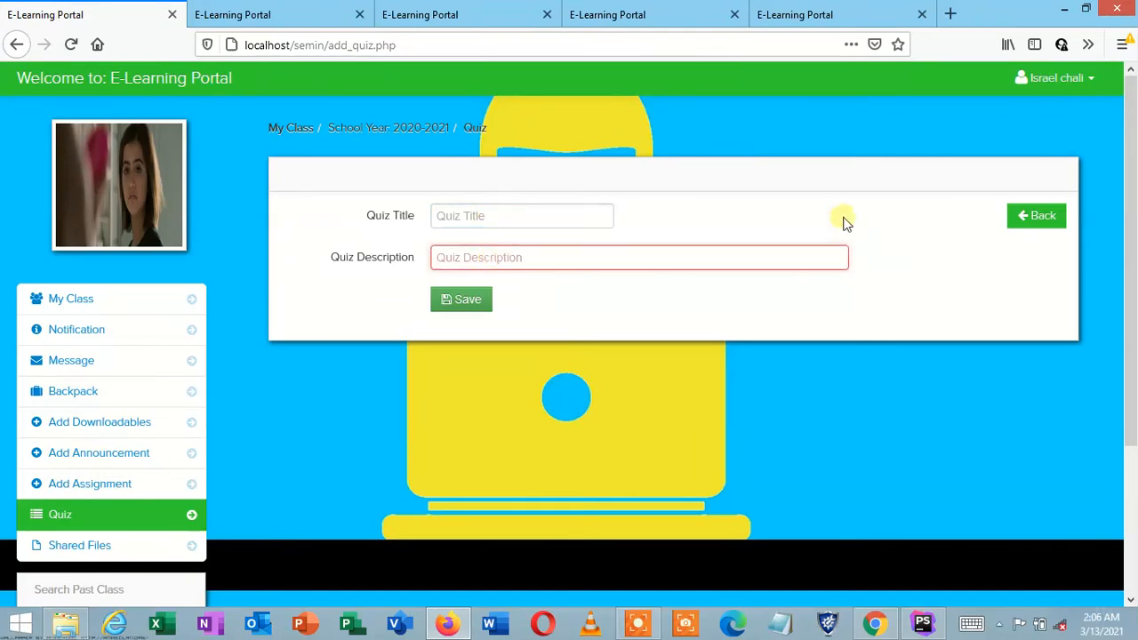
click(1036, 218)
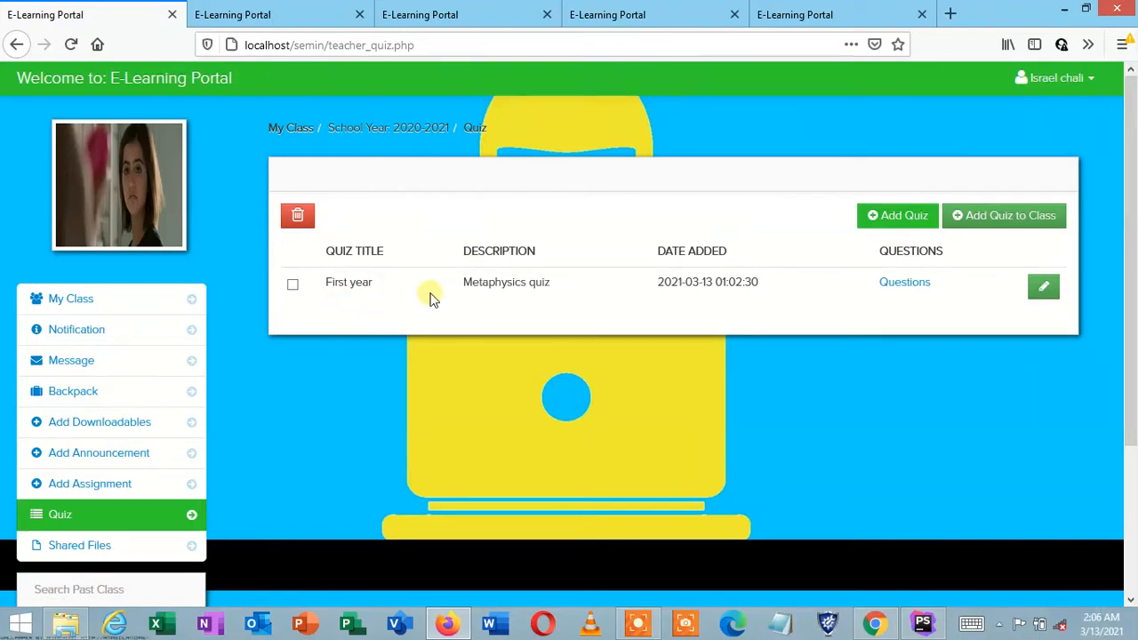
click(892, 218)
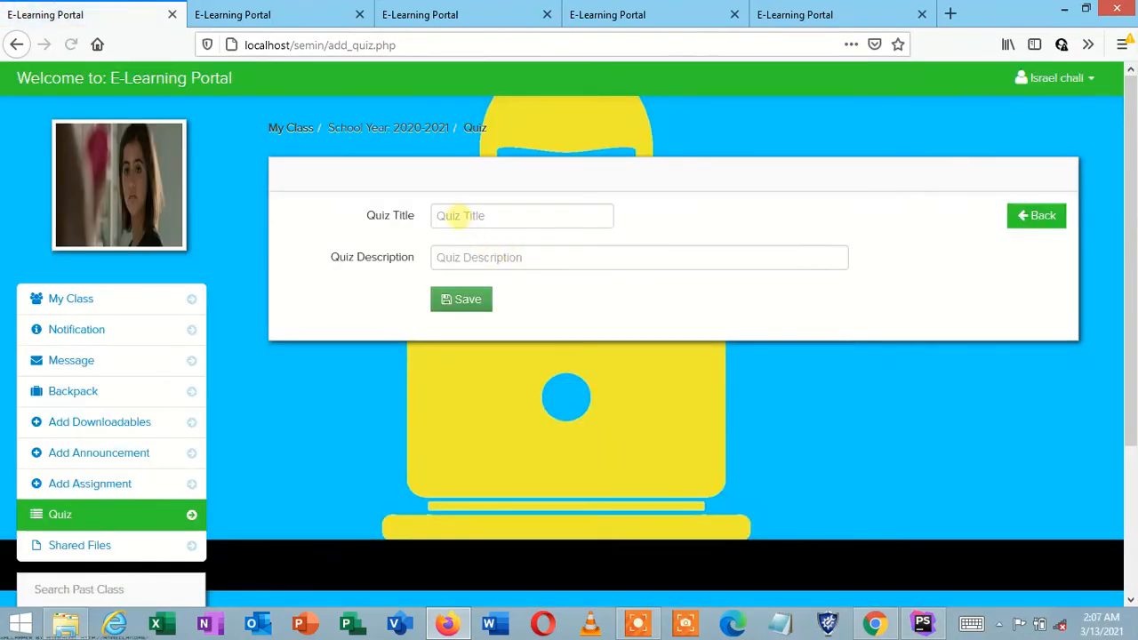
click(456, 215)
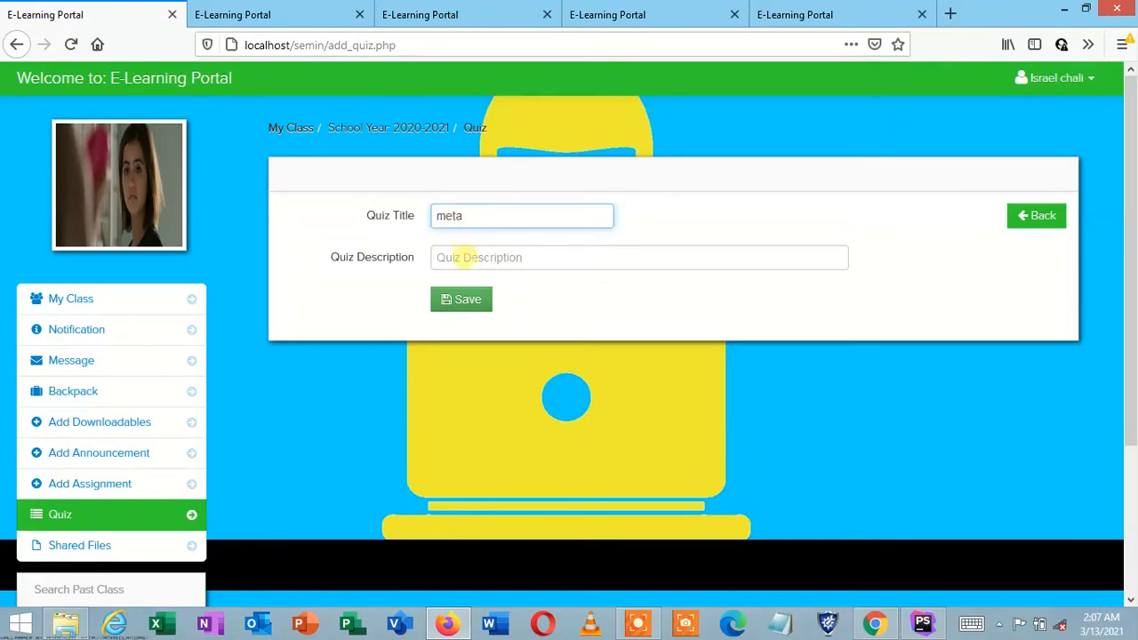
click(463, 257)
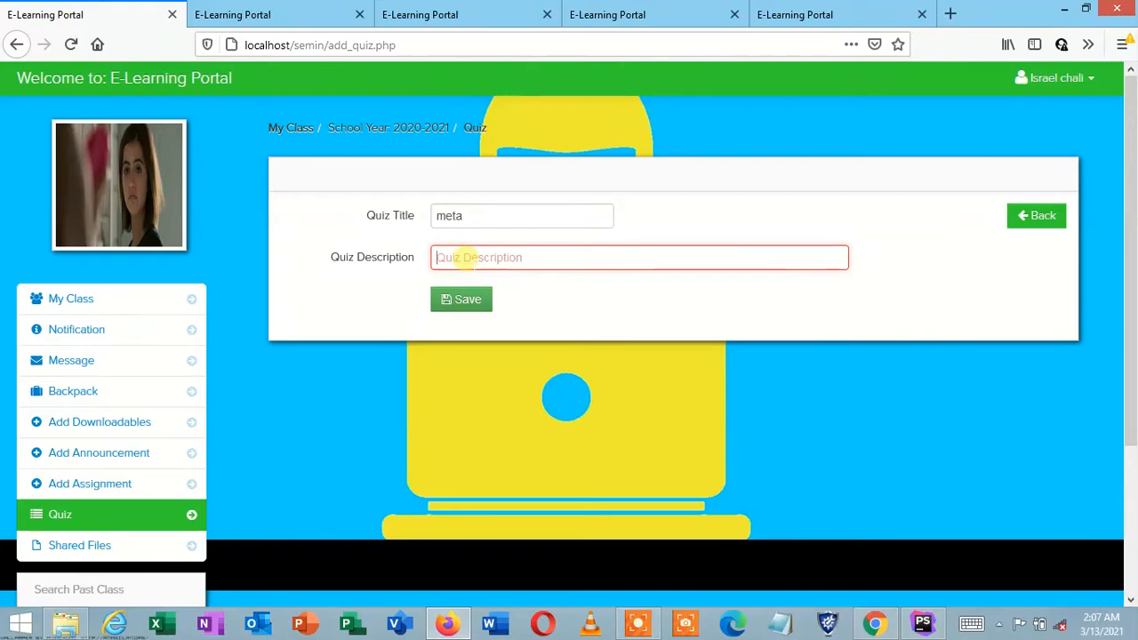
text(physics)
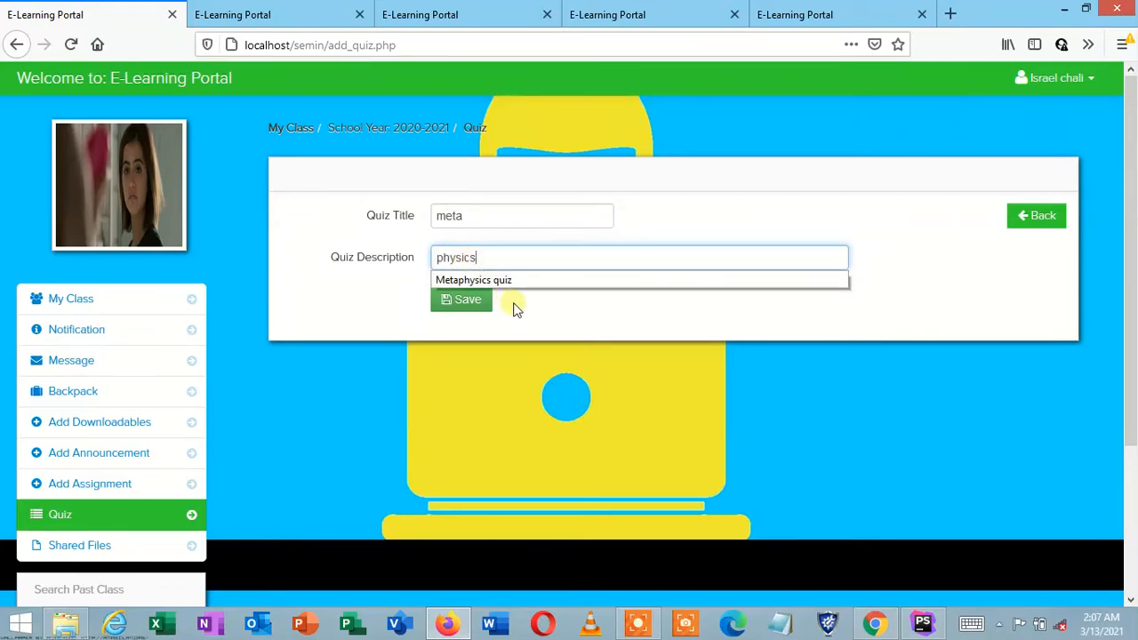
click(462, 302)
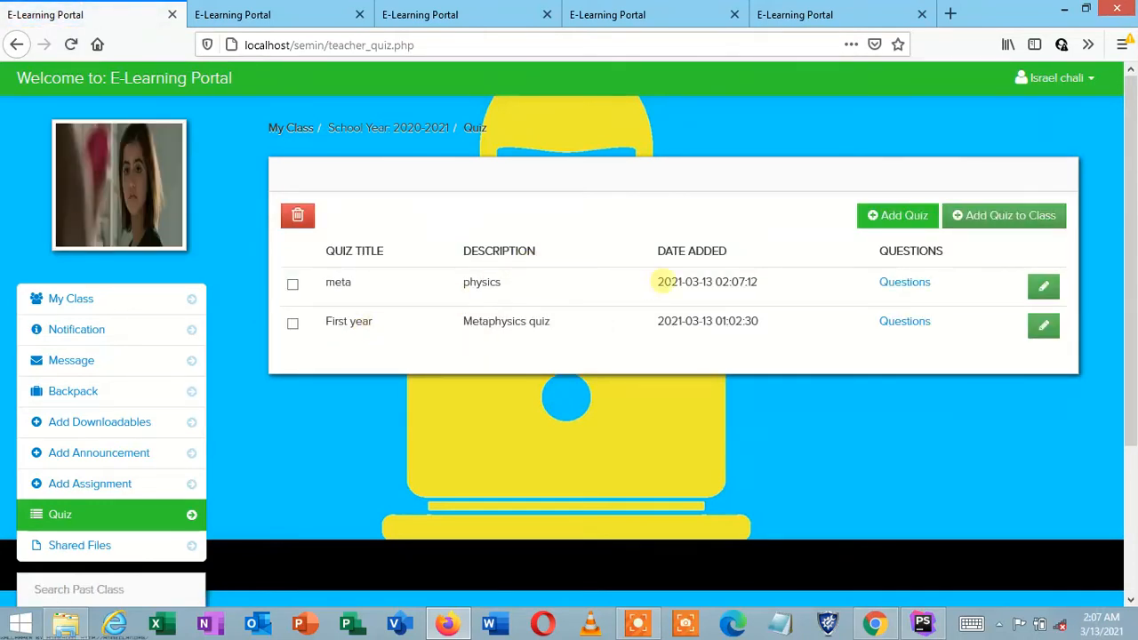
Step: Open the meta quiz's question list, which is still empty
click(896, 286)
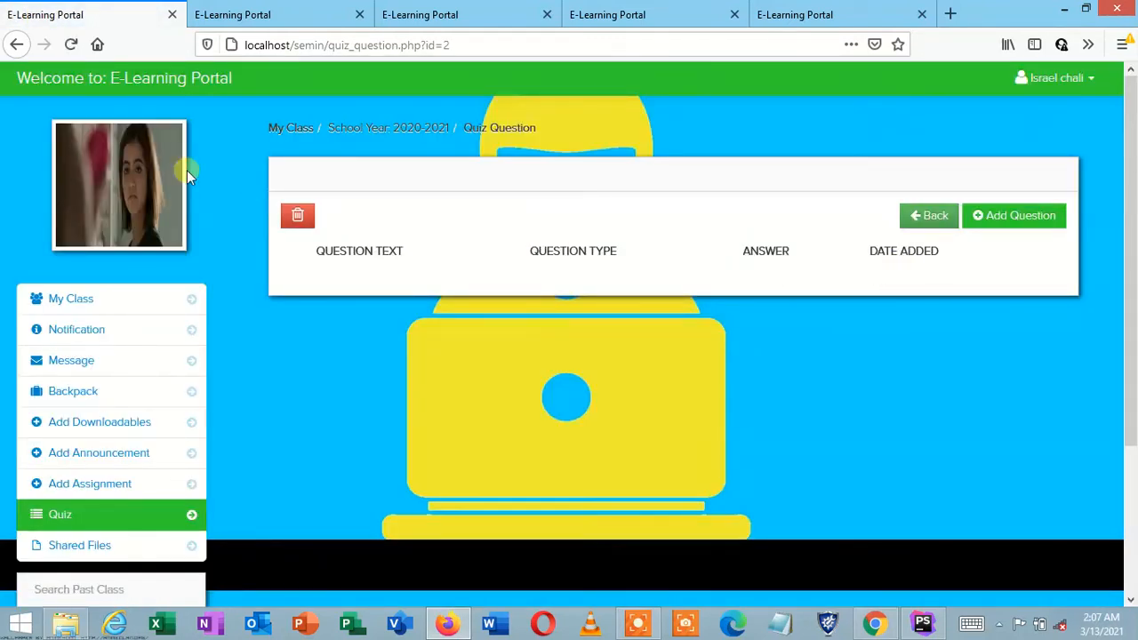
click(930, 217)
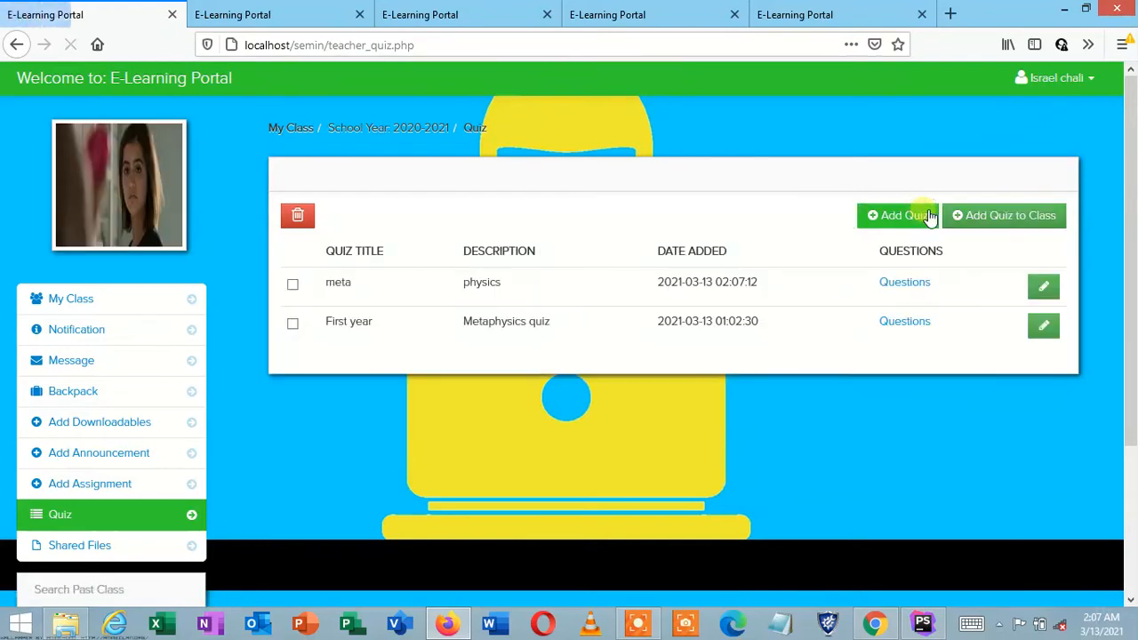
click(910, 287)
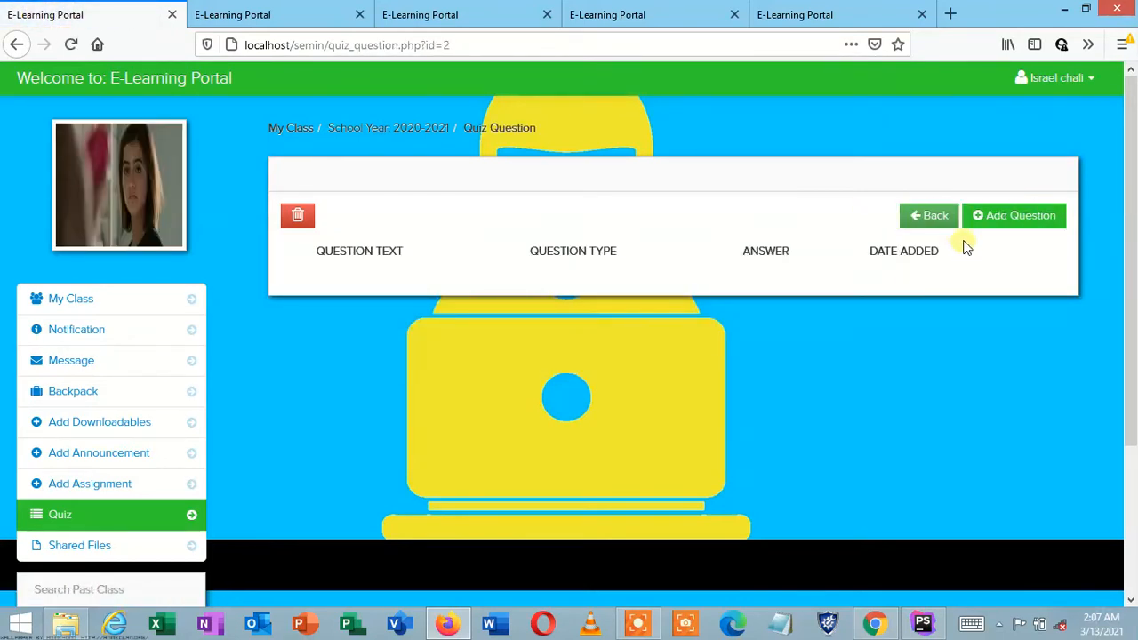
Step: Start a new question for the meta quiz with question text and the Multiple Choice type
click(1011, 216)
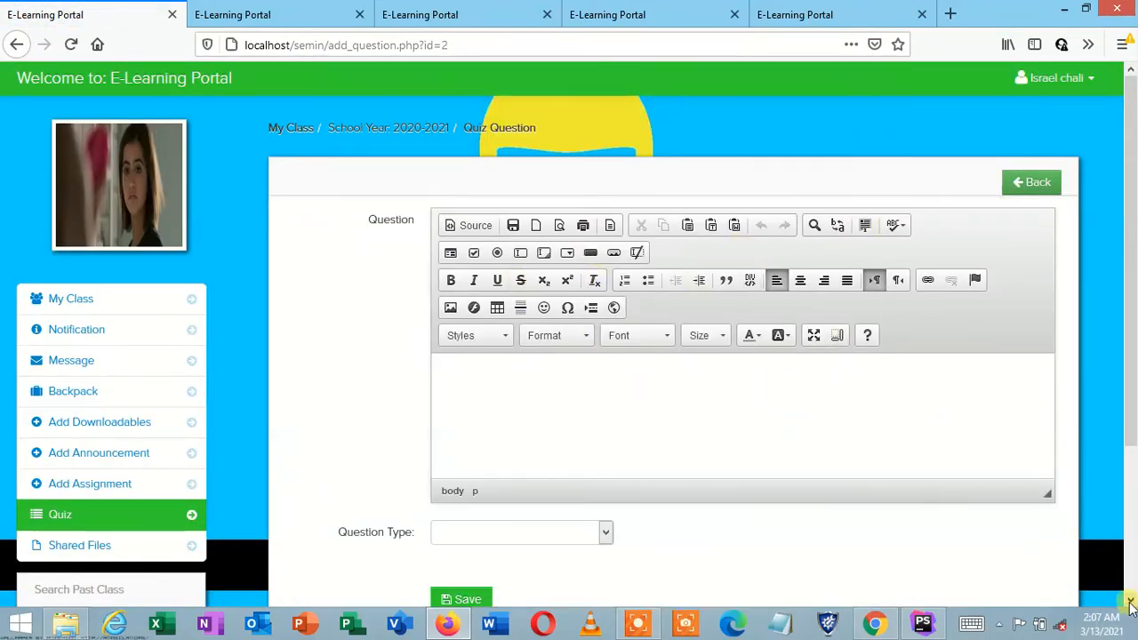
scroll(1130, 604, down, 4)
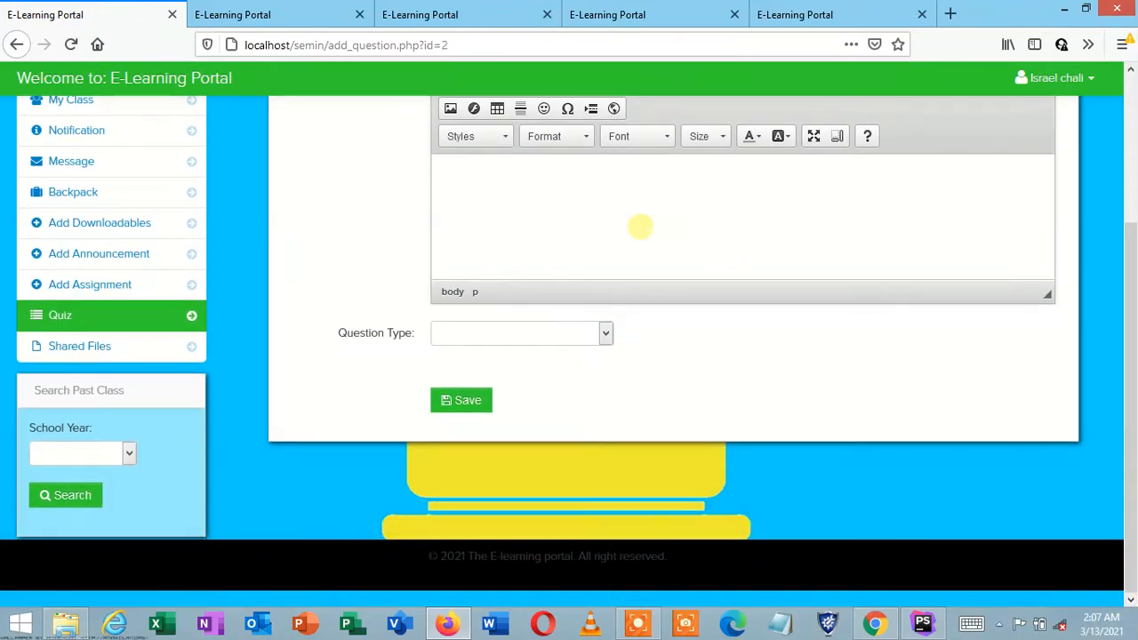
click(640, 226)
text(ewewklnflkmw)
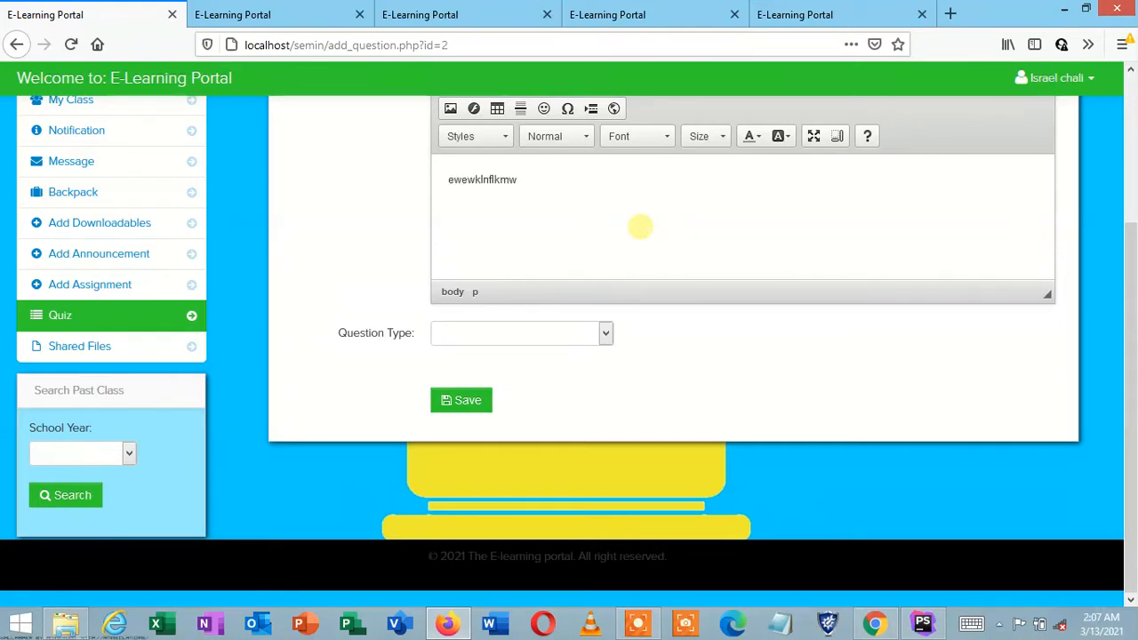
click(547, 333)
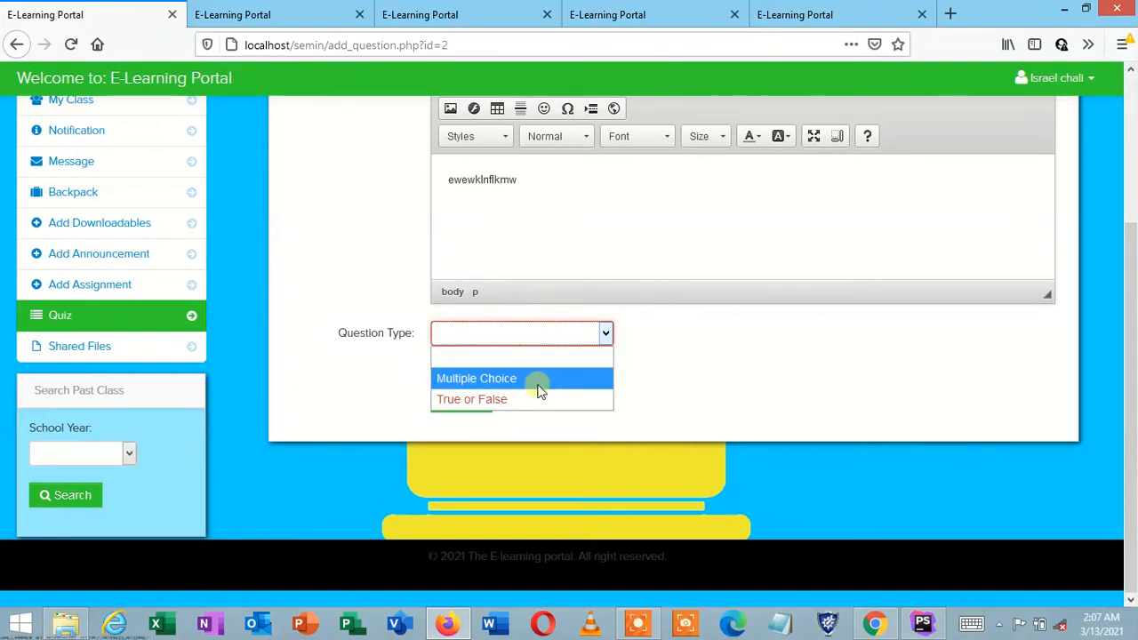
click(538, 382)
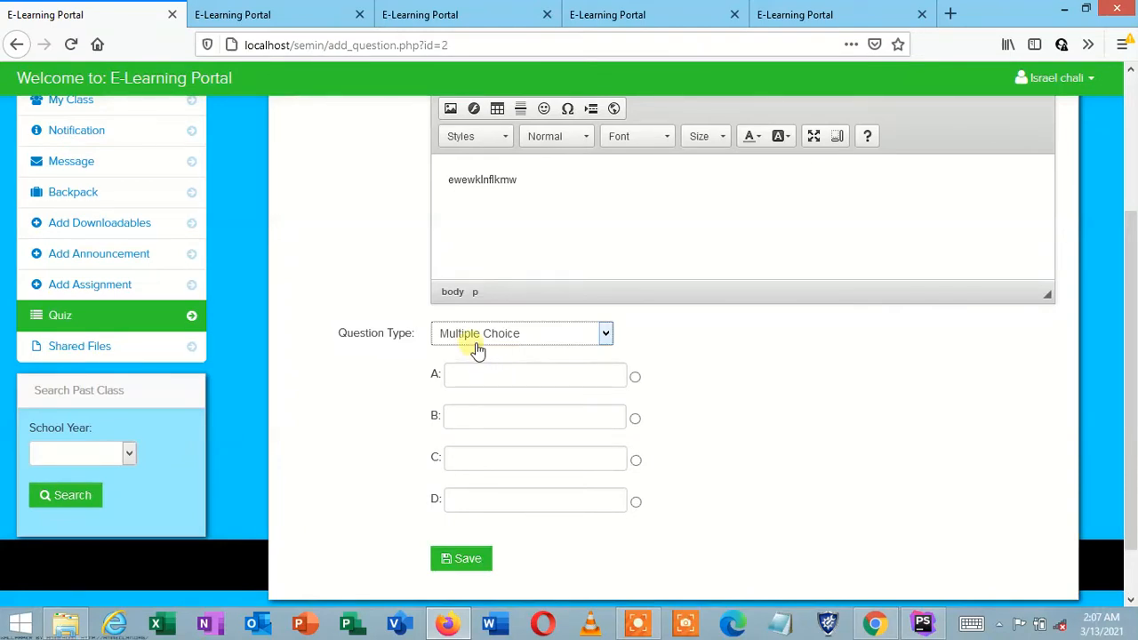
click(526, 335)
click(525, 396)
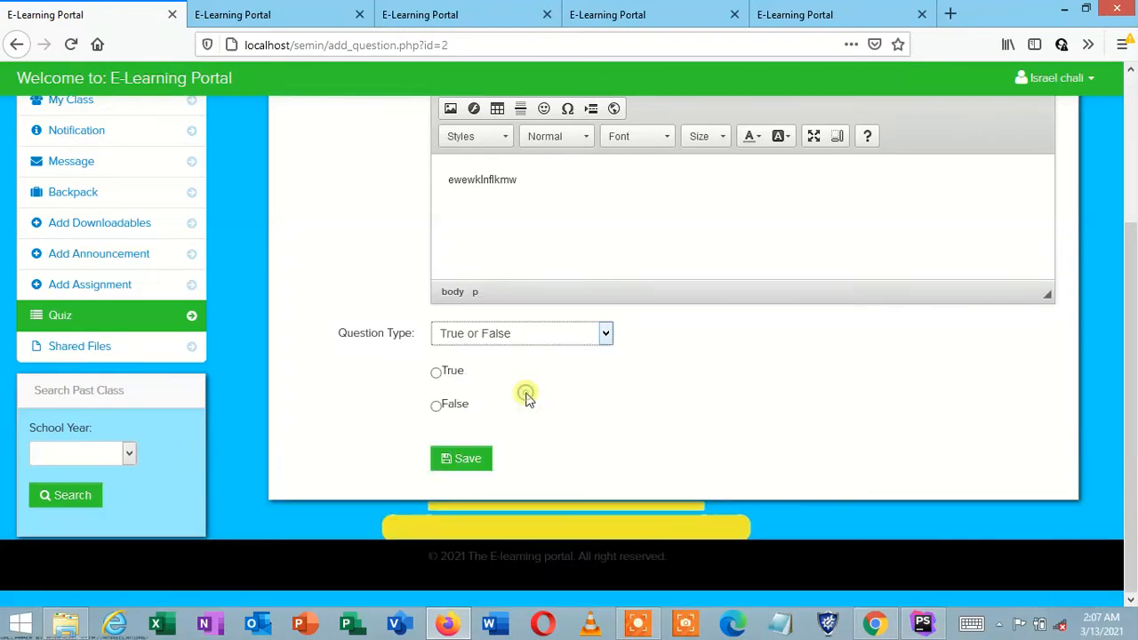
click(531, 338)
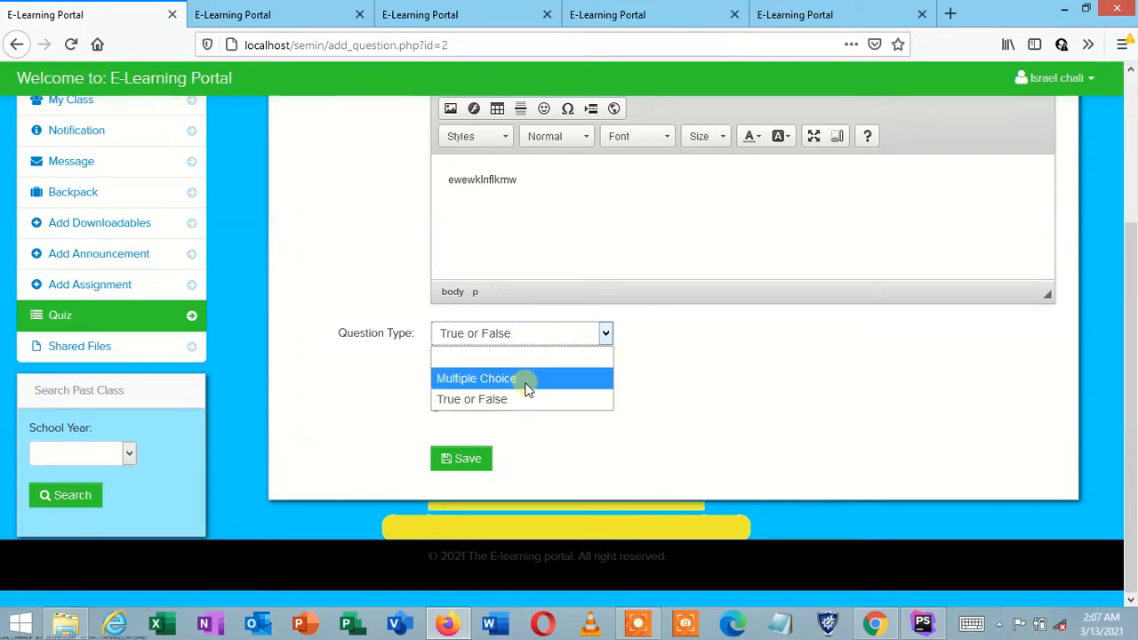
click(527, 383)
Step: Fill in answers A to D and mark answer A as correct
click(495, 375)
text(jhfuskhf)
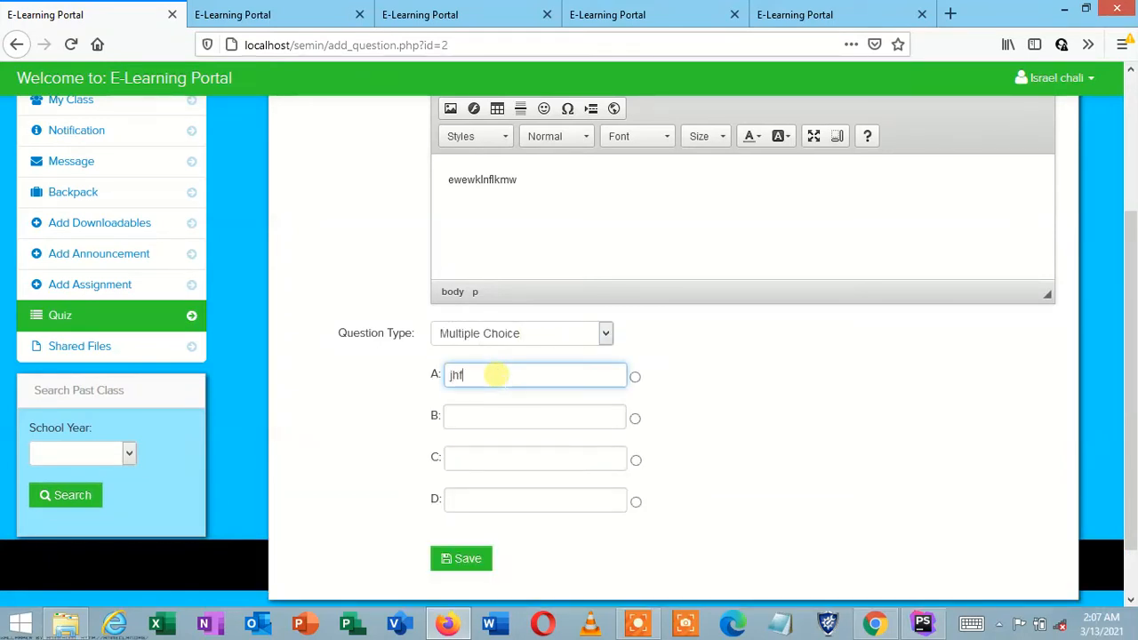
click(464, 414)
text(fnslfjsf)
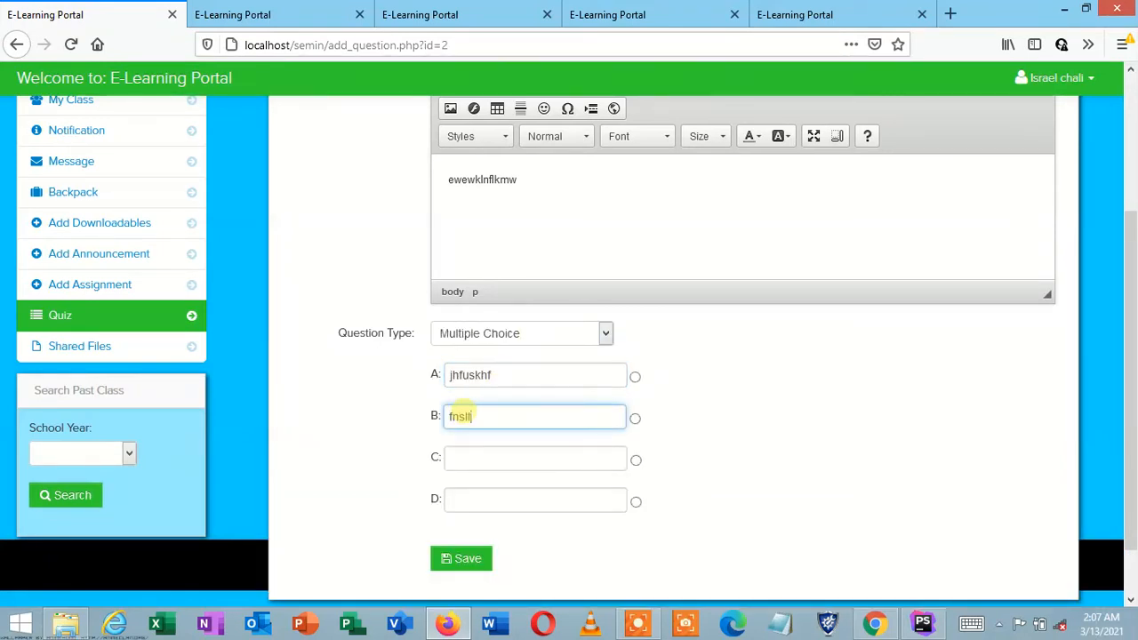
click(461, 456)
text(lfnslnsf)
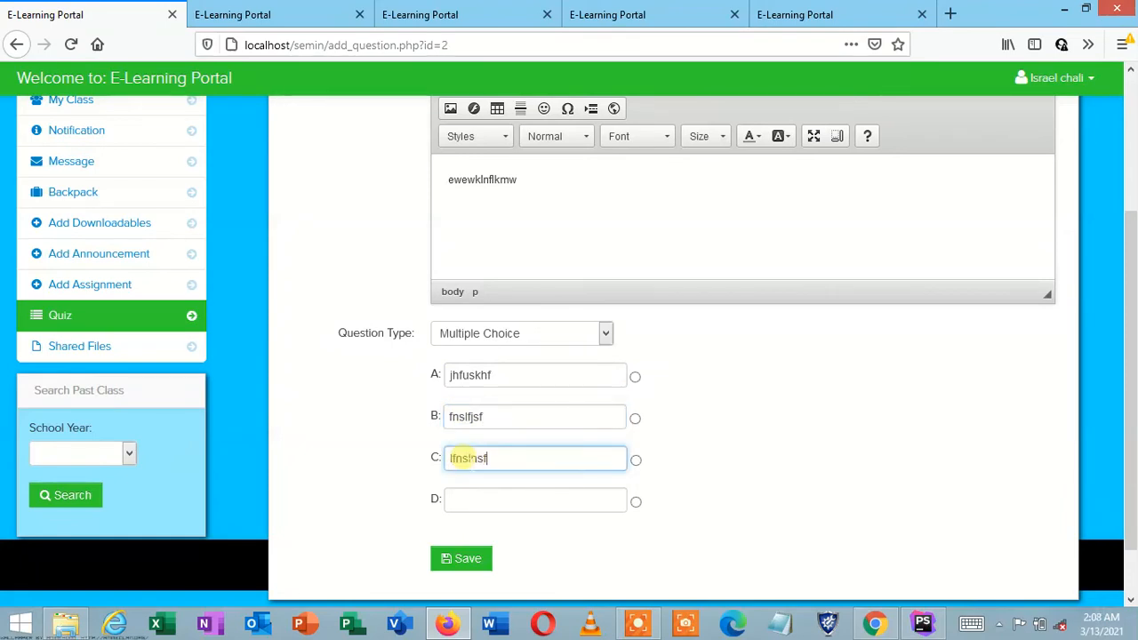
click(485, 500)
text(flsjfifjs)
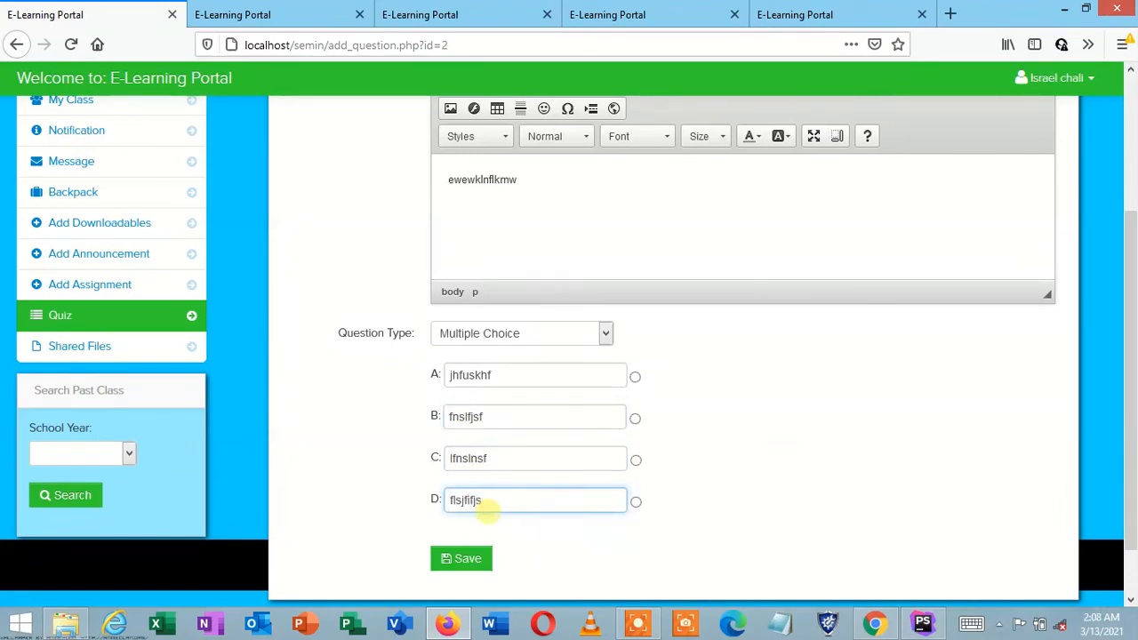
click(635, 377)
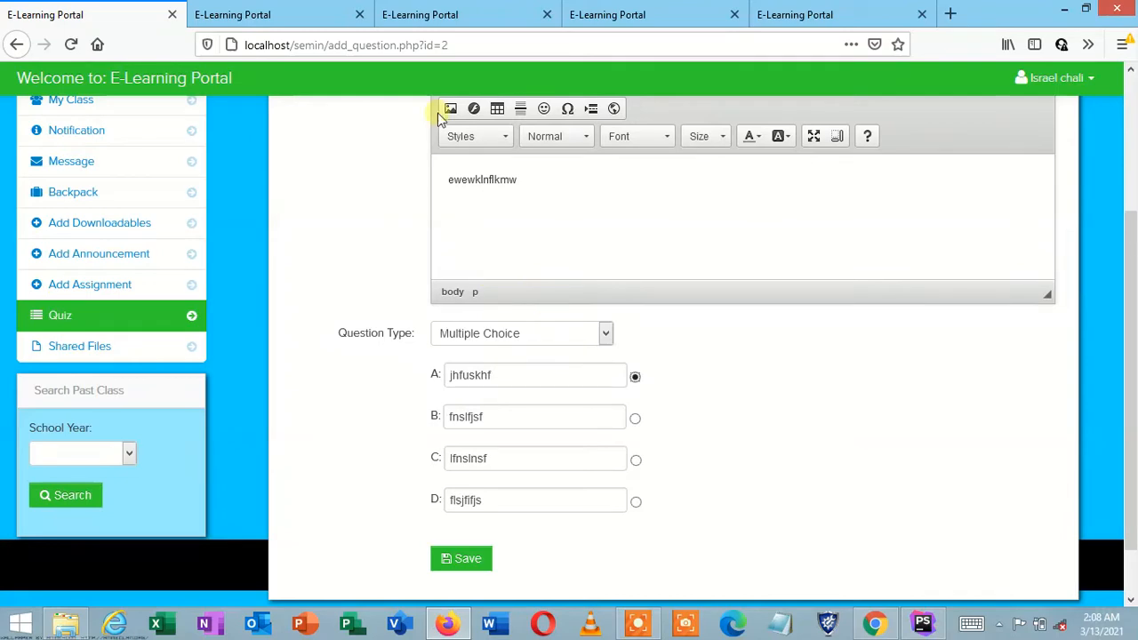
Step: Discard the unsaved question, check the First year quiz's questions, and return to the quiz list
click(17, 44)
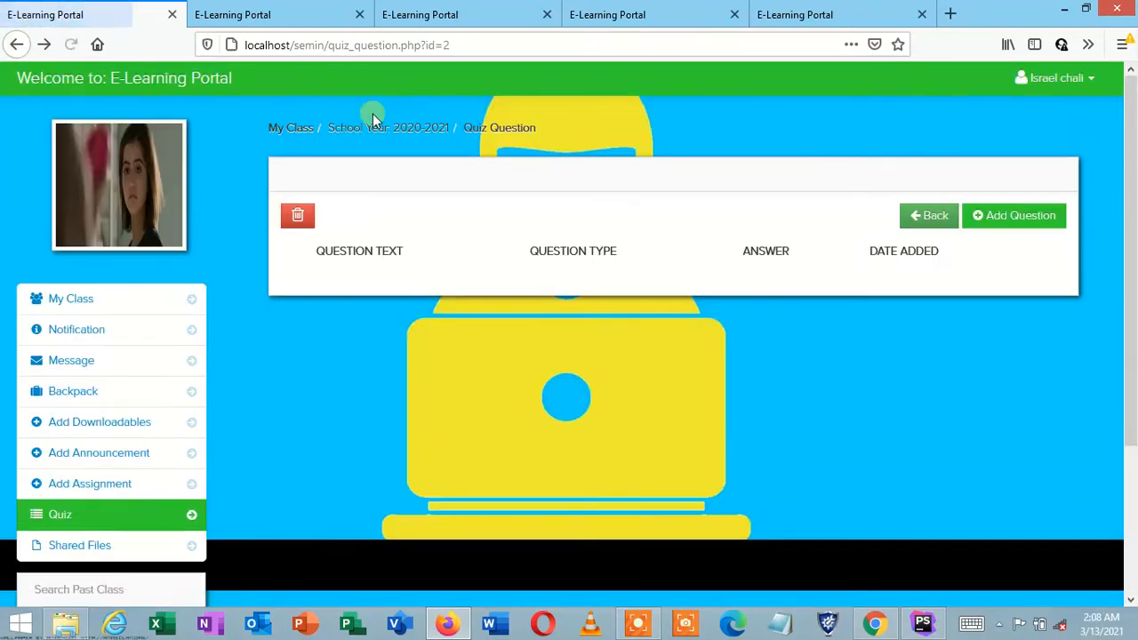
click(925, 213)
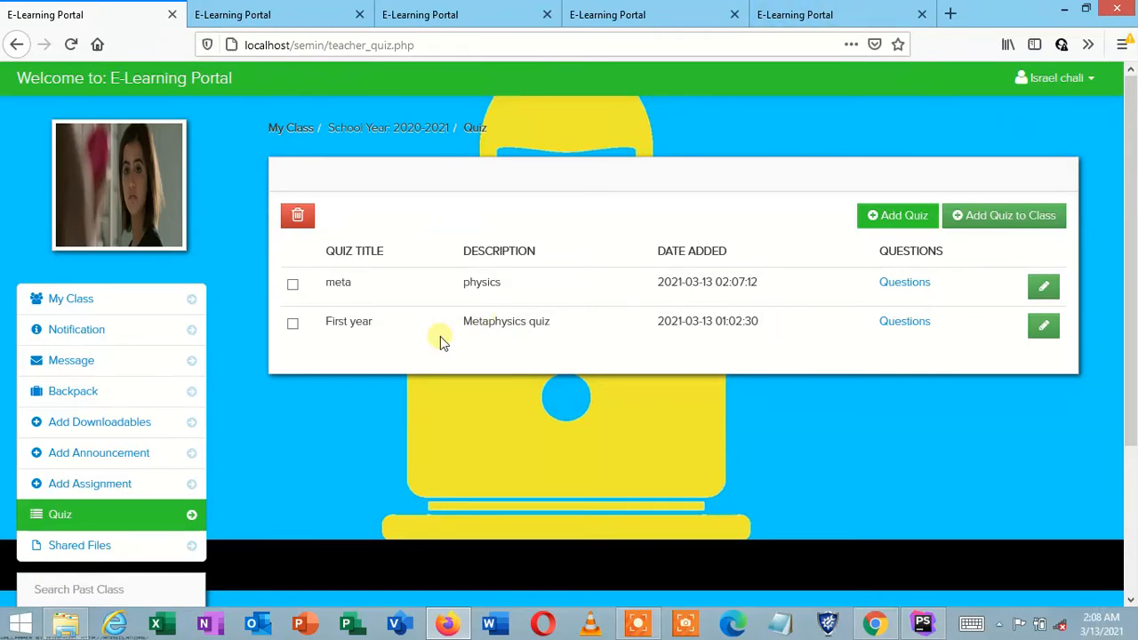
click(899, 323)
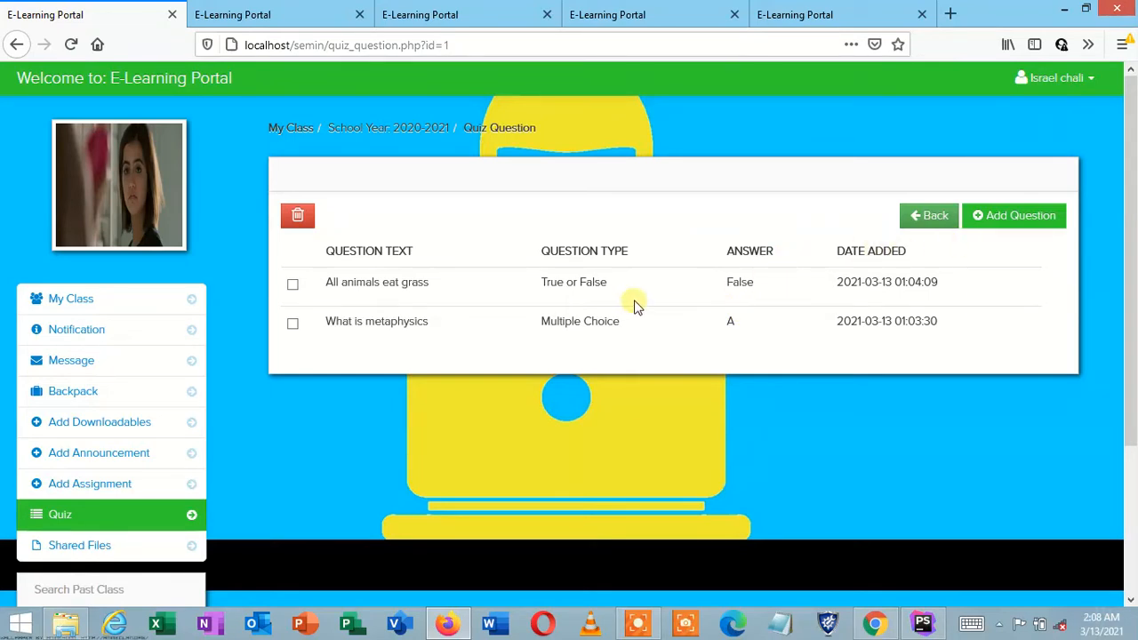
click(915, 217)
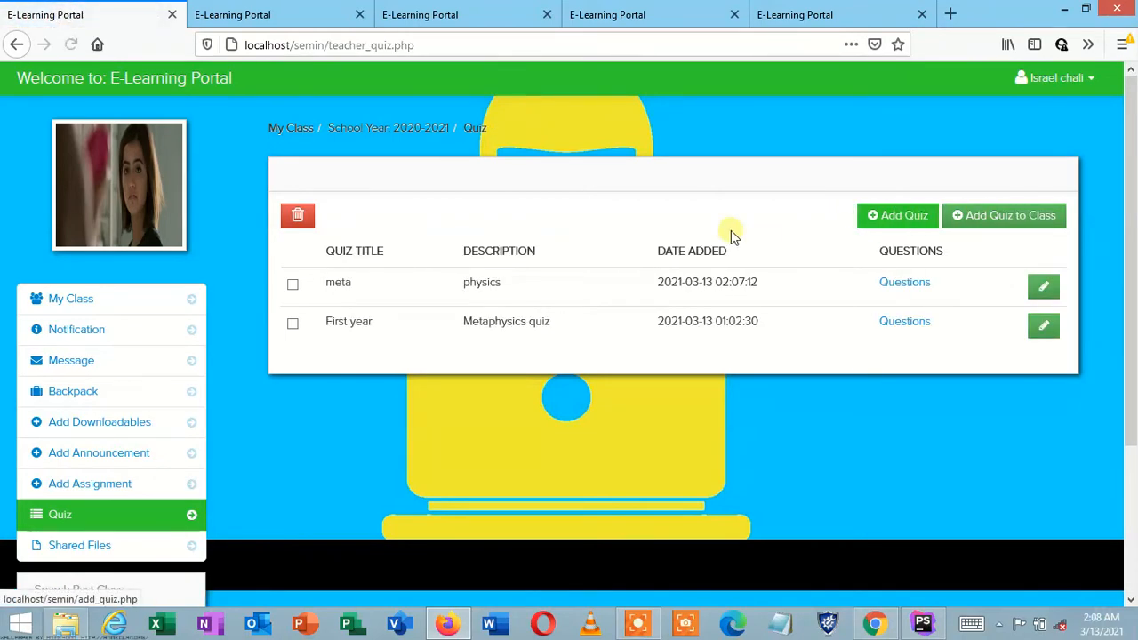
click(968, 226)
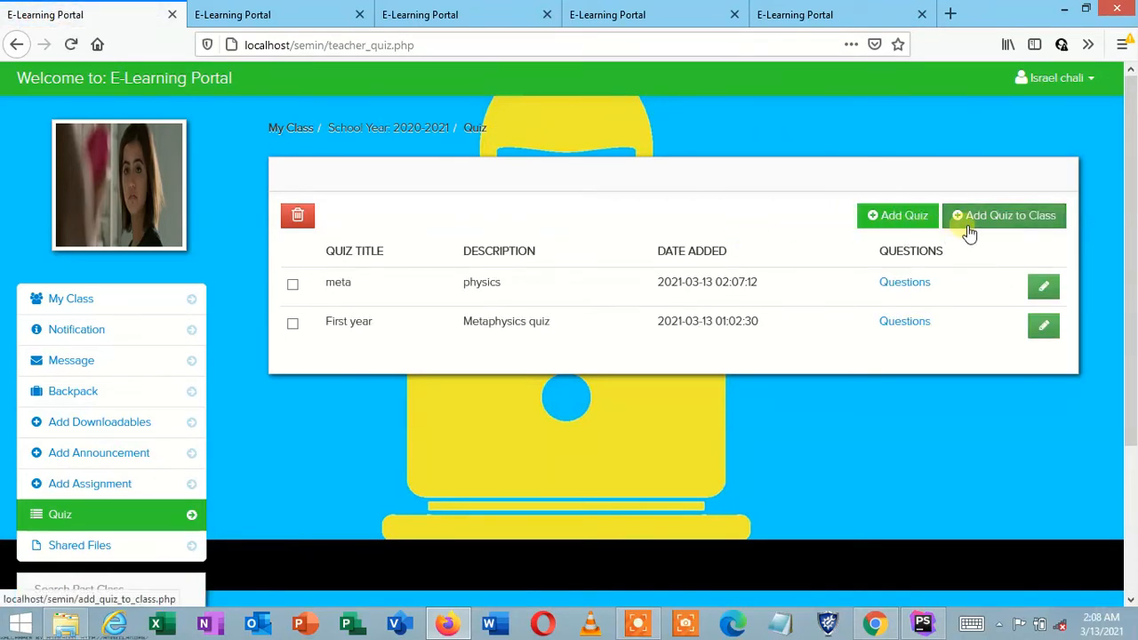
Step: Assign the First year quiz to the FIRST YEAR class with a 1-minute test time
click(522, 224)
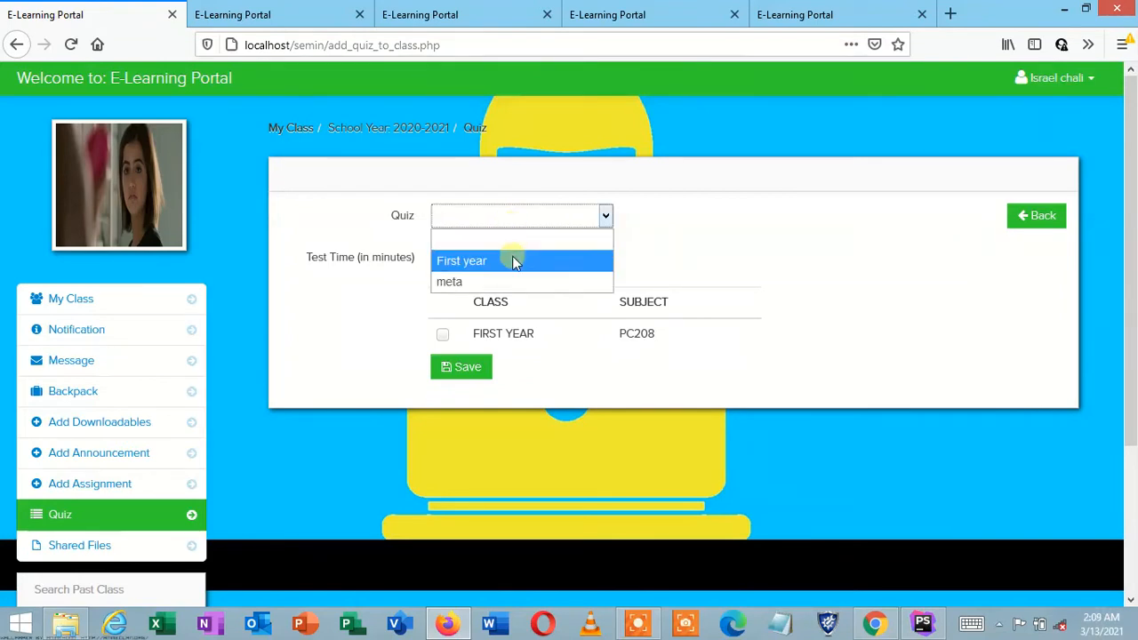
click(514, 261)
click(496, 257)
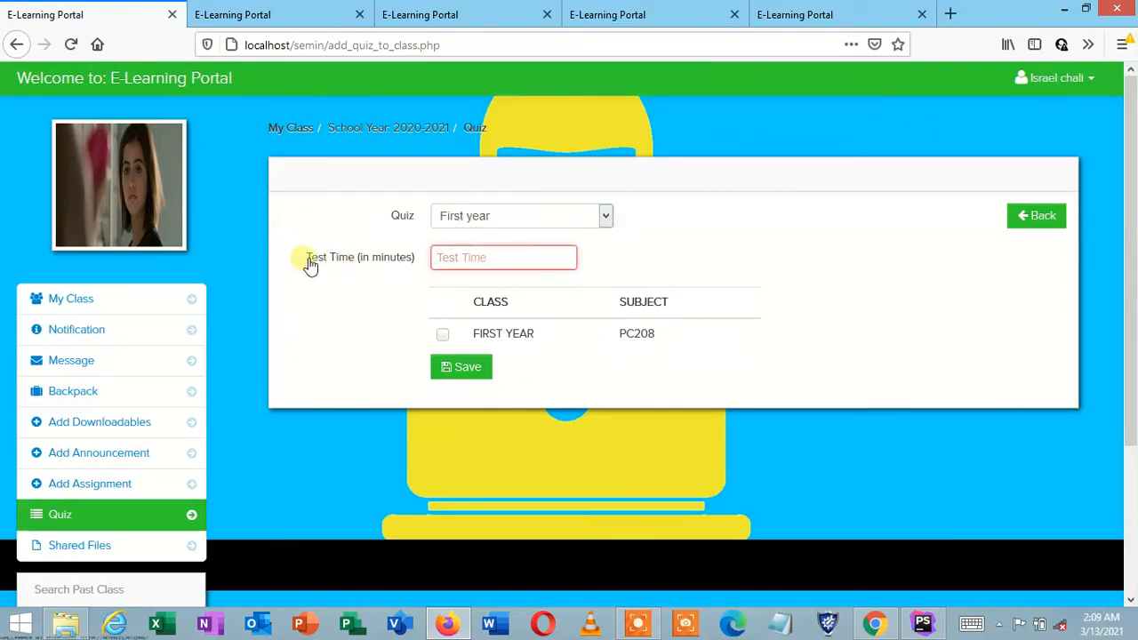
text(1)
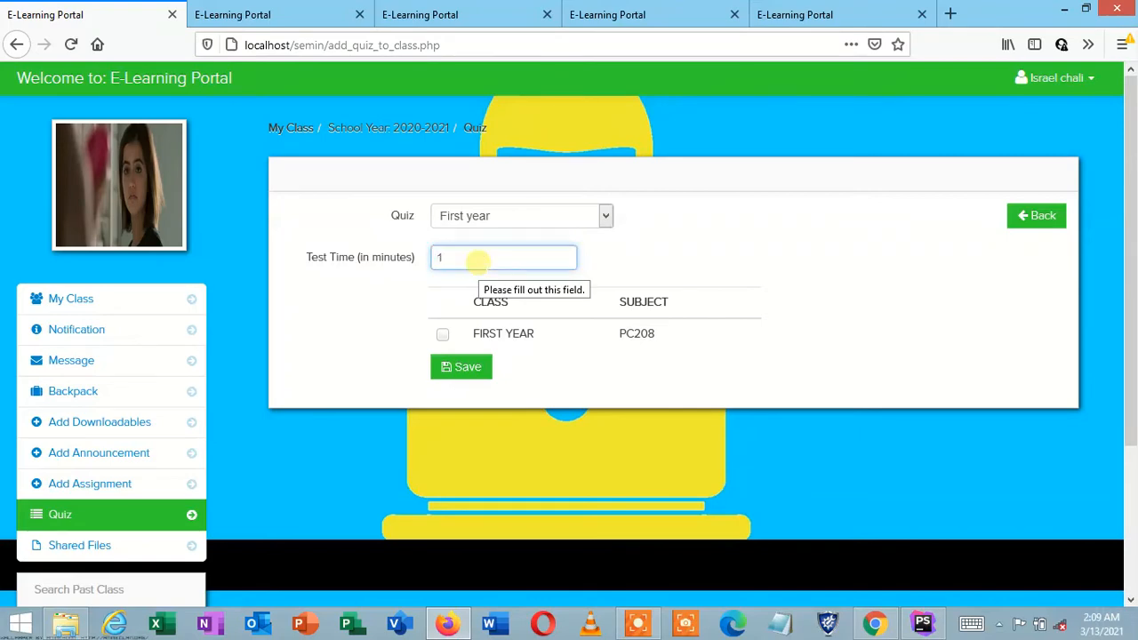
click(442, 333)
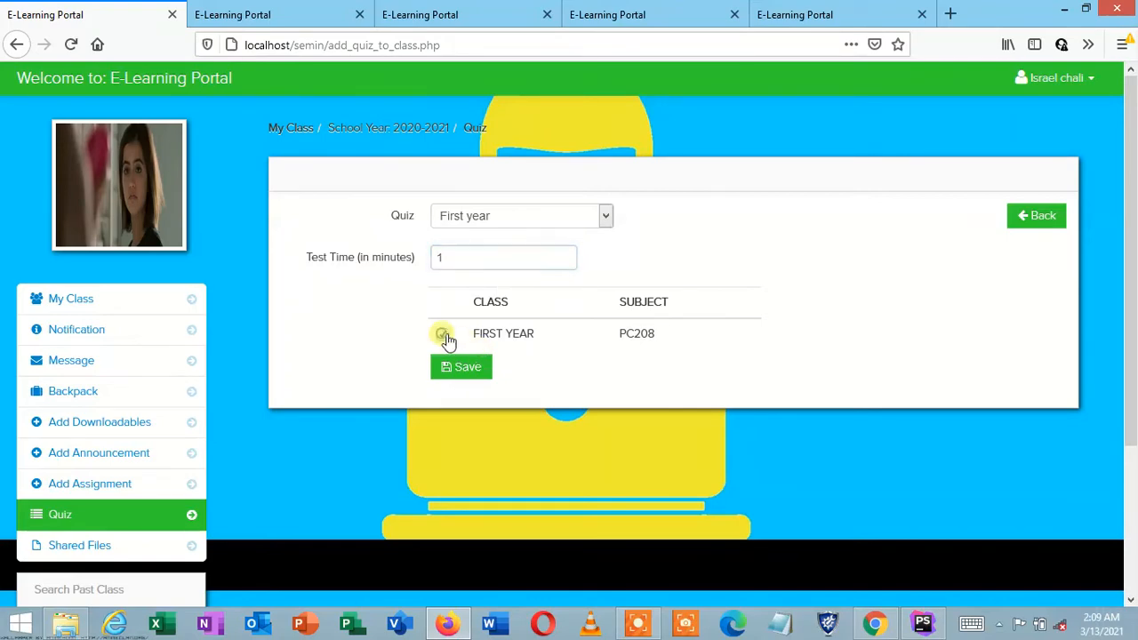
click(463, 367)
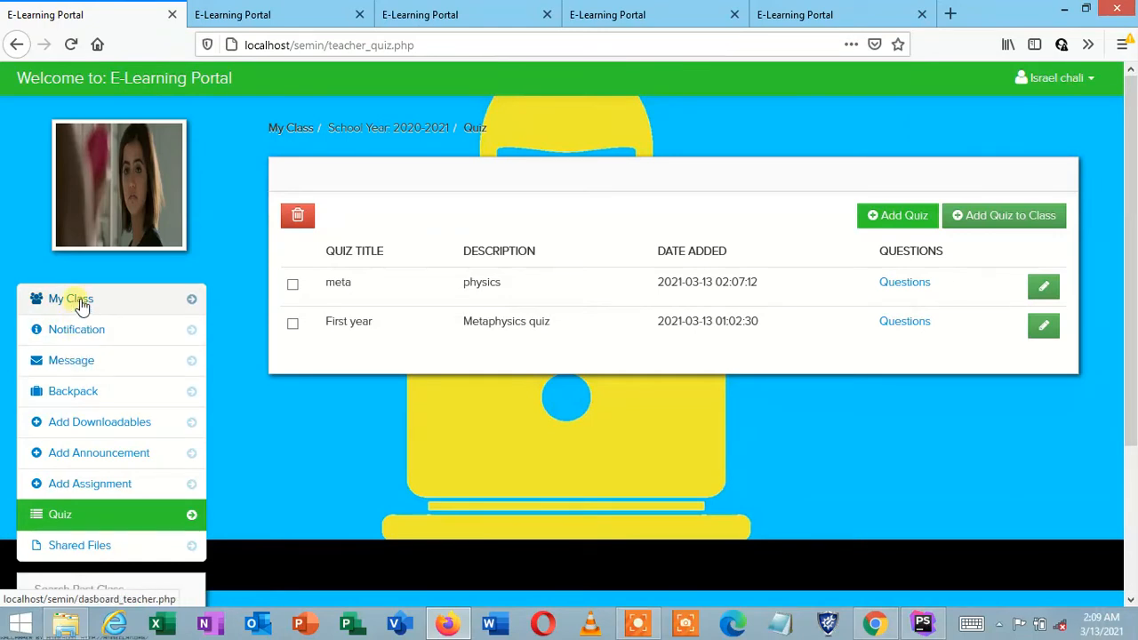
Step: Send a message reading 'welcome' to the selected learner from the messages page
click(80, 373)
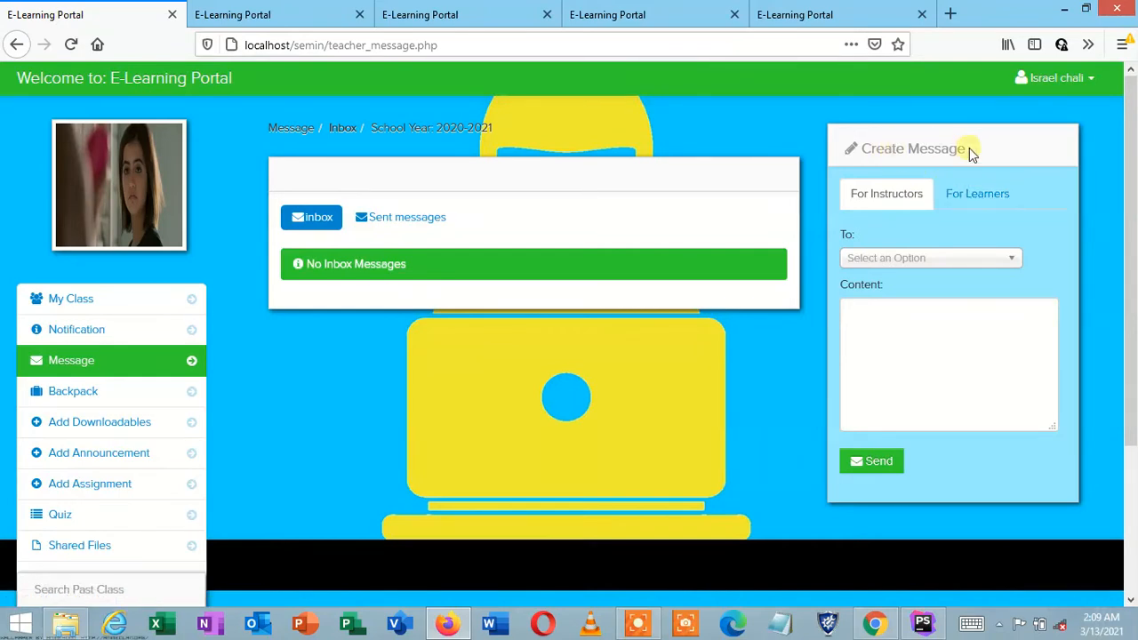
click(973, 184)
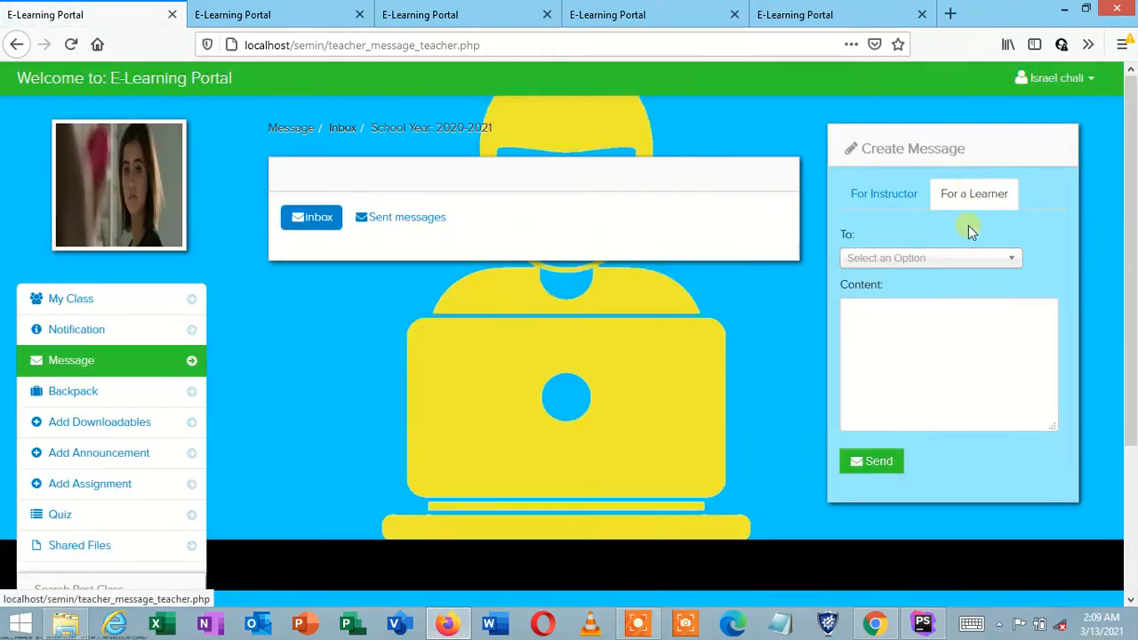
click(933, 263)
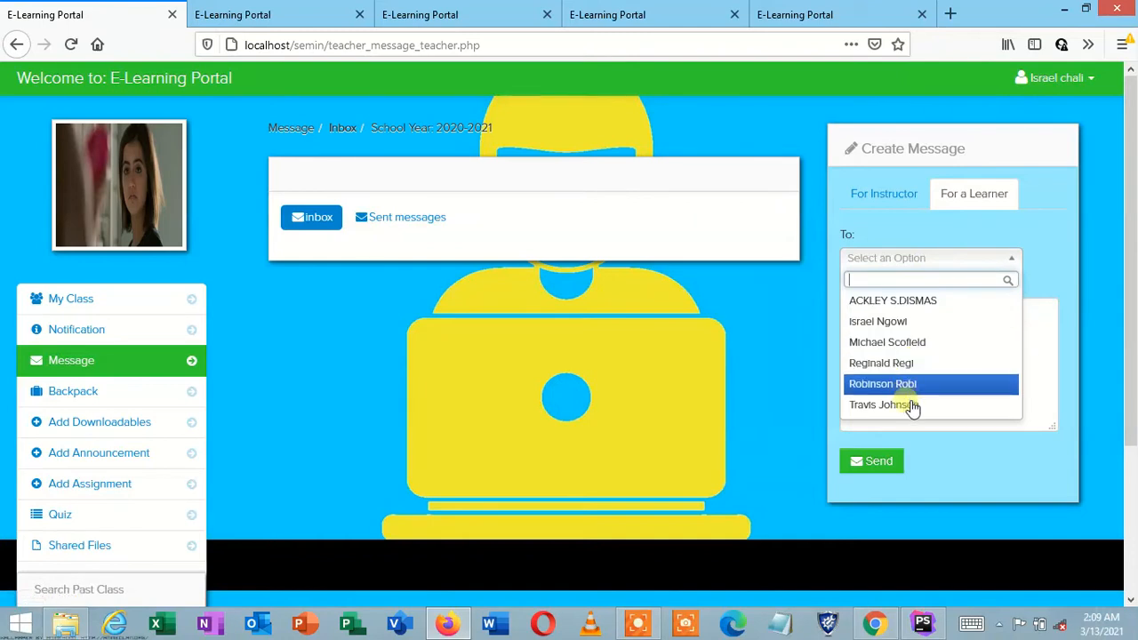
click(887, 322)
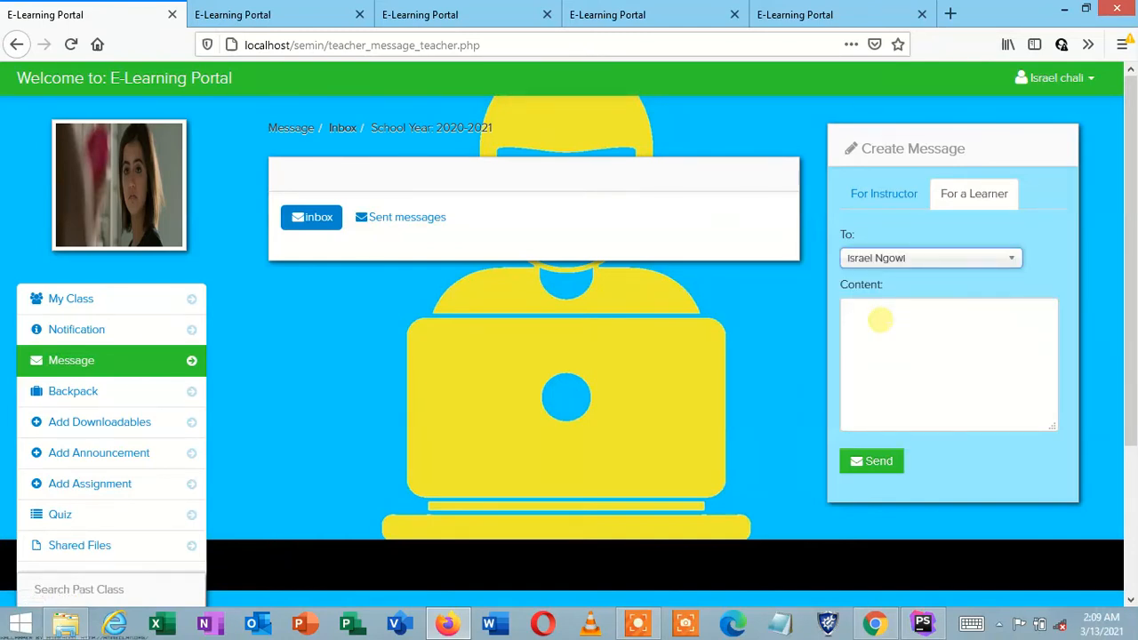
click(907, 257)
click(902, 255)
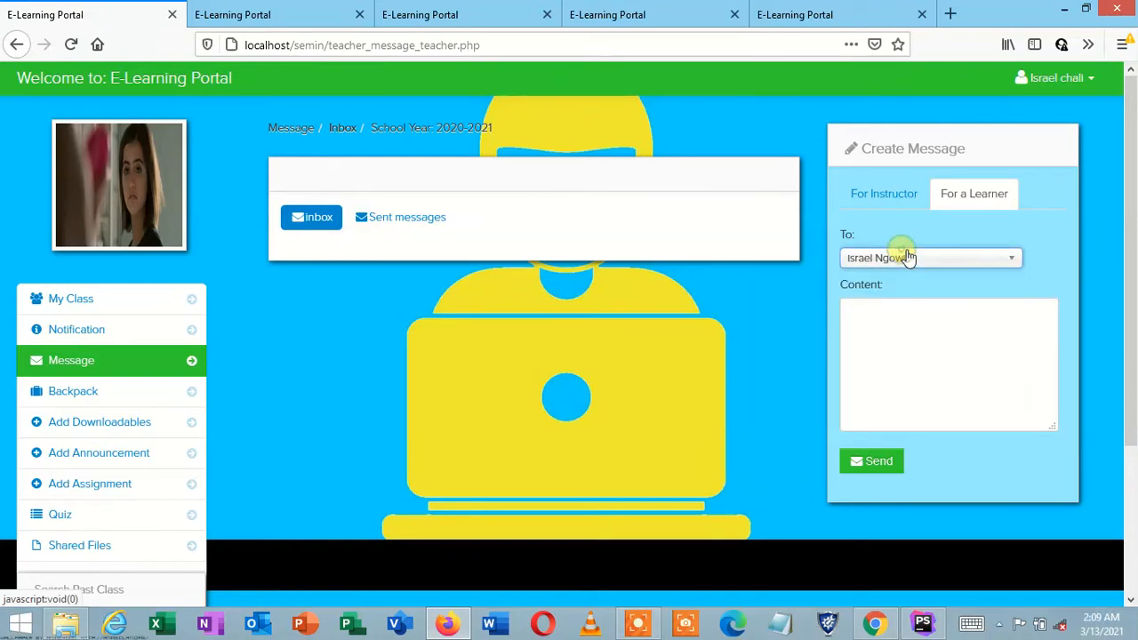
click(898, 360)
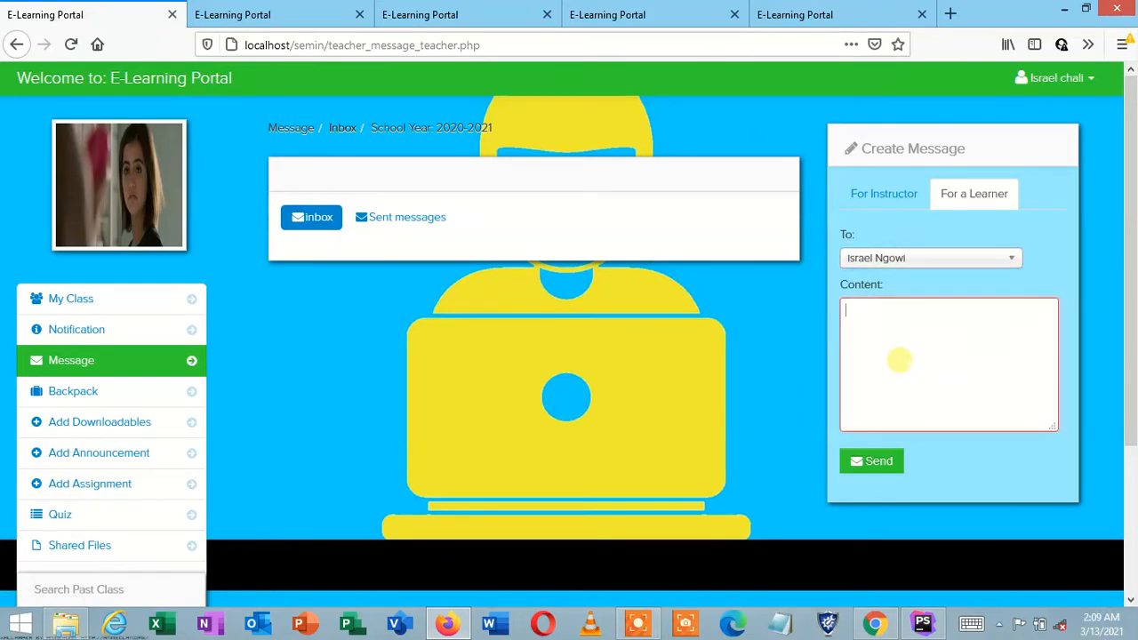
text(welcome)
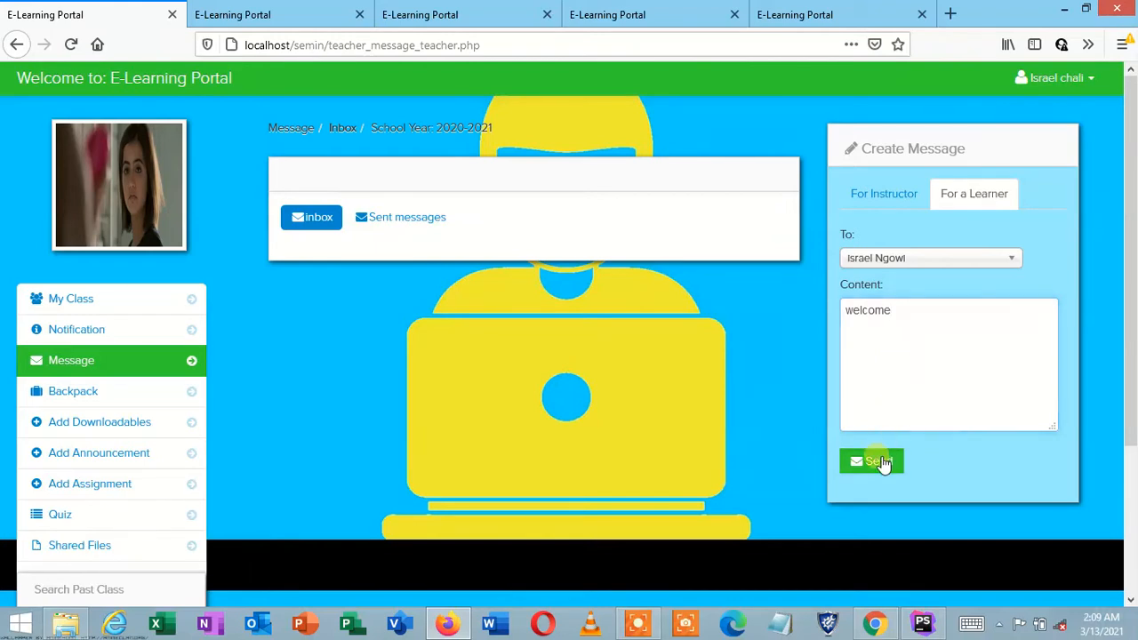
click(880, 462)
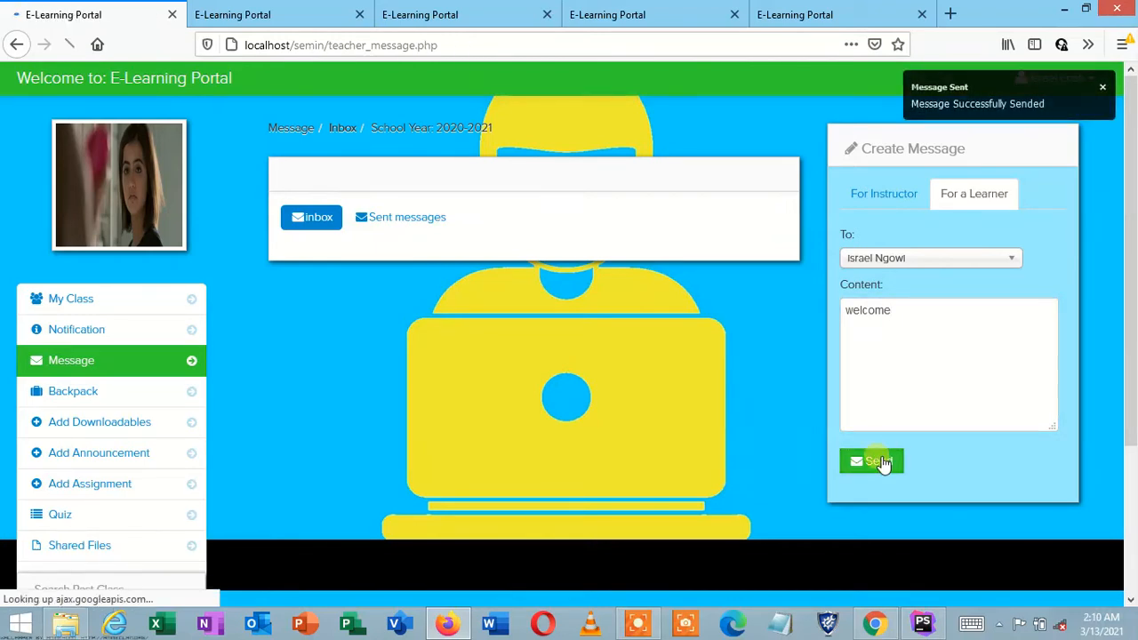
Step: Review sent messages, then pass through the class dashboard and Add Assignment page to Add Announcement
click(407, 222)
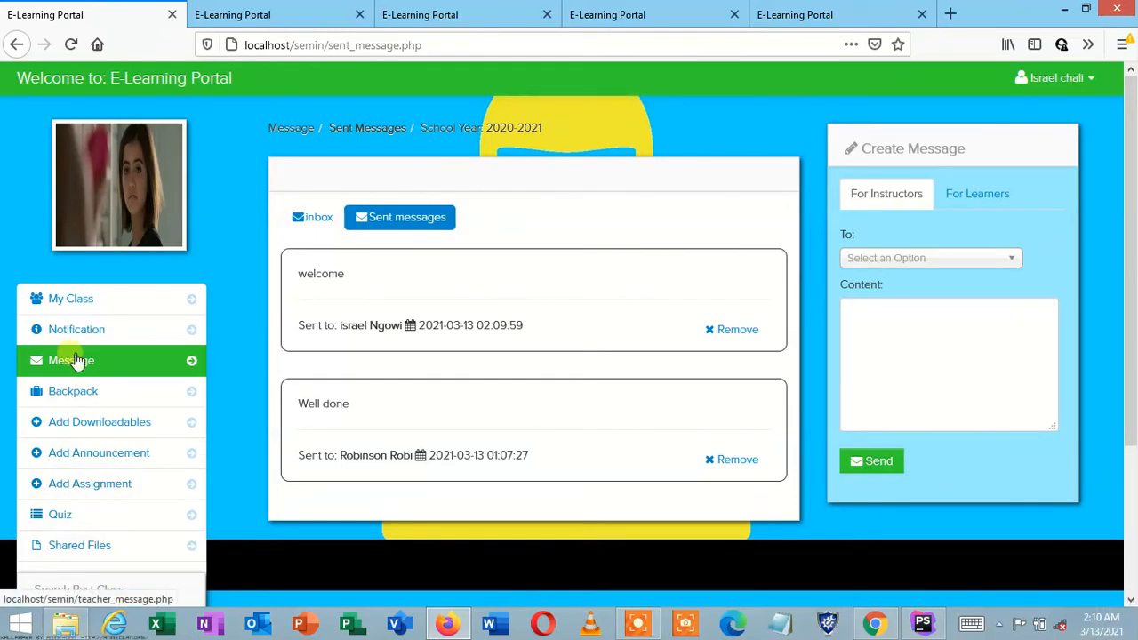
click(78, 301)
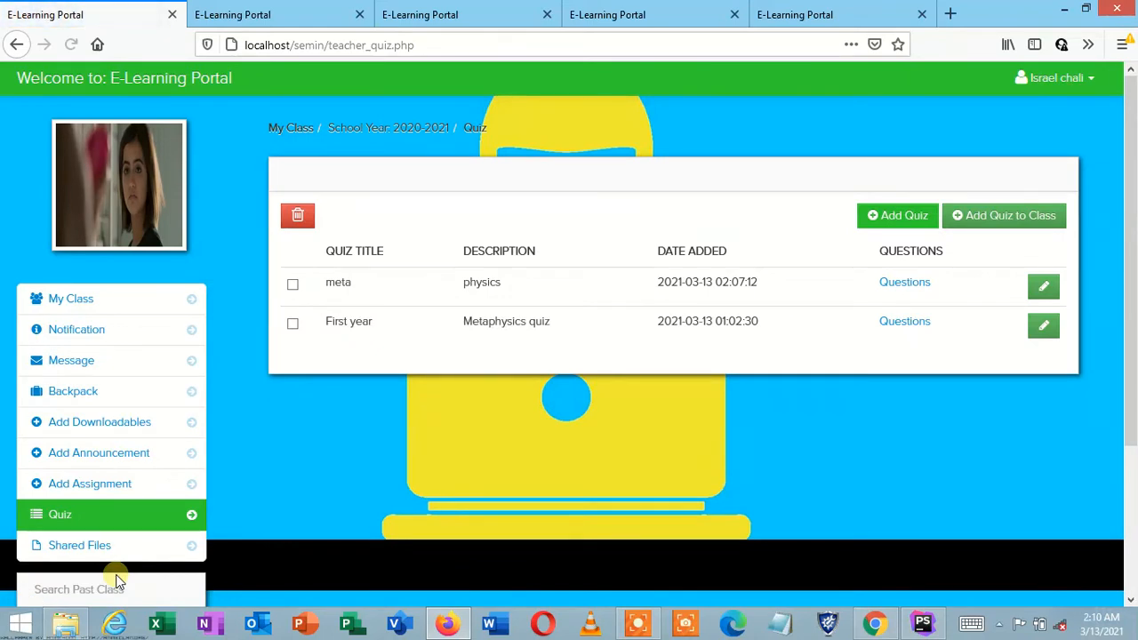
click(104, 499)
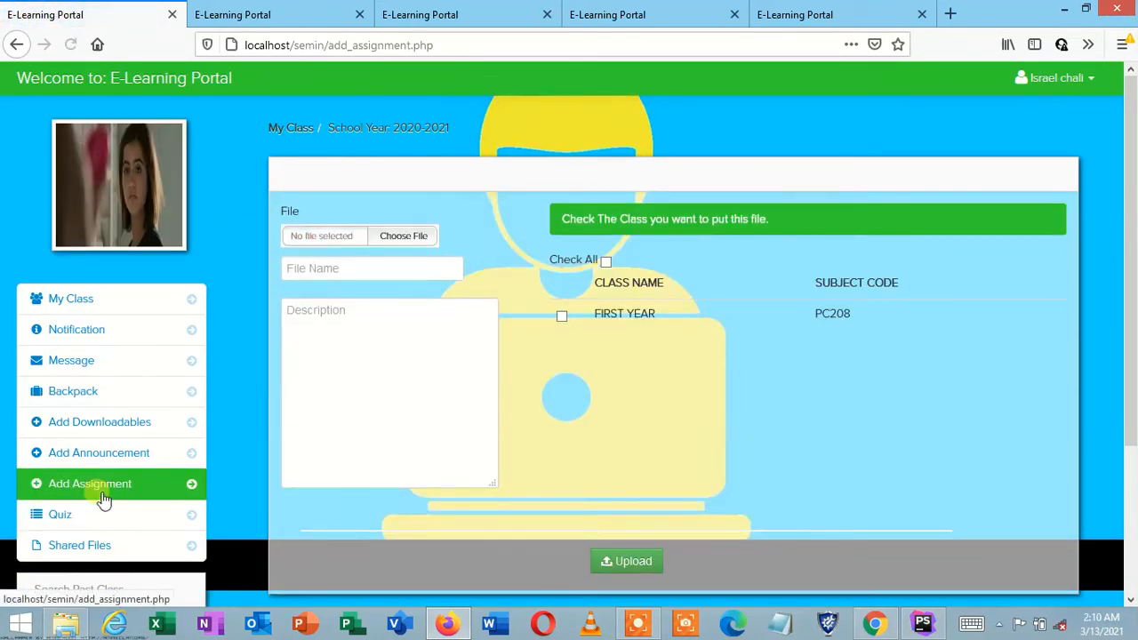
click(102, 455)
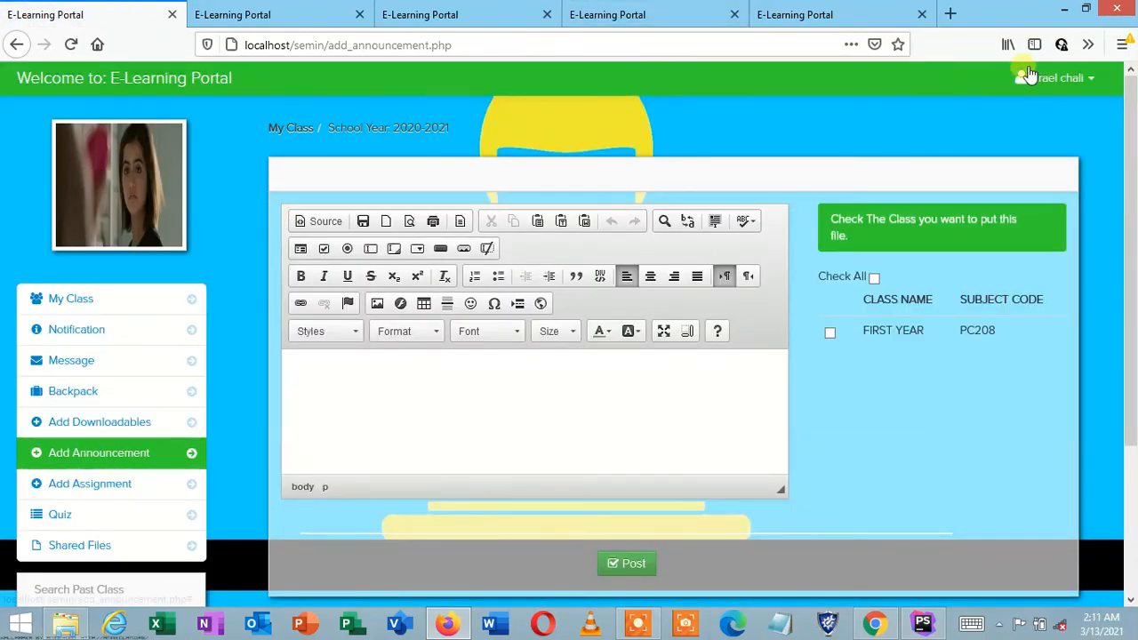
click(1071, 78)
Step: Log out of the instructor account and sign in with the learner's username and password
click(1043, 193)
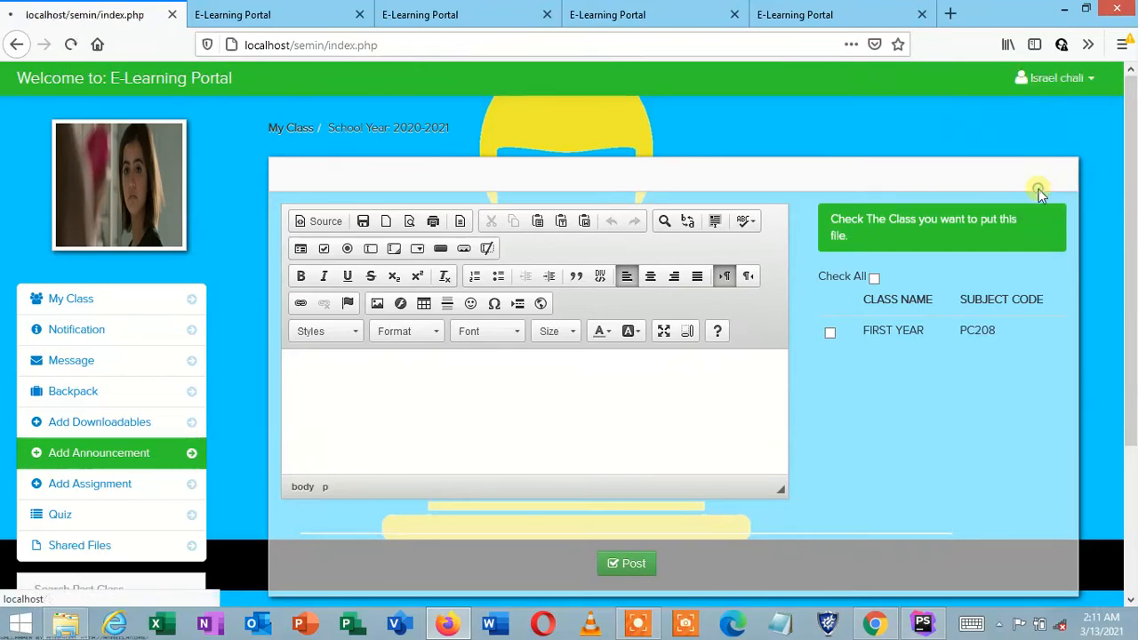
click(838, 205)
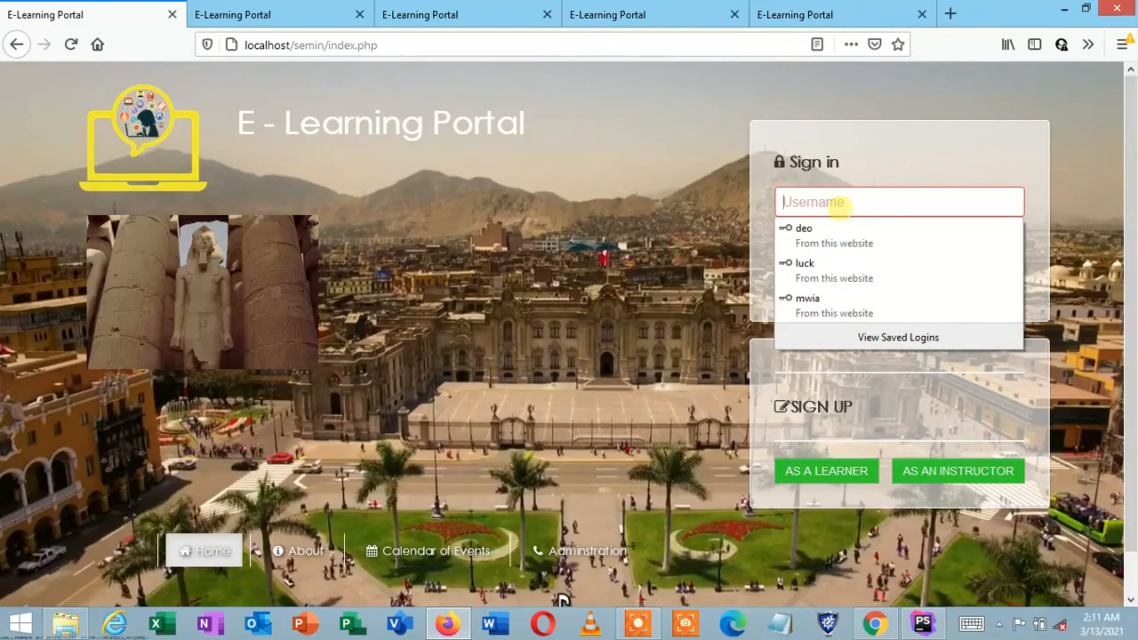
text(Robi)
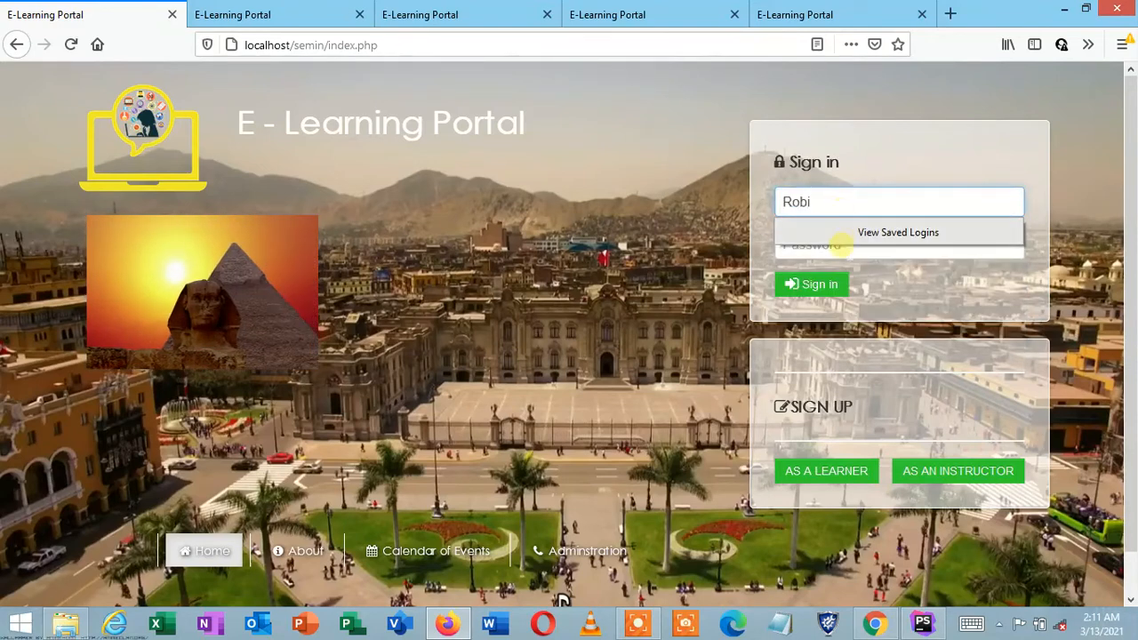
click(837, 249)
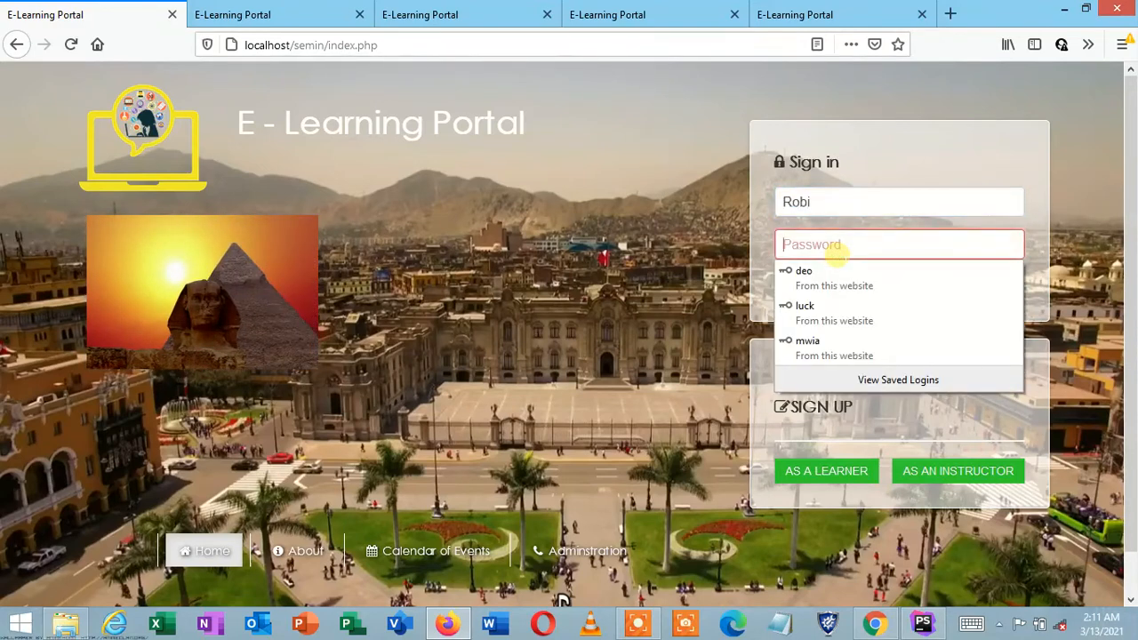
text(1)
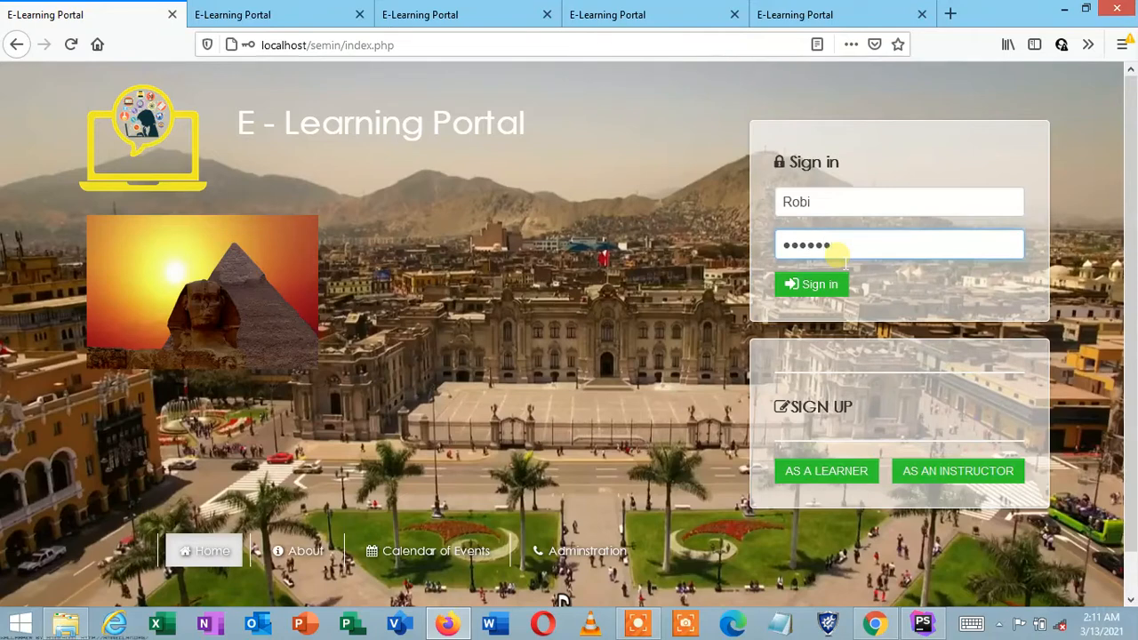
click(835, 284)
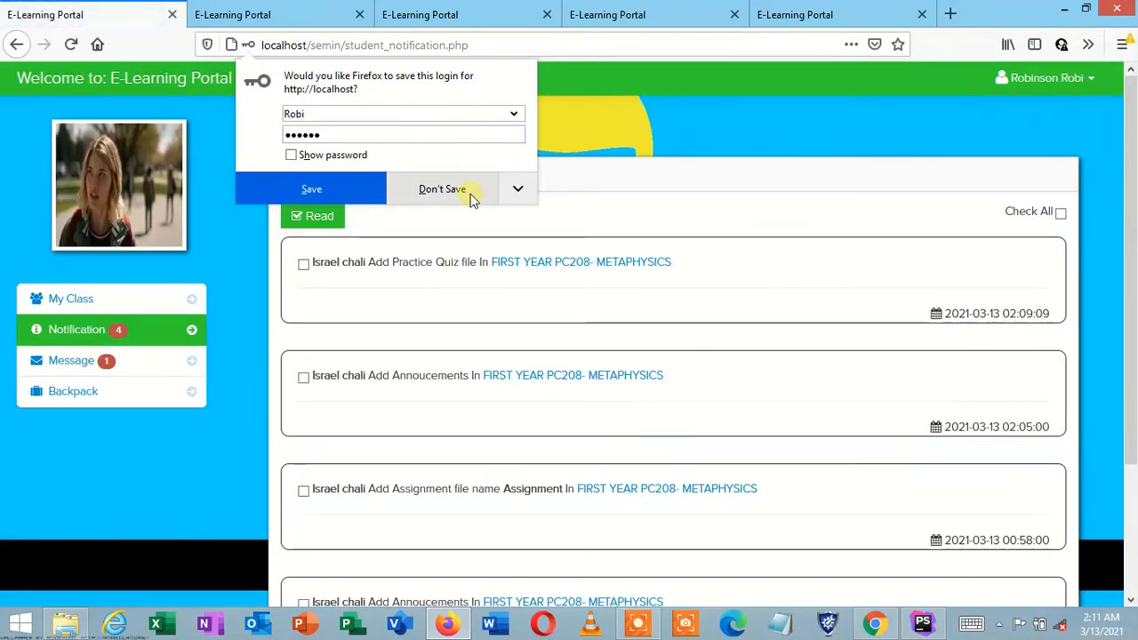
Step: Decline saving the login, review the four notifications, and open the PC208 practice quiz class
click(471, 196)
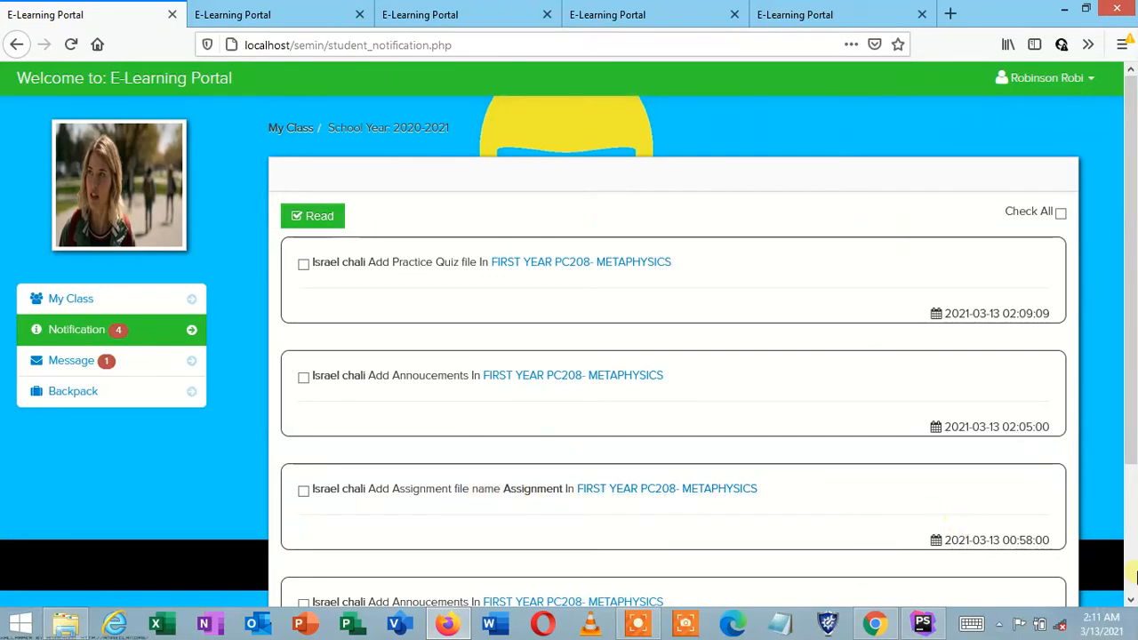
click(1128, 603)
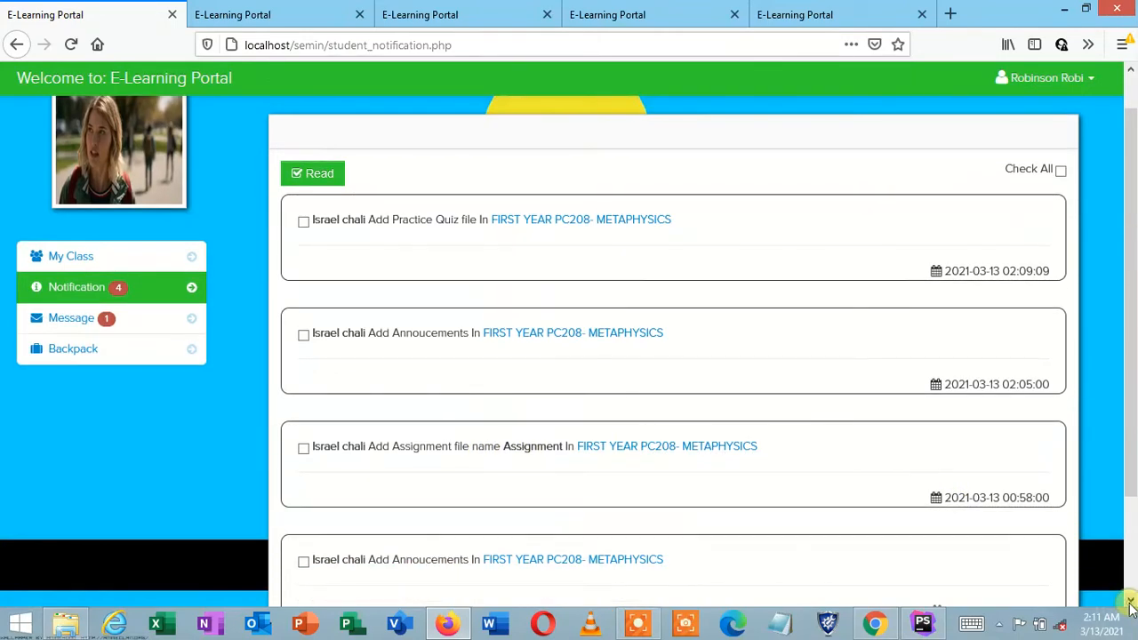
click(1128, 603)
click(1127, 603)
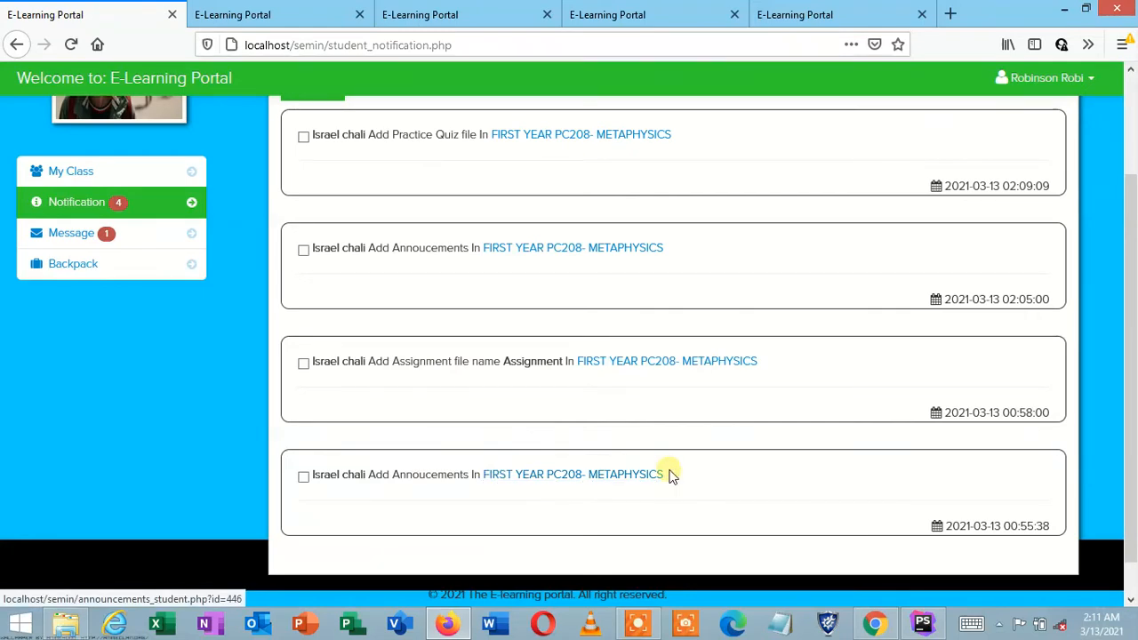
scroll(643, 355, up, 3)
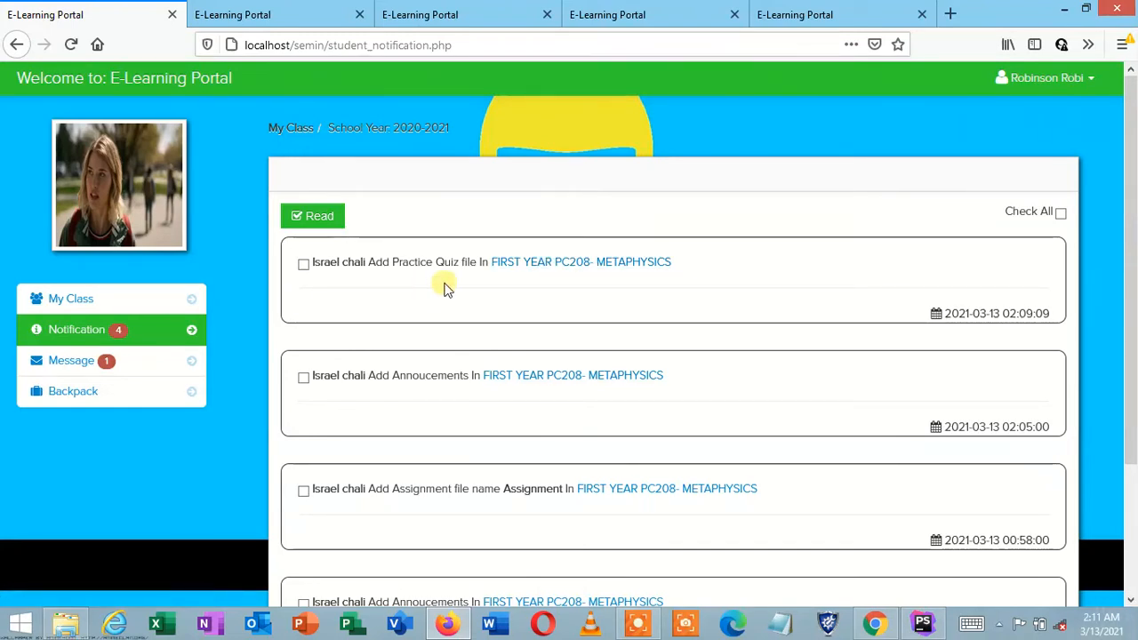
click(535, 268)
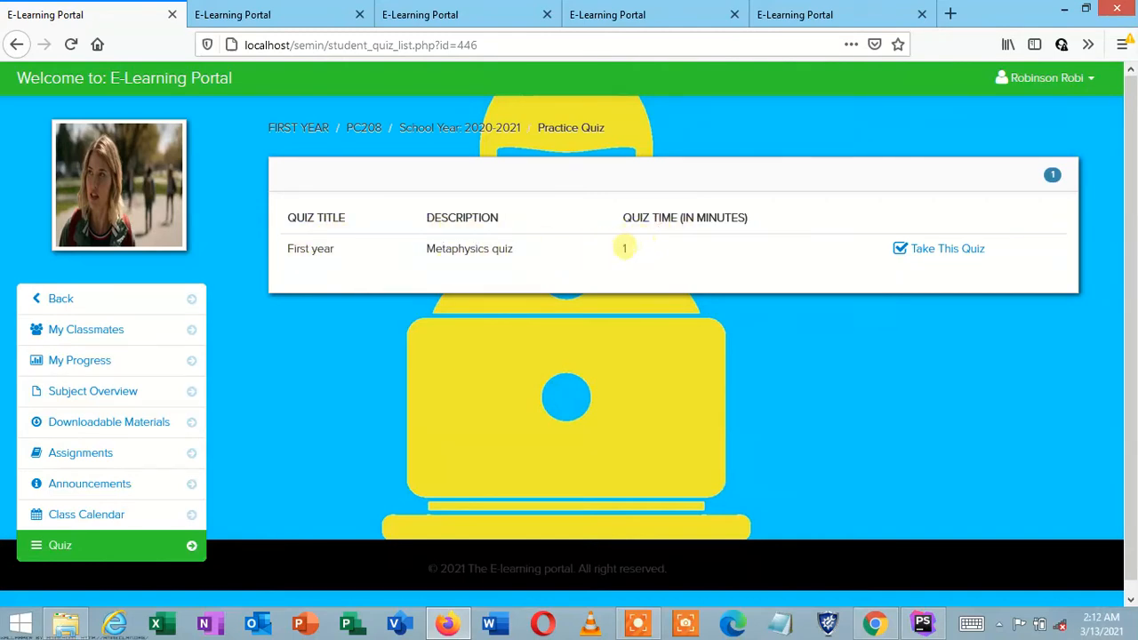
Step: Take the First year practice quiz, answering False and Physics, and submit it
click(923, 254)
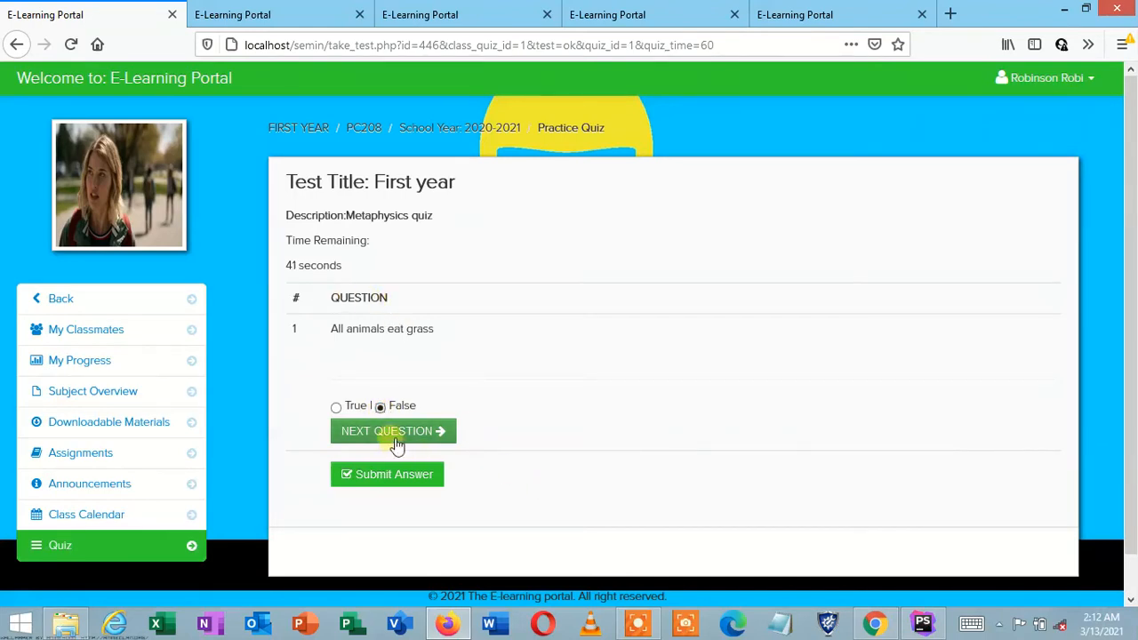
click(393, 432)
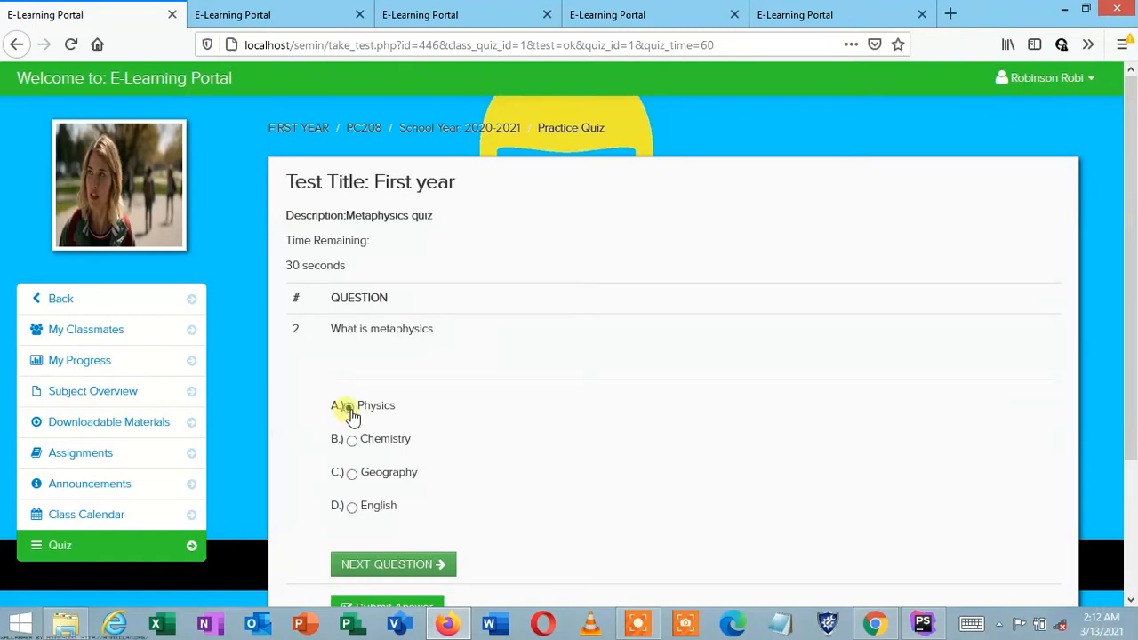
click(421, 565)
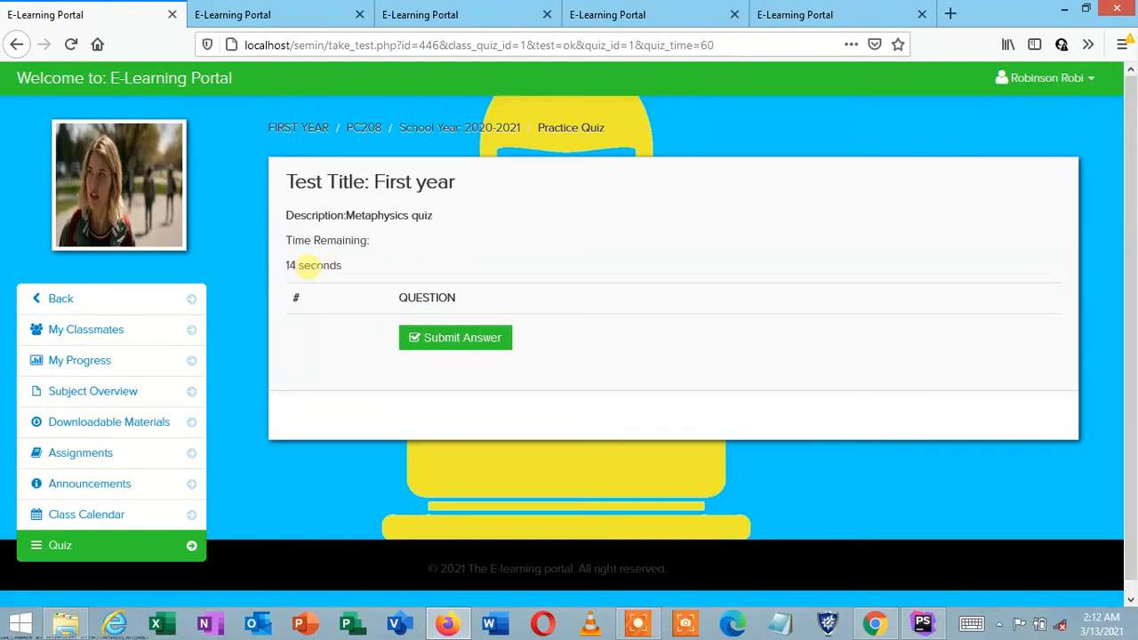
click(432, 343)
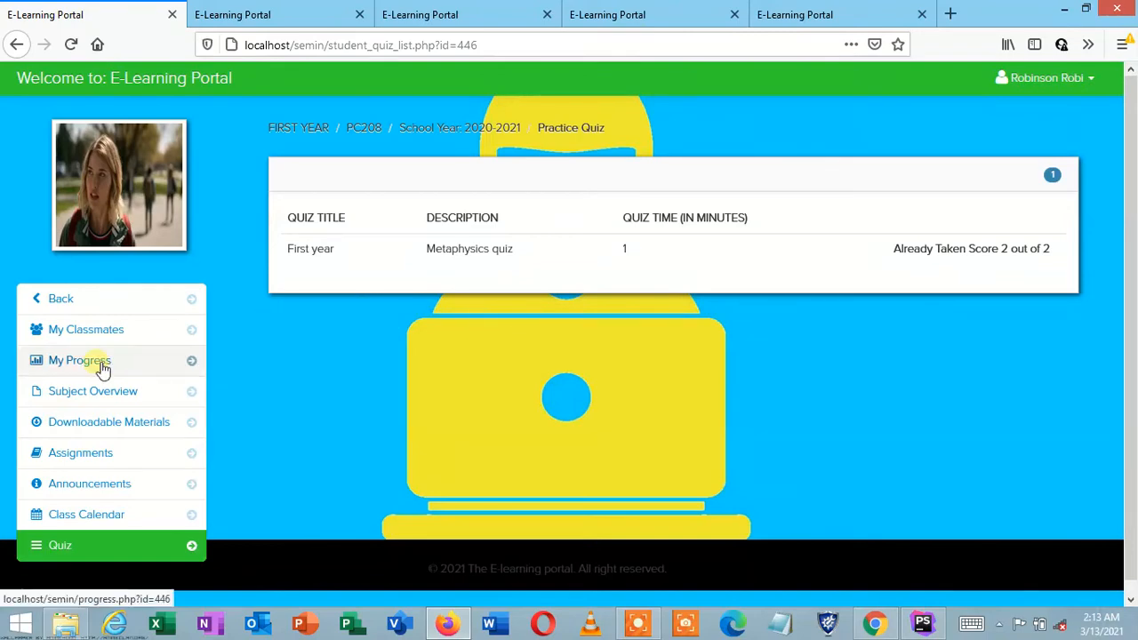
Step: Look at the FIRST YEAR METAPHYSICS class's classmates from the dashboard
click(88, 305)
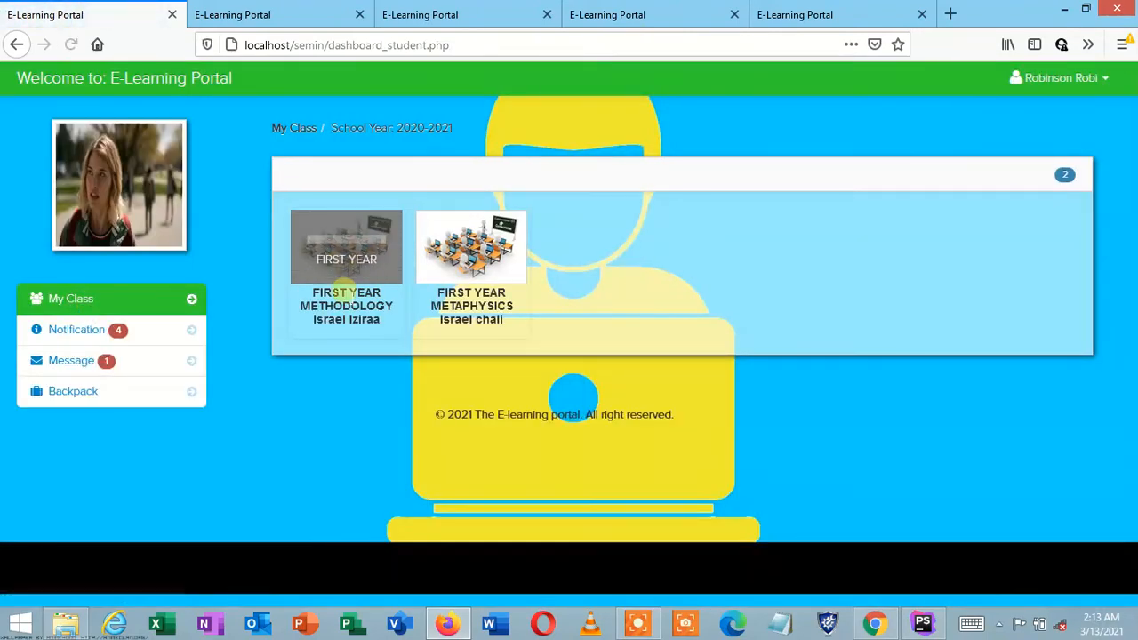
click(483, 254)
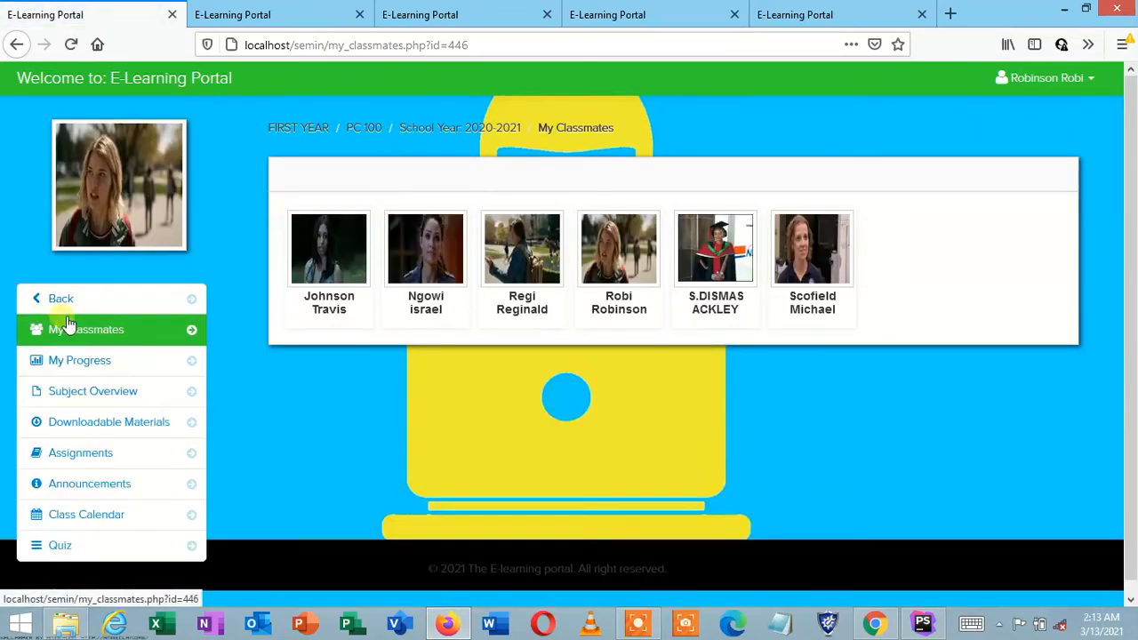
click(60, 298)
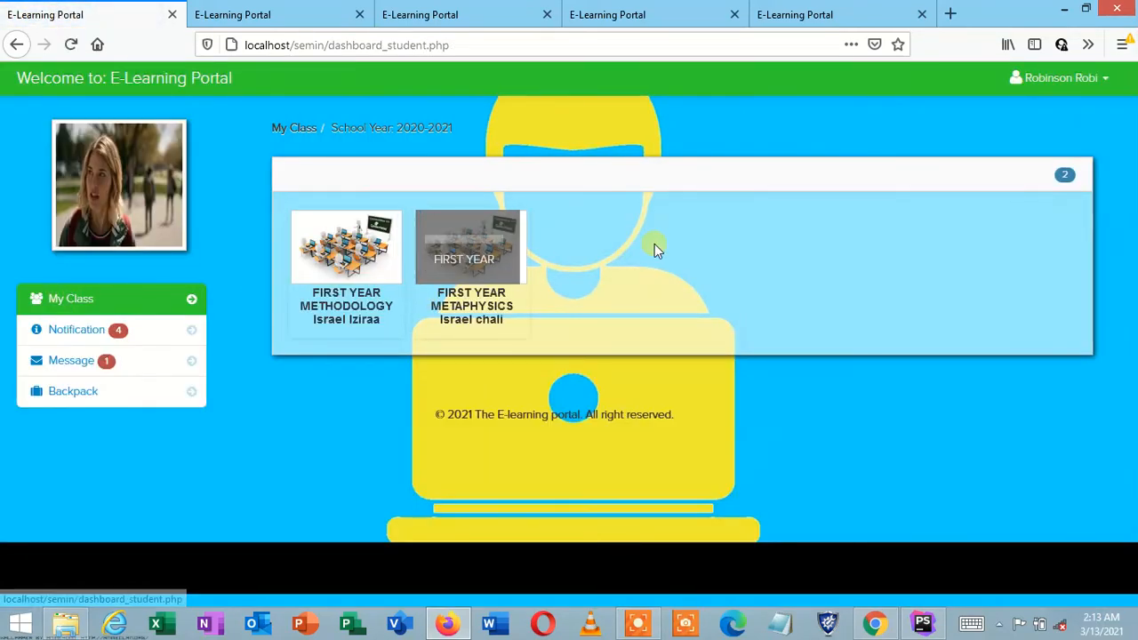
Step: View the class's two announcements from a notification, then return to the notifications list
click(72, 329)
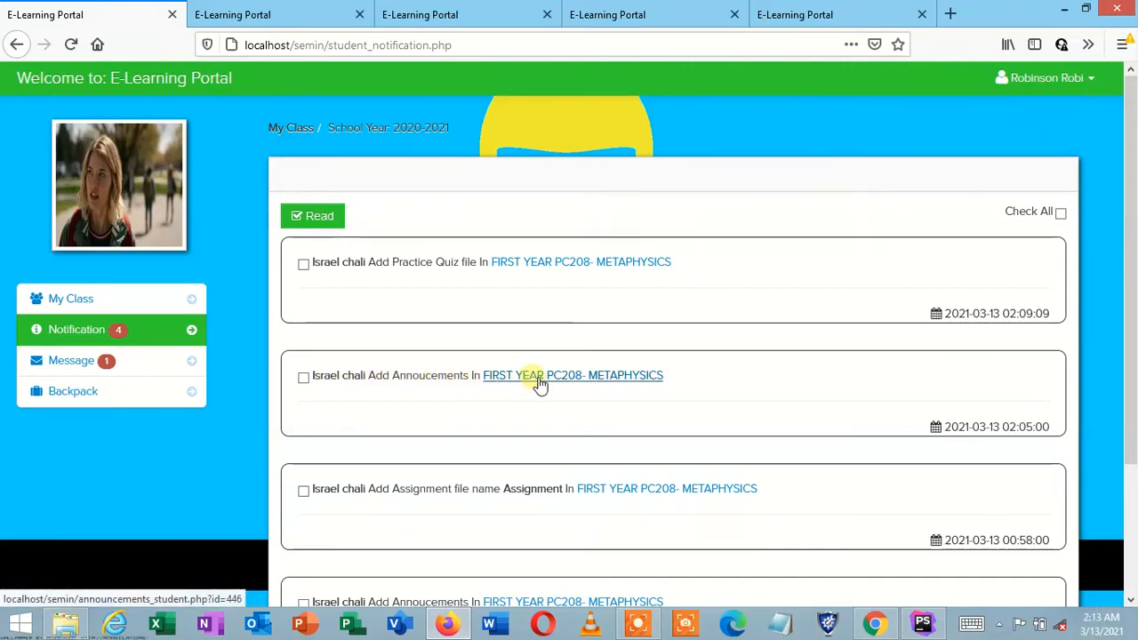
click(602, 383)
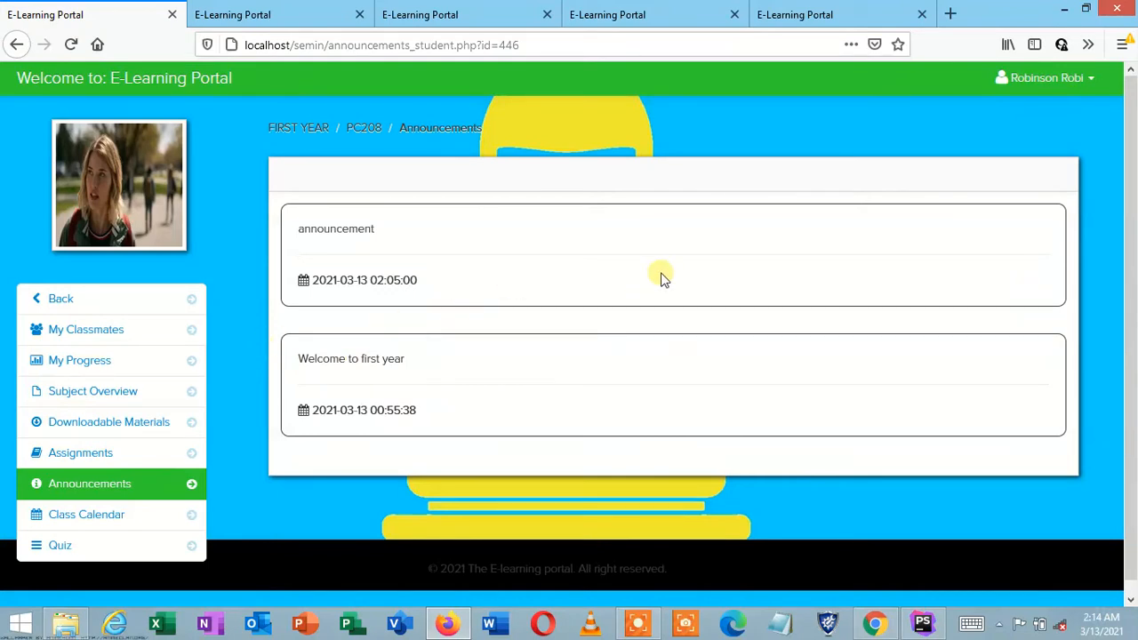
click(60, 307)
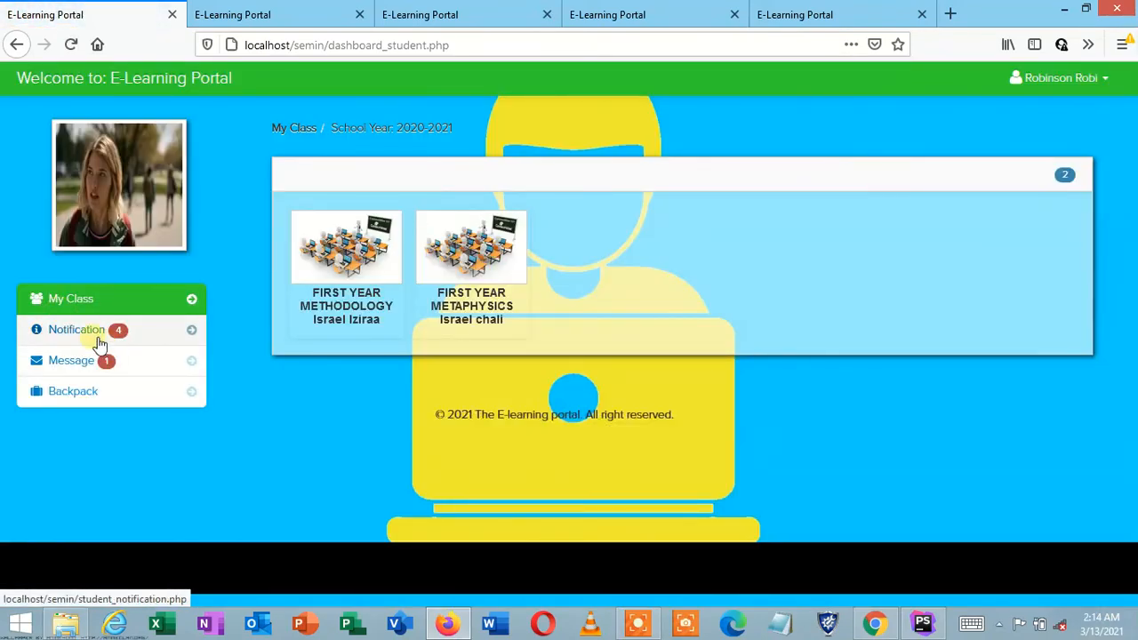
click(91, 330)
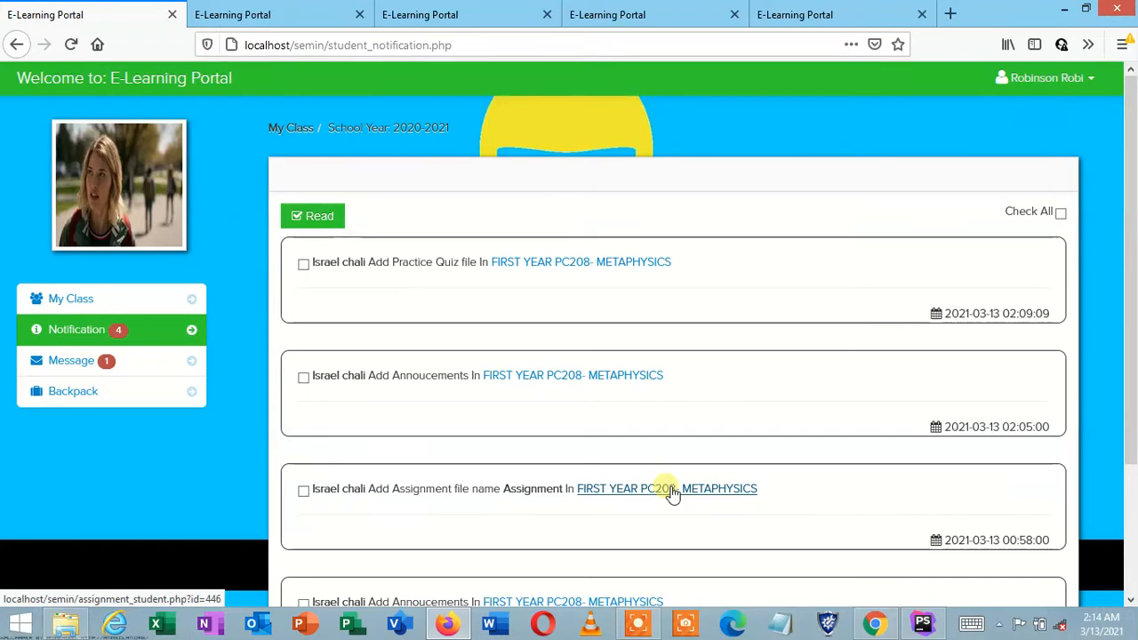
Step: Open PC208's Uploaded Assignments page, listing 'Assignment', via the METAPHYSICS notification link
click(673, 491)
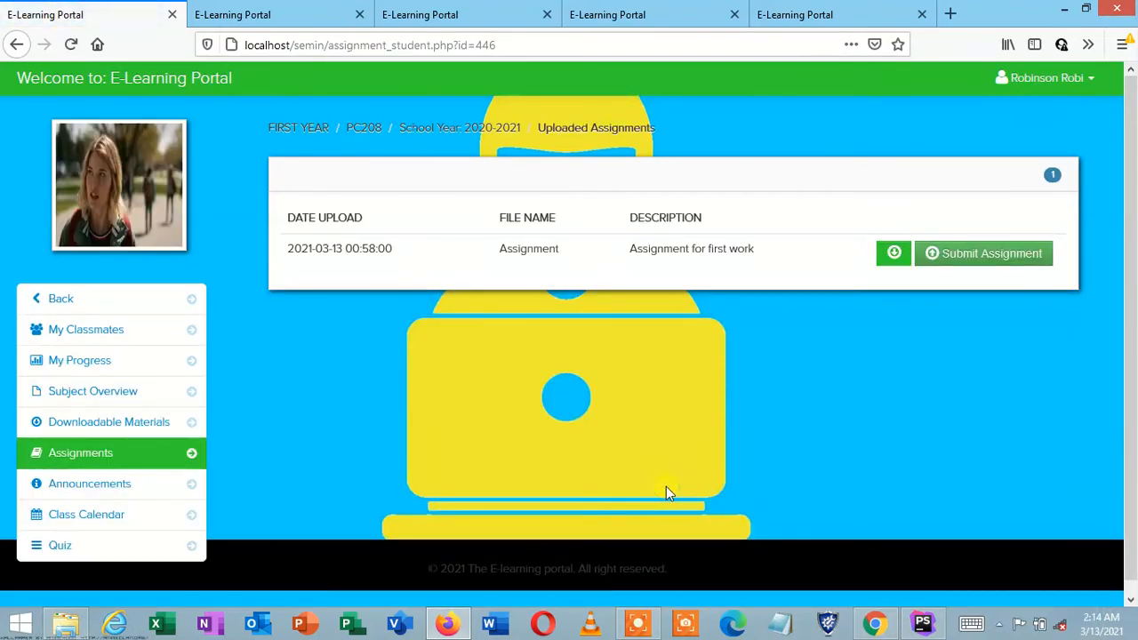
click(90, 299)
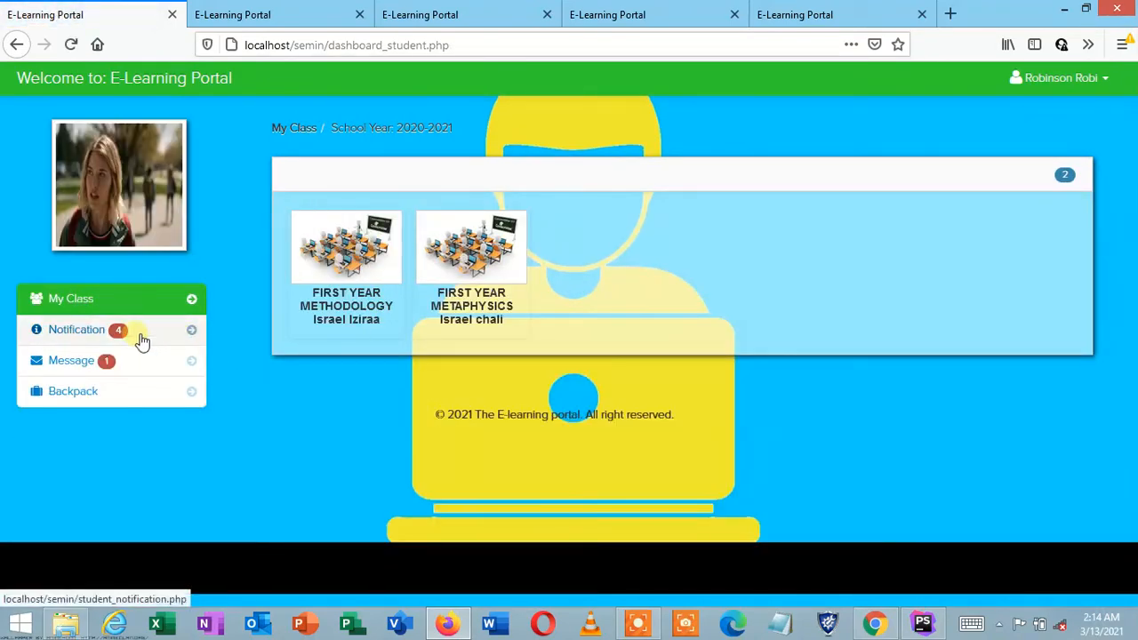
click(142, 338)
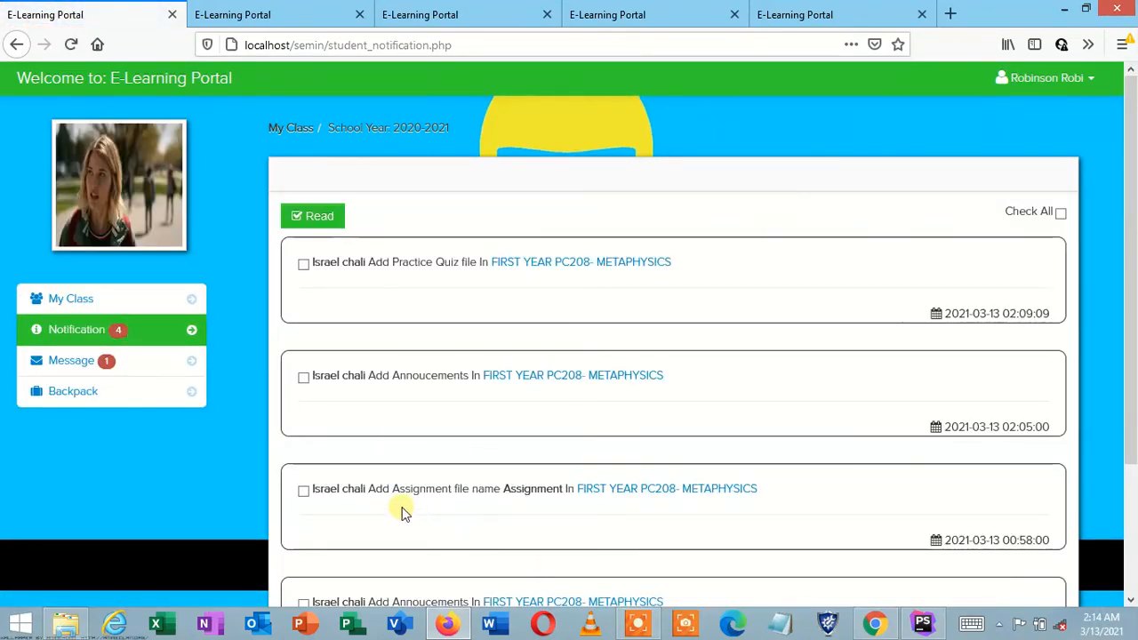
click(684, 492)
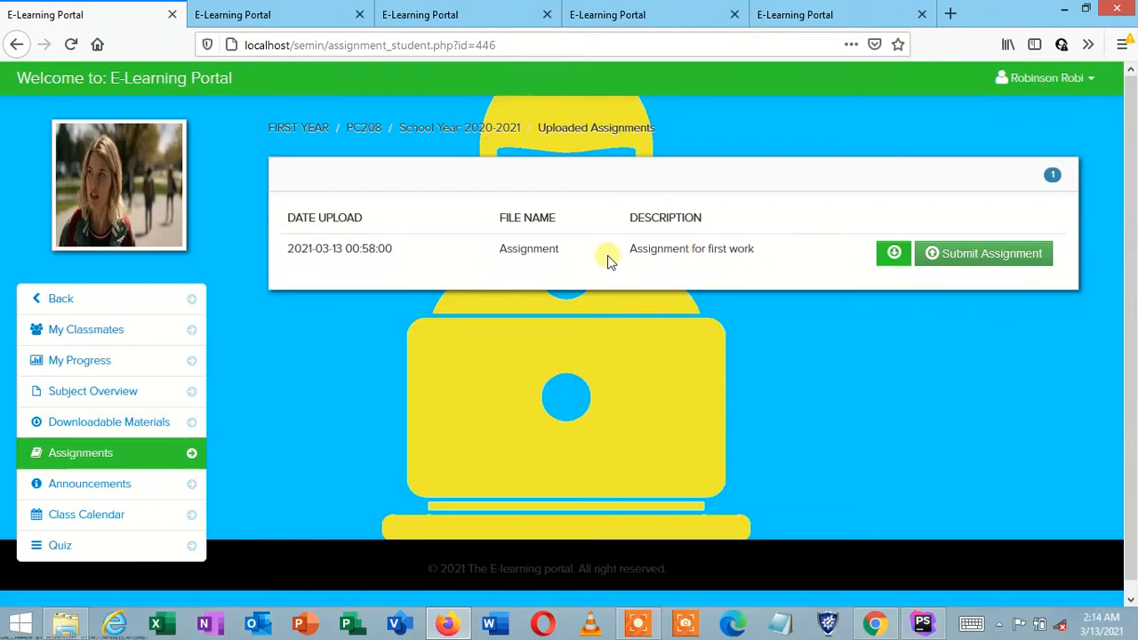
Step: Download 2965_File_STUFFS.docx and open it in Word from the Temp folder
click(896, 255)
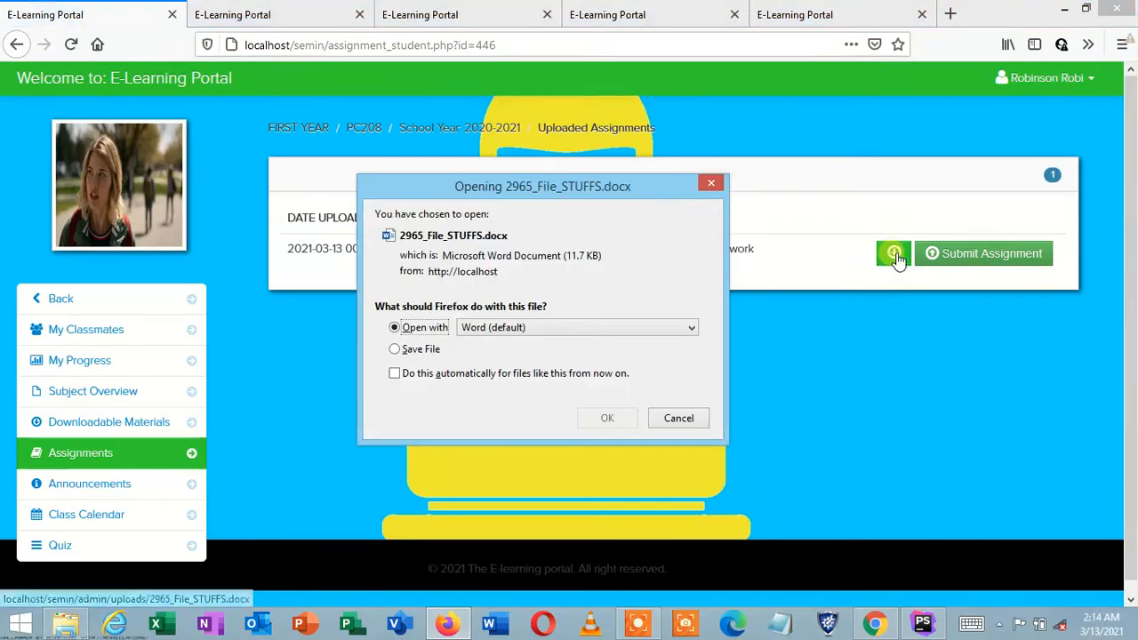
click(599, 421)
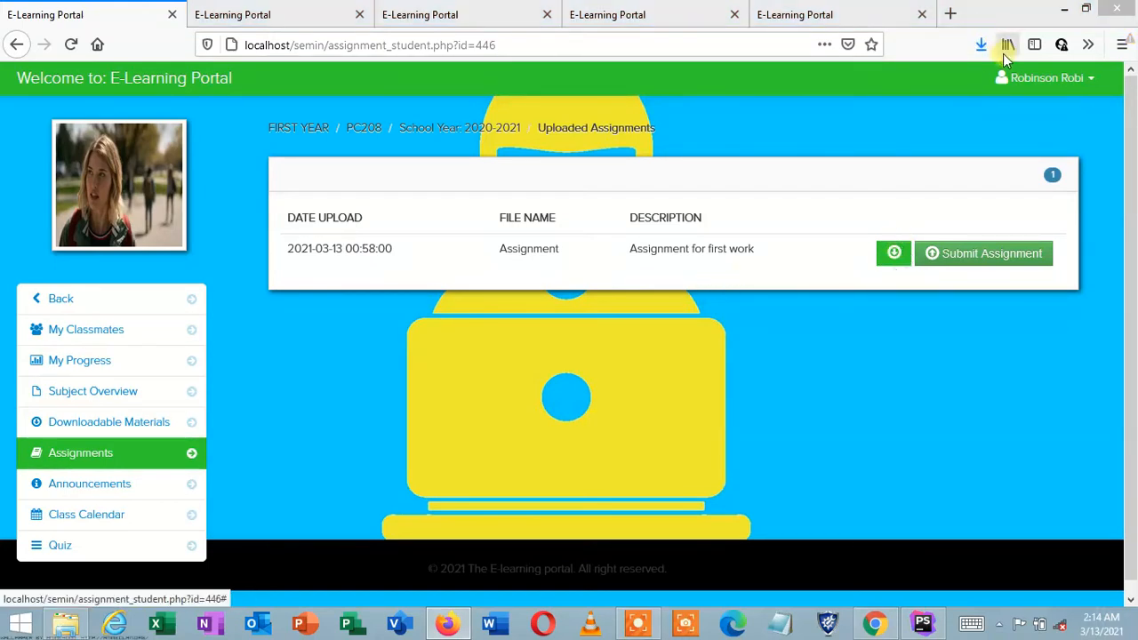
click(979, 46)
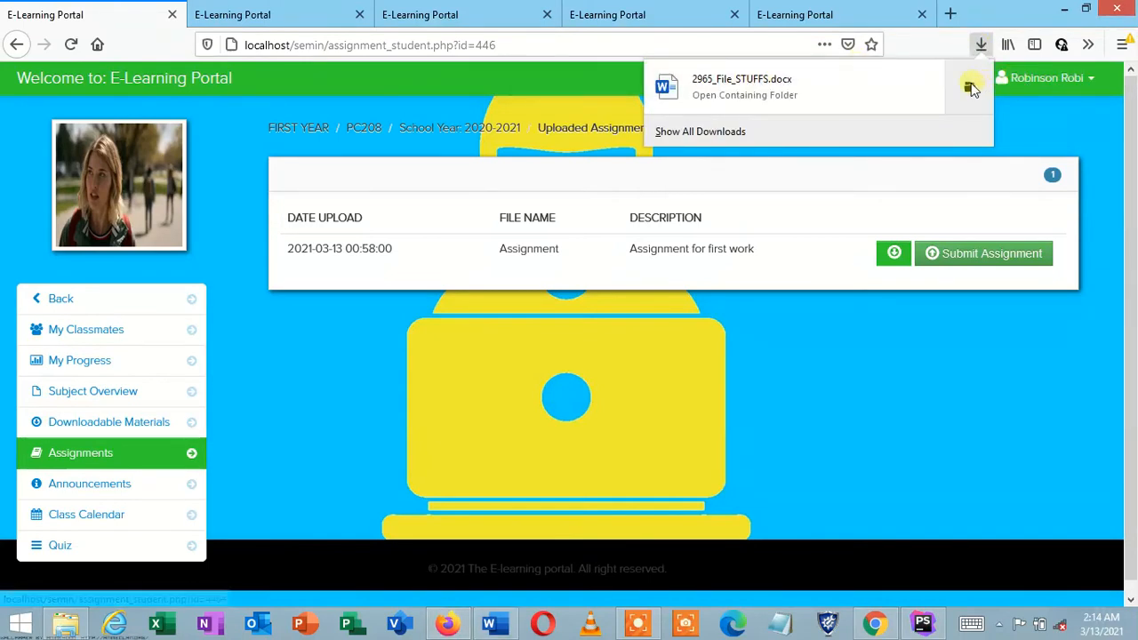
click(970, 88)
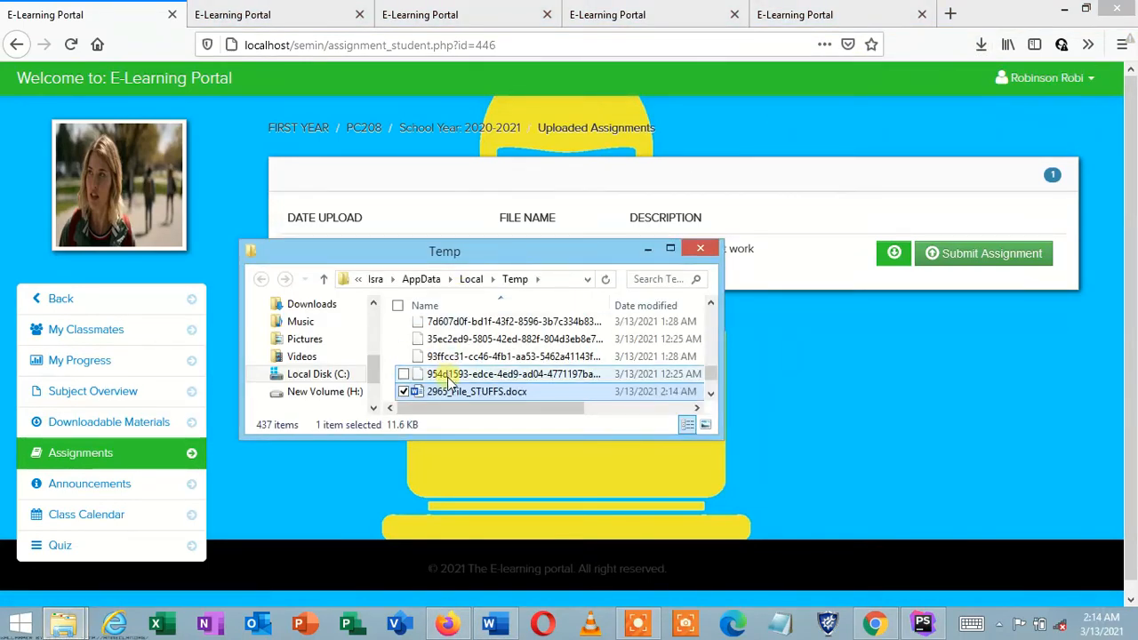
double_click(444, 391)
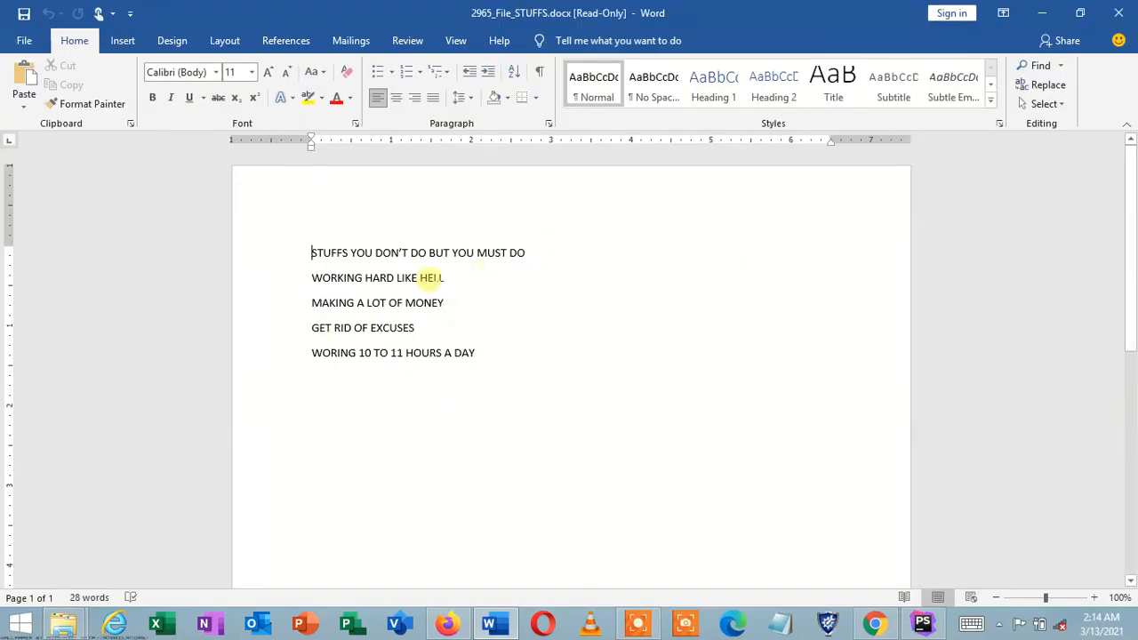
Step: Add a 'Do assignment' line to the document, then close Word without saving
click(424, 277)
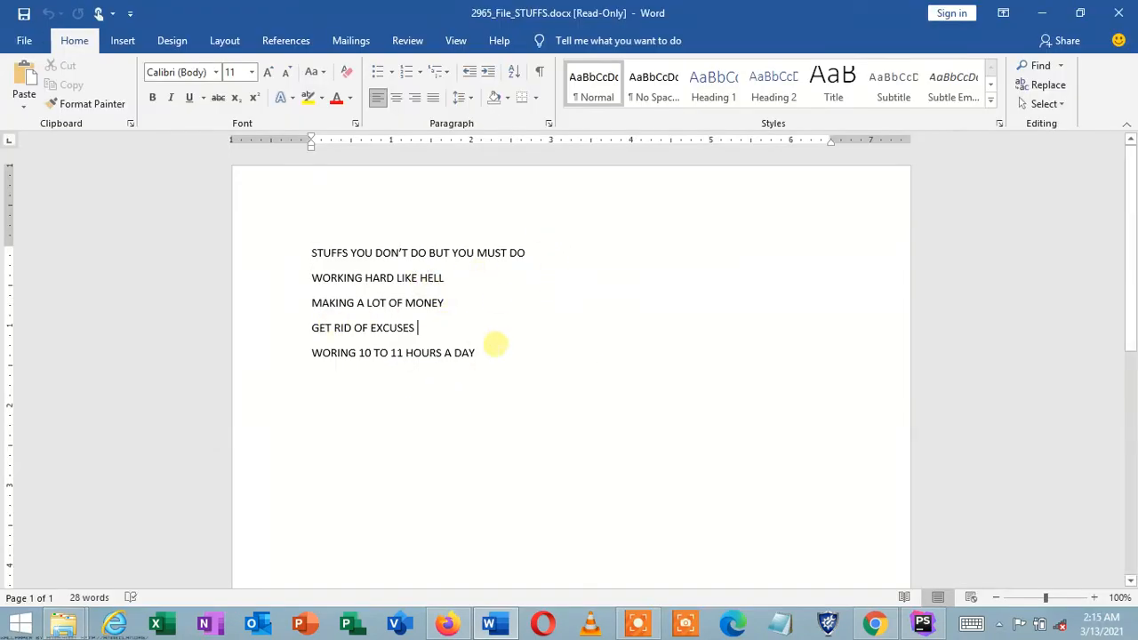
click(489, 353)
key(Return)
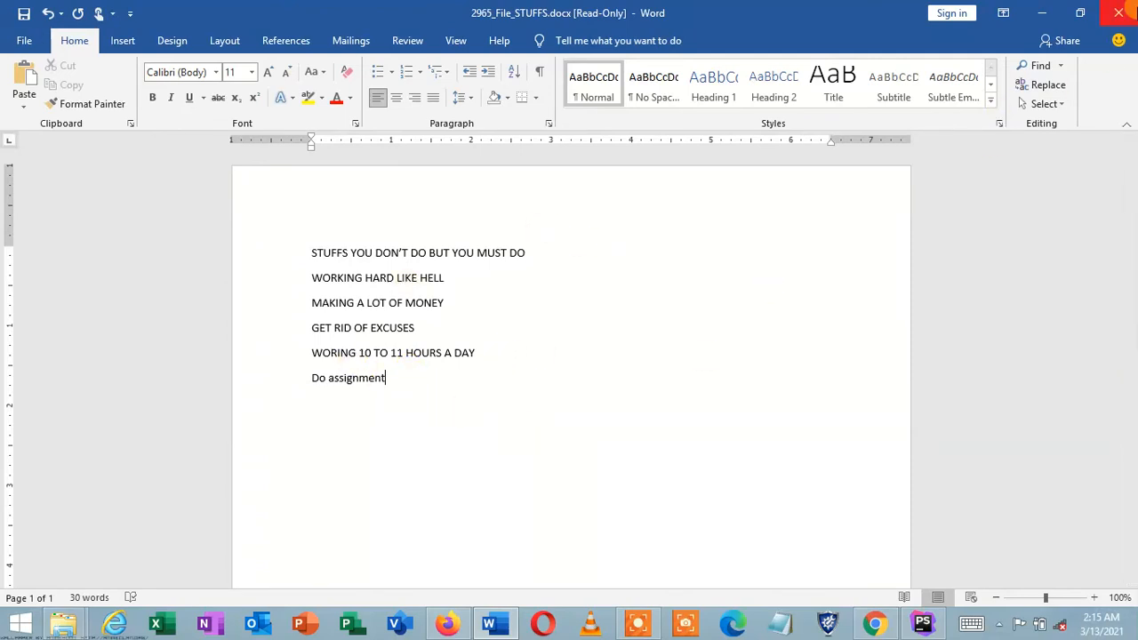
click(1120, 14)
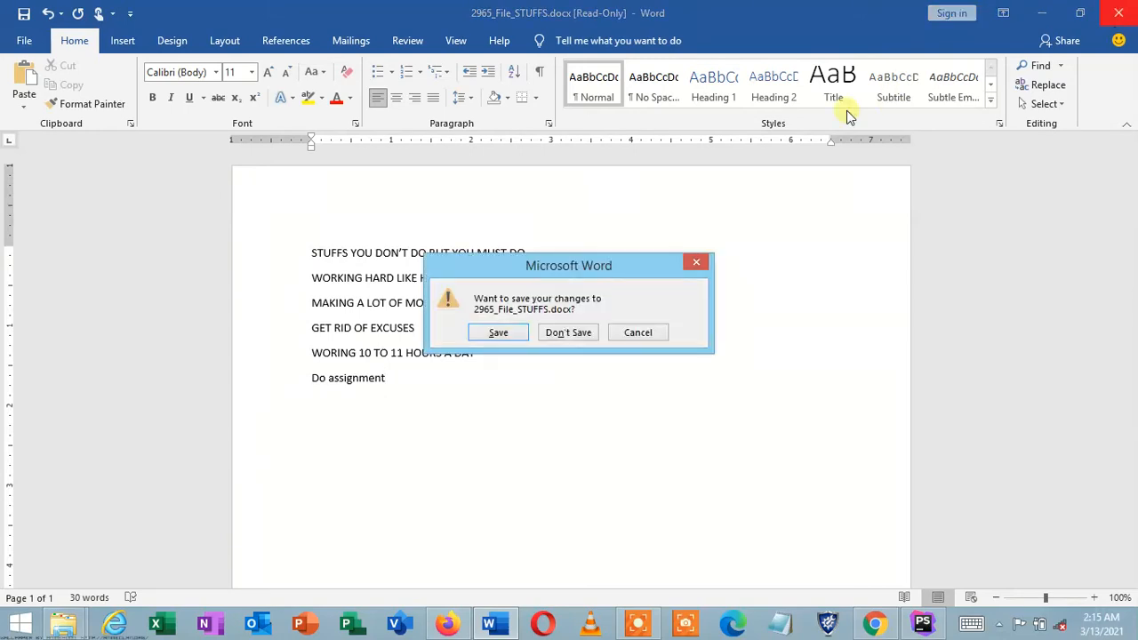
click(563, 330)
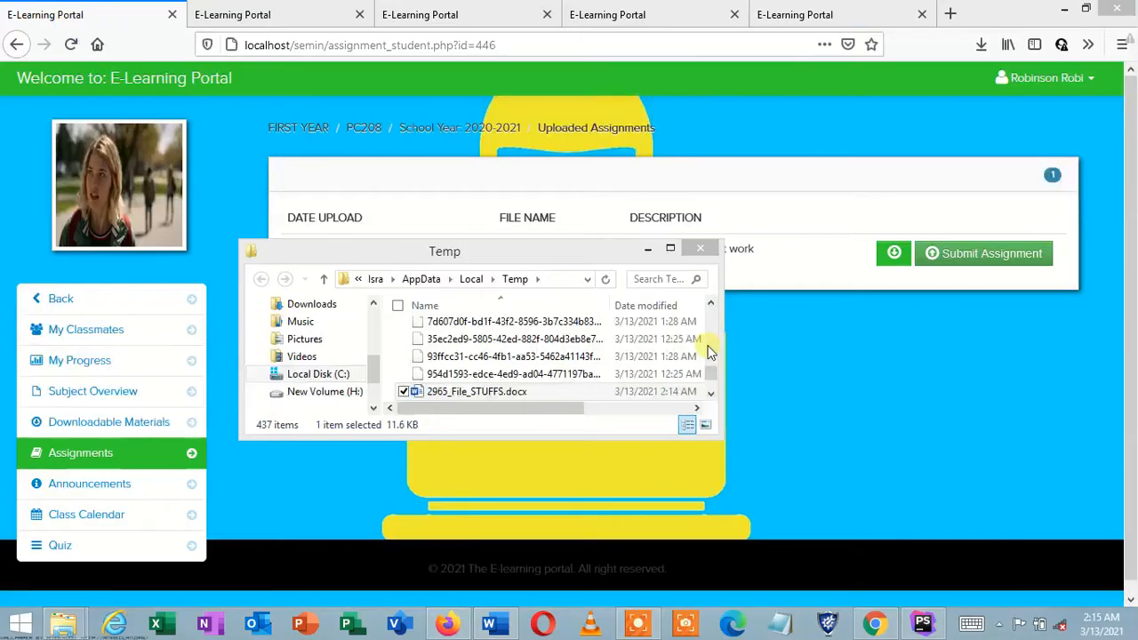
Step: Close the Temp folder and attach New Microsoft Word Document.docx from Pictures\New folder to a submission
click(701, 250)
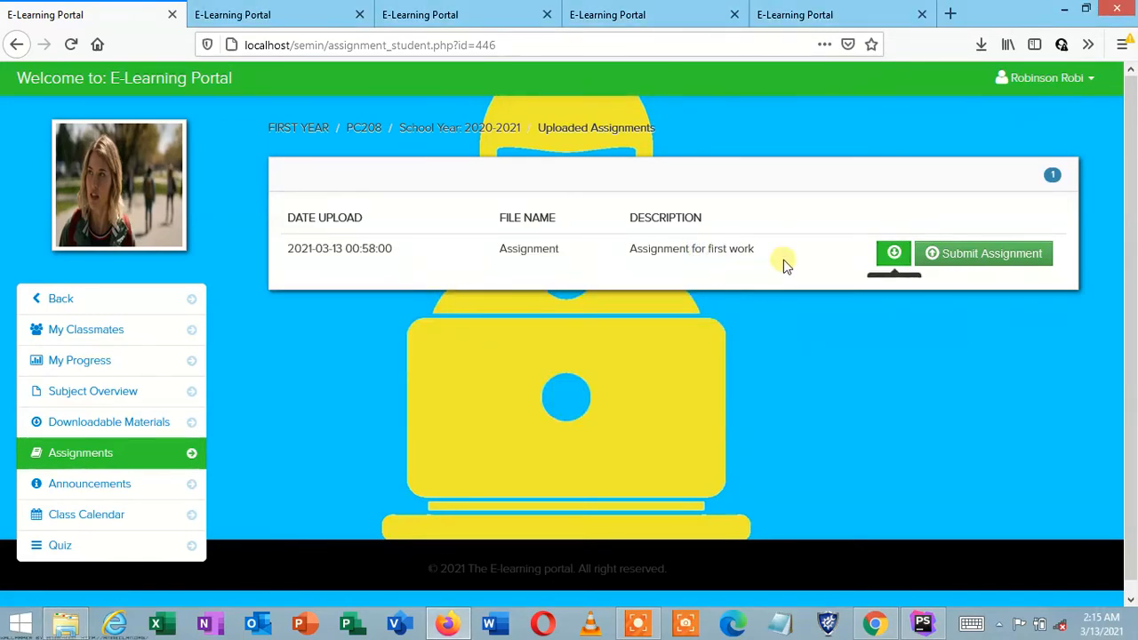
click(952, 263)
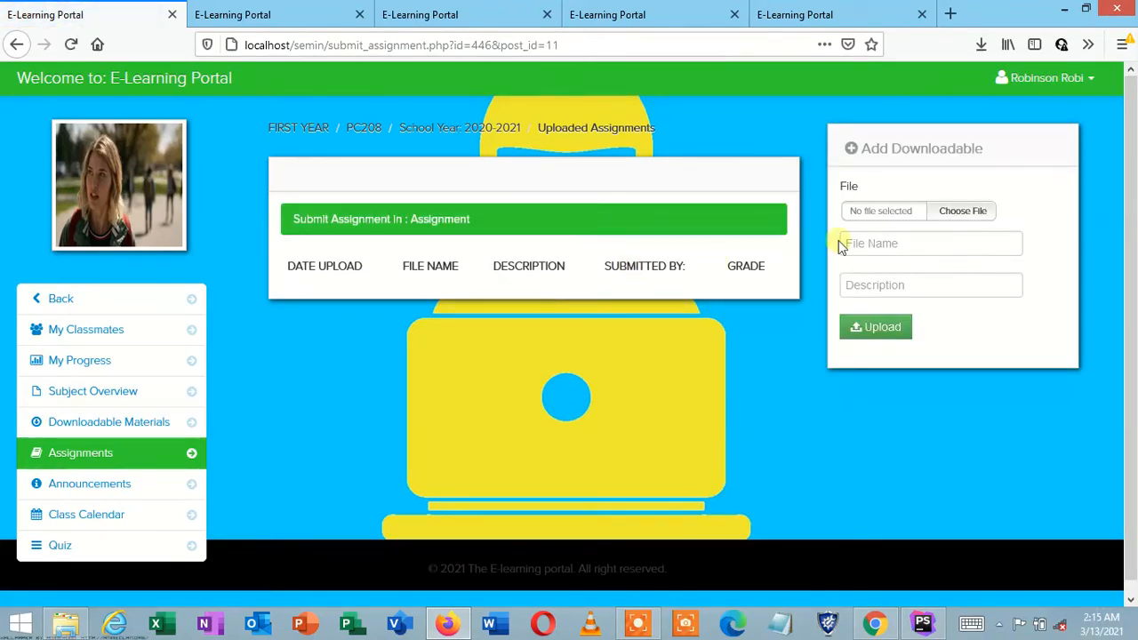
click(953, 211)
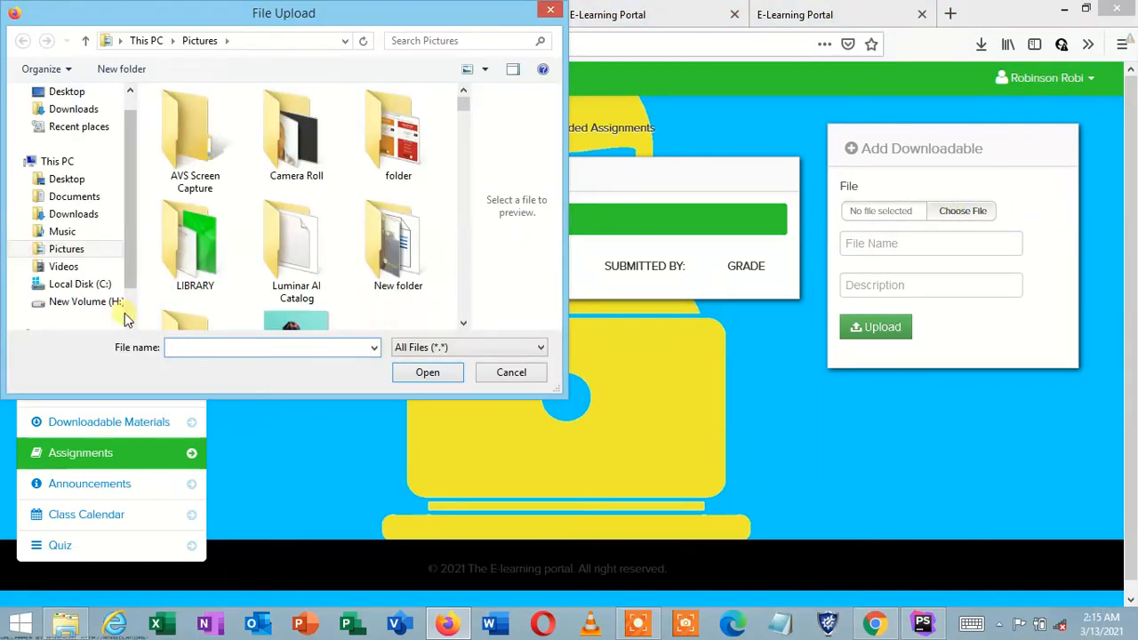
double_click(376, 263)
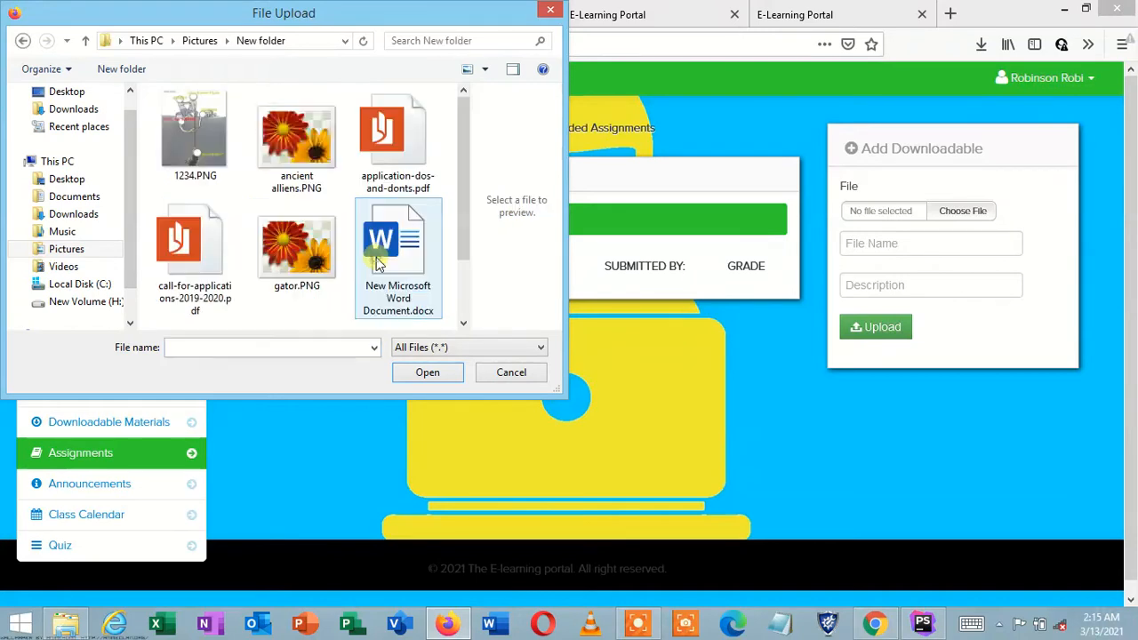
click(398, 256)
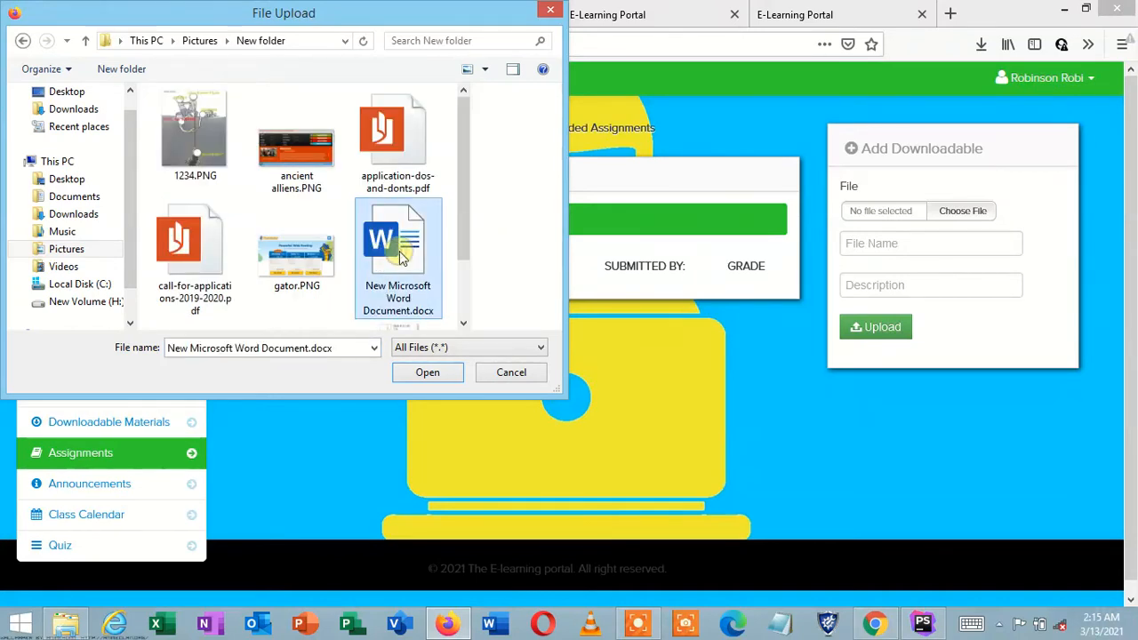
click(426, 373)
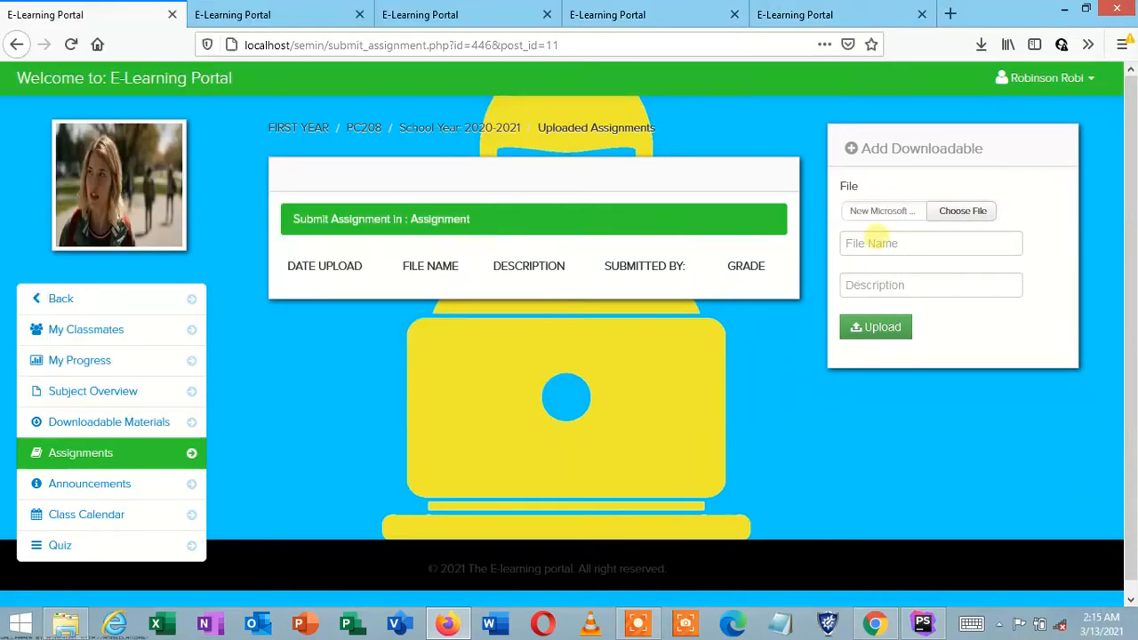
Step: Name the submission 'Metaphysics' with description 'Assignment' and upload it
click(873, 241)
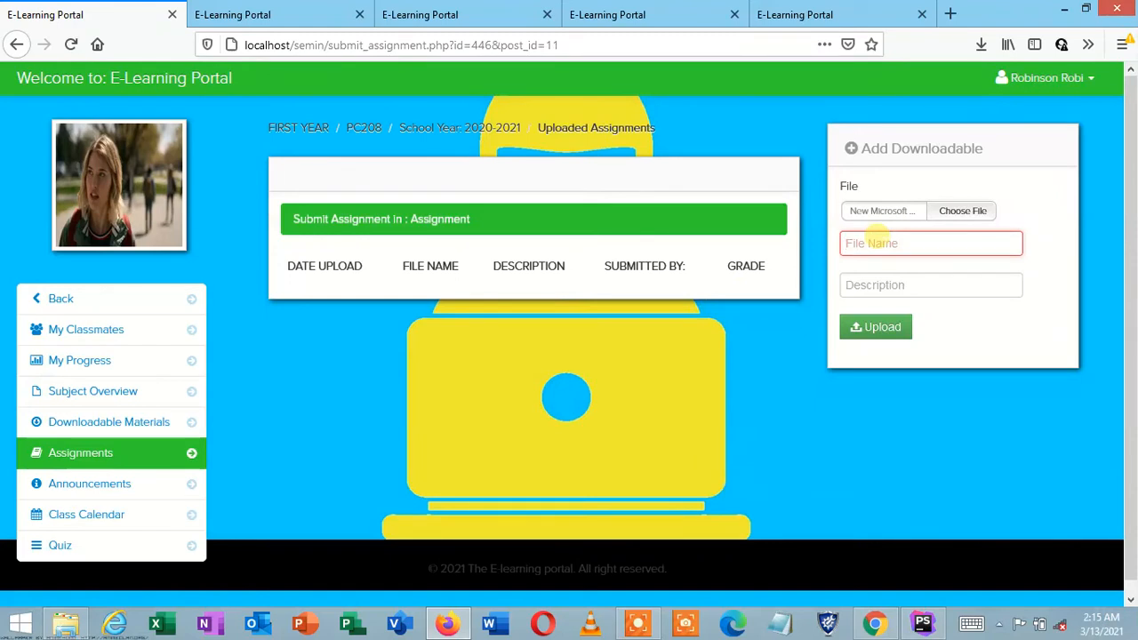
text(Metaphysics)
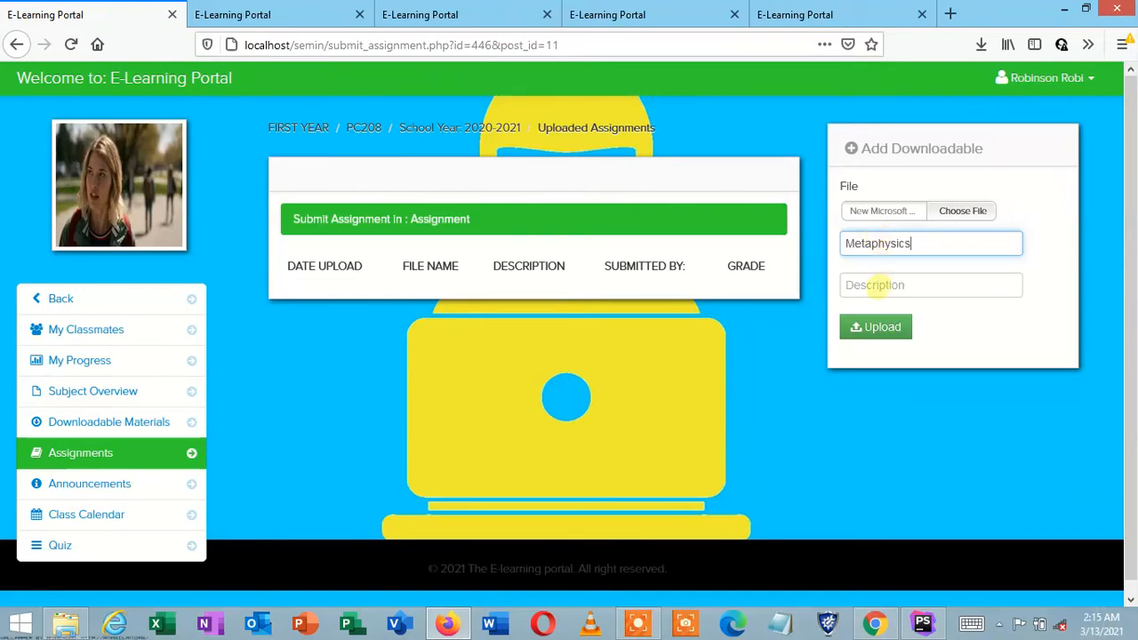
click(876, 284)
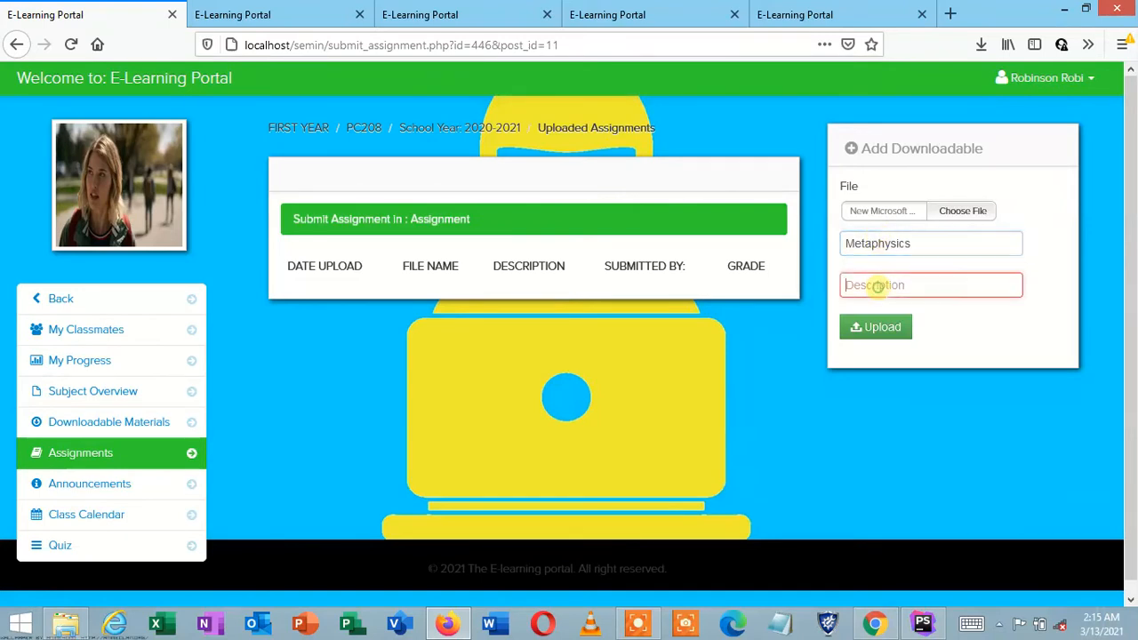
text(Assignment)
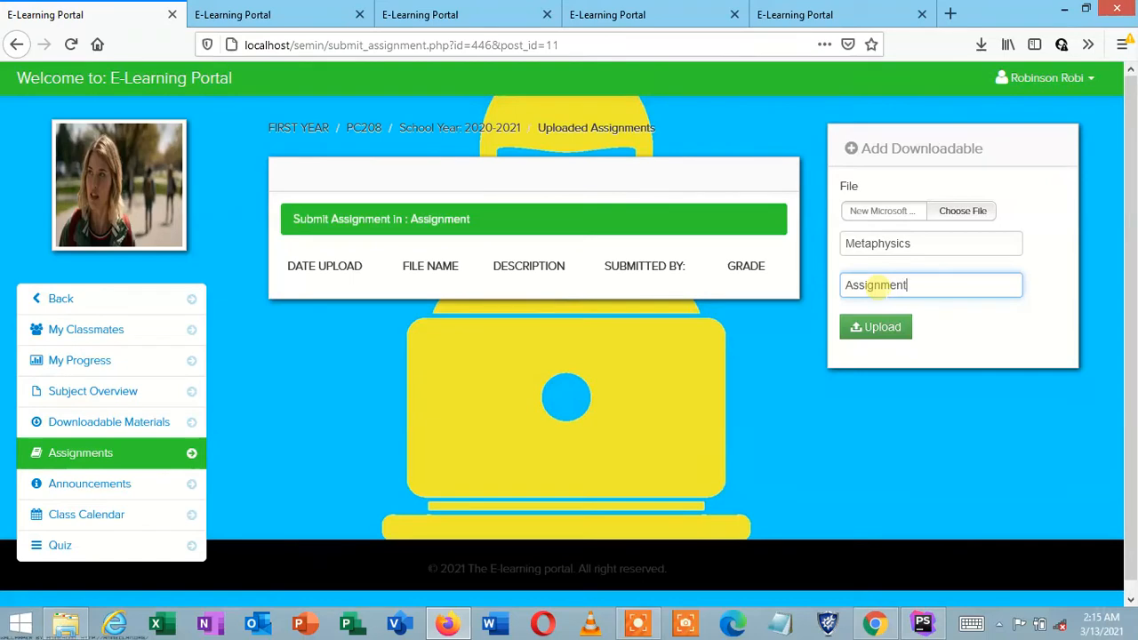
click(899, 328)
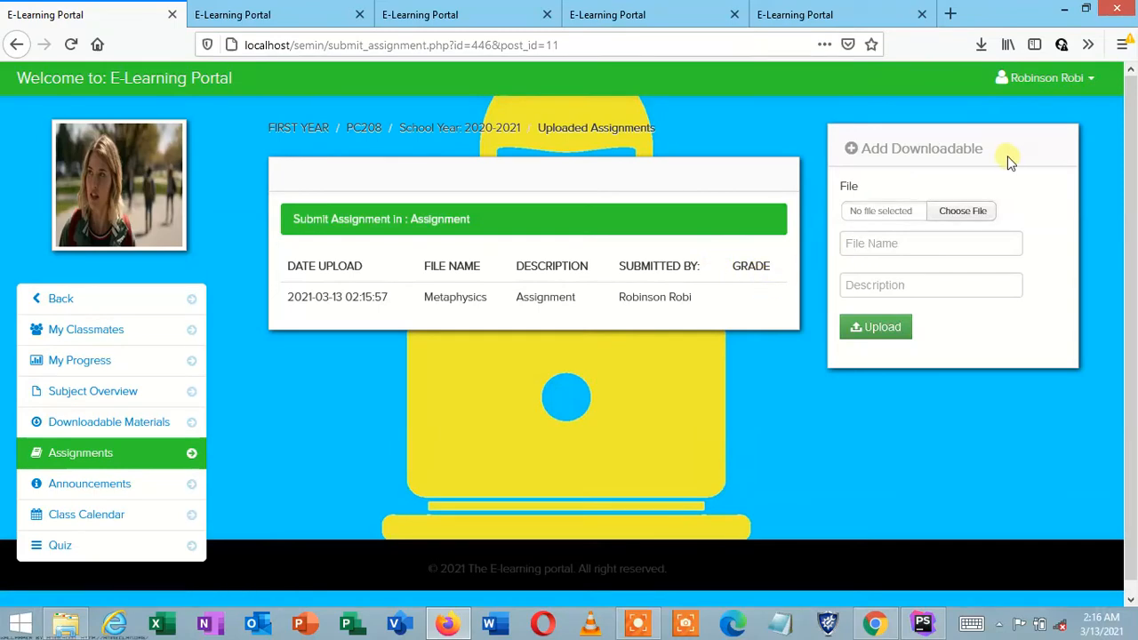
Step: Log out and sign back in with the instructor's username and password, declining to save the login
click(1038, 78)
click(1026, 170)
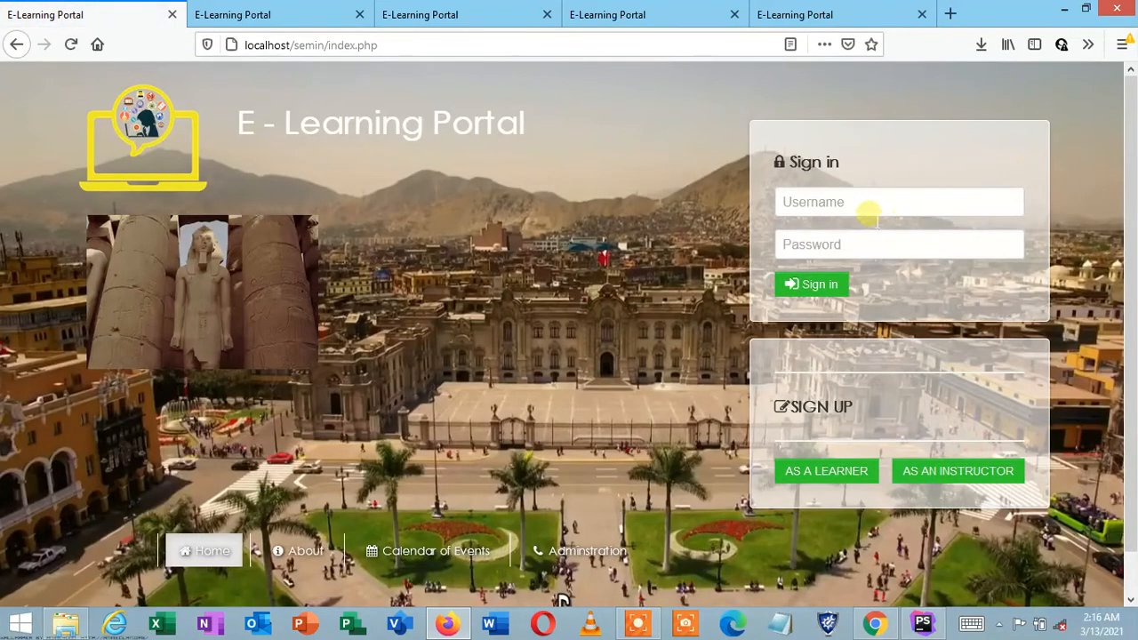
click(868, 213)
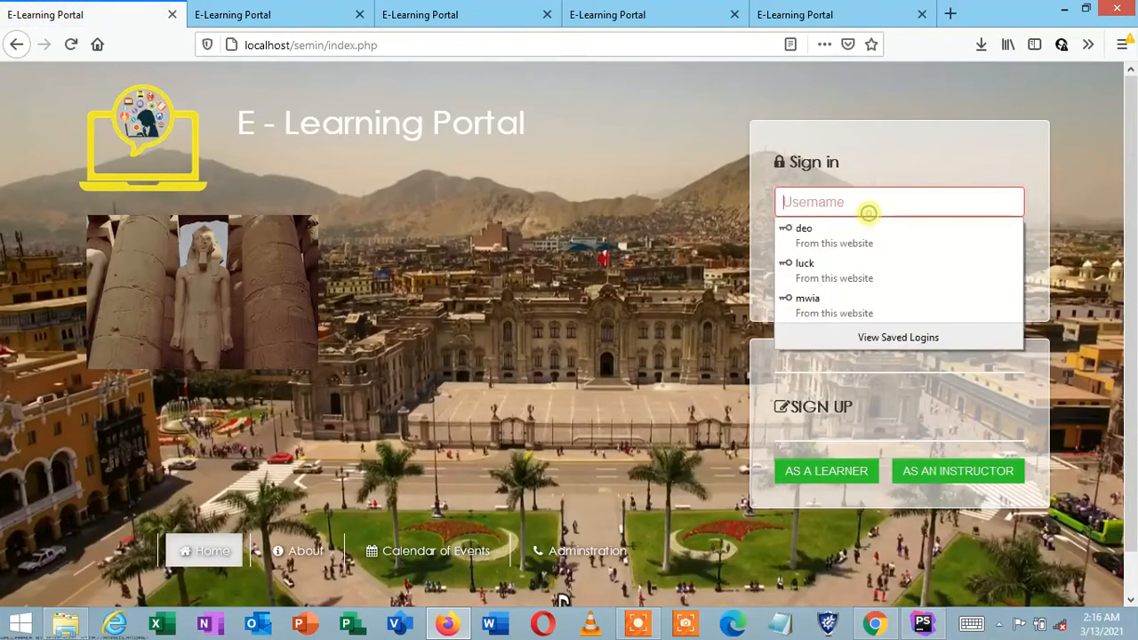
text(Isra)
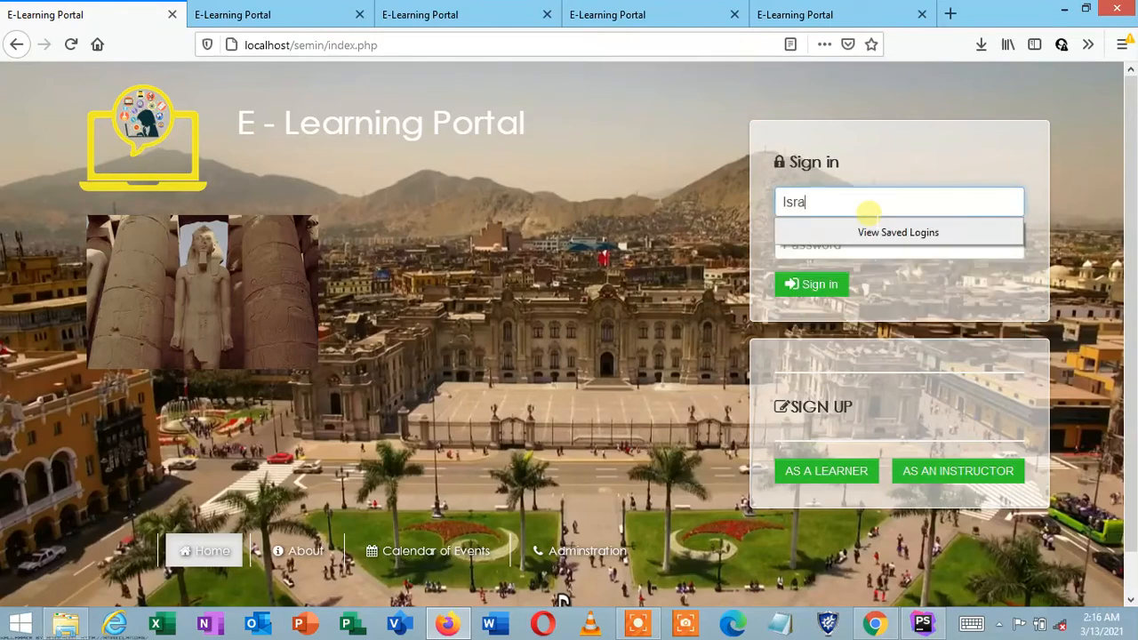
text(el1)
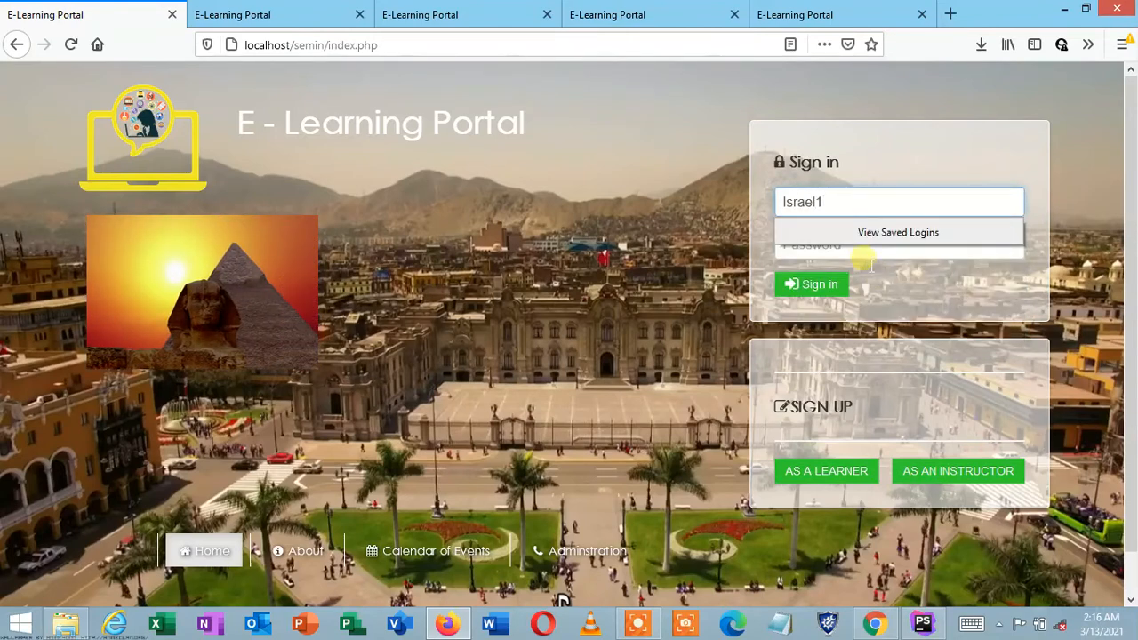
click(859, 250)
text(12)
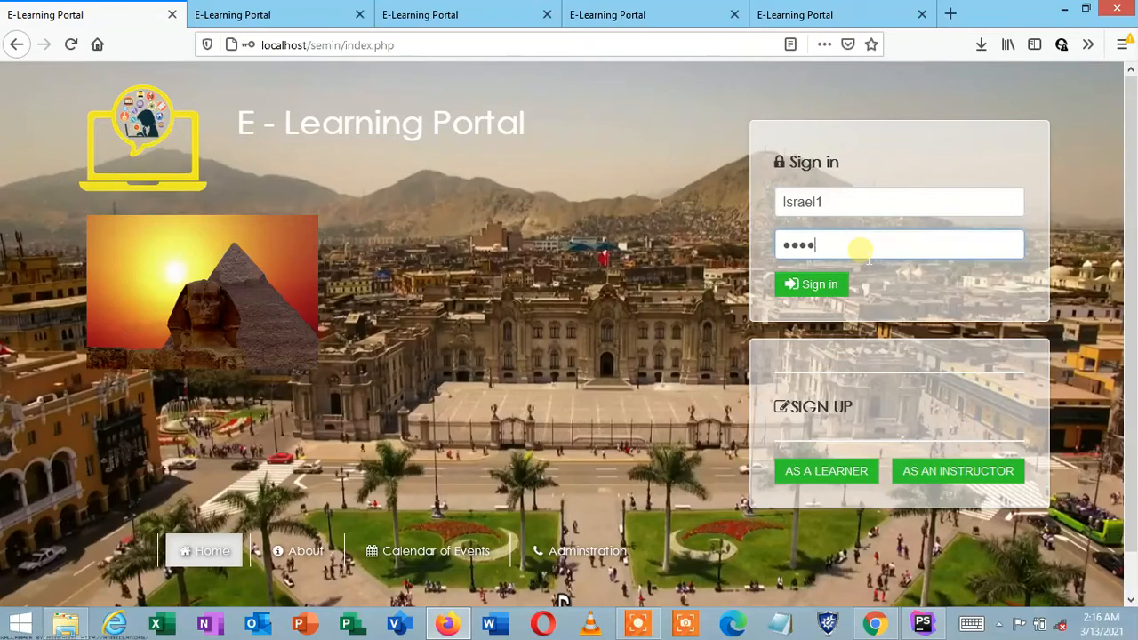
click(843, 286)
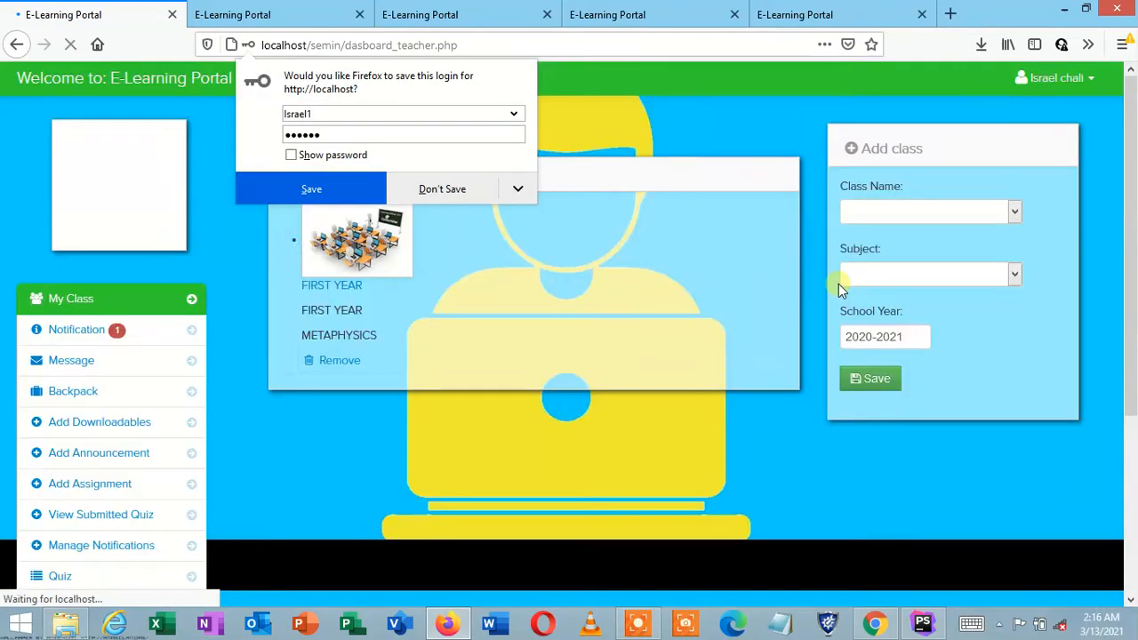
click(441, 189)
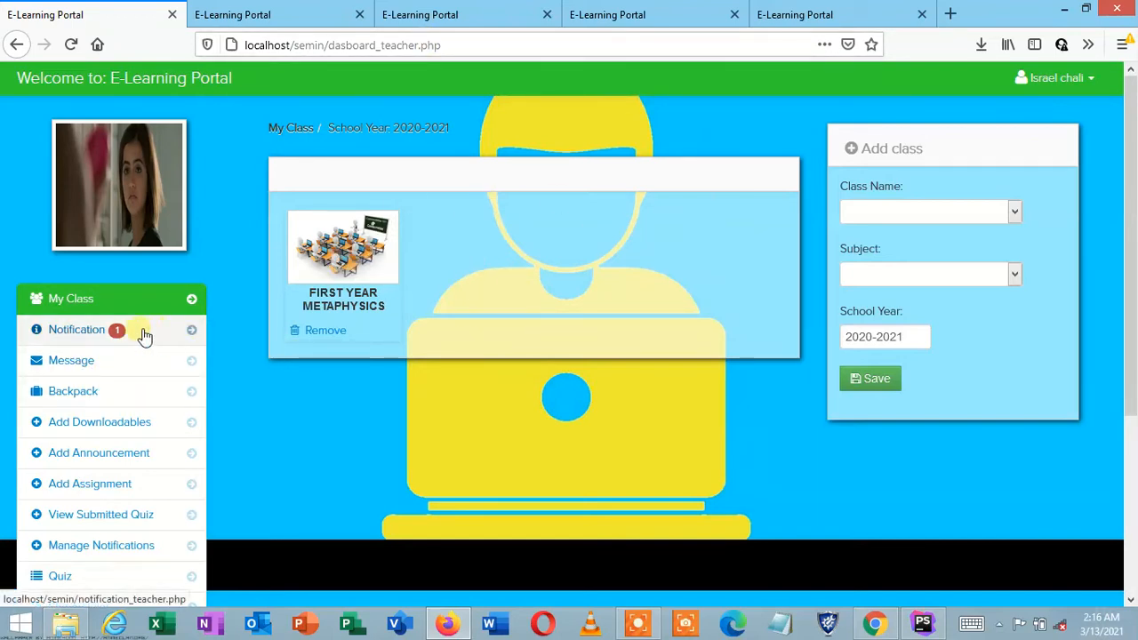
Step: From the instructor's notifications, open the learner's Metaphysics submission for FIRST YEAR PC208
click(90, 333)
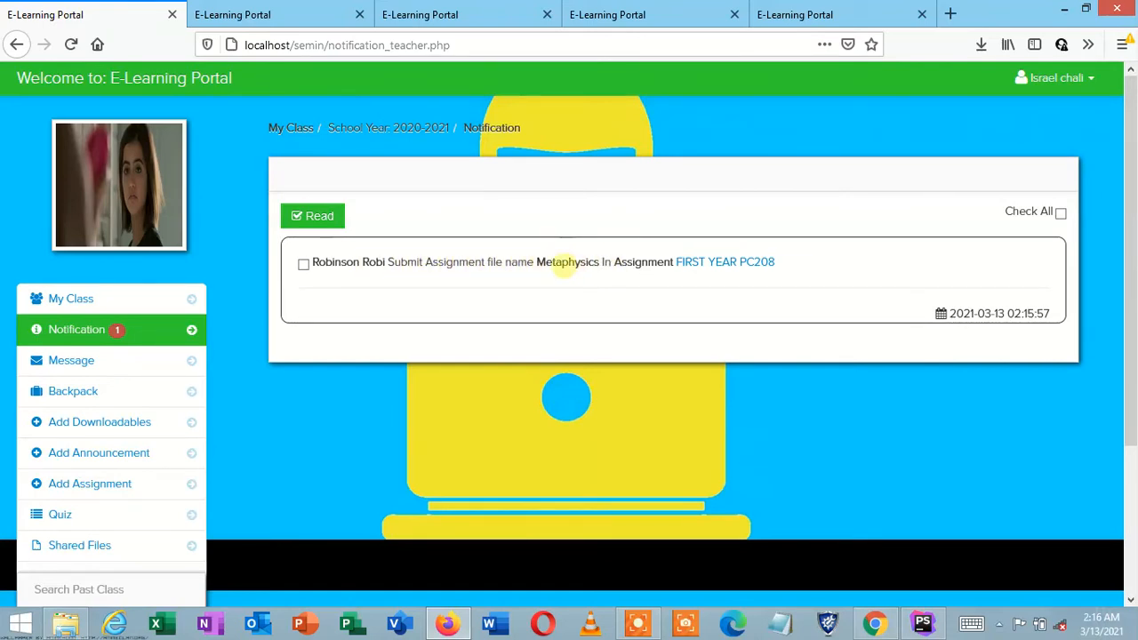
click(734, 262)
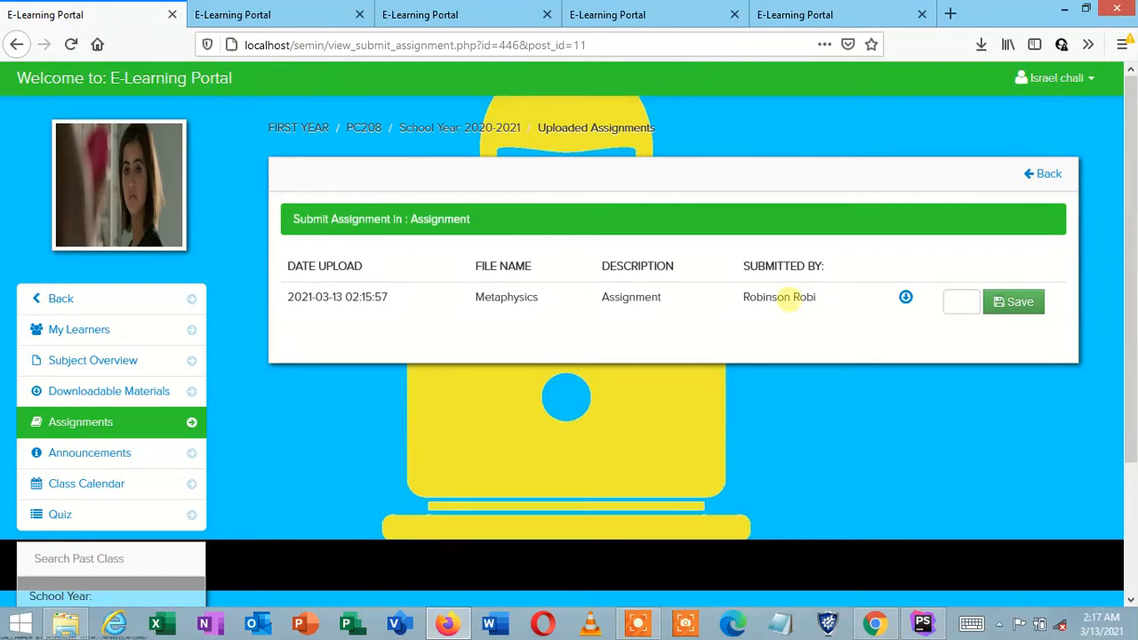
Step: Download the learner's Metaphysics submission, then give it a grade of 66 and save
click(946, 301)
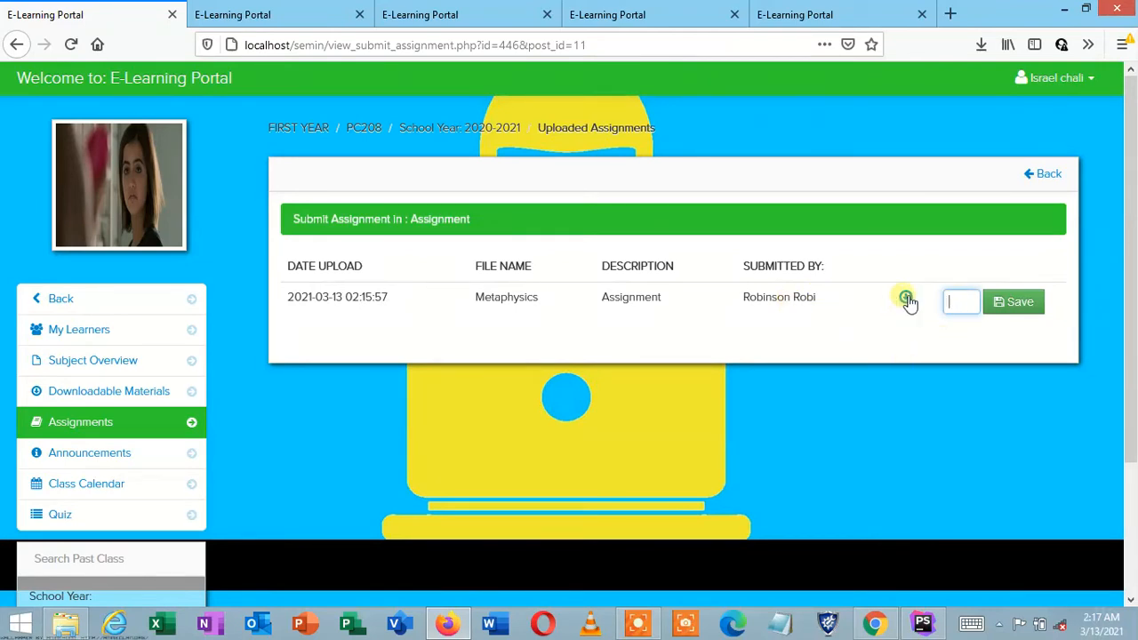
click(909, 300)
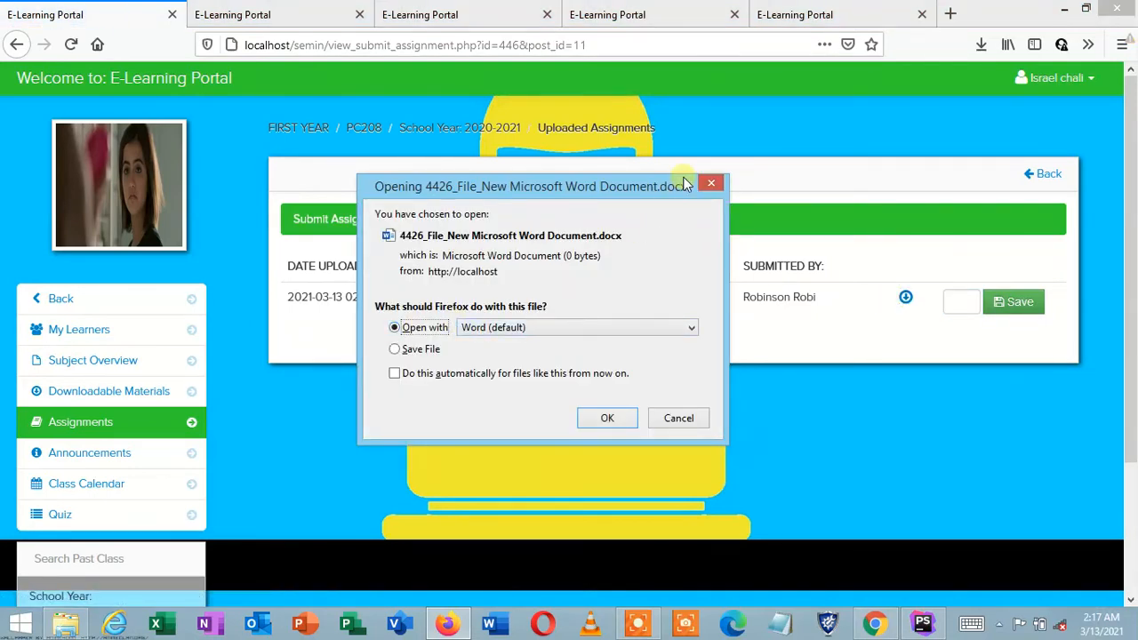
click(711, 183)
click(957, 303)
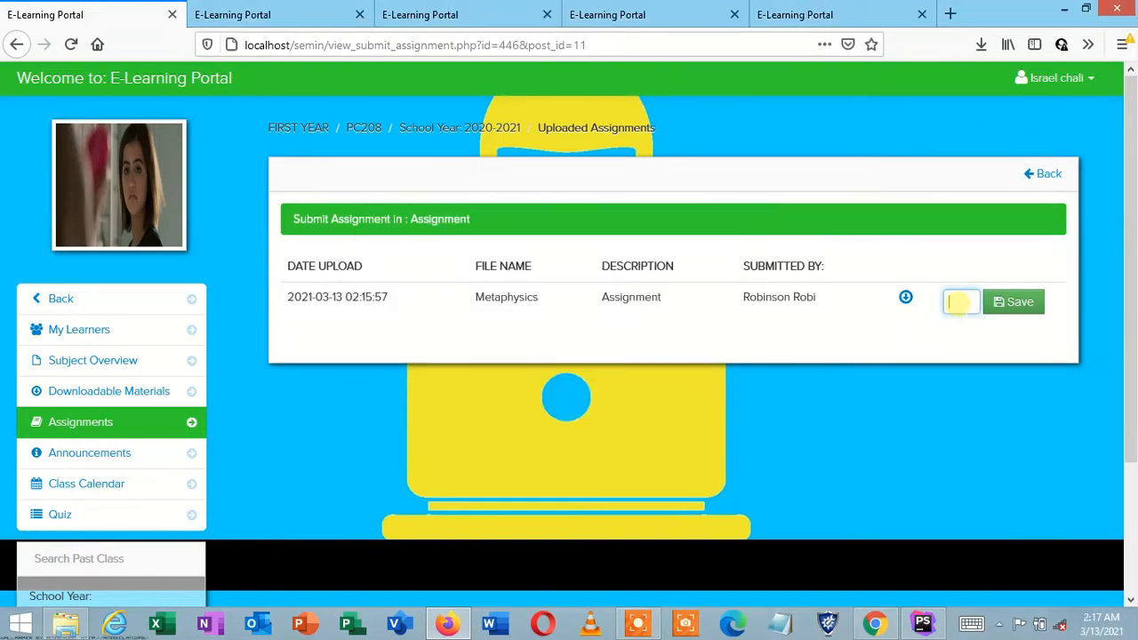
click(1007, 307)
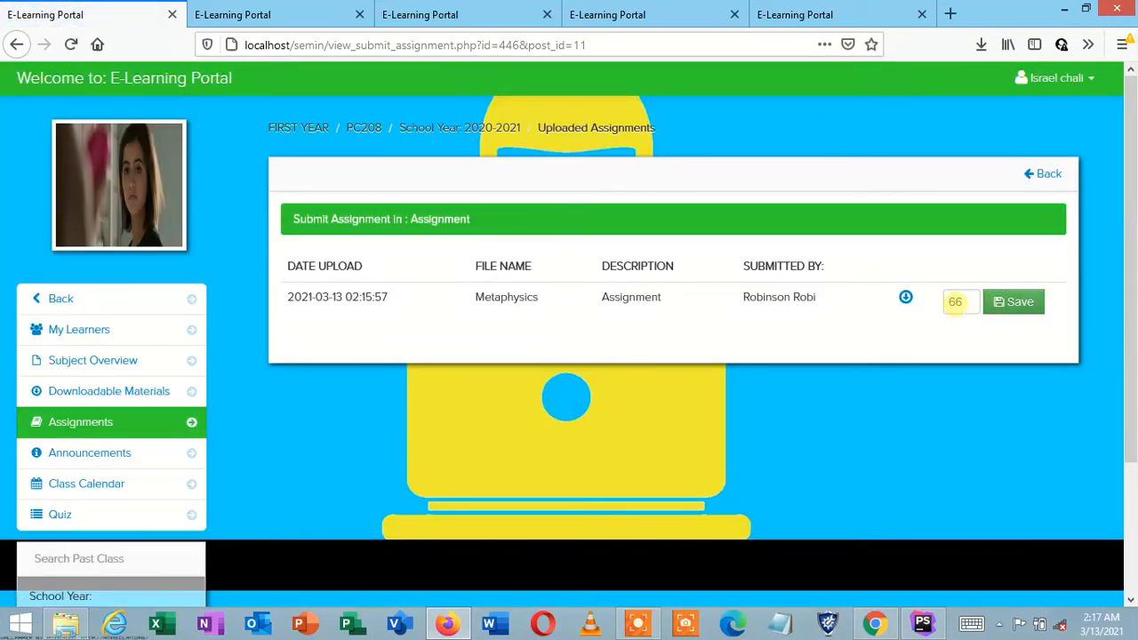
Step: Log out of the instructor account and sign in with the learner's credentials, declining to save the login
click(1058, 77)
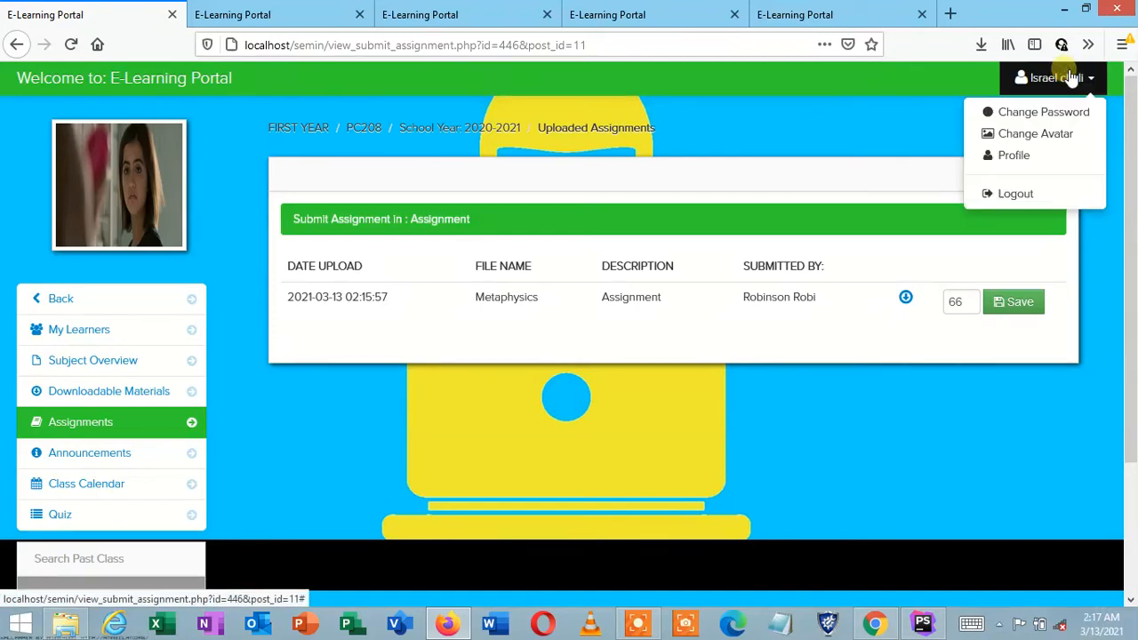
click(1040, 193)
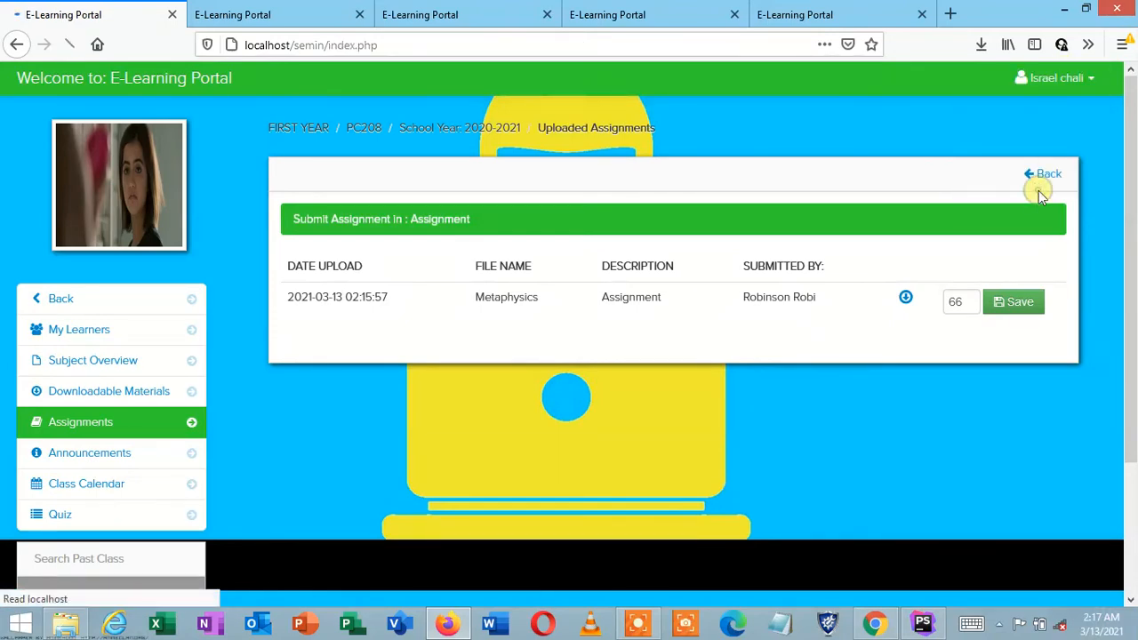
click(863, 202)
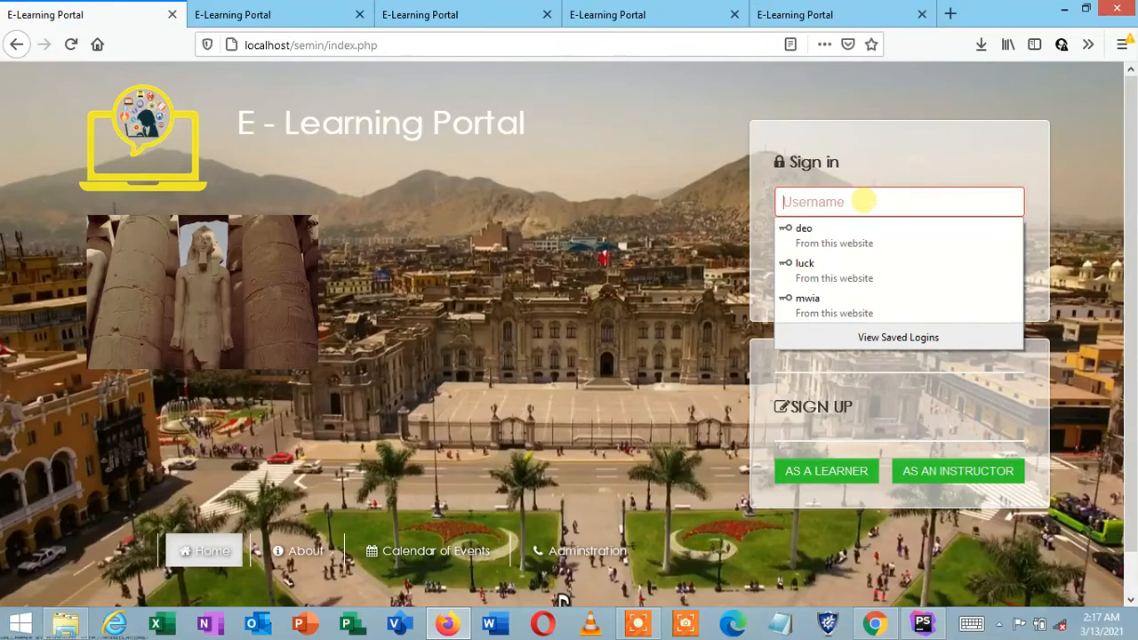
text(Robi)
click(852, 249)
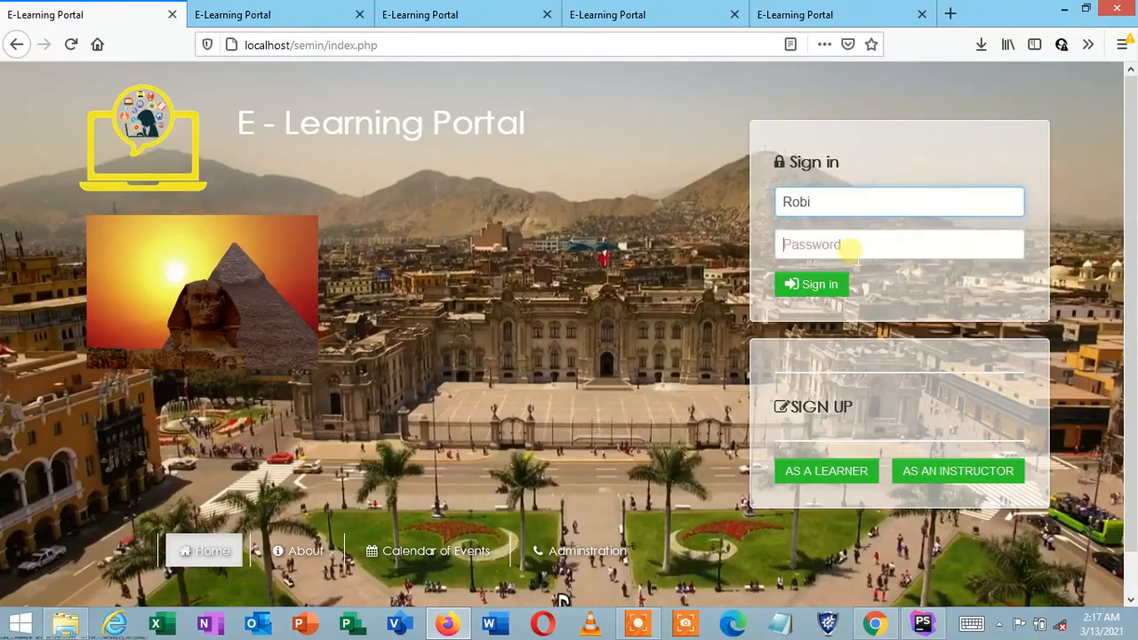
text(•)
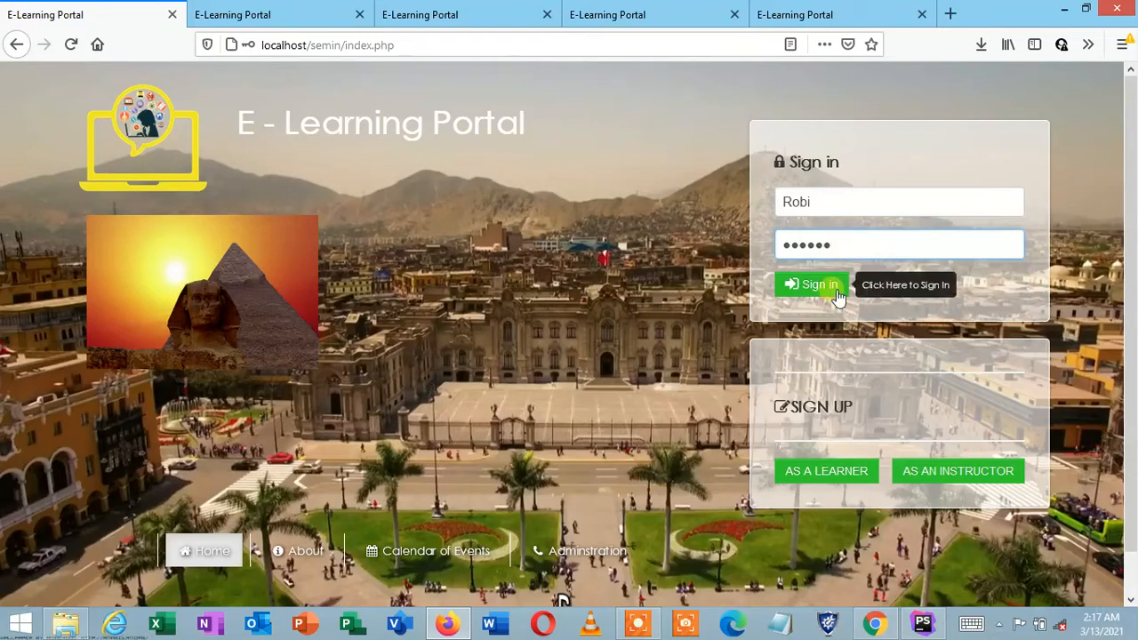
click(837, 297)
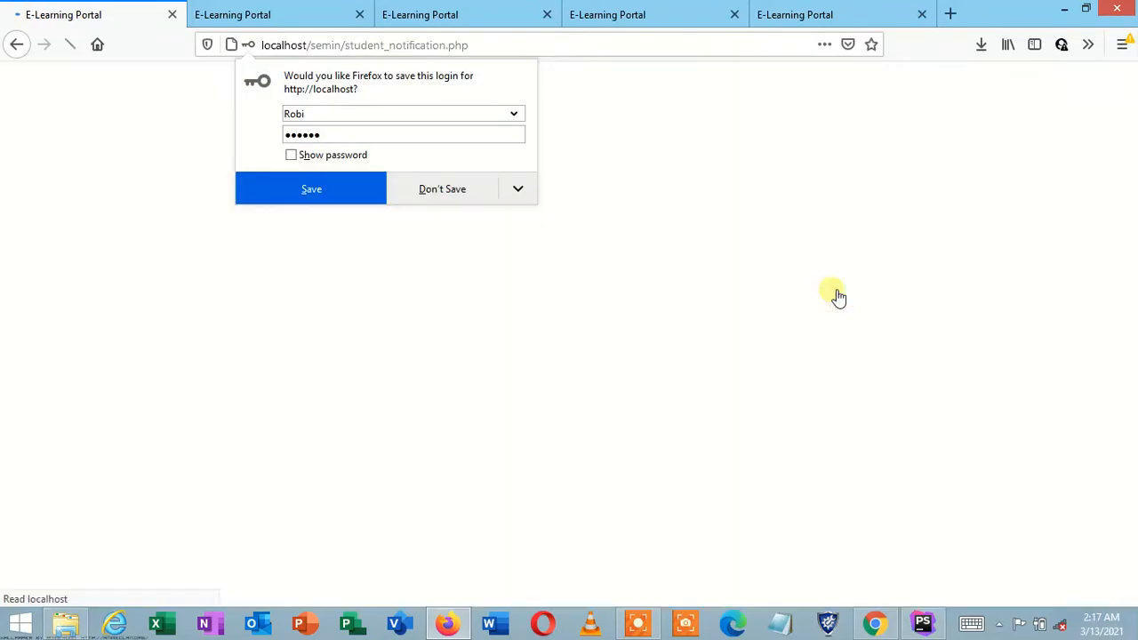
click(620, 163)
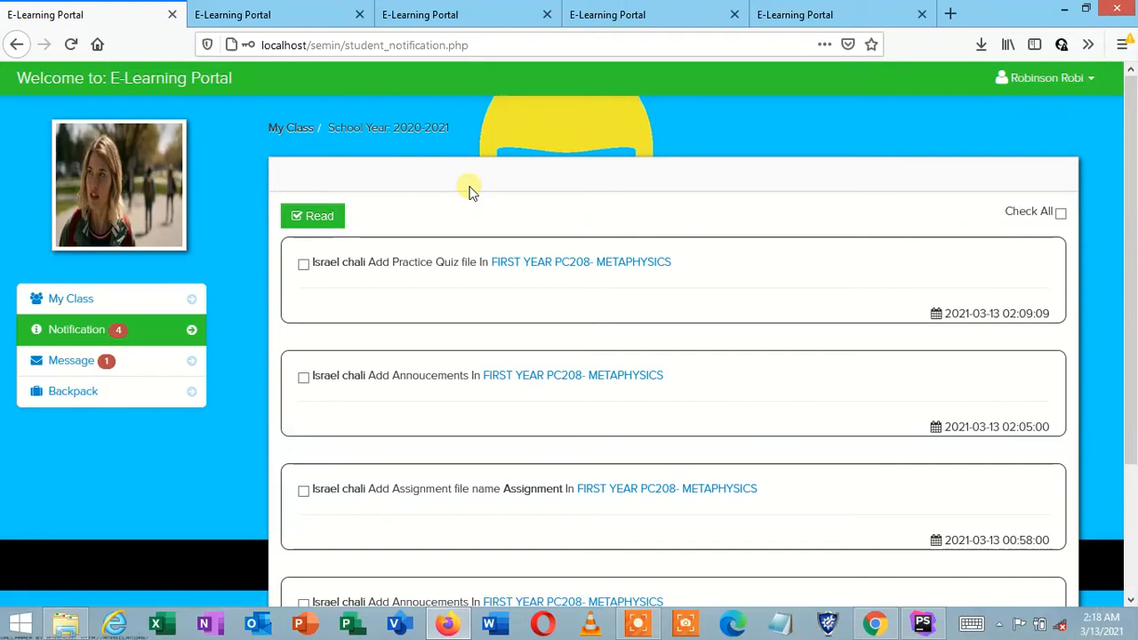
Step: Open the FIRST YEAR PC208- METAPHYSICS assignment submission page, then view My Progress (assignment 66, quiz 2/2)
click(683, 491)
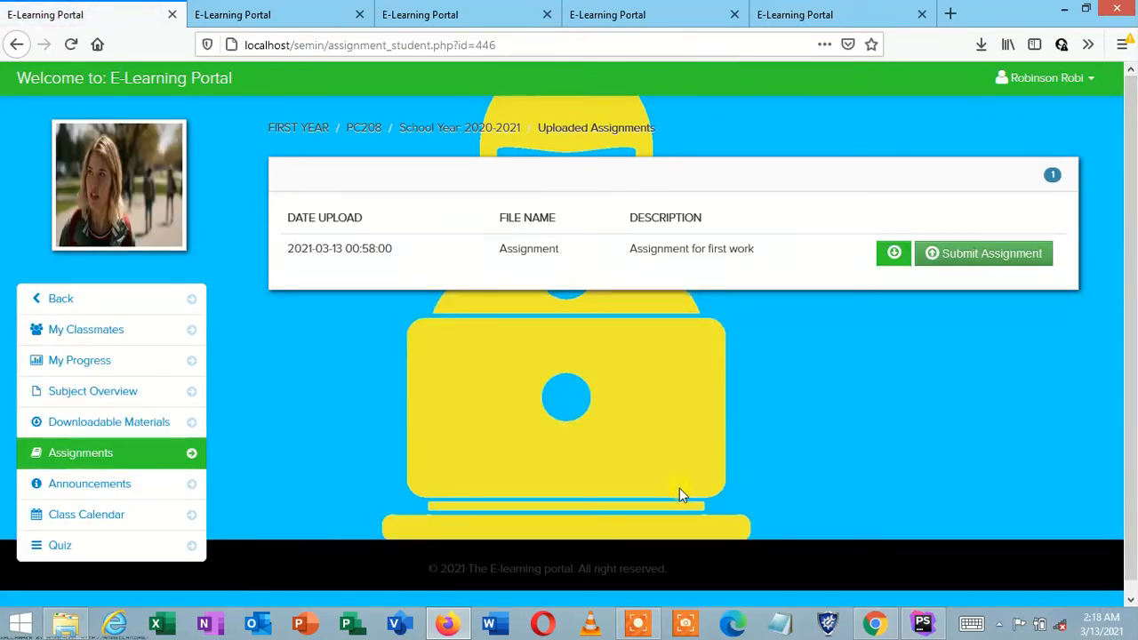
click(953, 256)
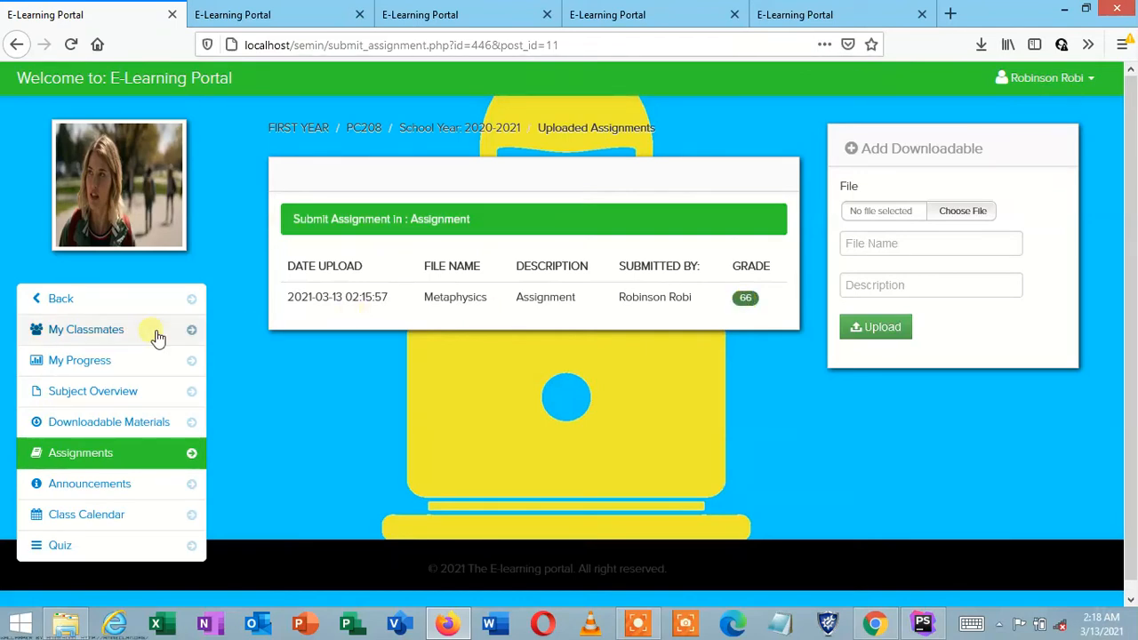
click(114, 368)
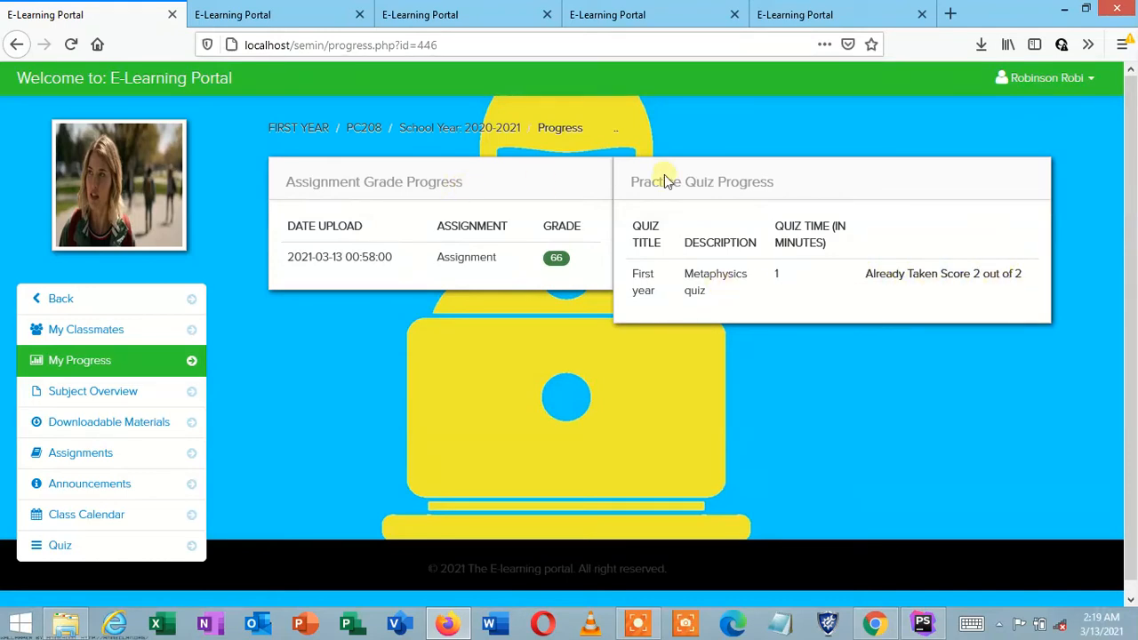
Step: Log out of the learner account and sign in with the instructor's credentials, choosing Don't Save
click(1066, 78)
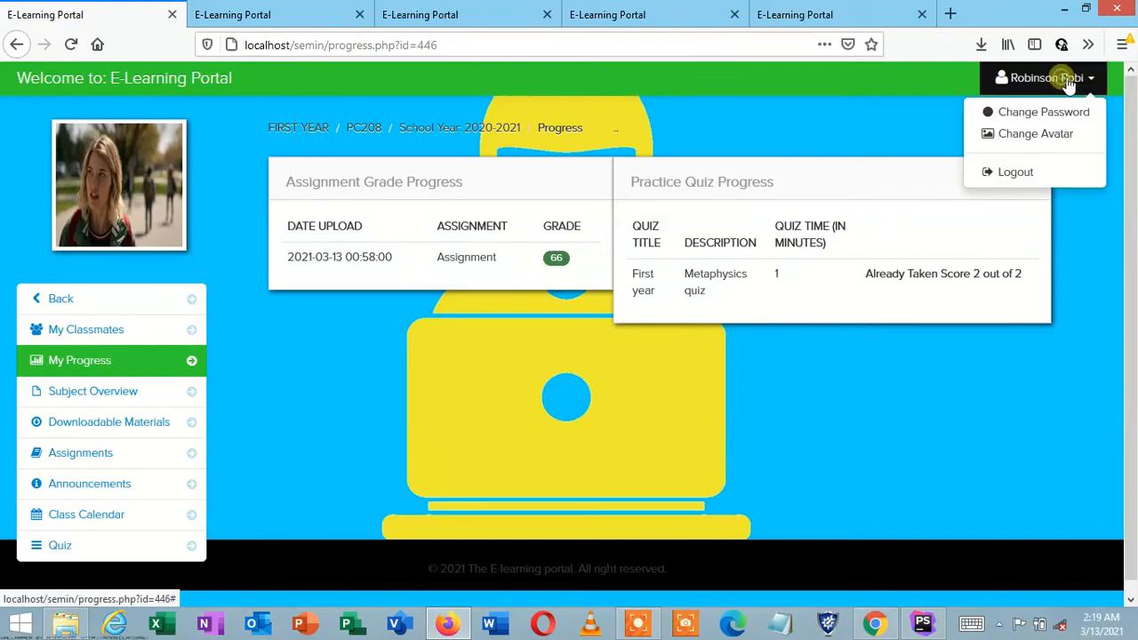
click(1045, 170)
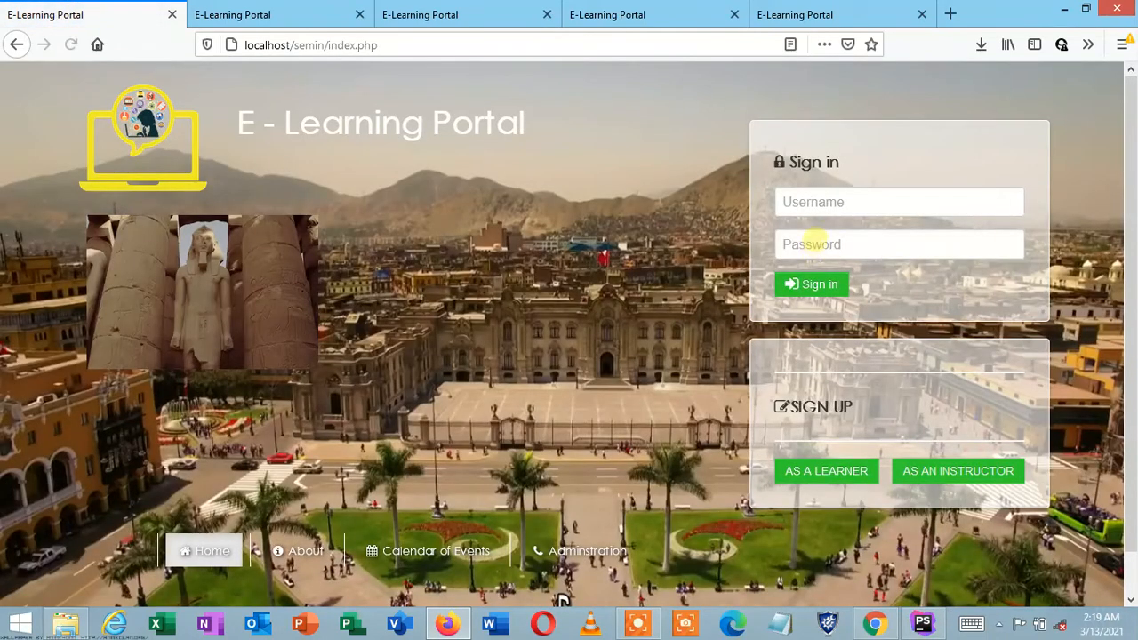
click(824, 193)
text(l)
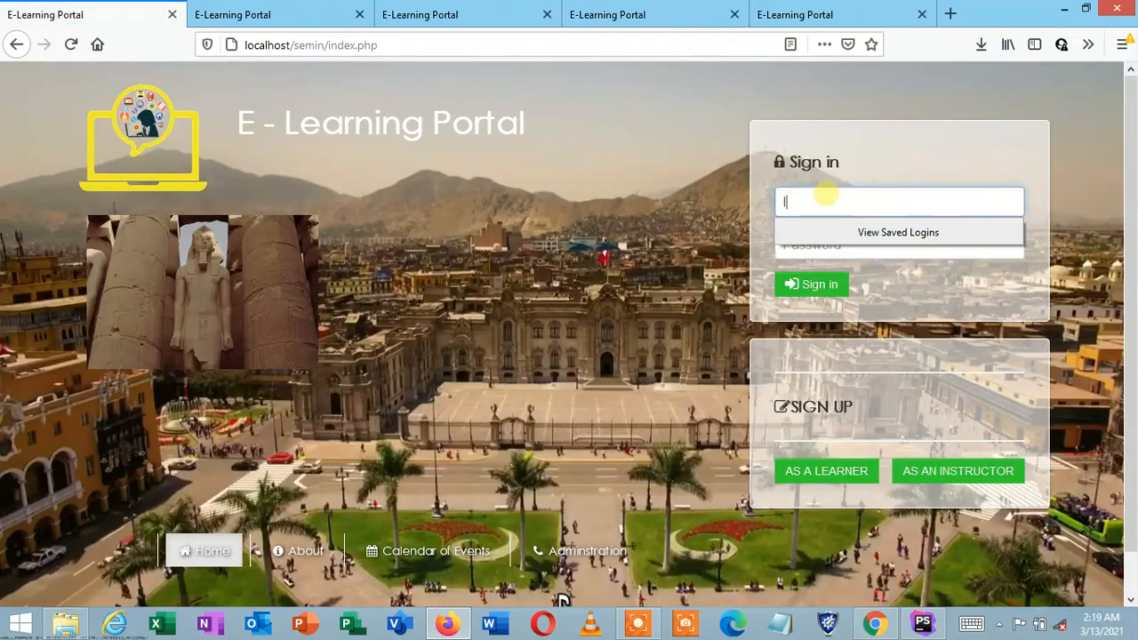
text(srael1)
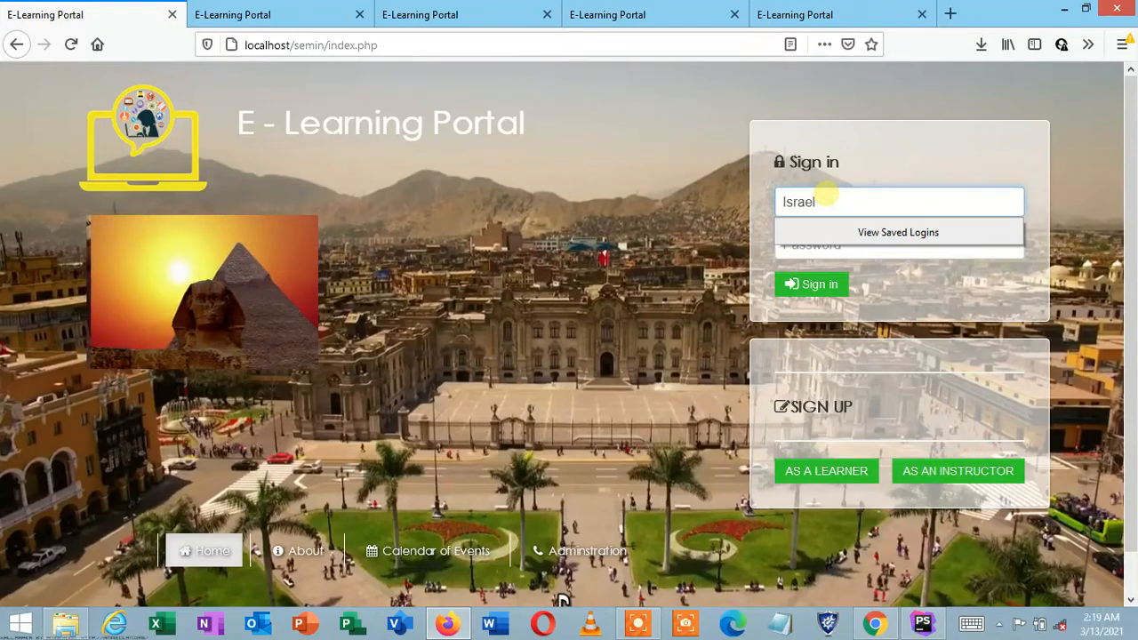
click(806, 245)
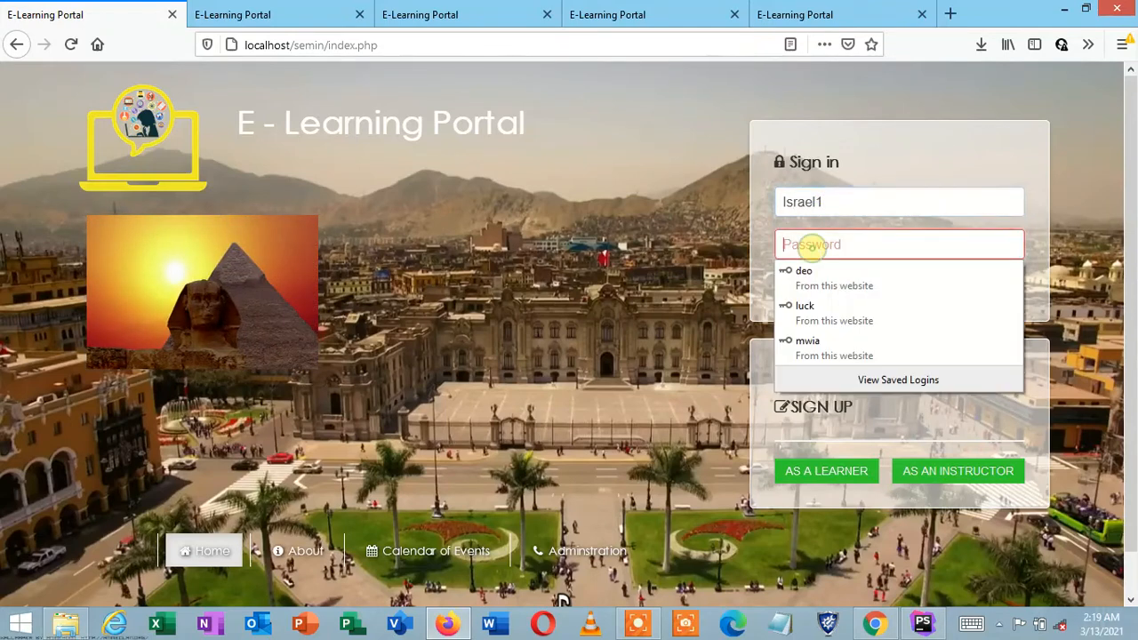
text(123456)
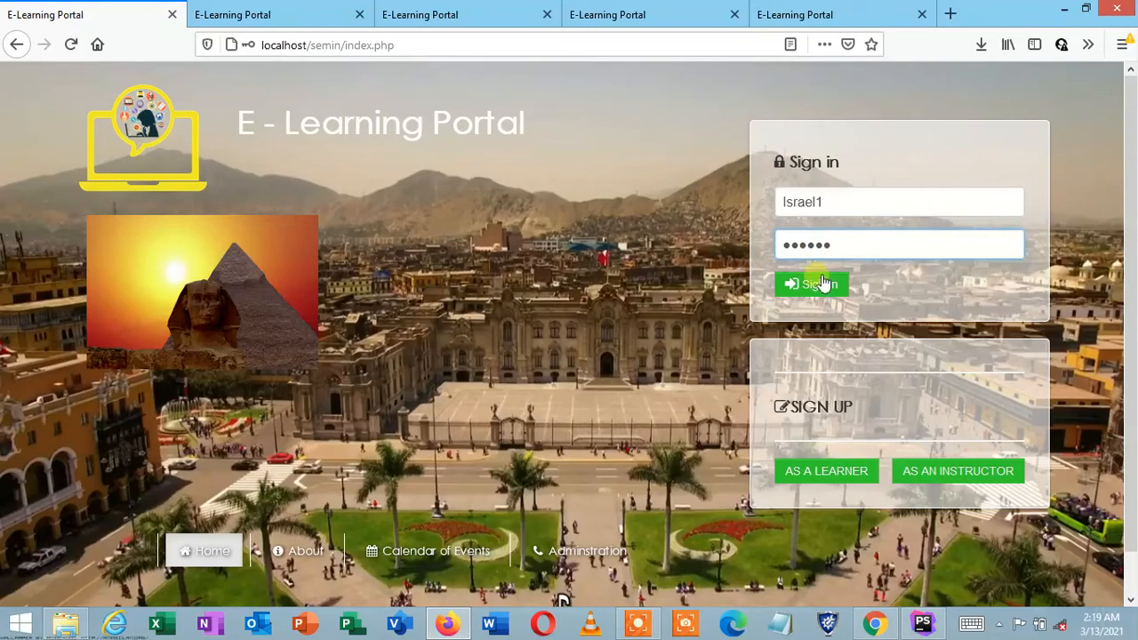
click(823, 286)
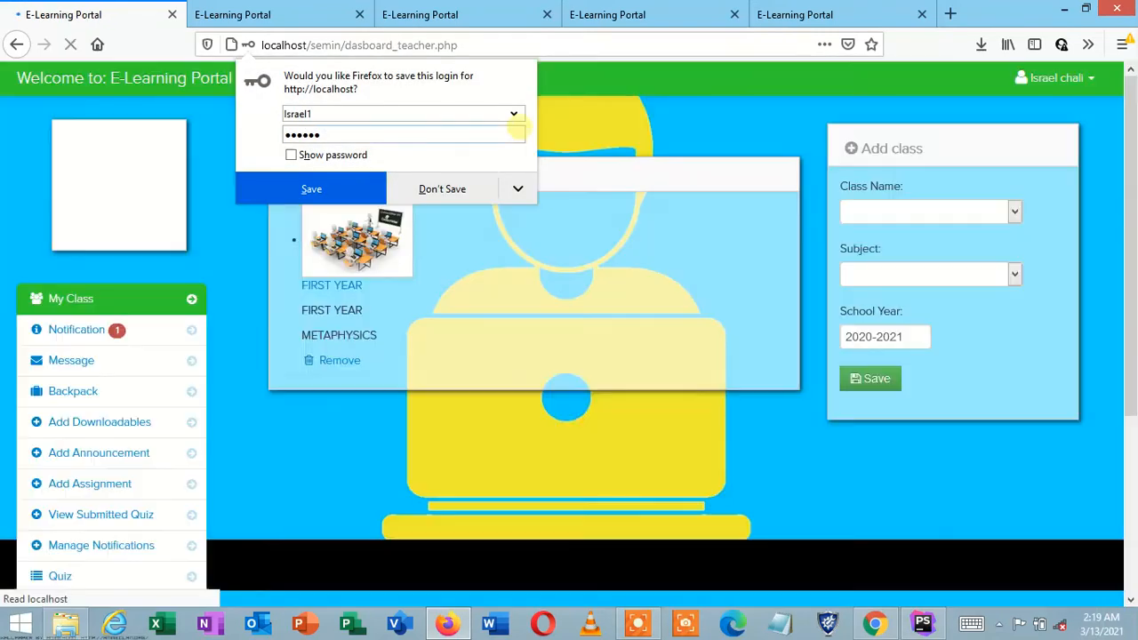
click(443, 196)
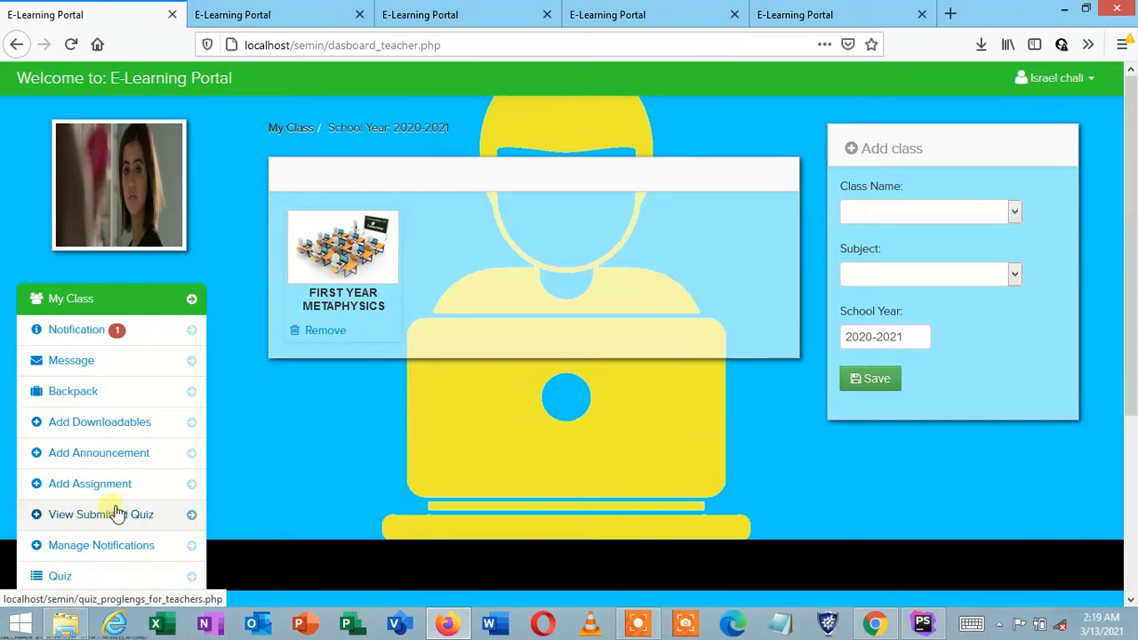
Step: Review the learner's submitted quiz result of 2 out of 2, then view the instructor's Notifications
click(168, 516)
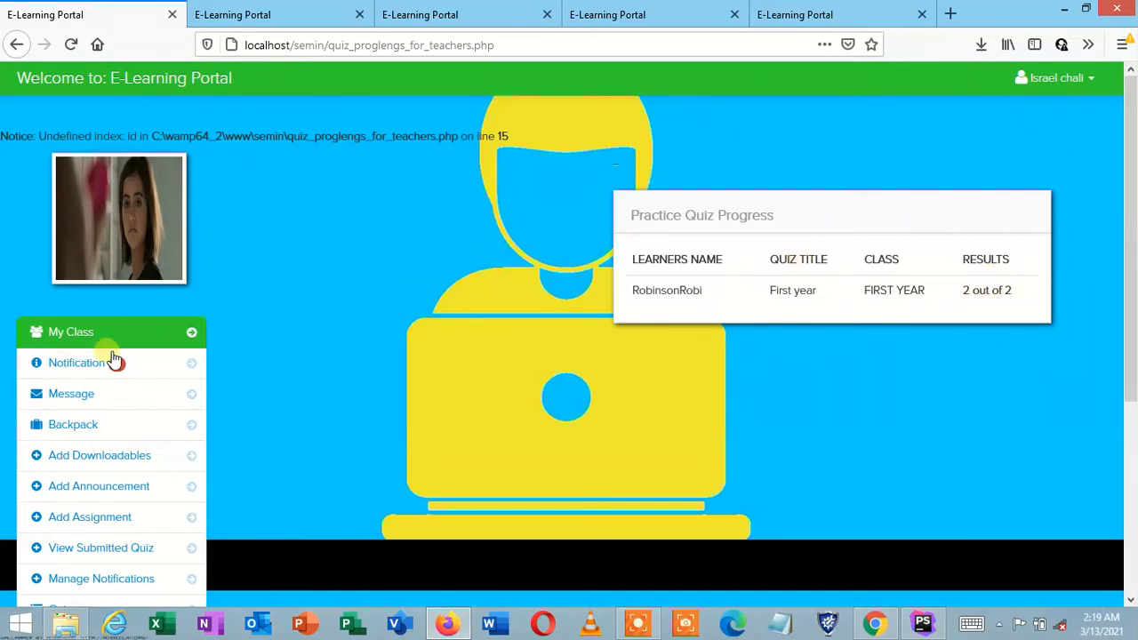
click(86, 372)
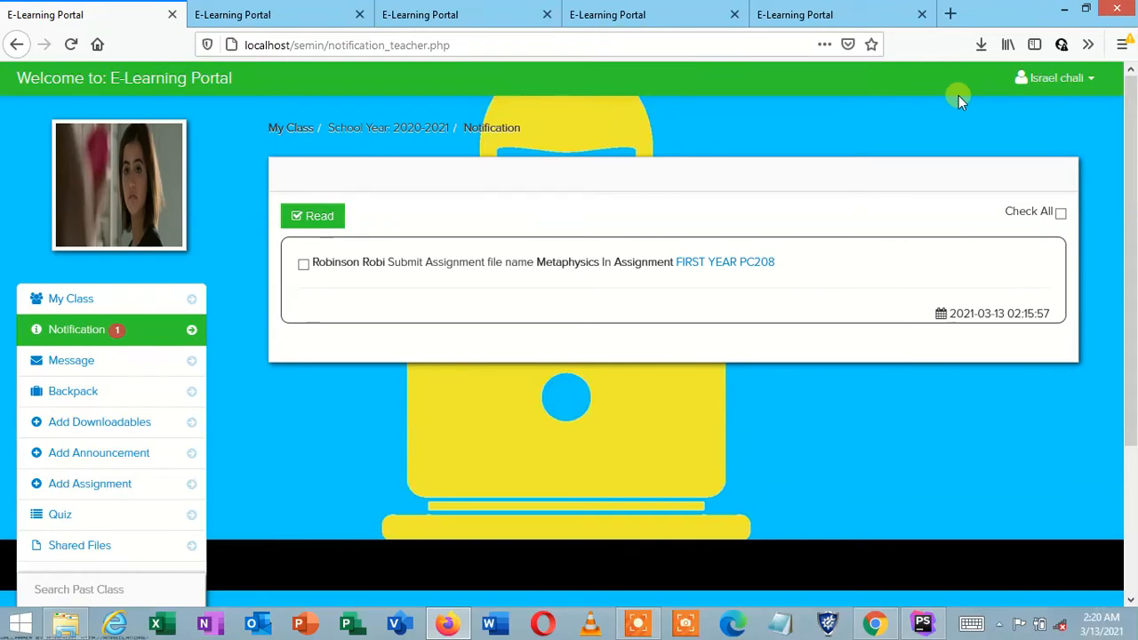
click(1044, 80)
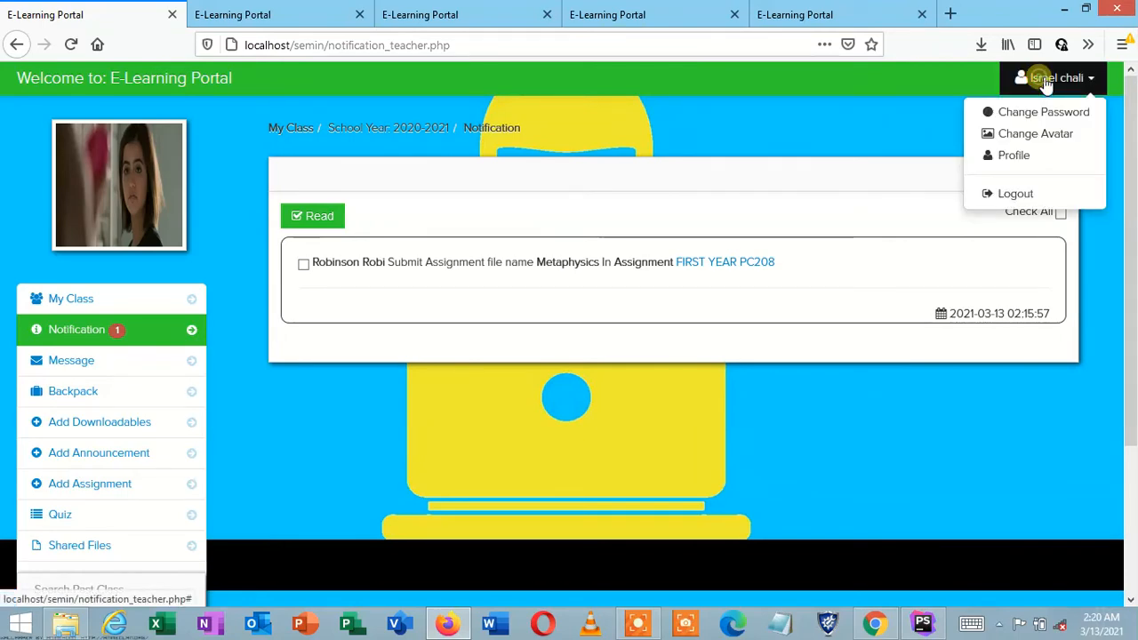
Step: Log out of the teacher account and sign in with the learner's credentials, declining to save the login
click(1044, 194)
click(905, 197)
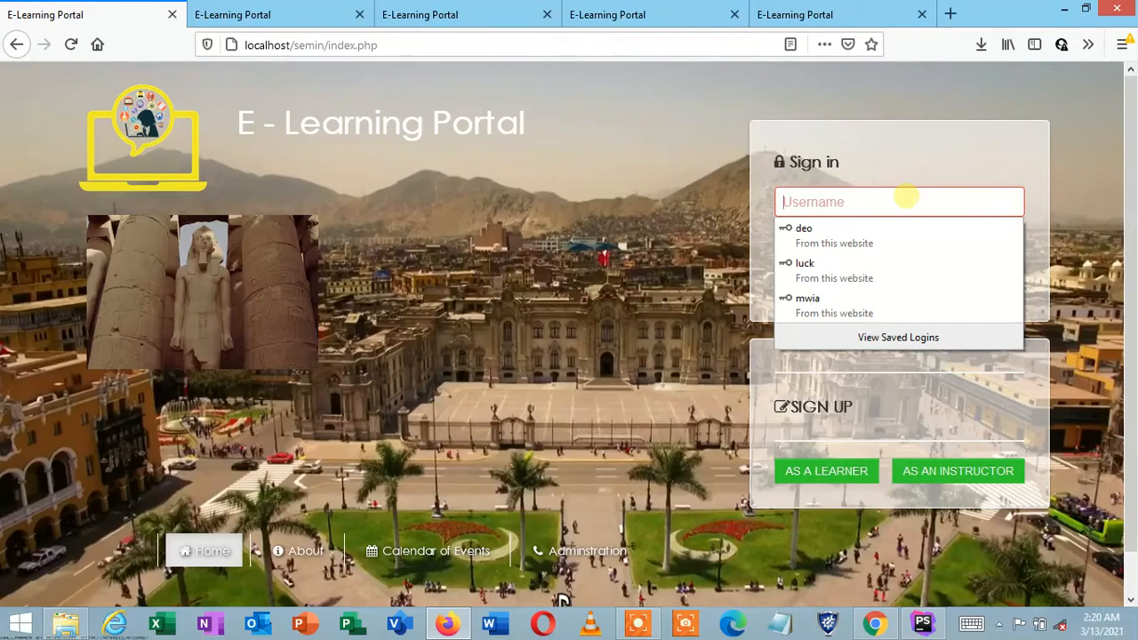
text(Robi)
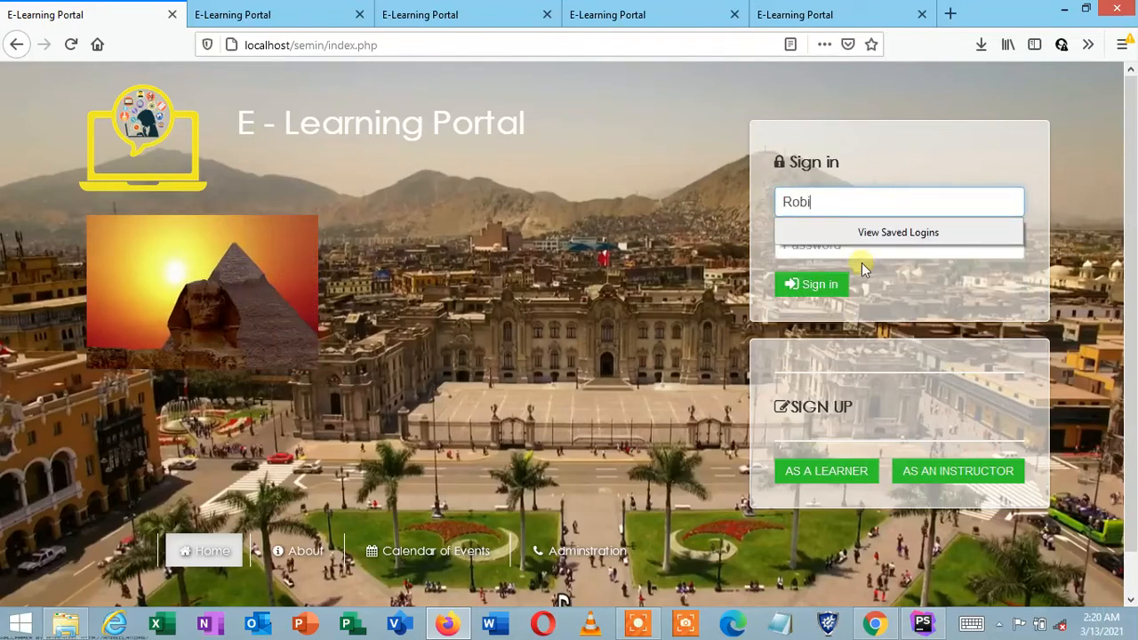
click(812, 254)
text(12)
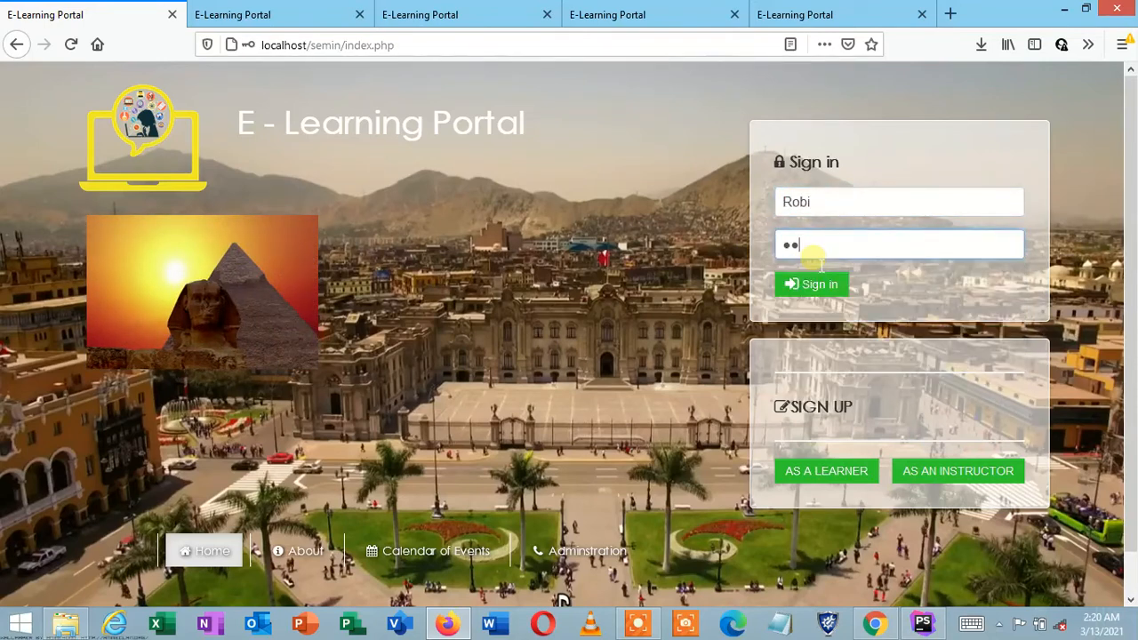
click(820, 284)
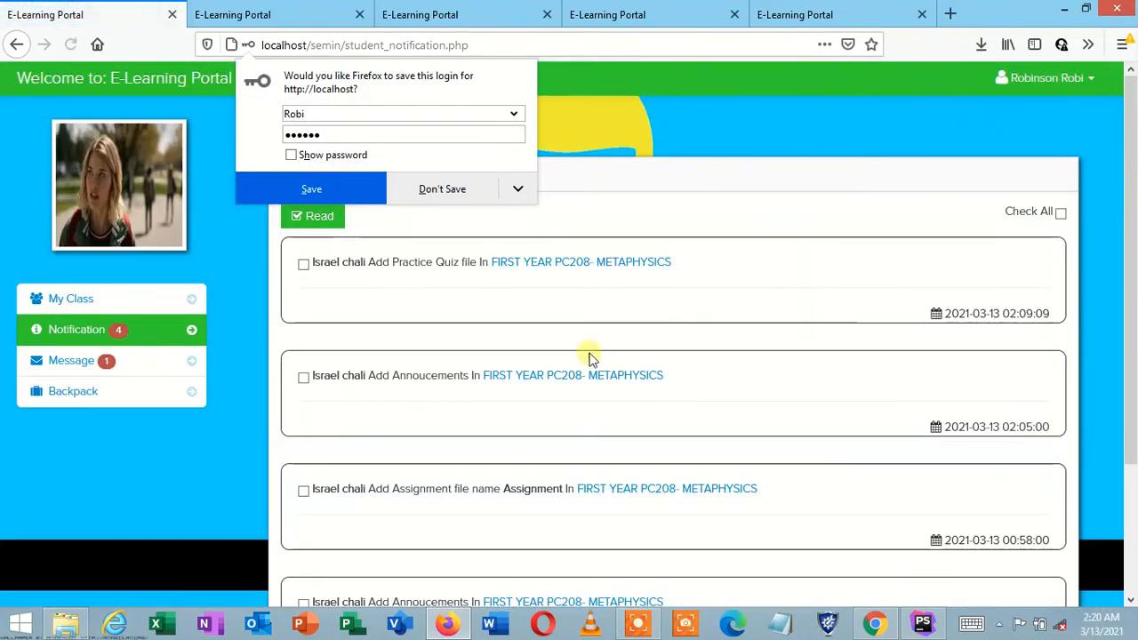
click(443, 189)
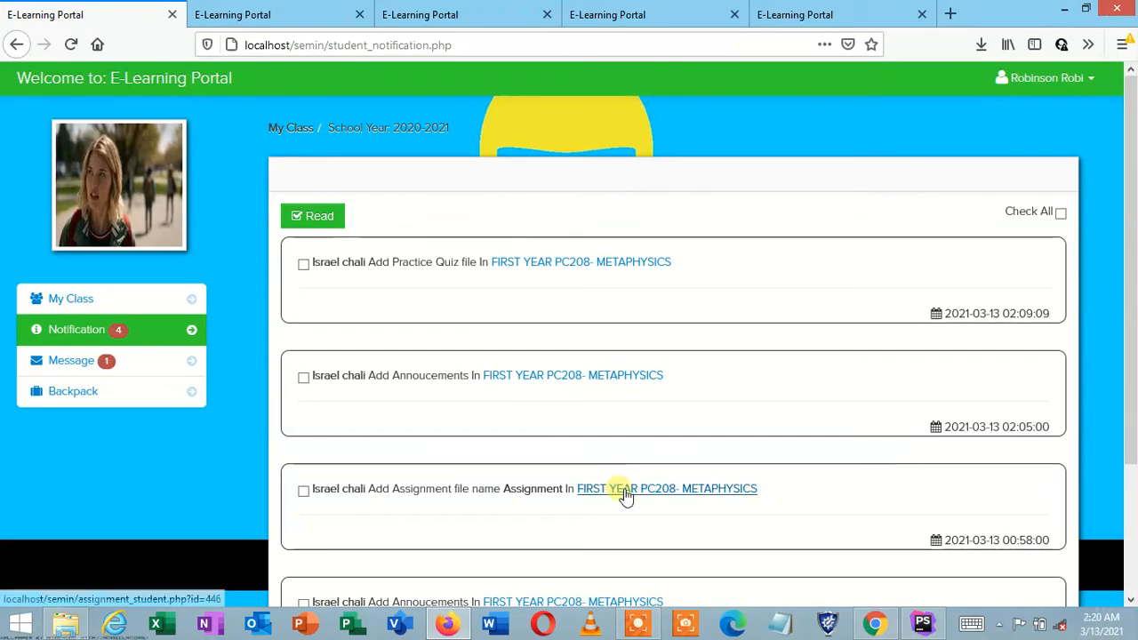
Step: Scroll through the learner's Notifications list to review the PC208 alerts
scroll(1131, 601, down, 3)
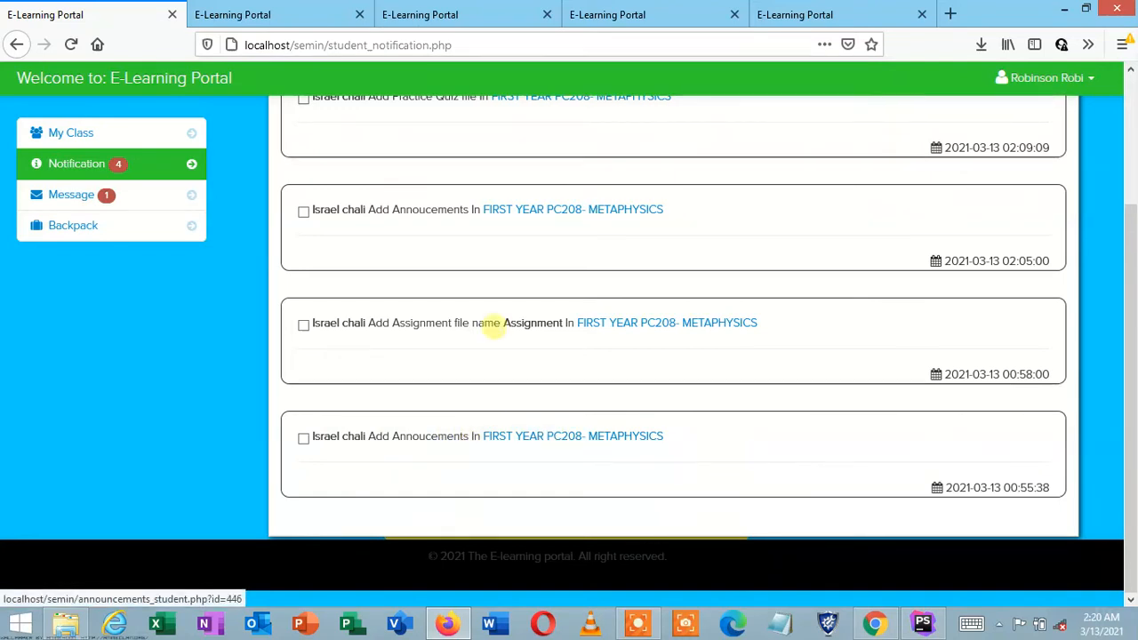
click(1131, 73)
click(1130, 73)
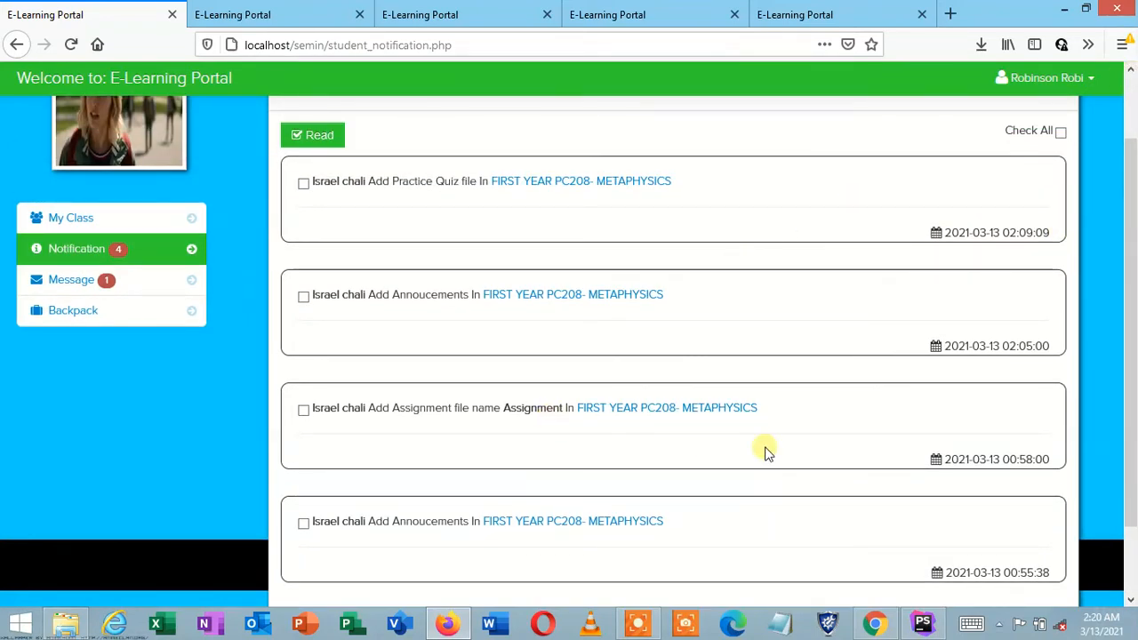
click(637, 624)
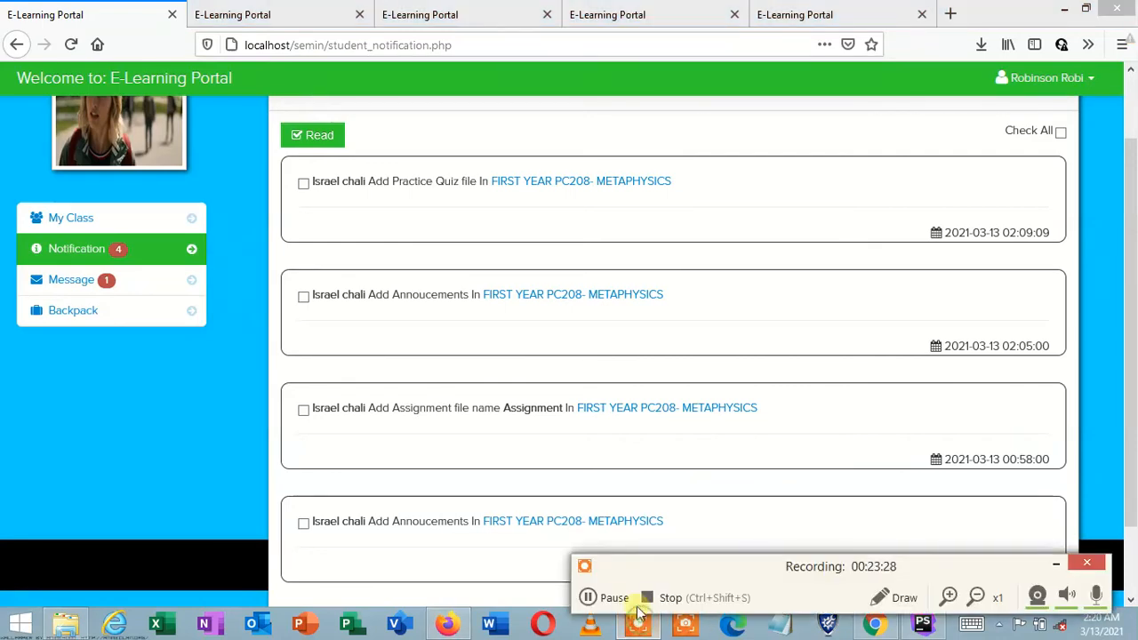
click(593, 598)
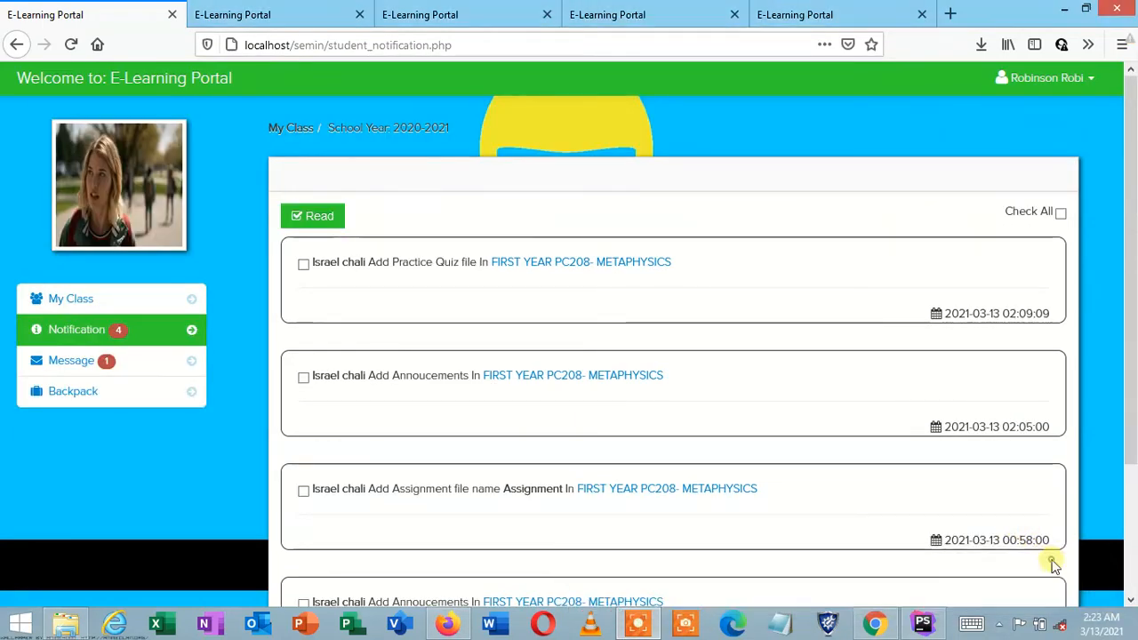
scroll(1134, 561, down, 2)
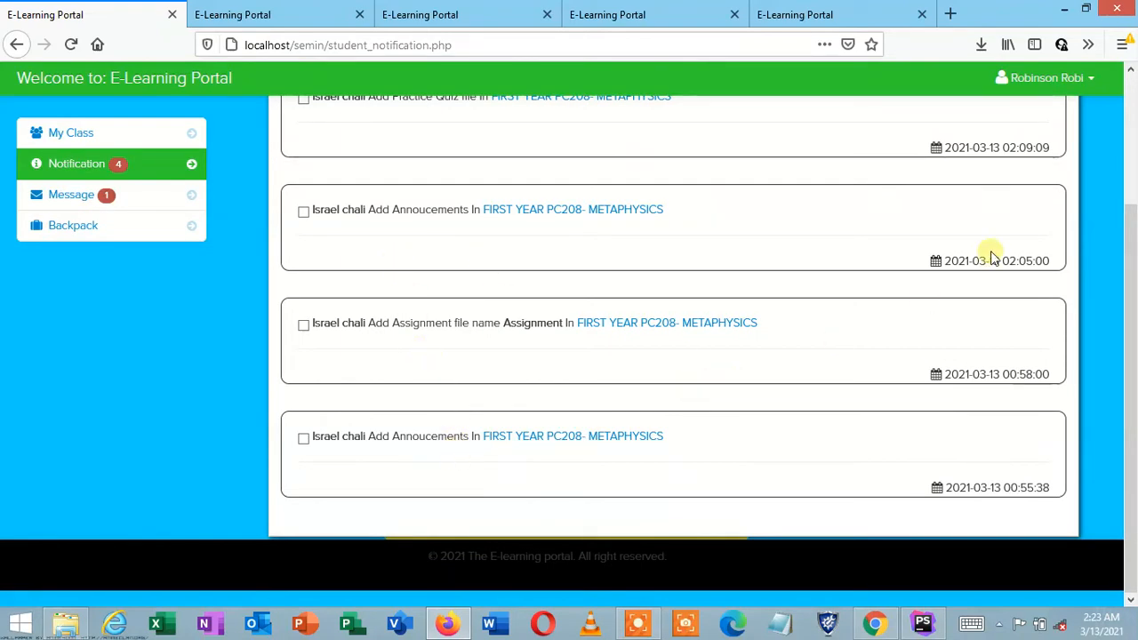
scroll(372, 340, up, 2)
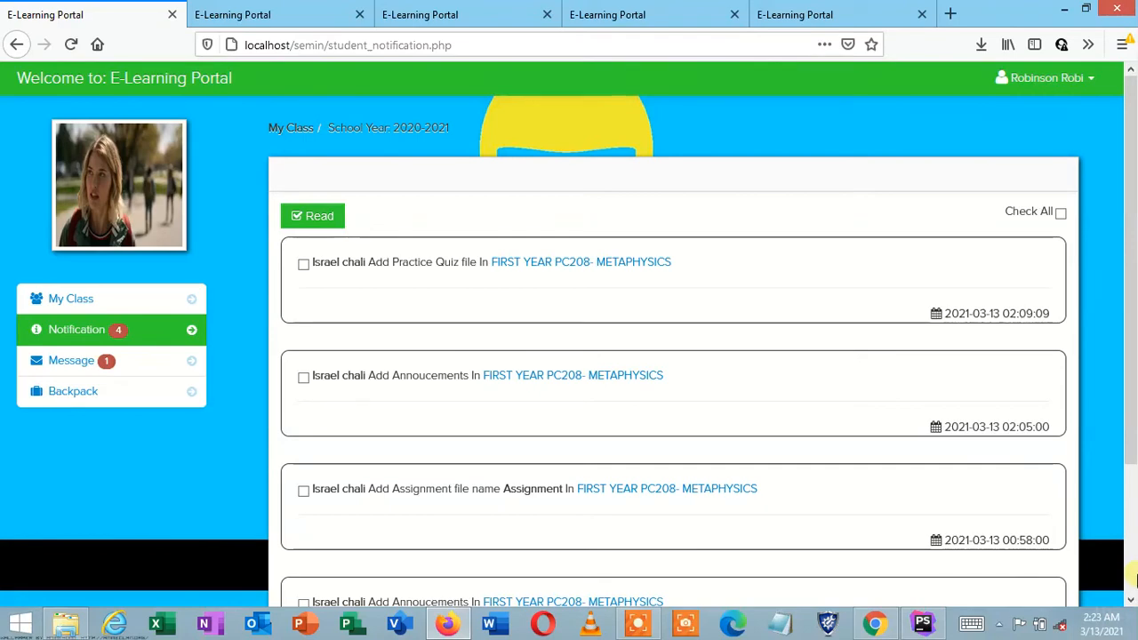
scroll(952, 526, down, 2)
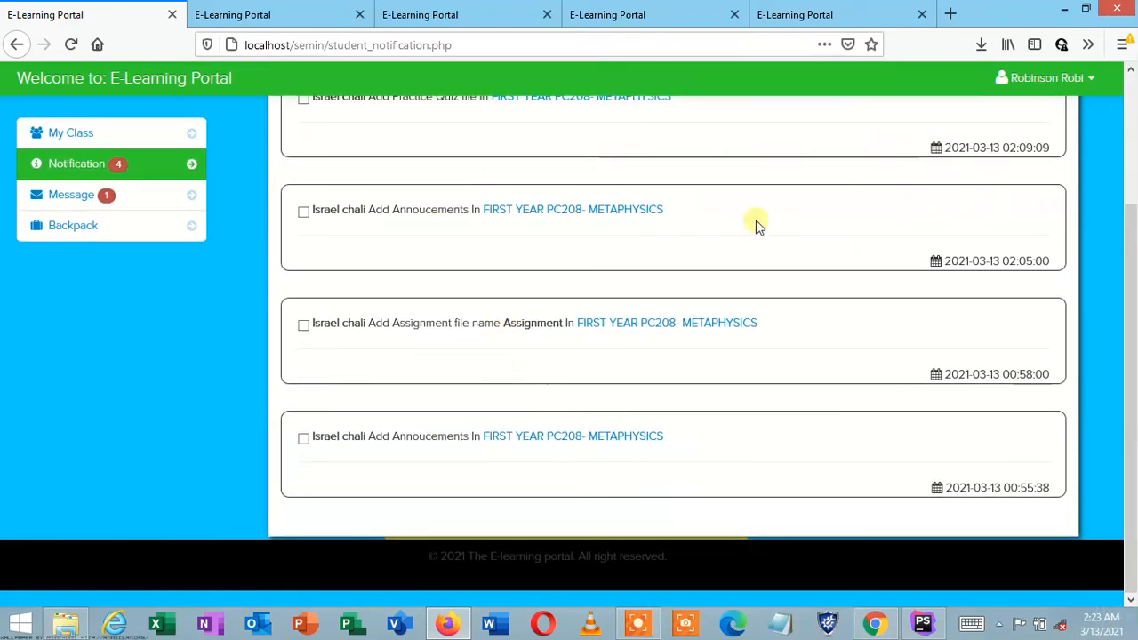
scroll(999, 148, up, 2)
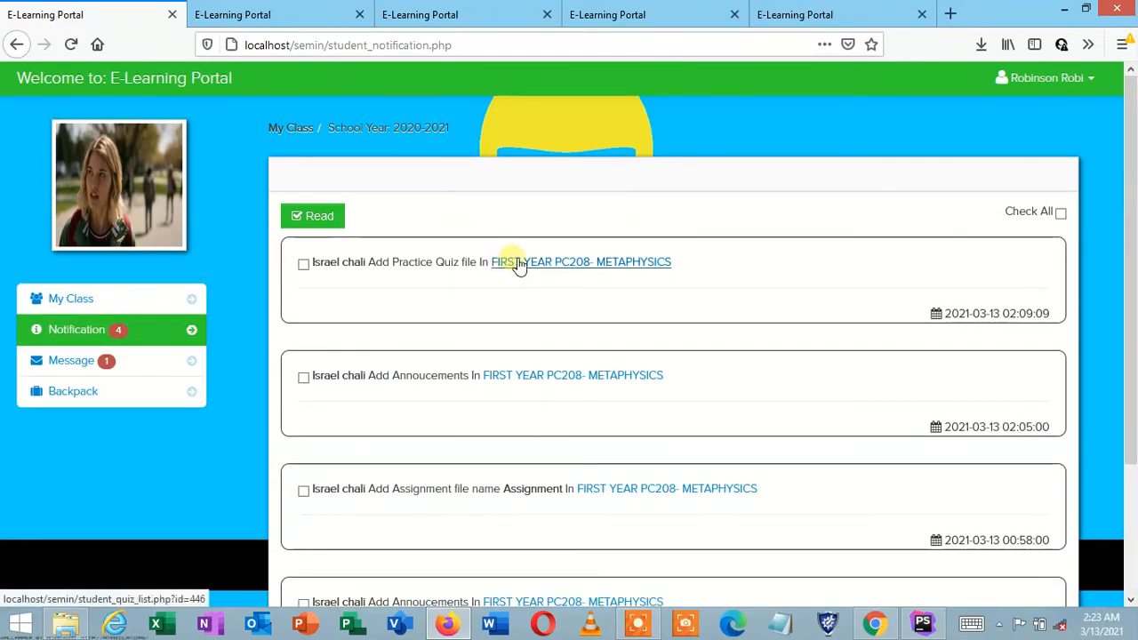
Step: Open the My Class dashboard and enter the FIRST YEAR METAPHYSICS class
click(75, 303)
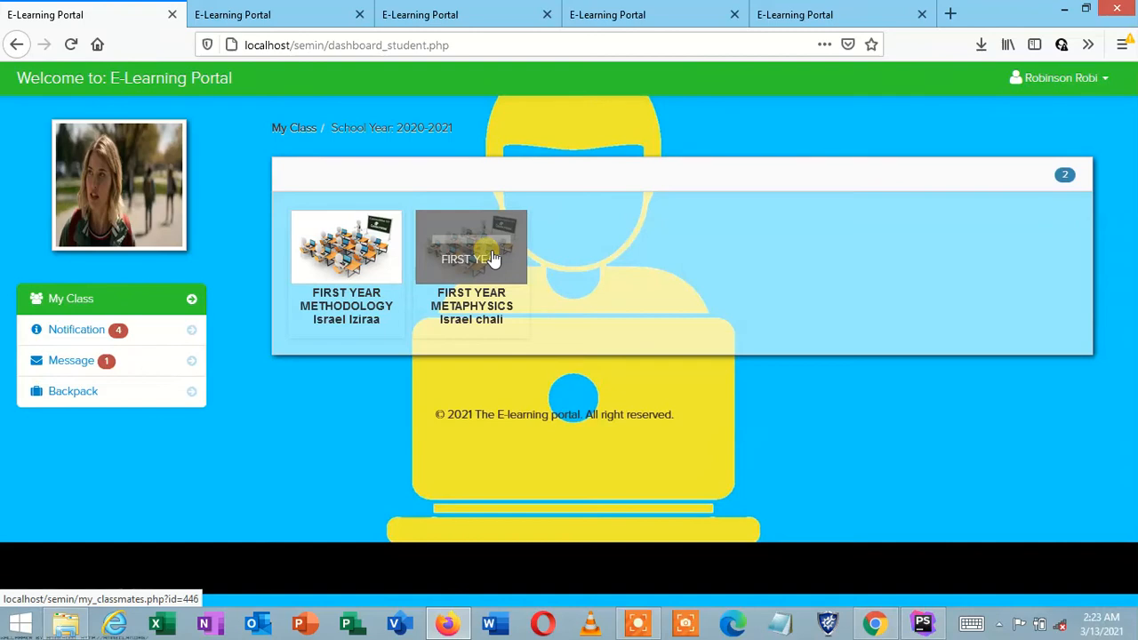
click(85, 329)
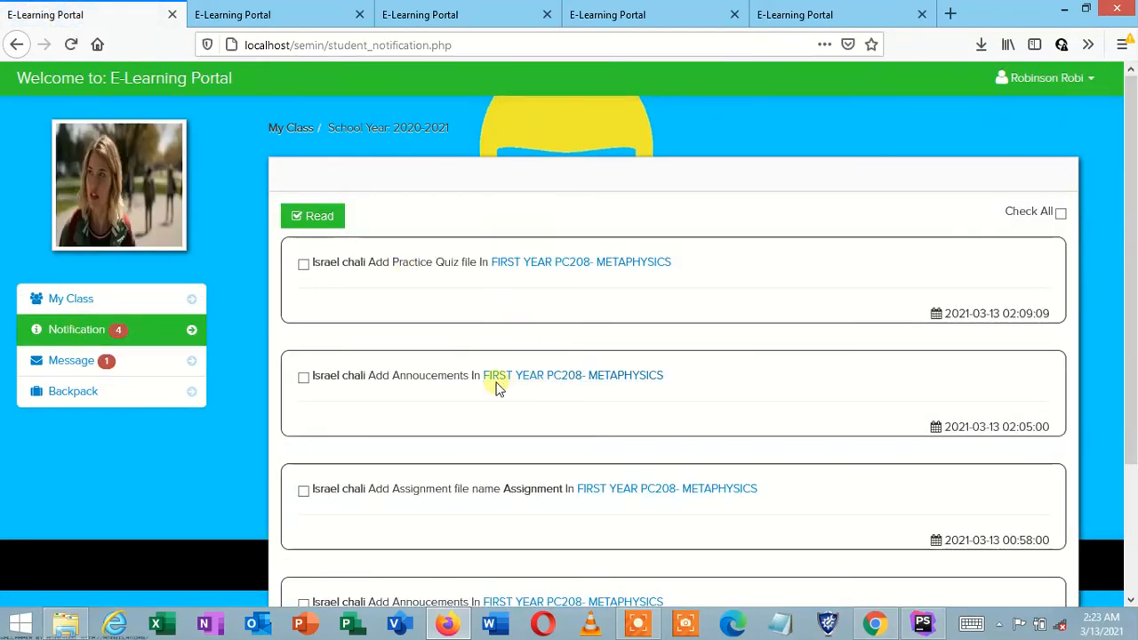
click(79, 303)
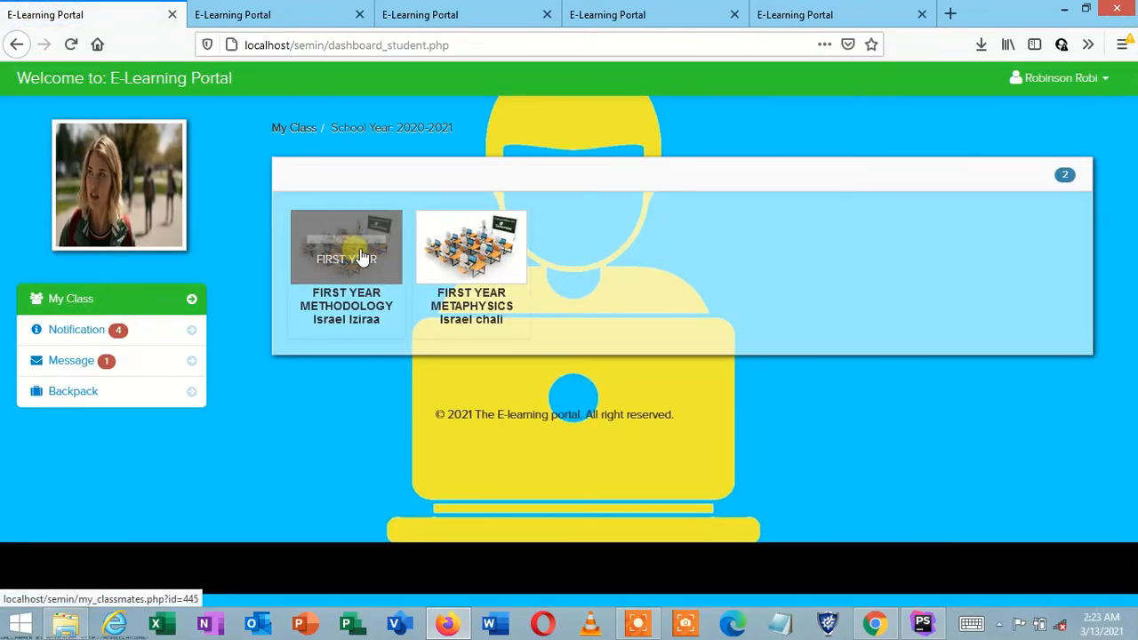
click(472, 254)
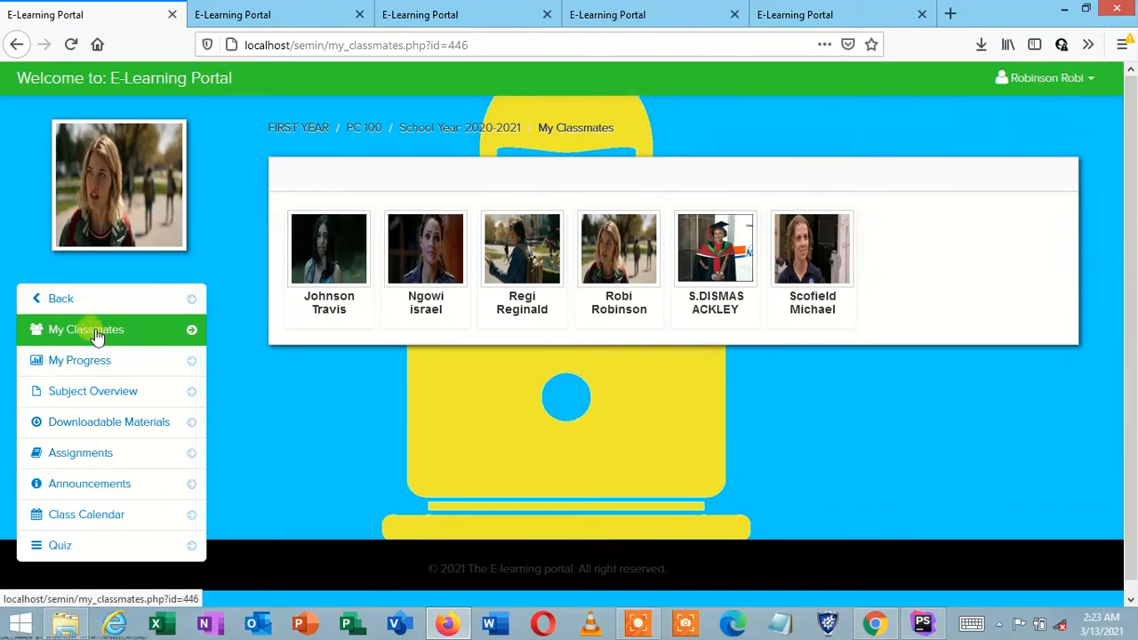
Step: Open the class's Downloadable Materials and view the First work PDF, then return
click(125, 426)
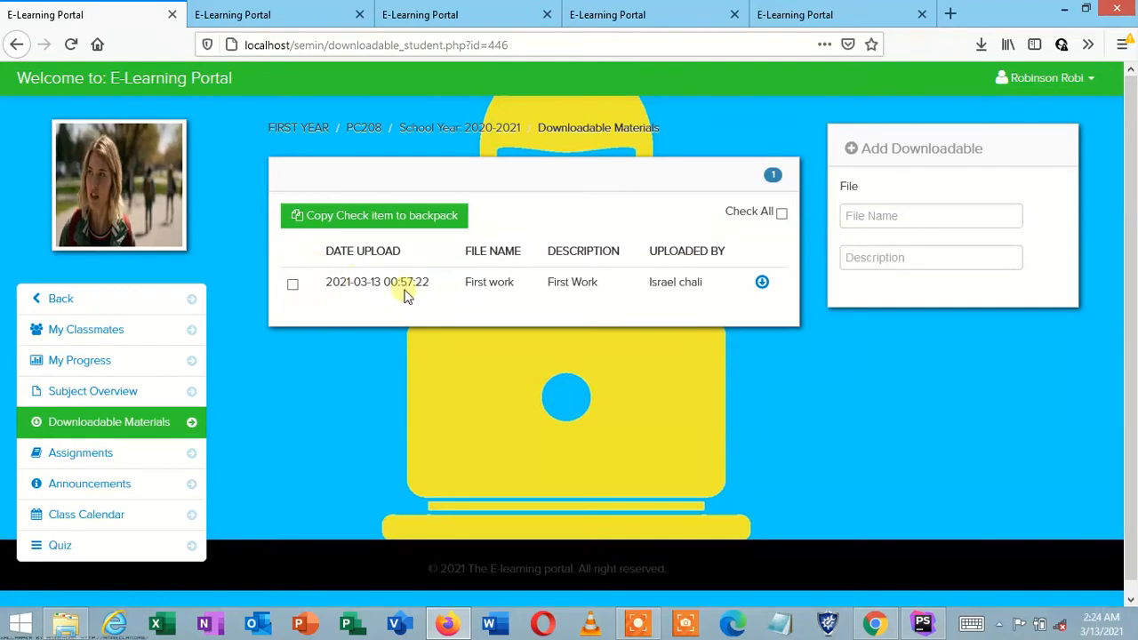
click(762, 282)
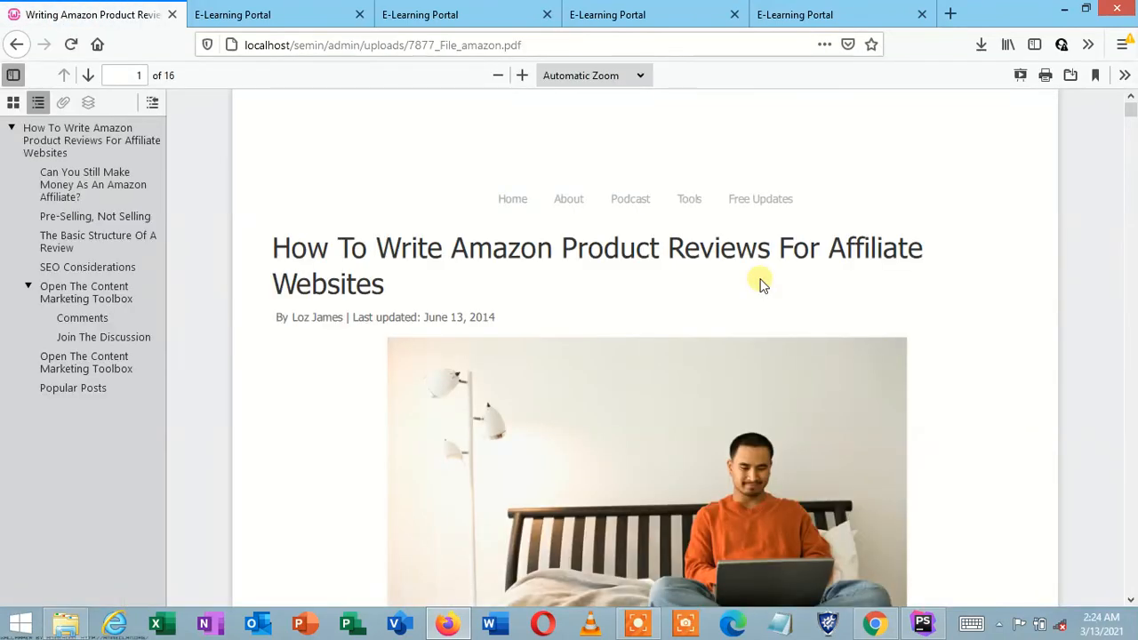
click(1069, 8)
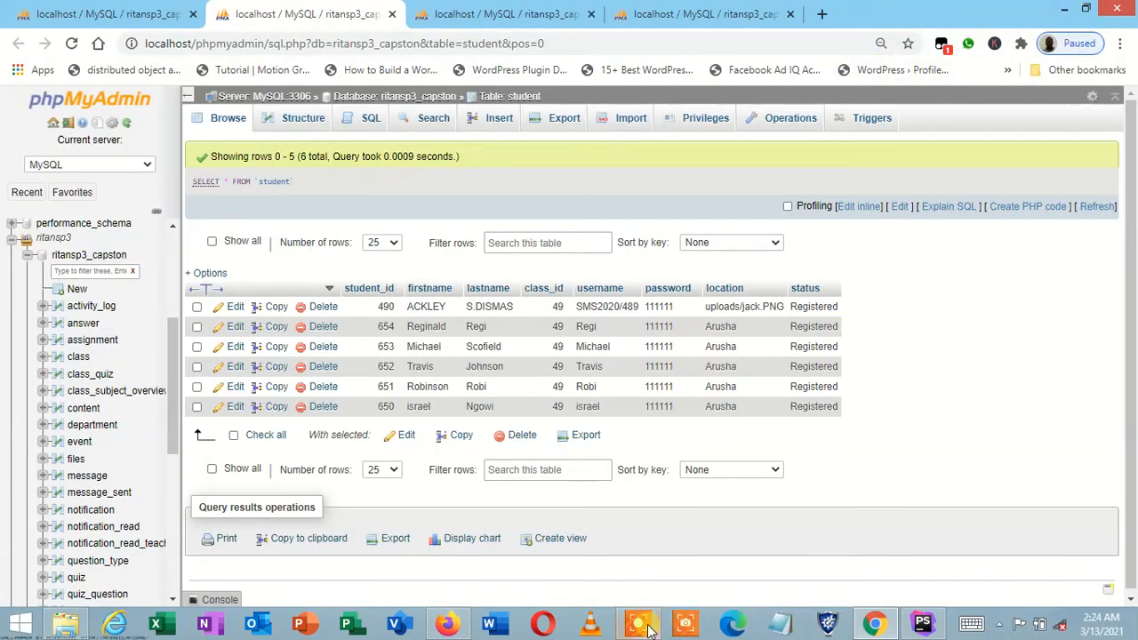
click(447, 624)
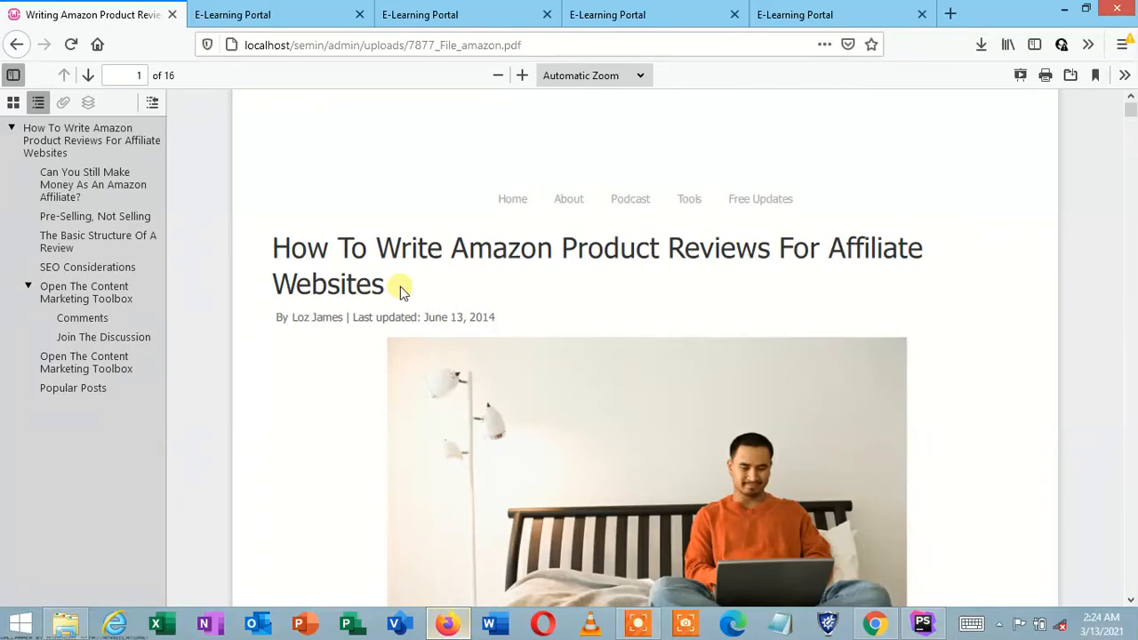
click(18, 45)
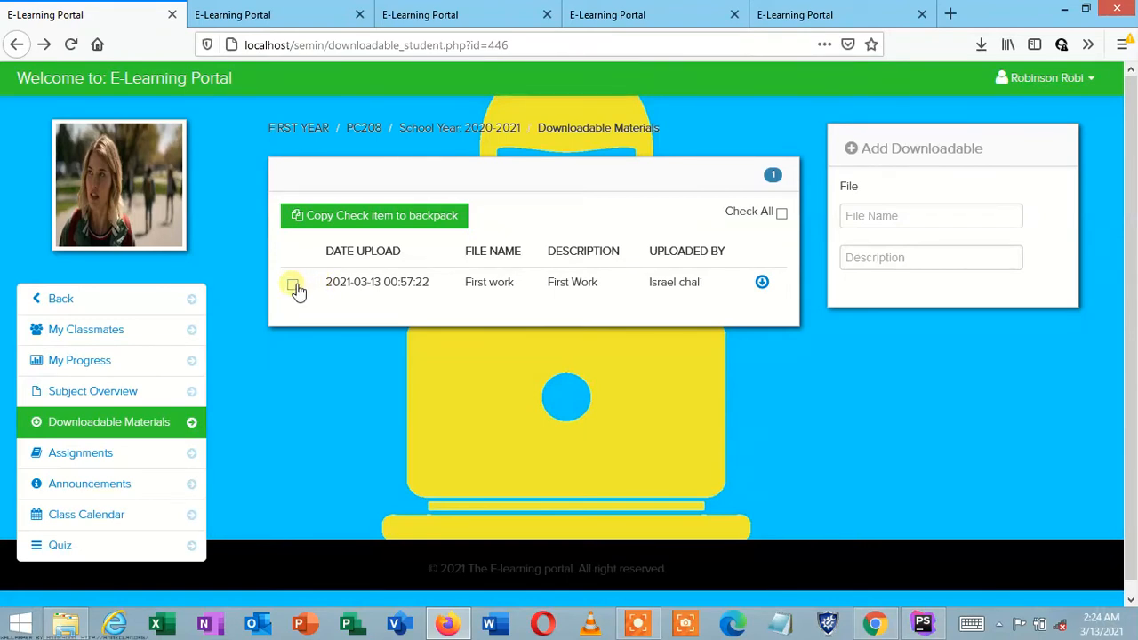
Step: Tick the First work file and copy it to the backpack, confirming with Yes
click(368, 222)
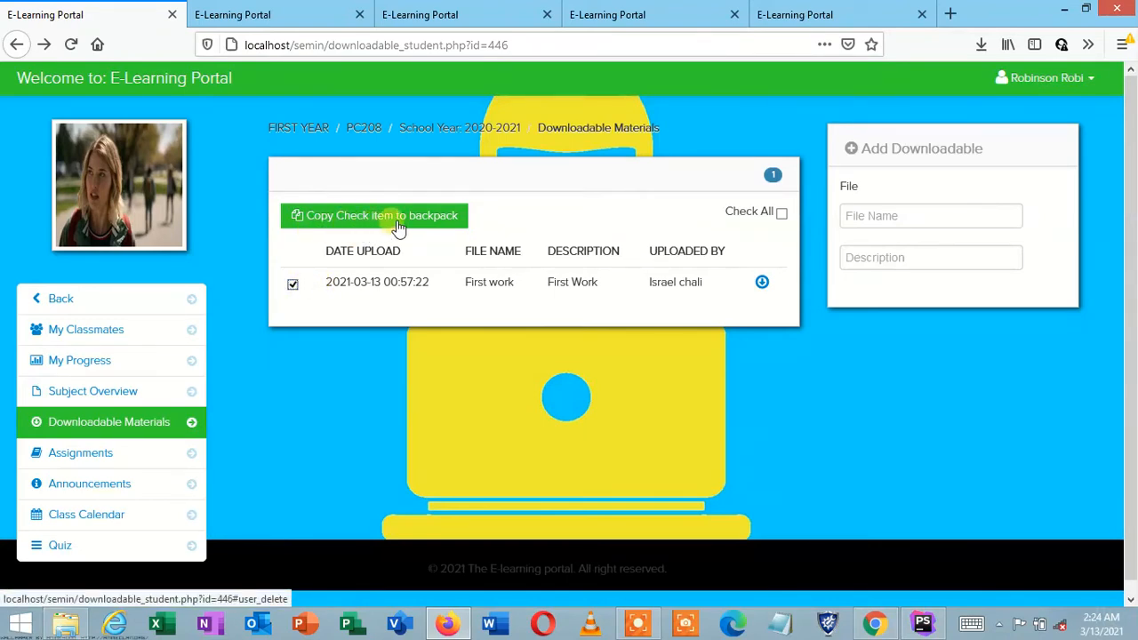
click(407, 223)
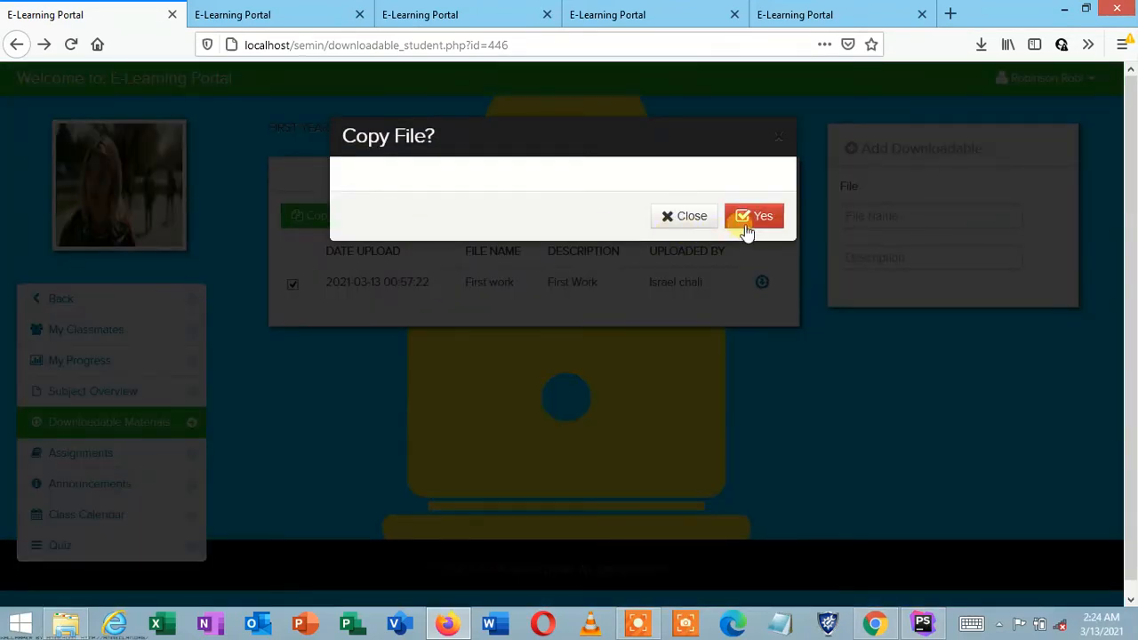
click(753, 223)
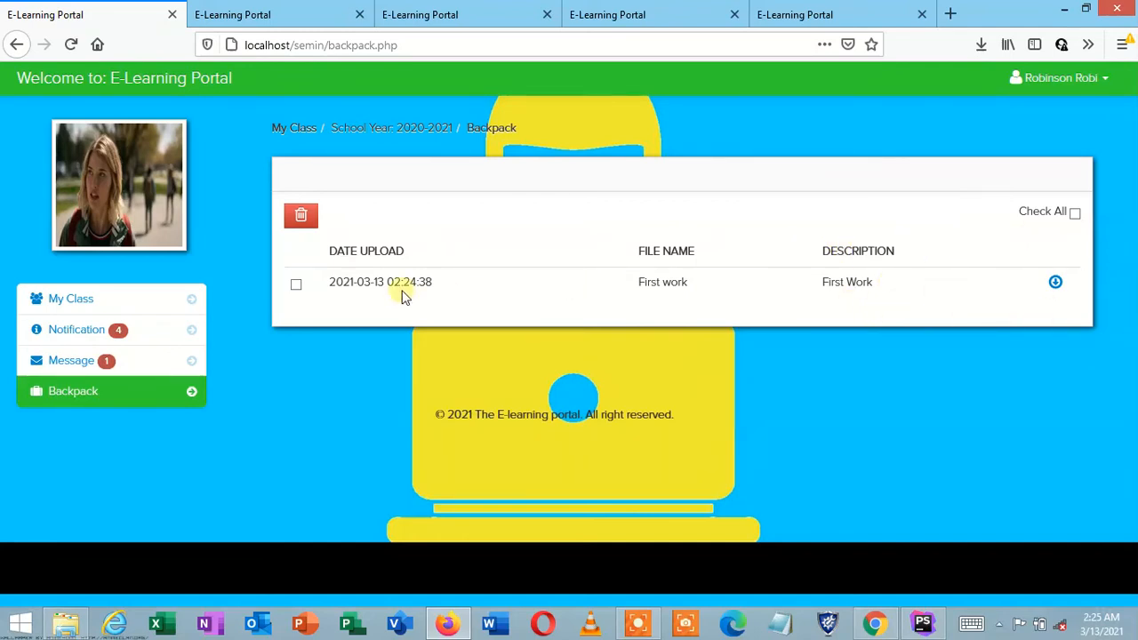
Step: Go from the Backpack back to the learner's Notifications list
click(98, 331)
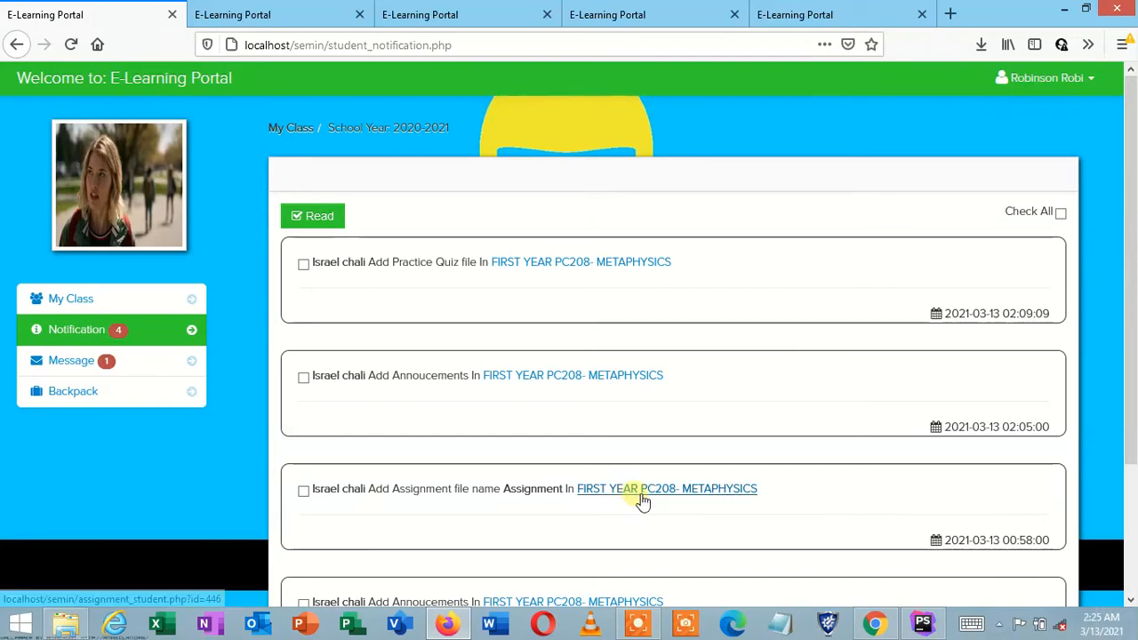
Step: Open the Messages inbox to see the instructor's 'Well done' message
click(1131, 597)
click(1131, 597)
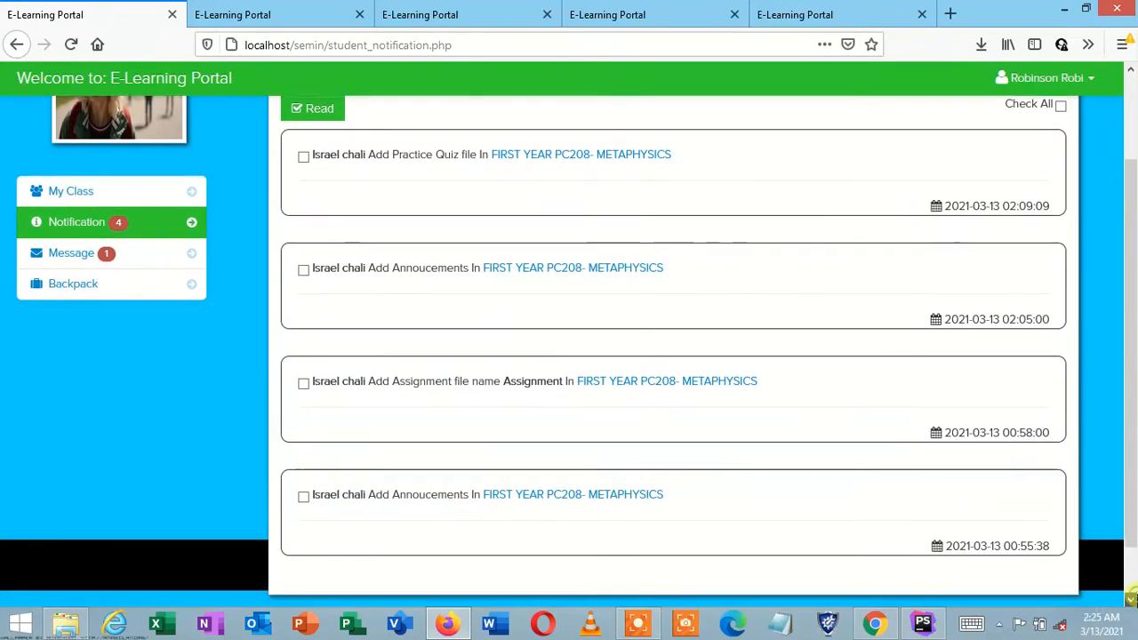
click(1131, 597)
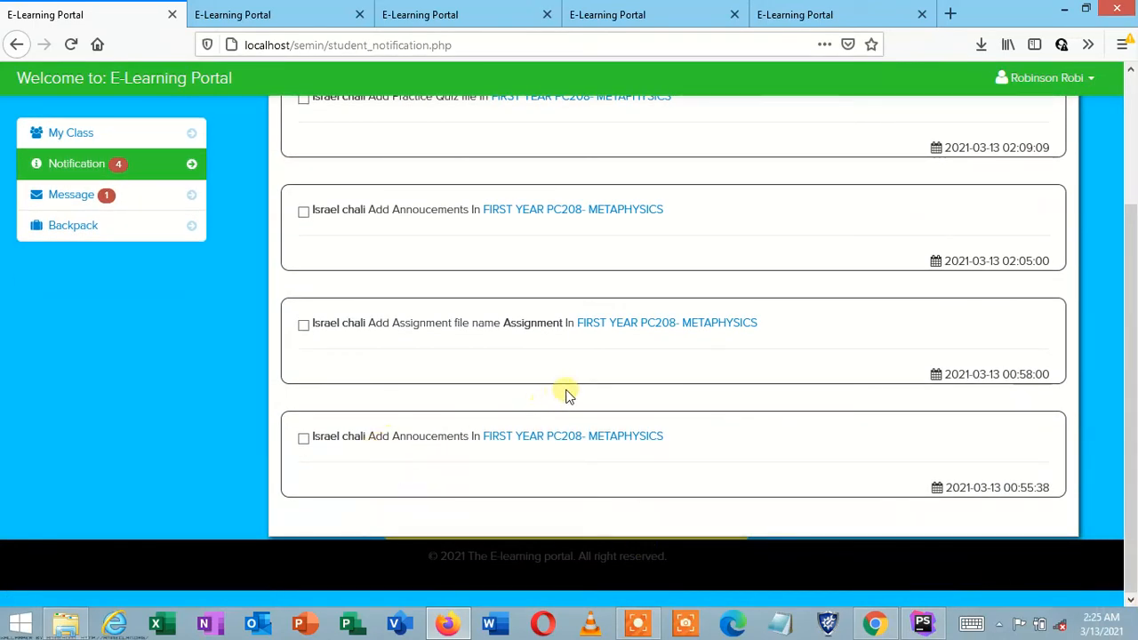
scroll(942, 187, up, 3)
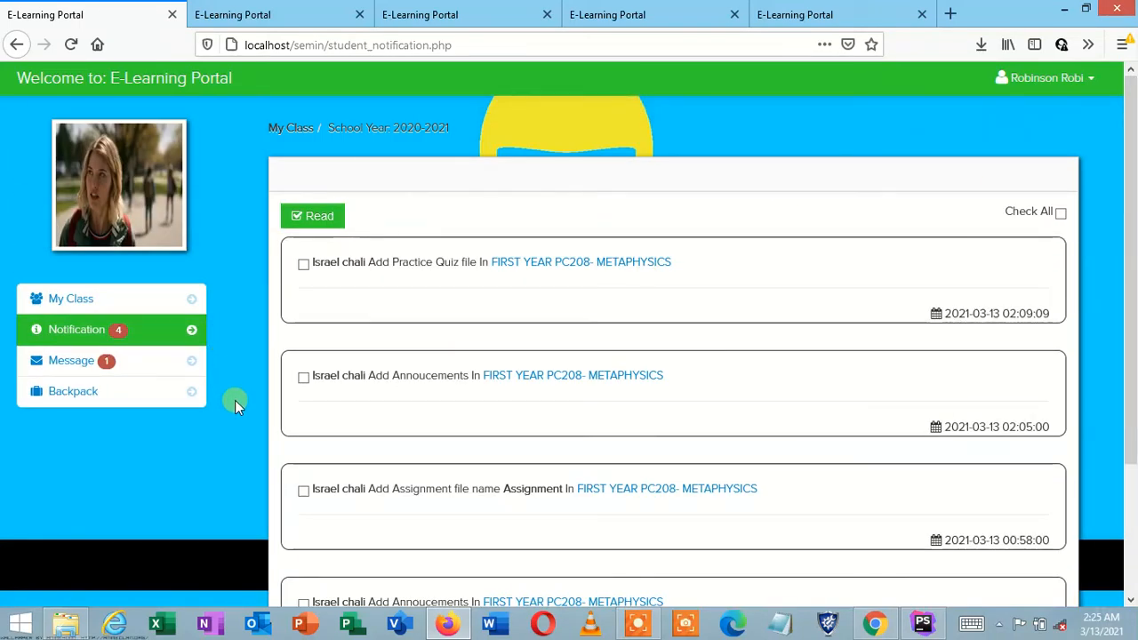
click(86, 366)
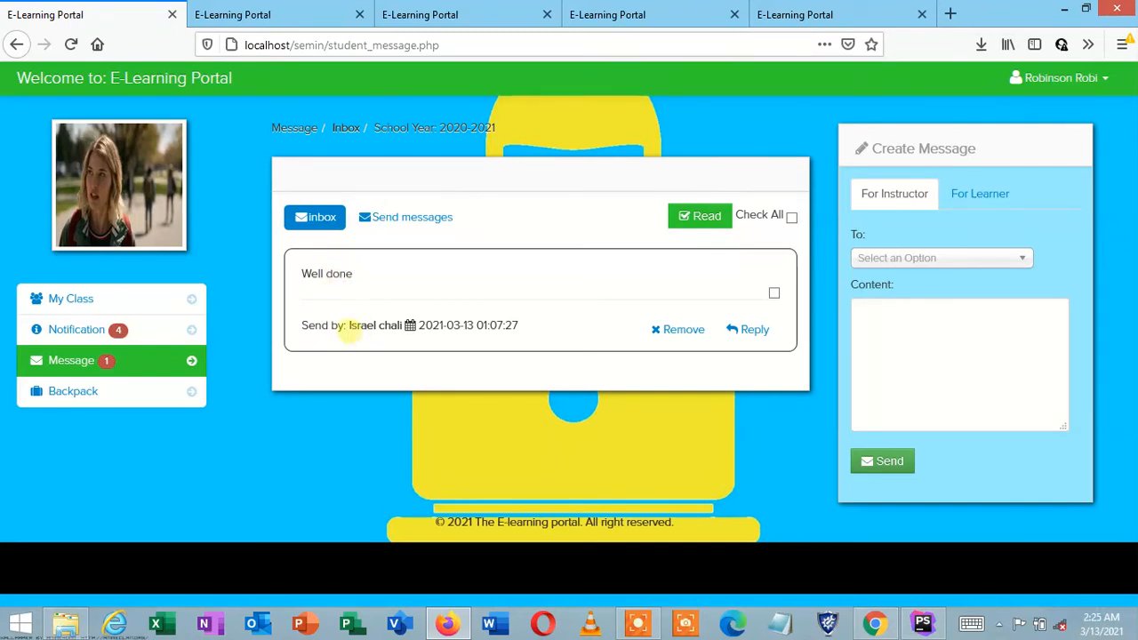
drag(345, 325, 377, 325)
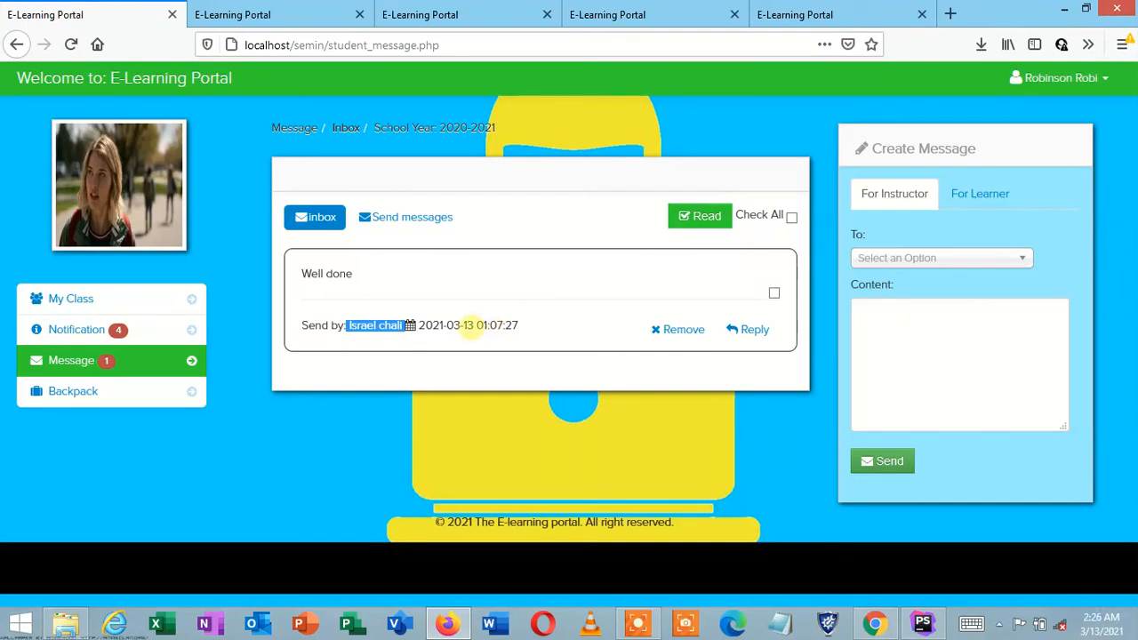
click(471, 327)
drag(474, 326, 426, 326)
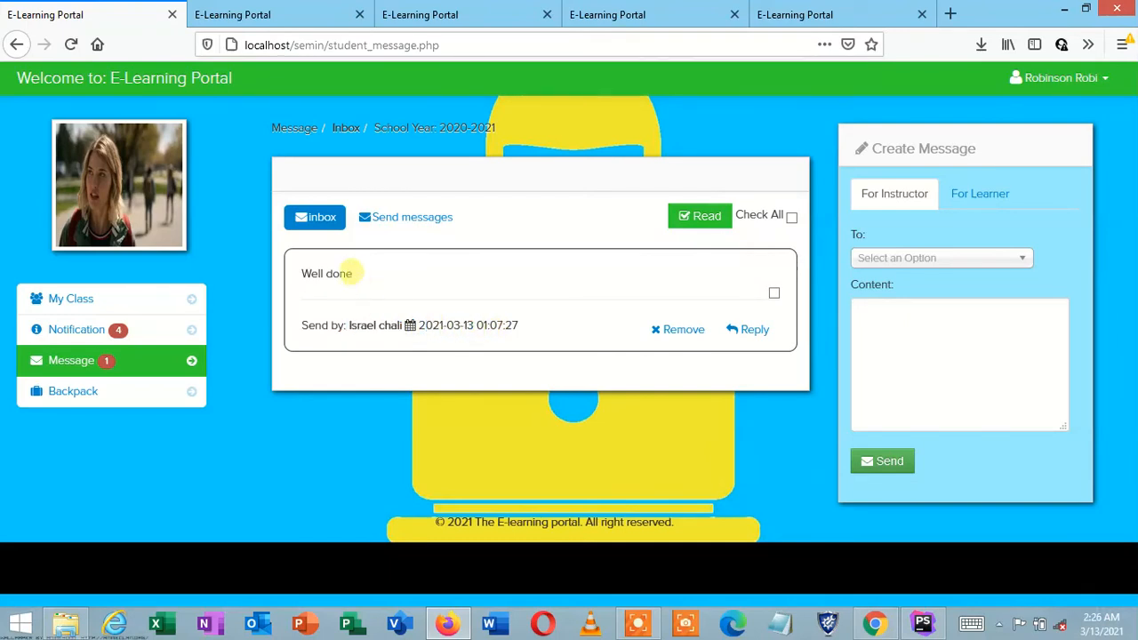
drag(352, 273, 302, 274)
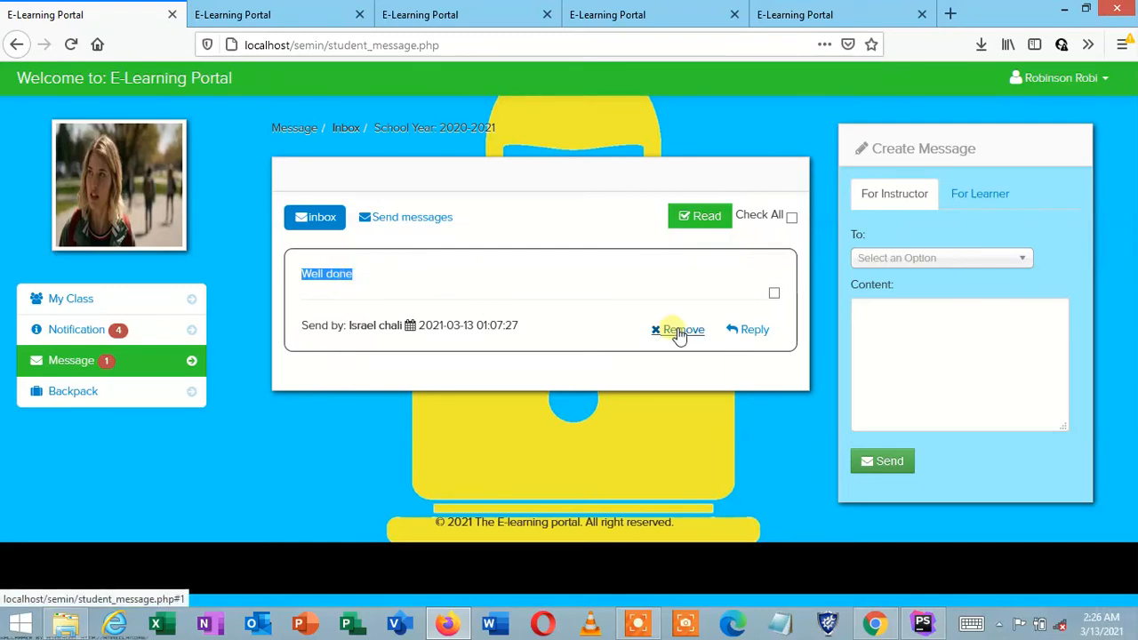
click(737, 332)
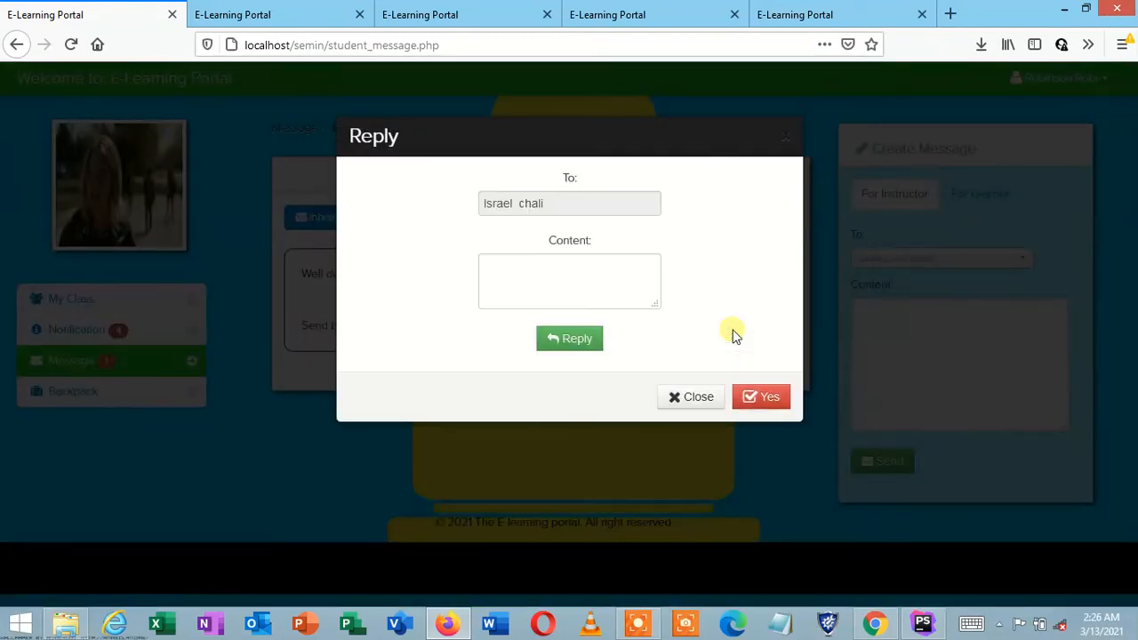
click(530, 264)
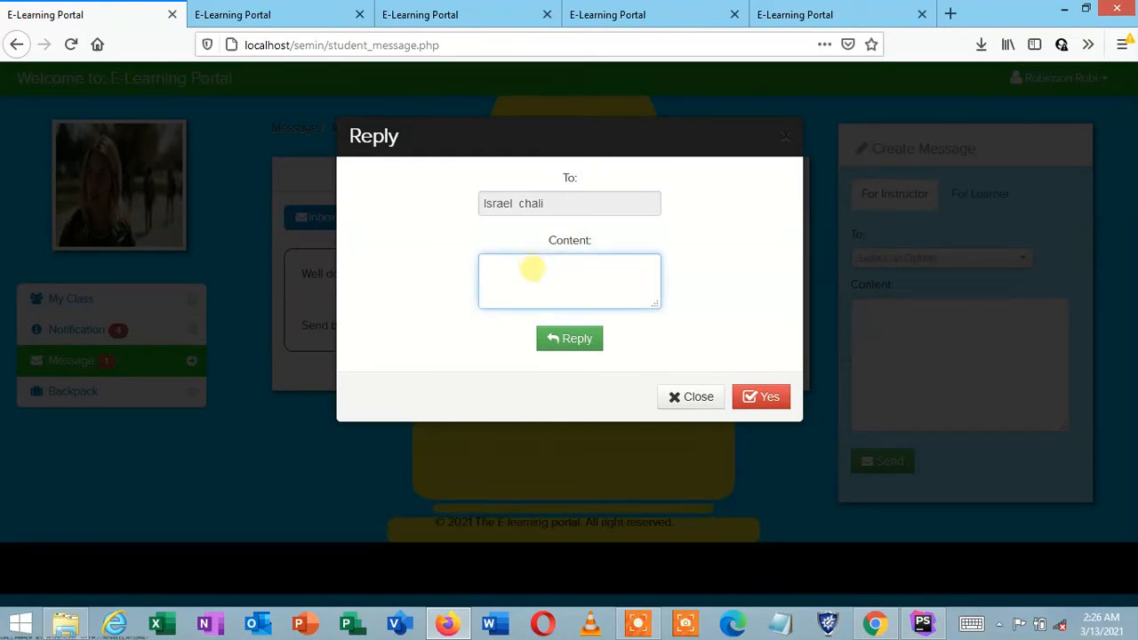
click(576, 340)
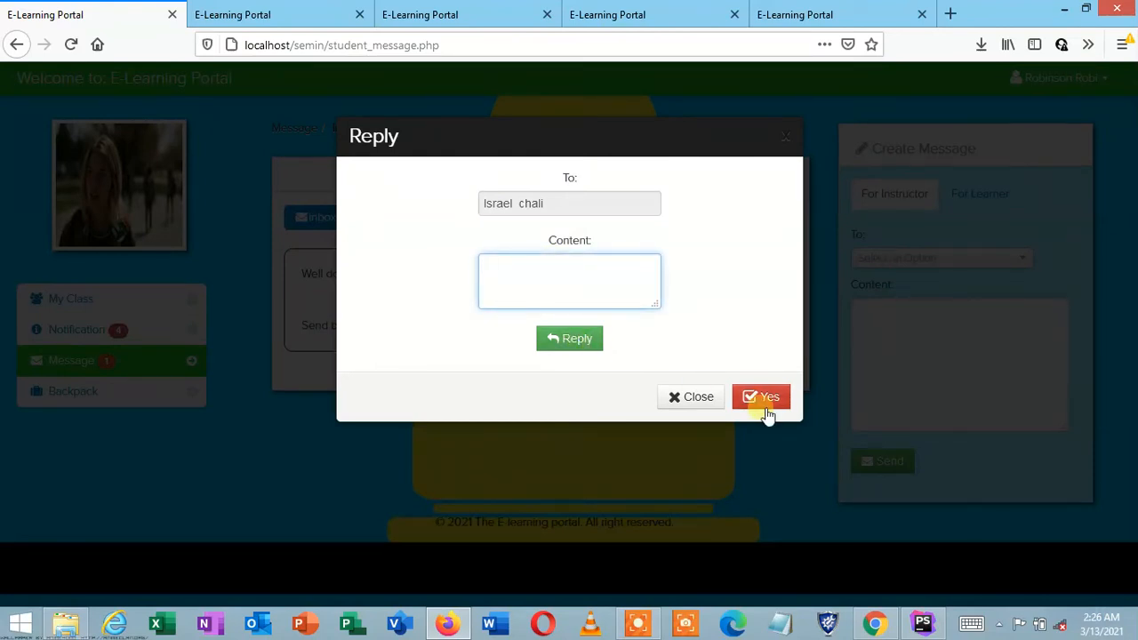
click(788, 137)
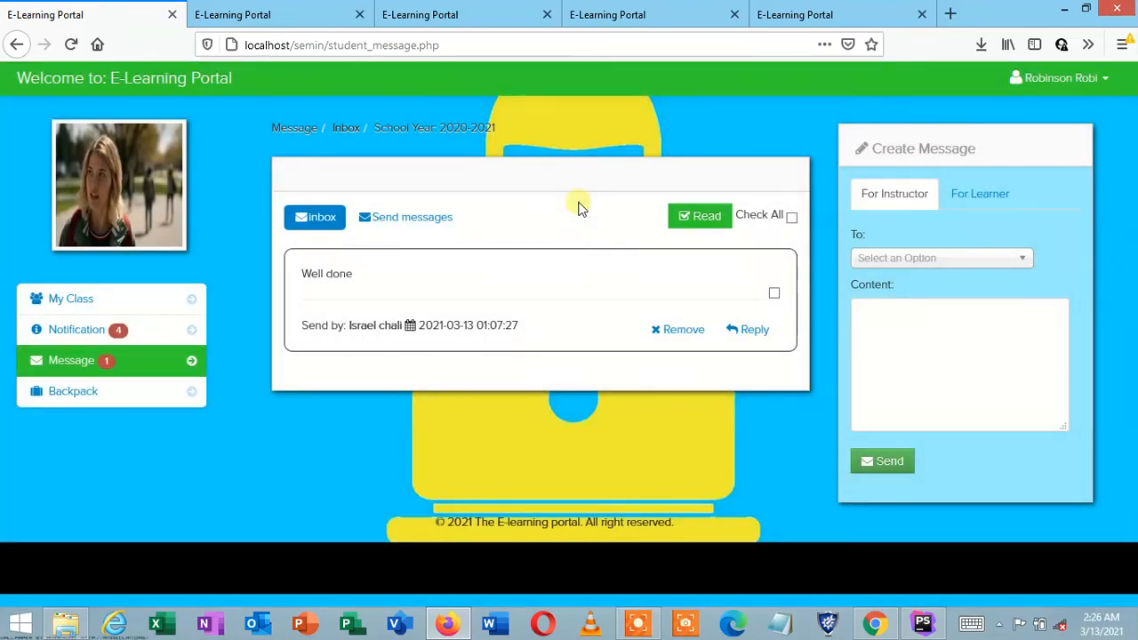
click(138, 304)
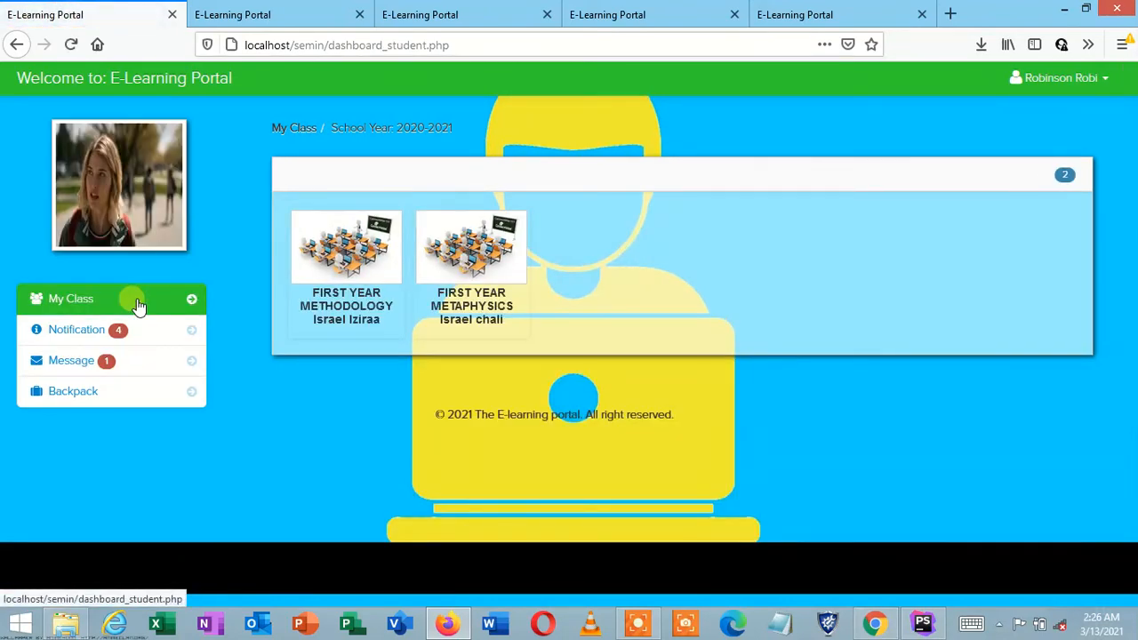
Step: Check the backpack, enter the Metaphysics class, and view its progress: assignment 66, quiz 2/2
click(148, 394)
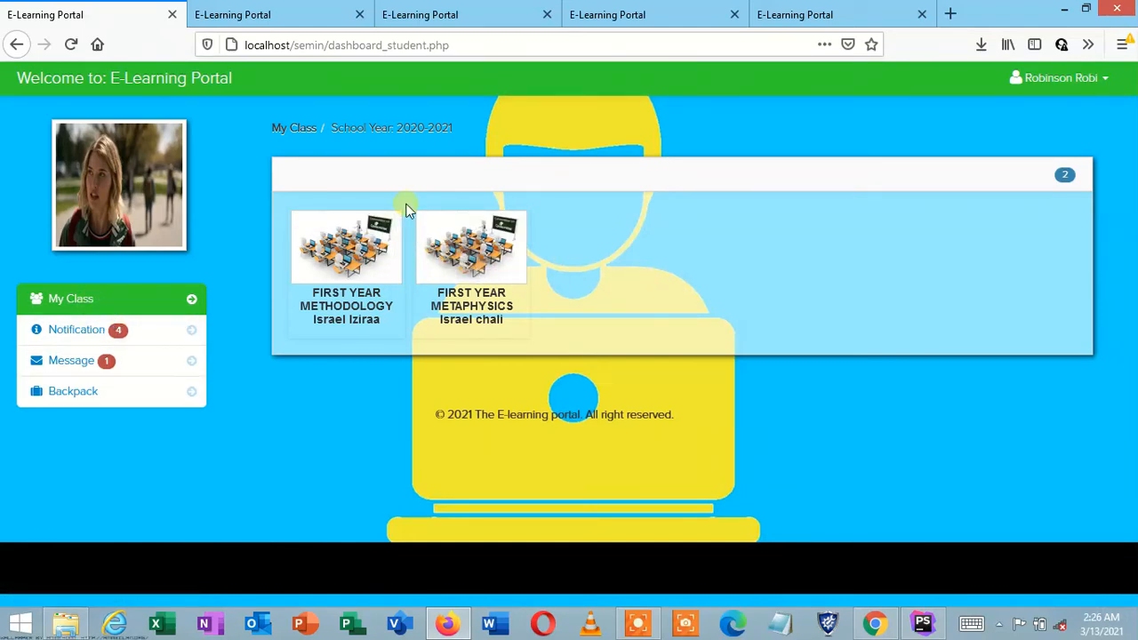
click(488, 263)
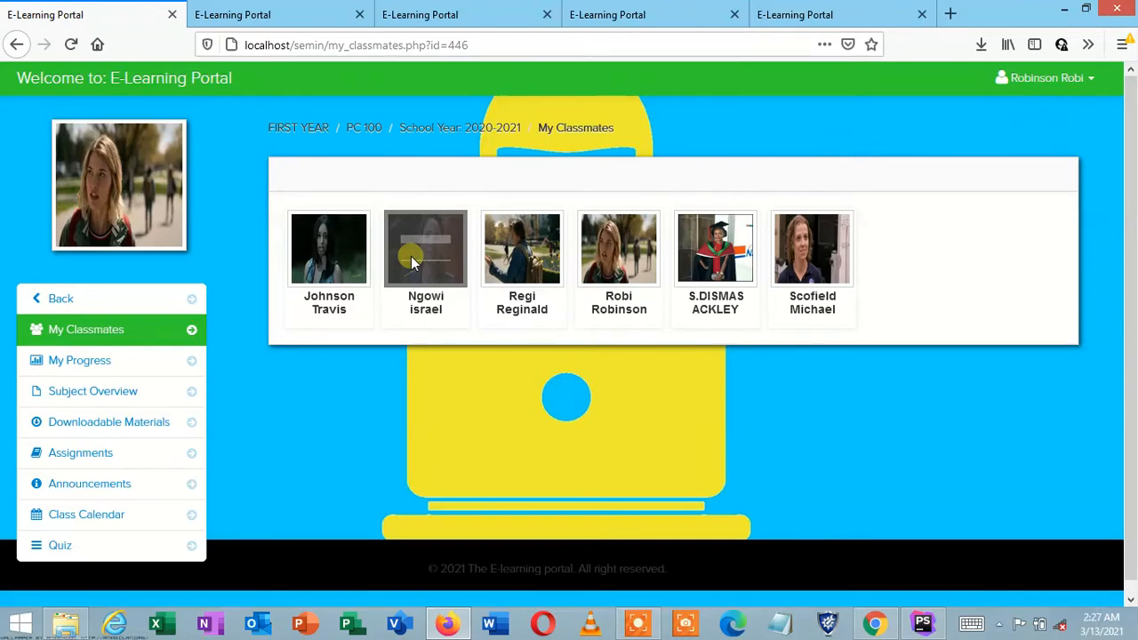
click(143, 359)
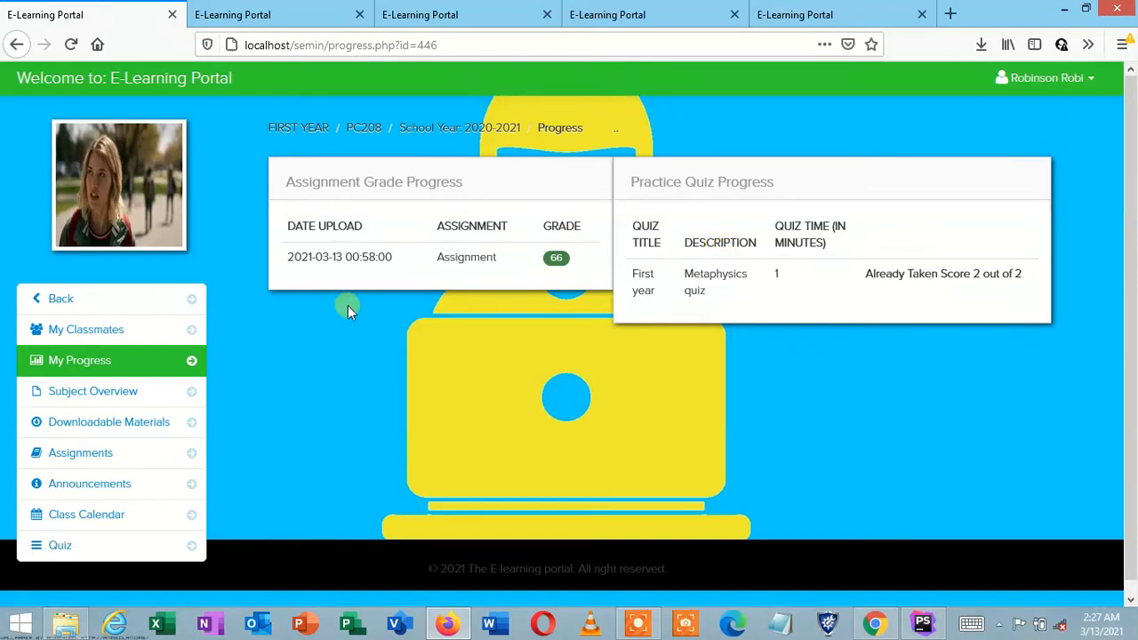
Step: Open PC208's Downloadable Materials under Subject Overview, showing the 'First work' file from 2021-03-13
click(126, 394)
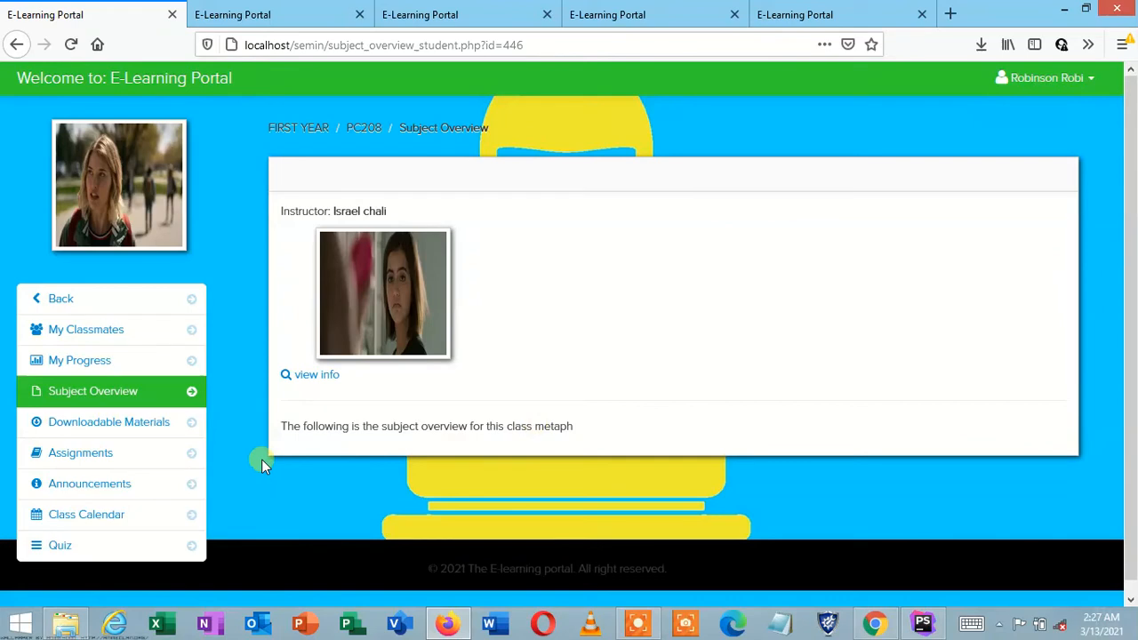
click(151, 432)
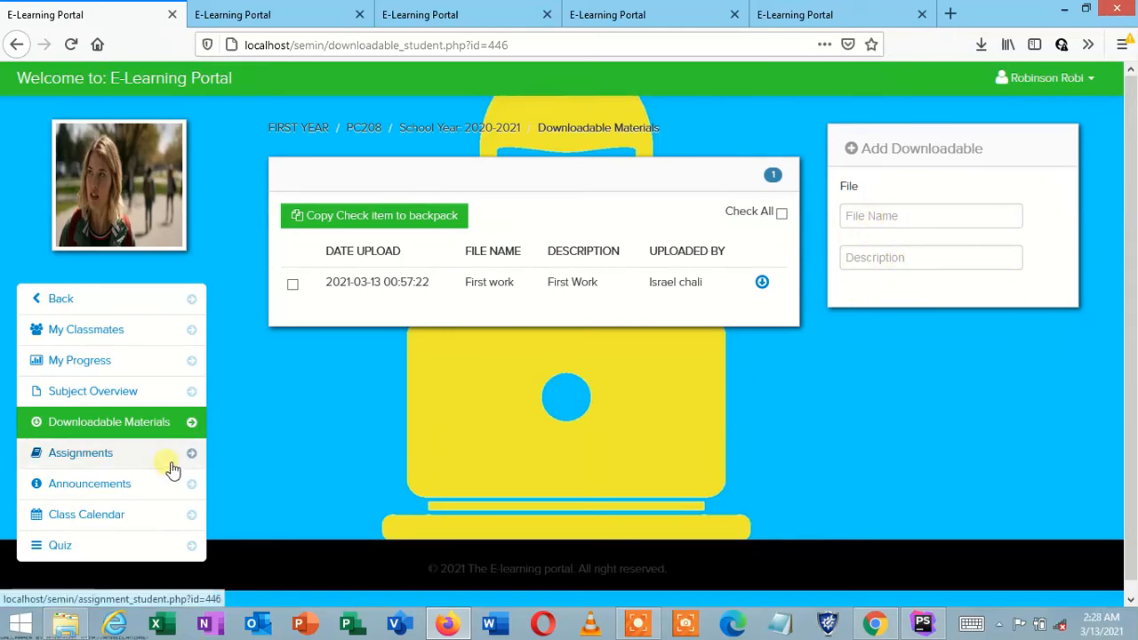
Step: View the Assignment's submission page, then open the Announcements list including 'Welcome to first year'
click(125, 460)
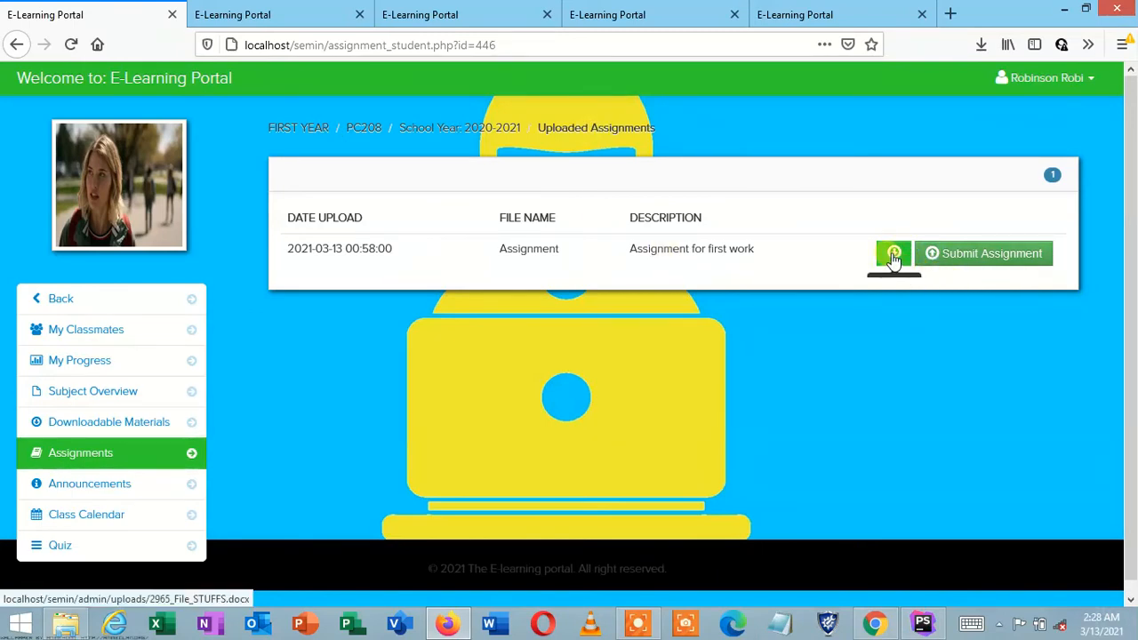
click(982, 255)
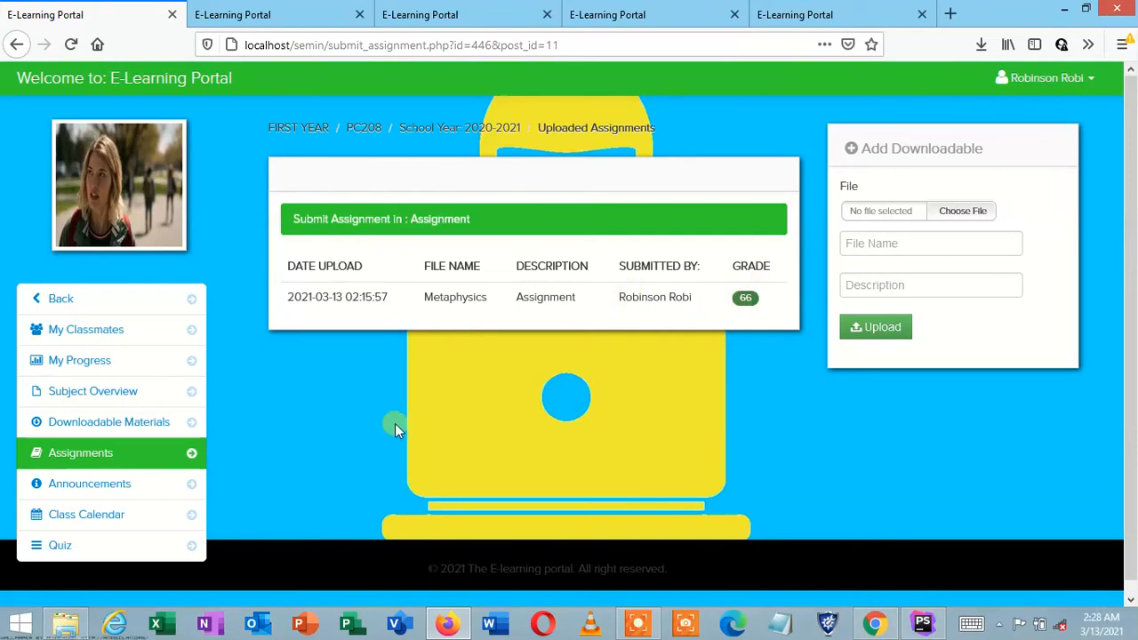
click(127, 498)
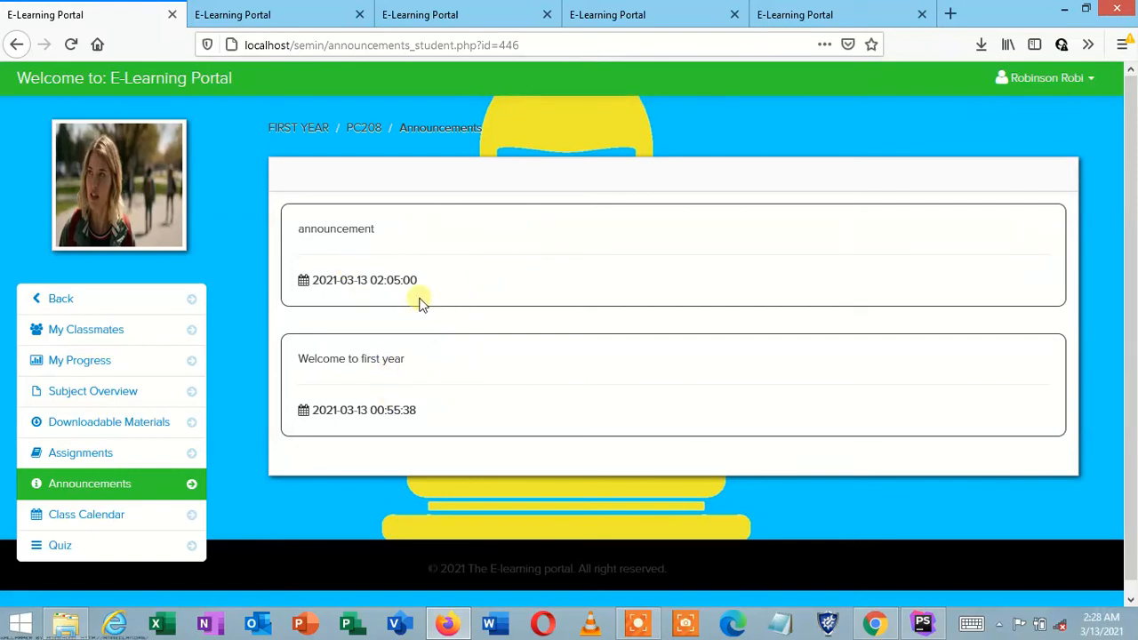
Step: Open the March 2021 class calendar and look over its events, including the meeting on the 28th
click(170, 520)
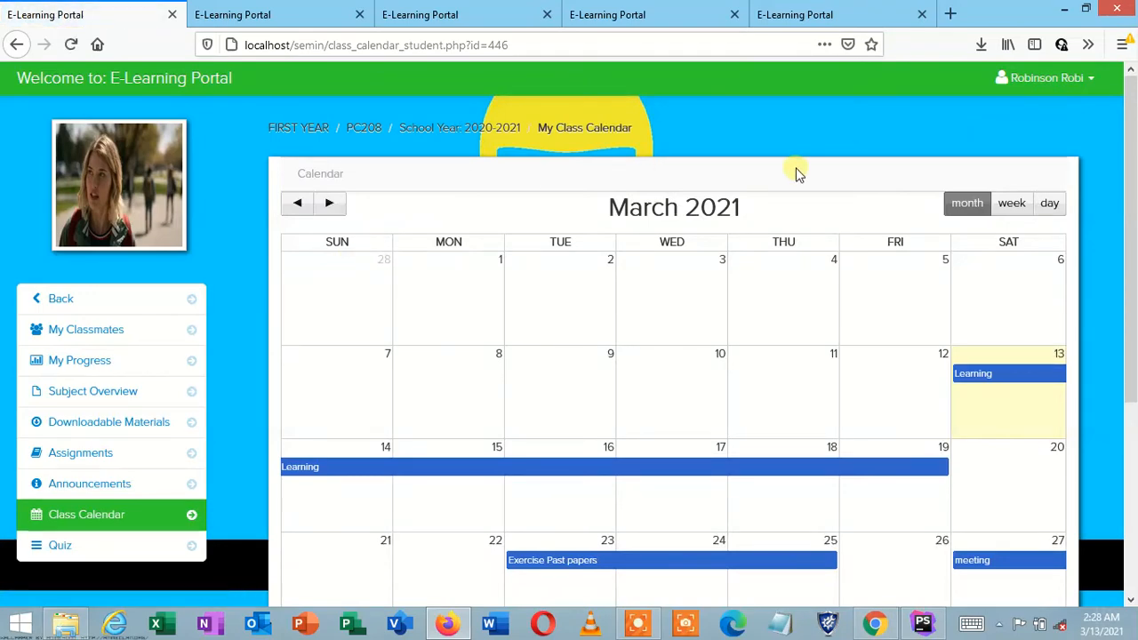
click(1133, 471)
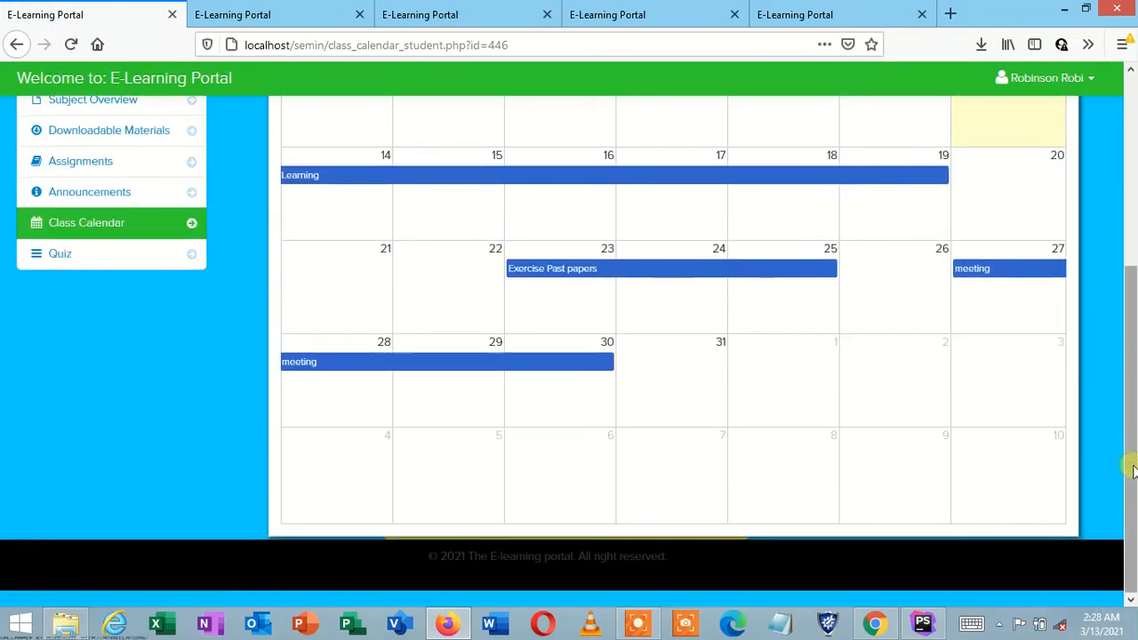
click(1132, 72)
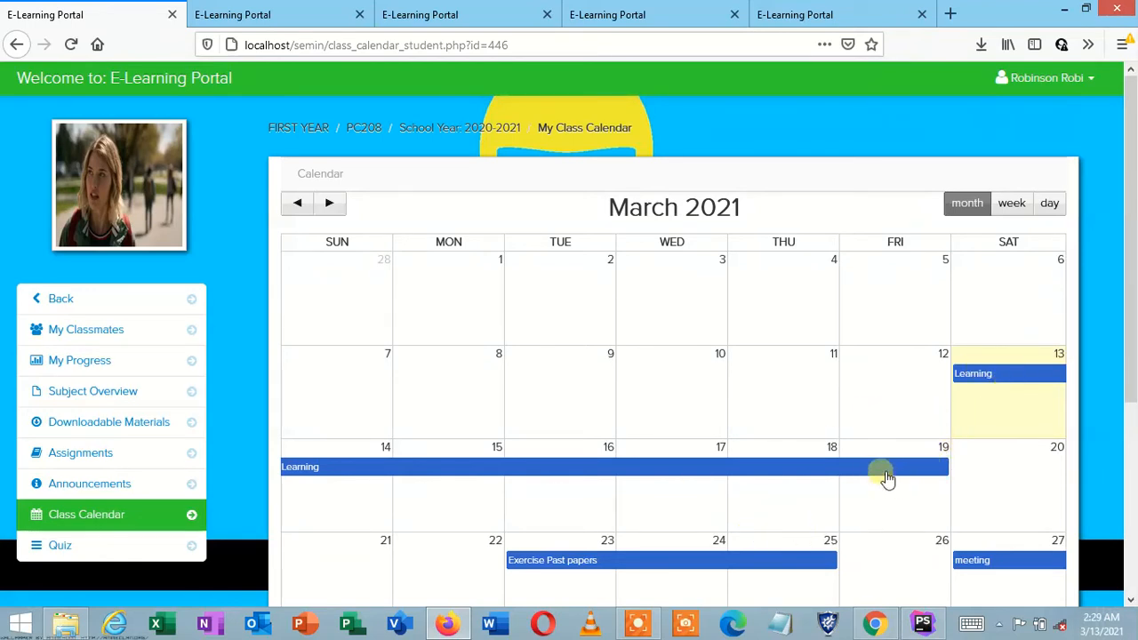
scroll(1130, 602, down, 5)
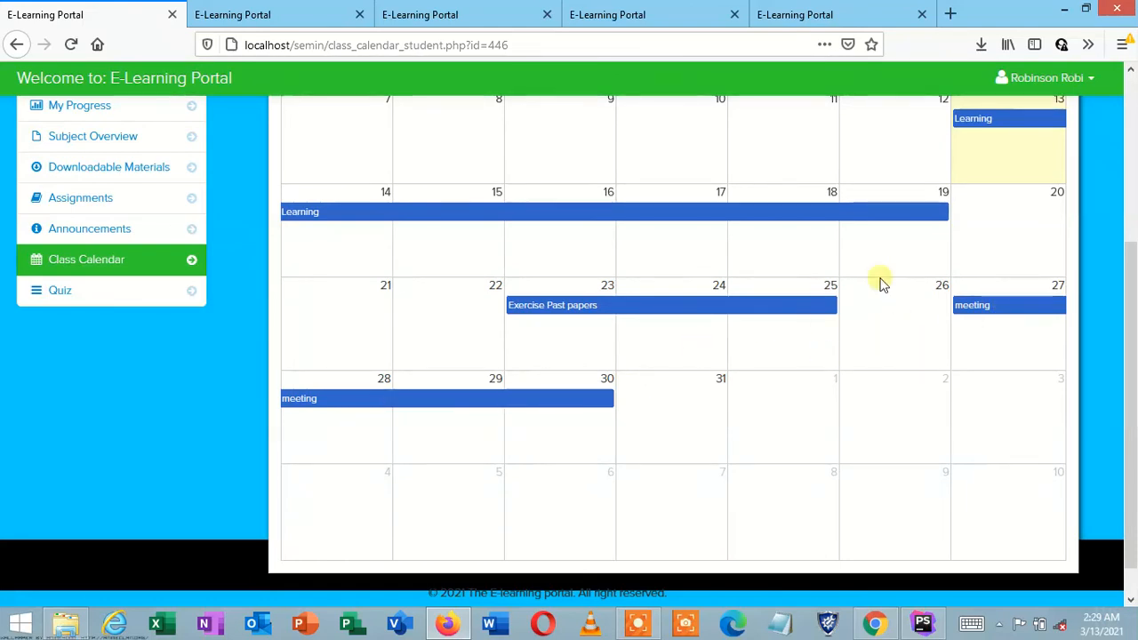
click(1131, 69)
click(1131, 70)
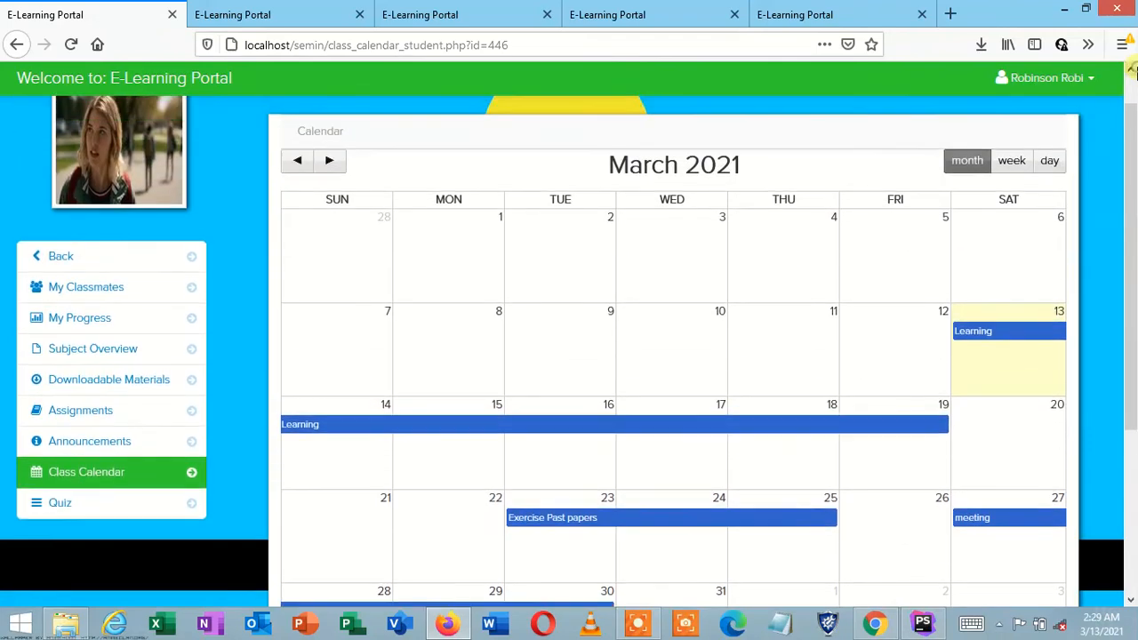
click(1131, 69)
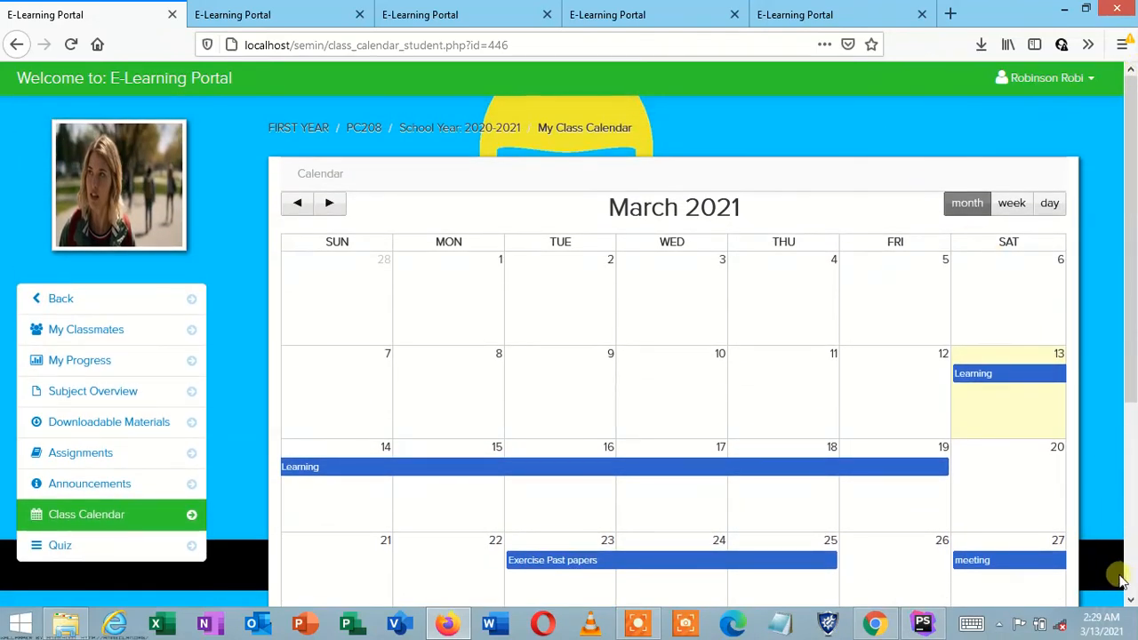
click(1131, 600)
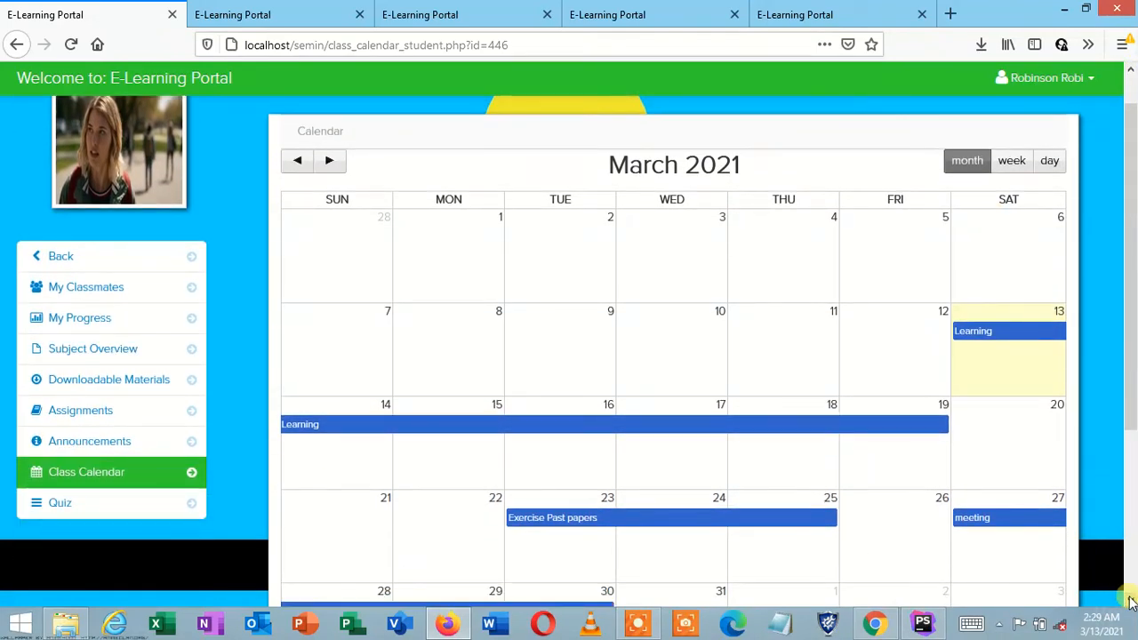
click(1131, 600)
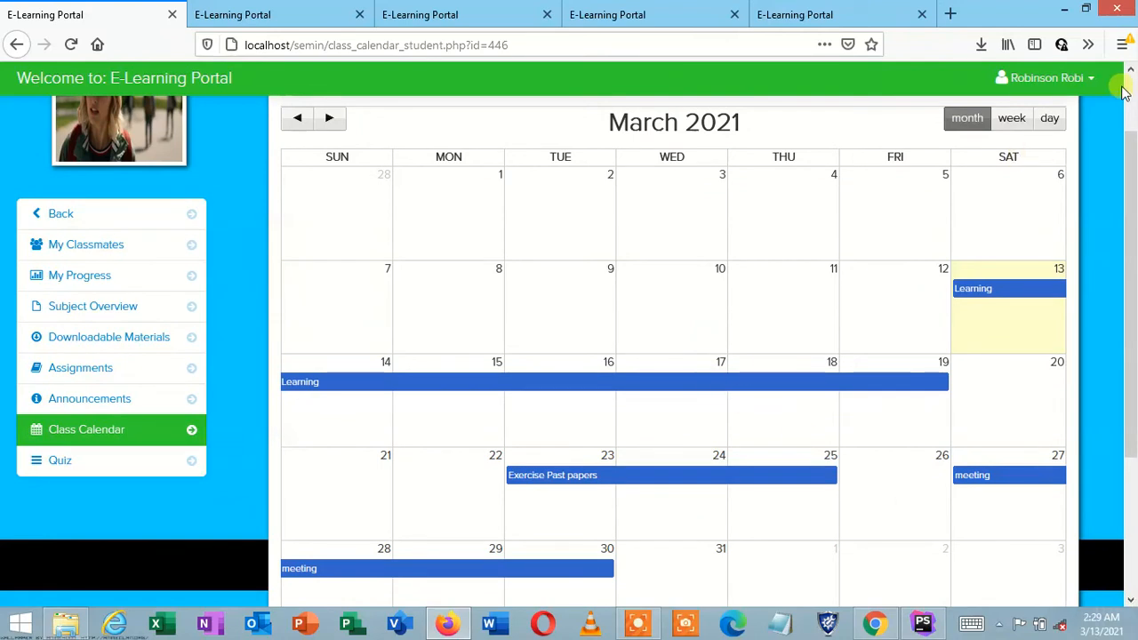
click(1130, 70)
click(1131, 70)
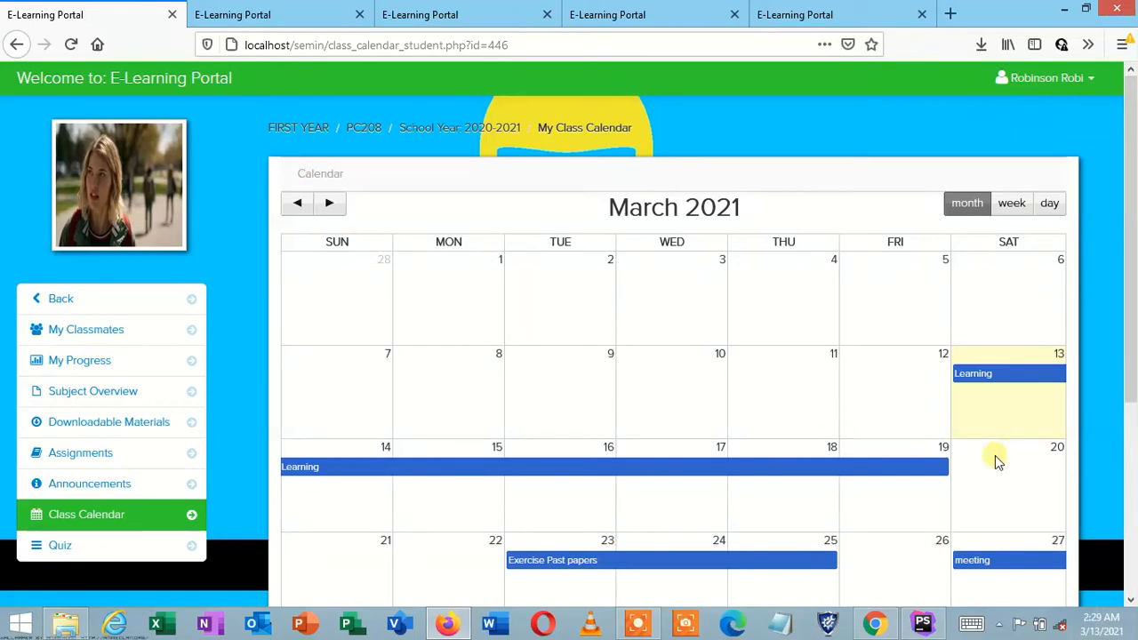
Step: Open the Quiz list showing the First year Metaphysics quiz scored 2 out of 2
click(114, 560)
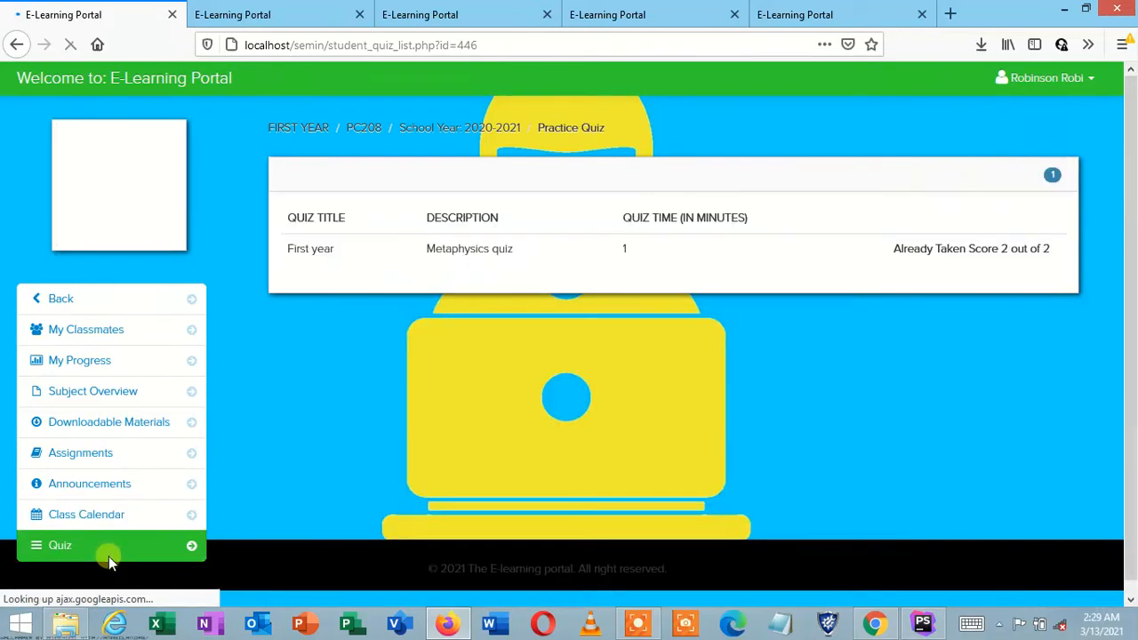
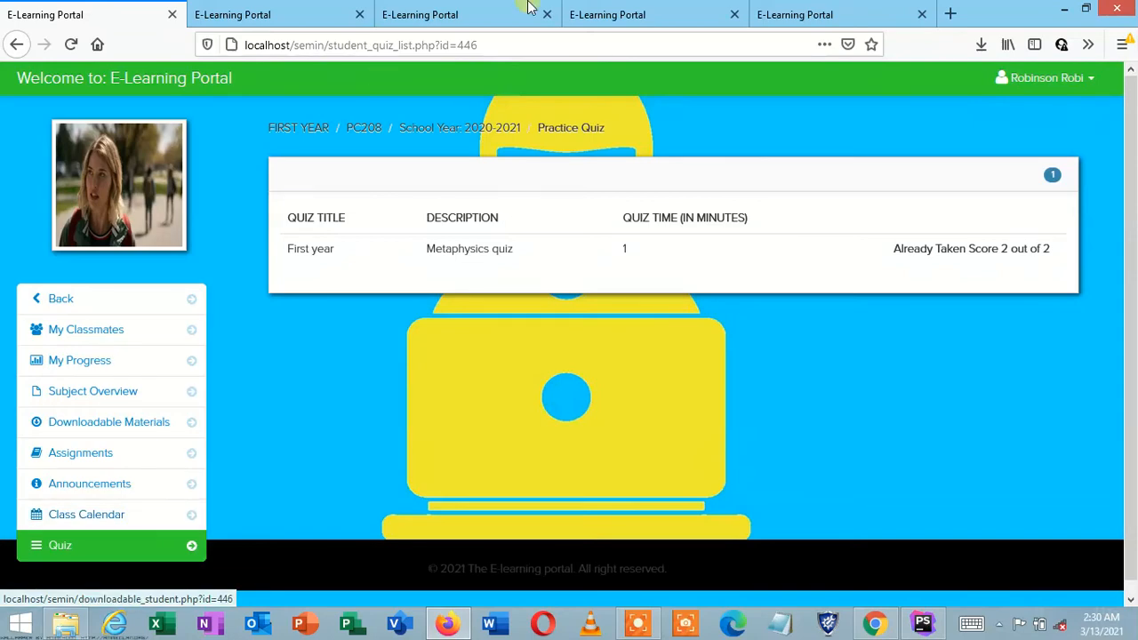
Step: Look over the learner sign-up, instructor sign-up and admin login pages
click(481, 9)
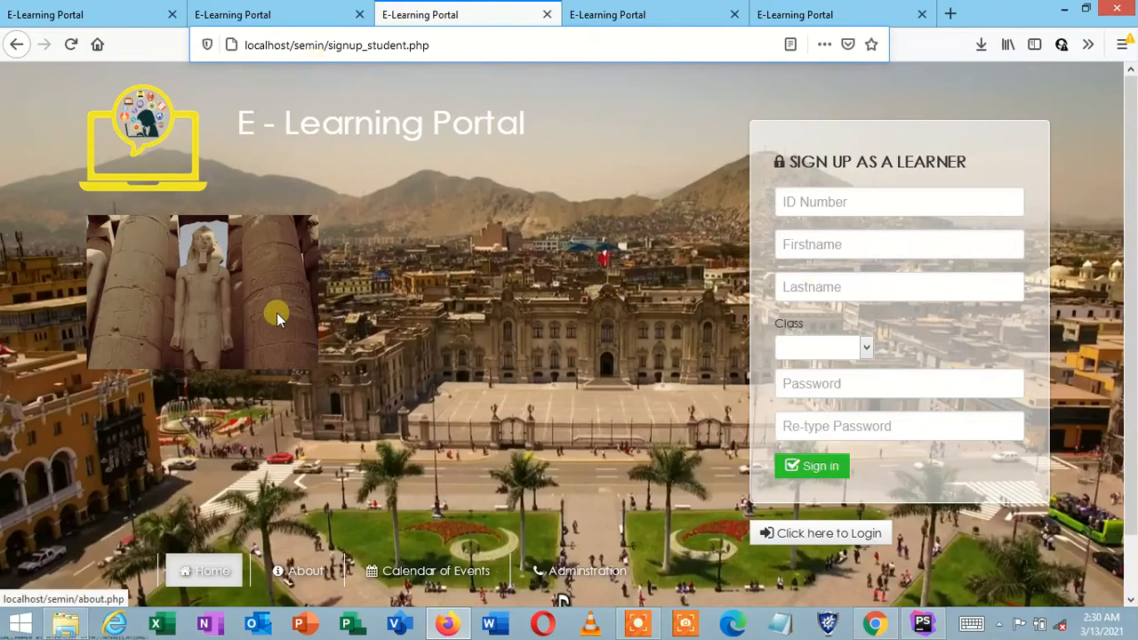
click(214, 571)
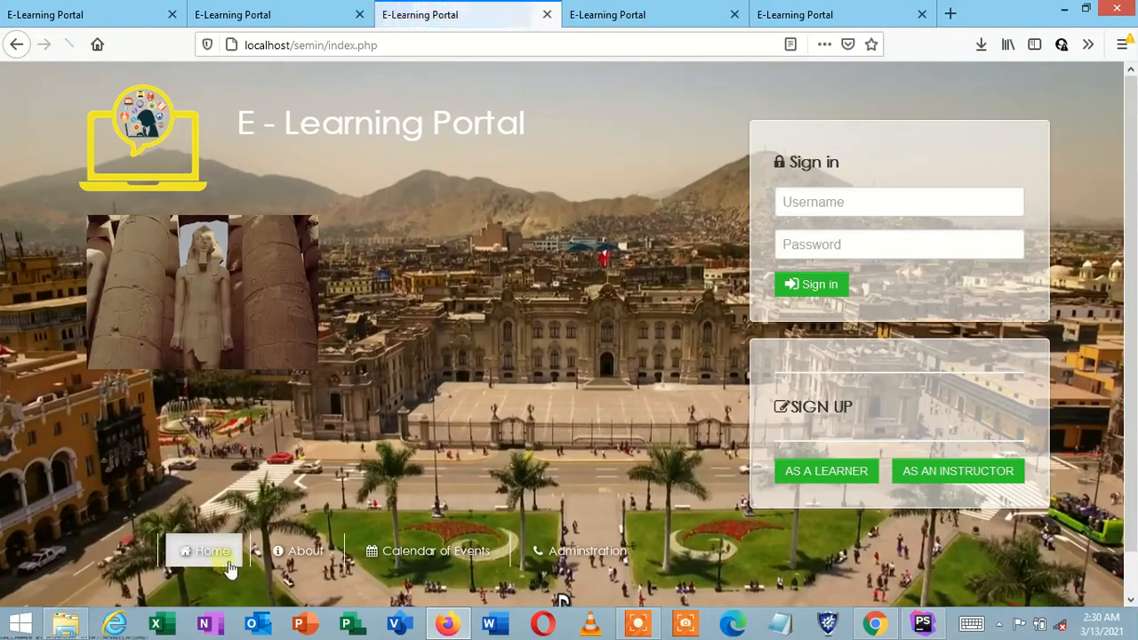
click(678, 9)
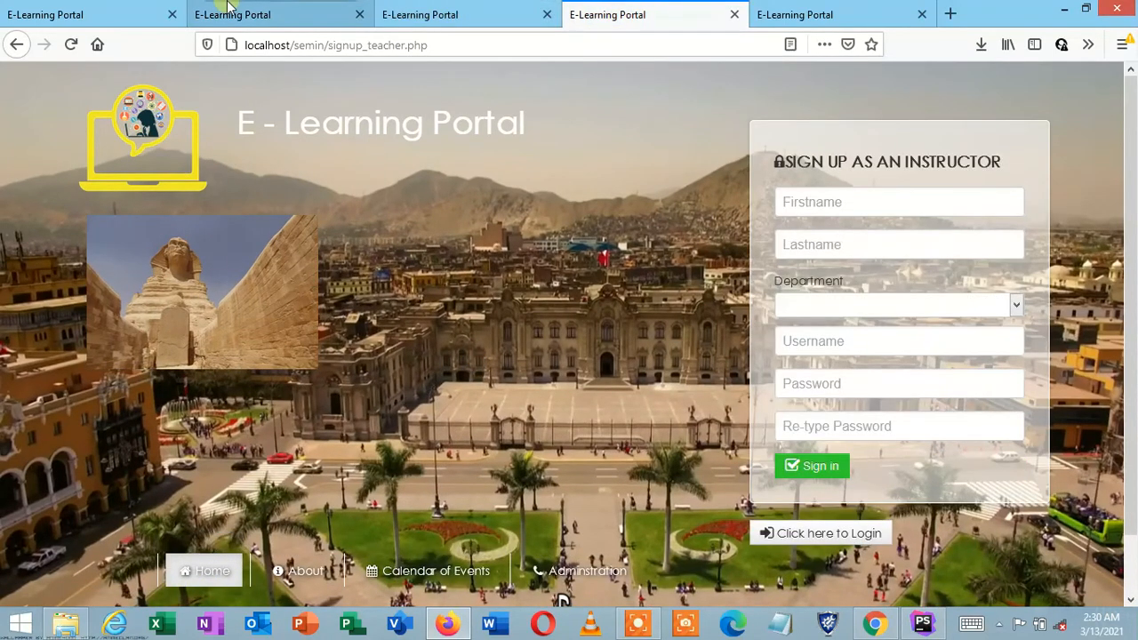
click(227, 11)
click(477, 174)
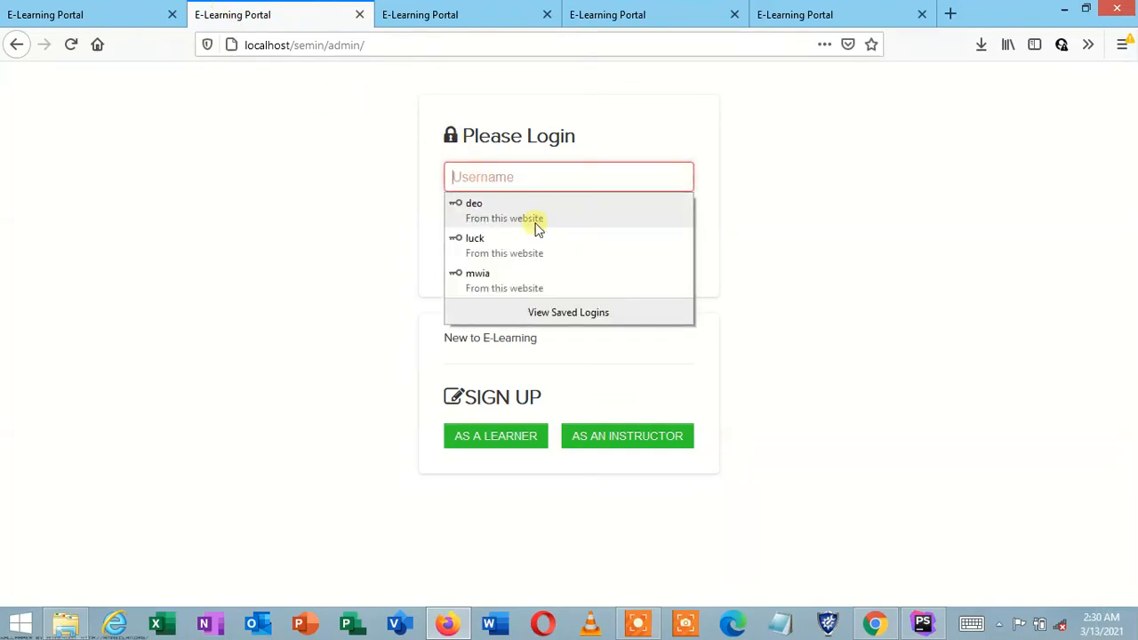
Step: Return to the learner's quiz list and log the learner out of the portal
click(80, 25)
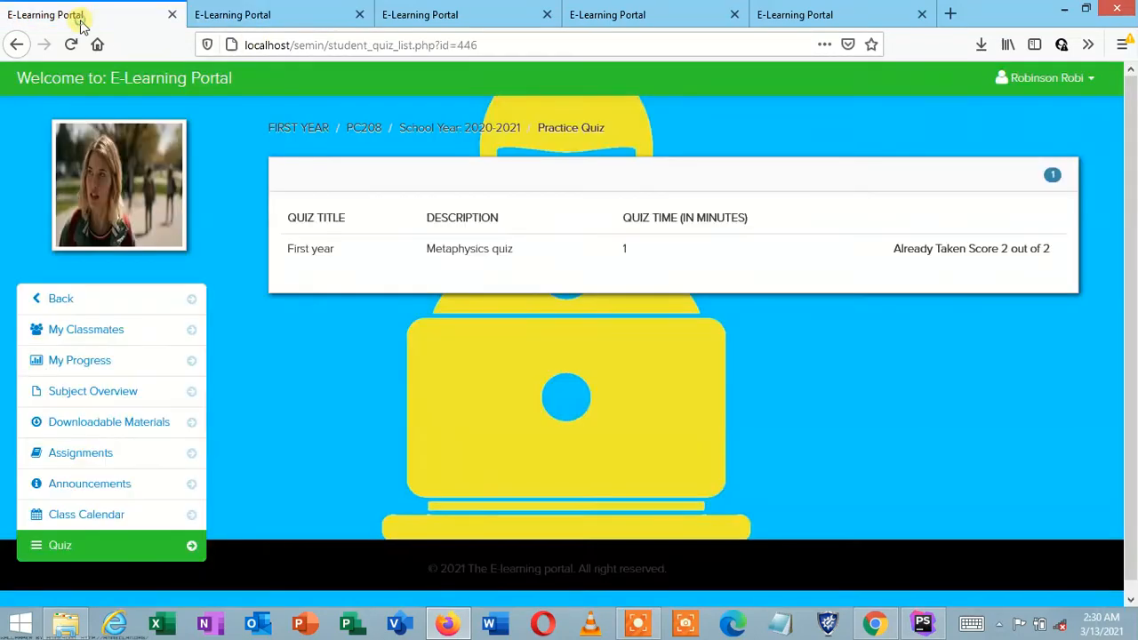
click(502, 43)
click(502, 43)
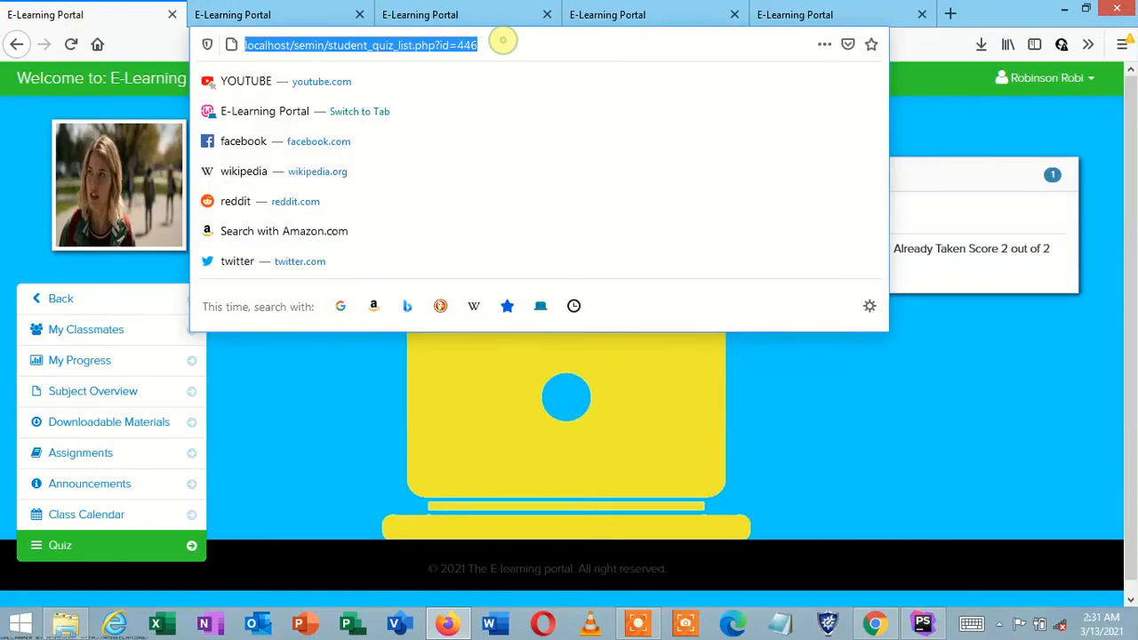
click(502, 40)
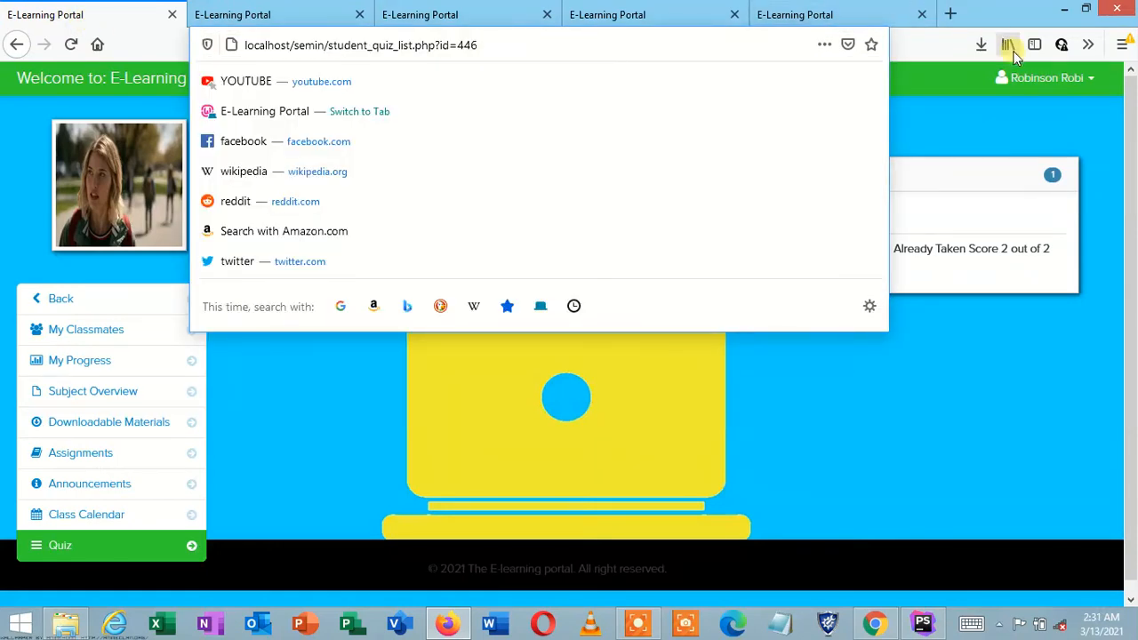
click(1044, 77)
click(1020, 172)
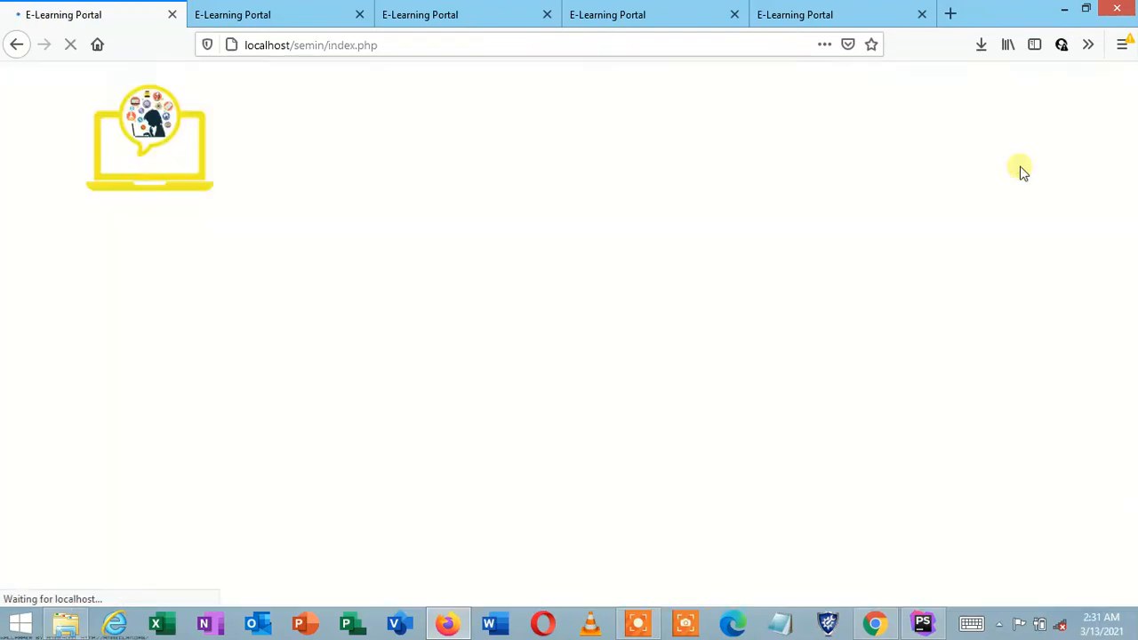
Step: Change the address to localhost/semin/admin/ and load it
click(438, 51)
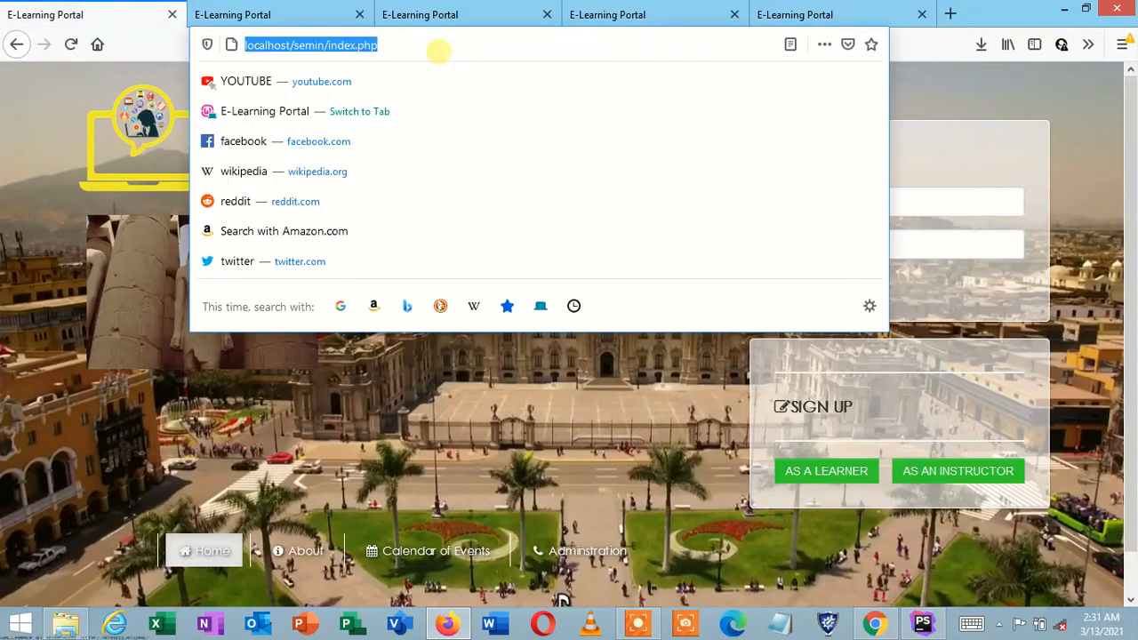
click(438, 51)
key(BackSpace)
key(BackSpace)
key(BackSpace)
key(BackSpace)
key(BackSpace)
key(BackSpace)
key(BackSpace)
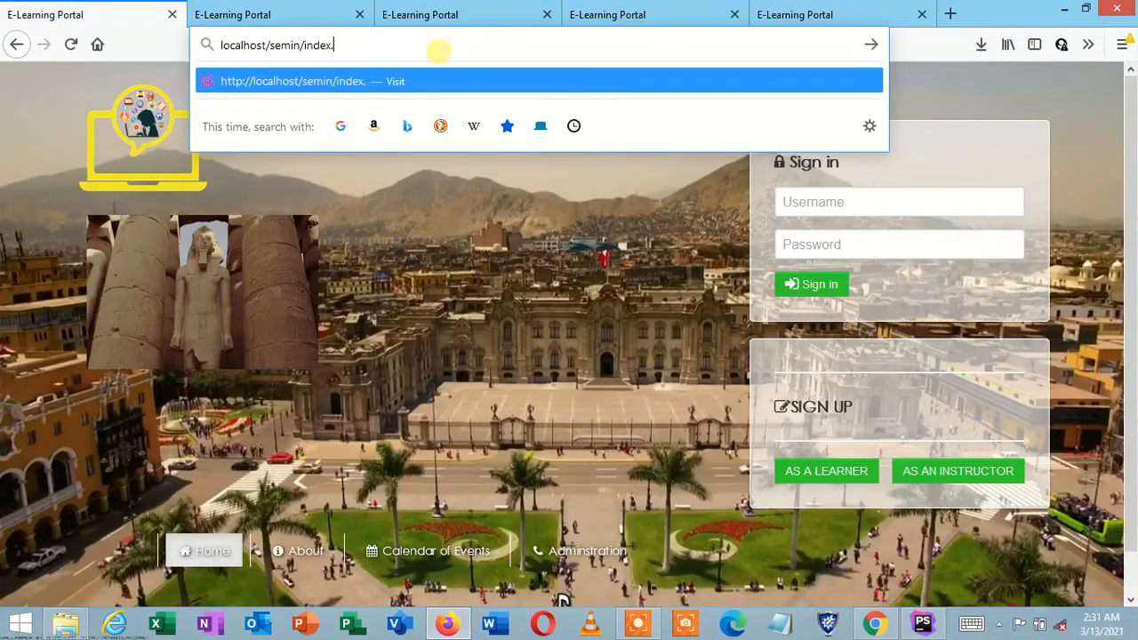
key(BackSpace)
key(BackSpace)
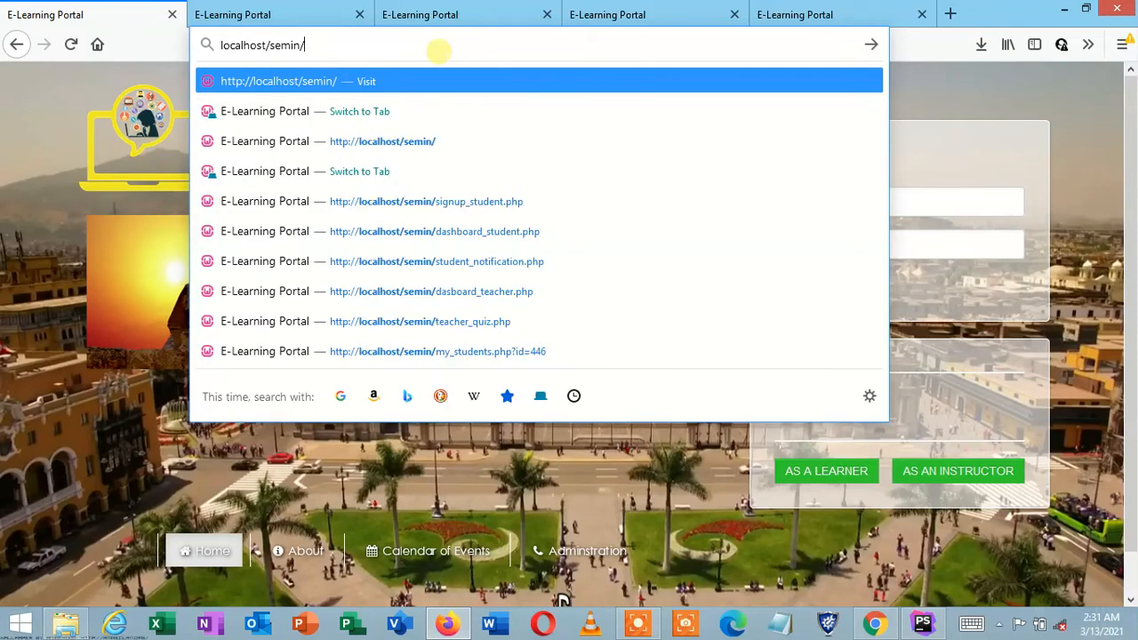
text(admikn)
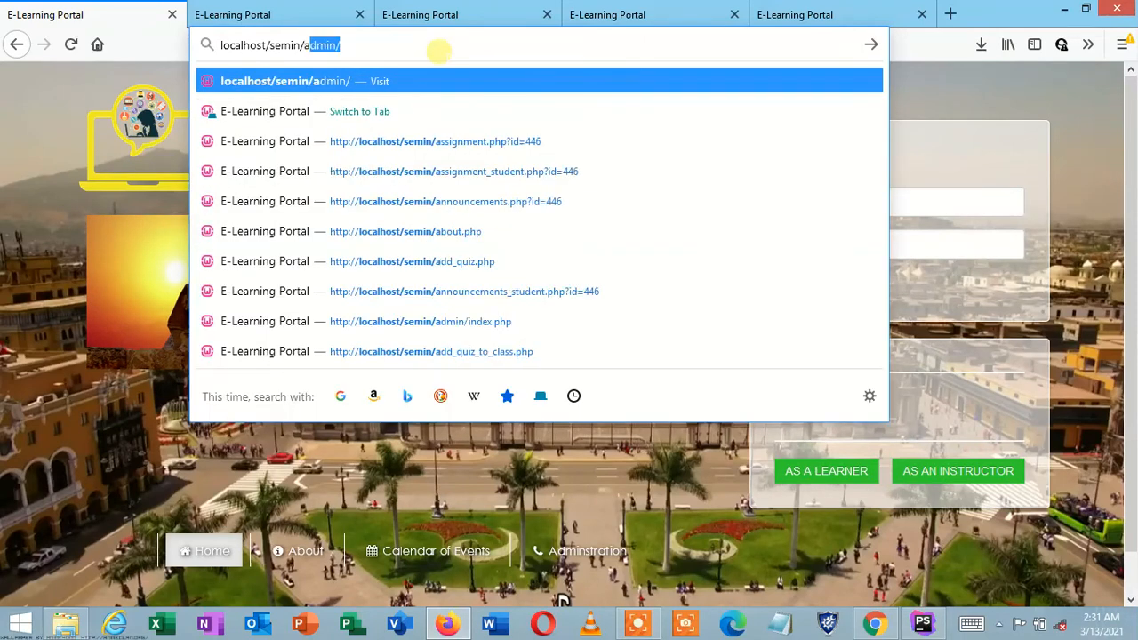
key(BackSpace)
key(BackSpace)
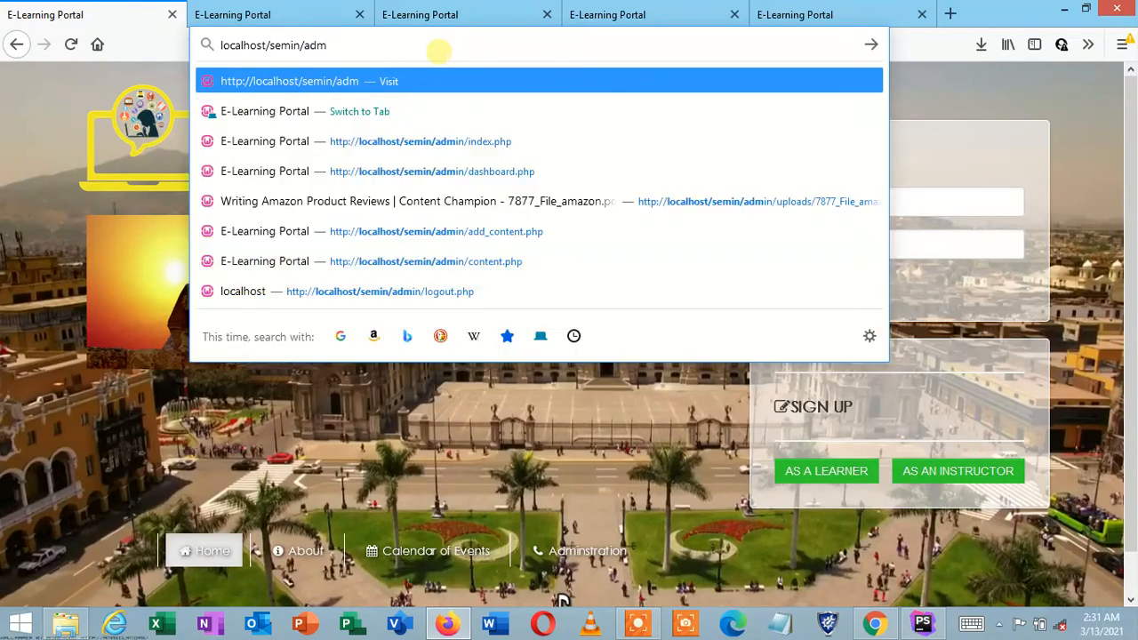
text(in)
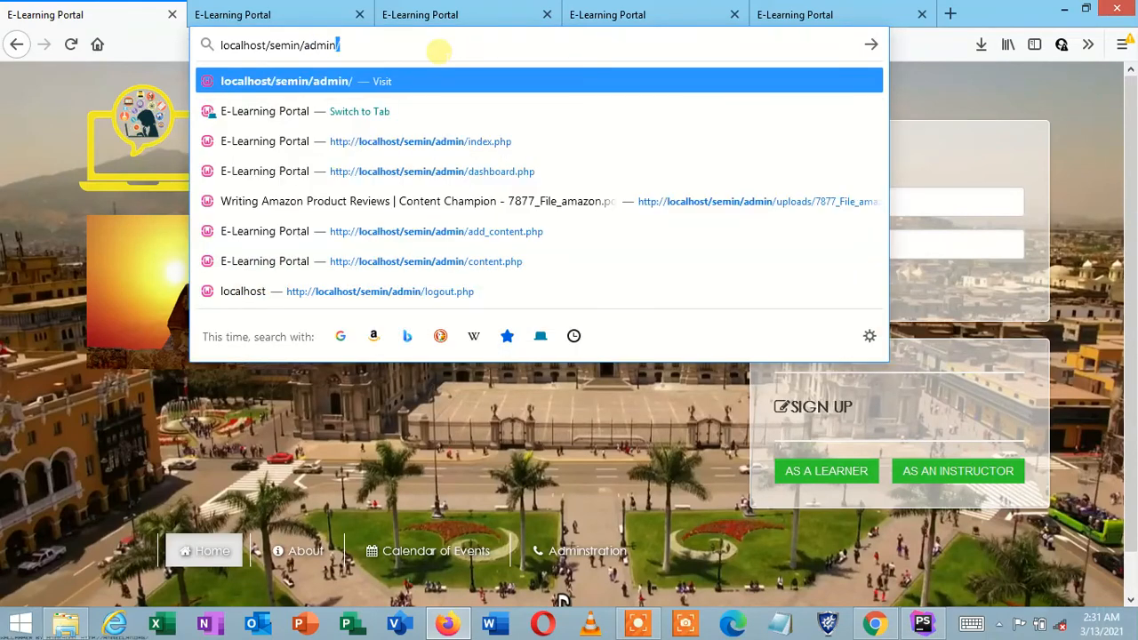
key(Return)
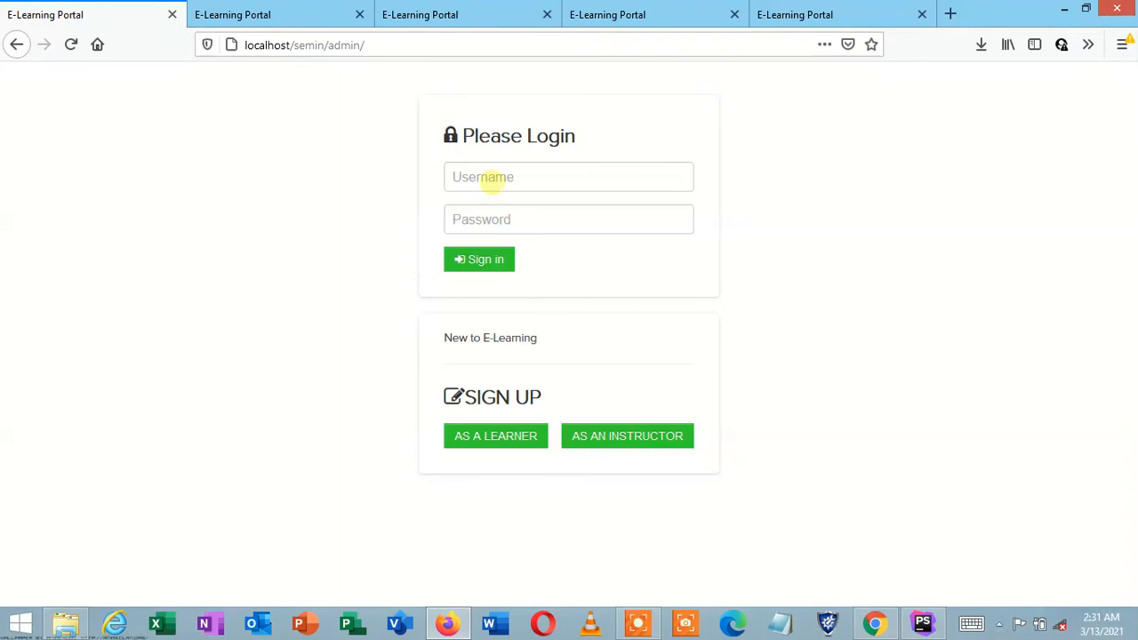
Step: Sign in with the admin username and password, declining Firefox's offer to save the login
click(492, 179)
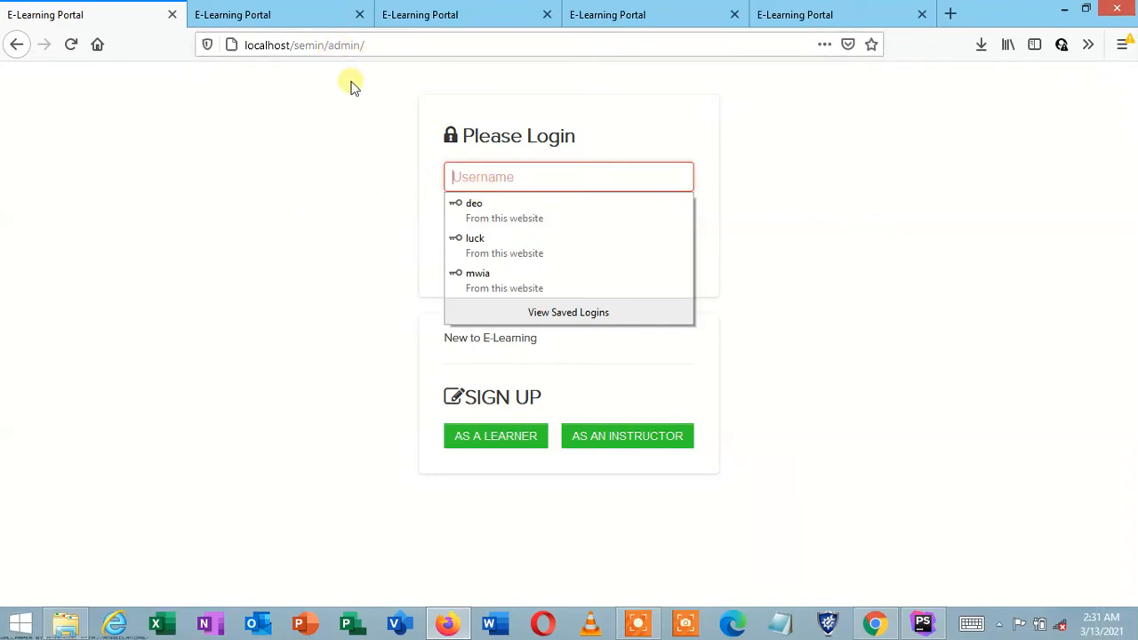
click(510, 175)
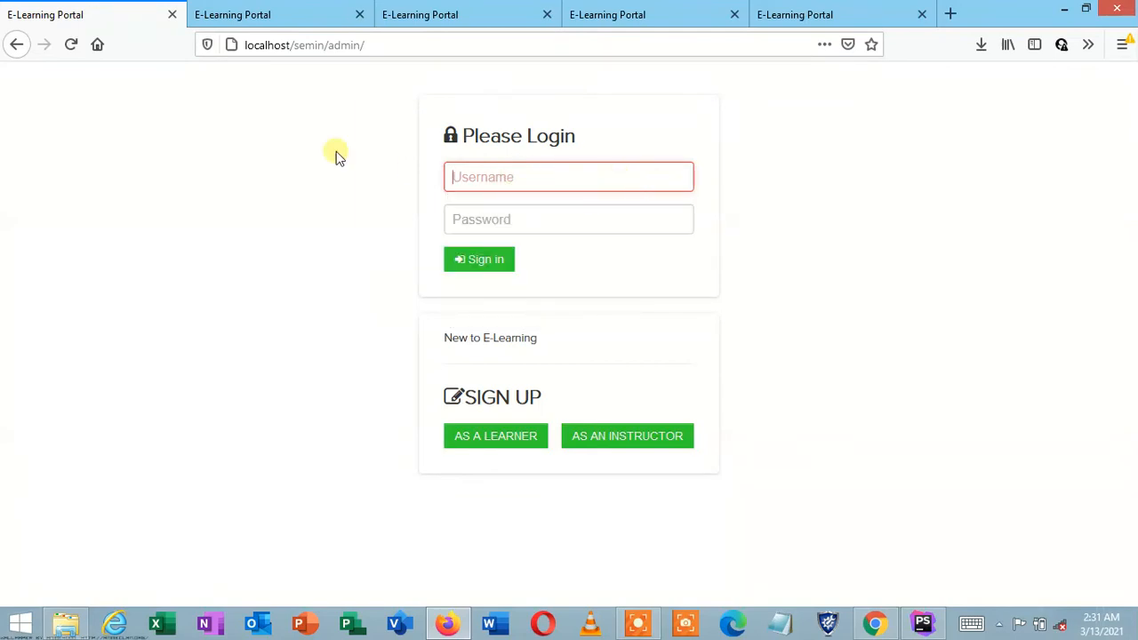
click(515, 174)
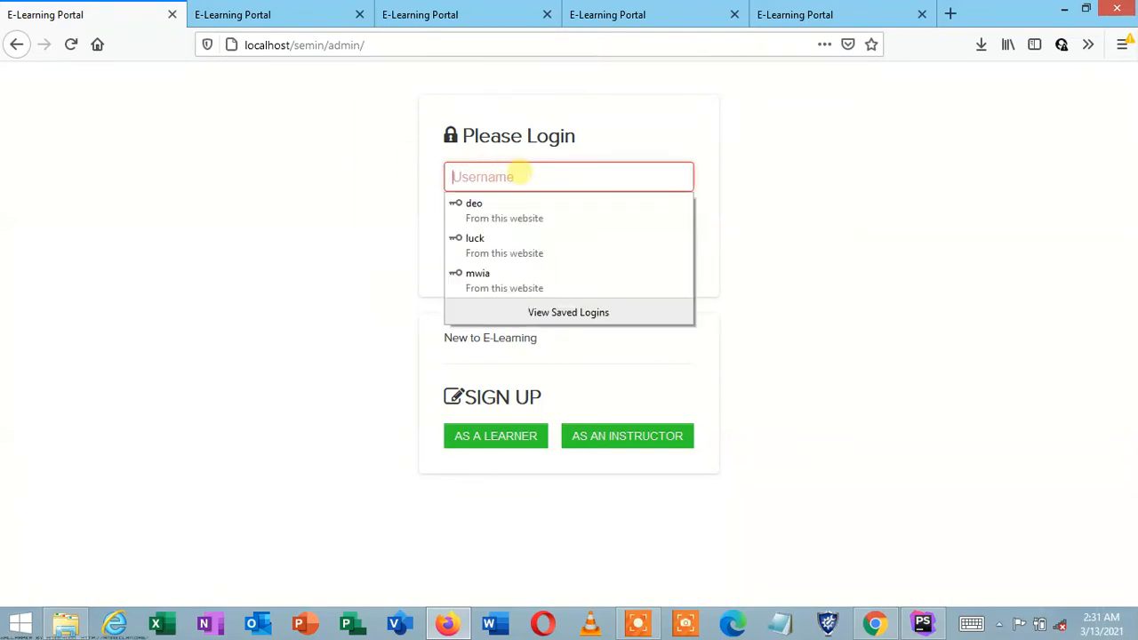
text(admin)
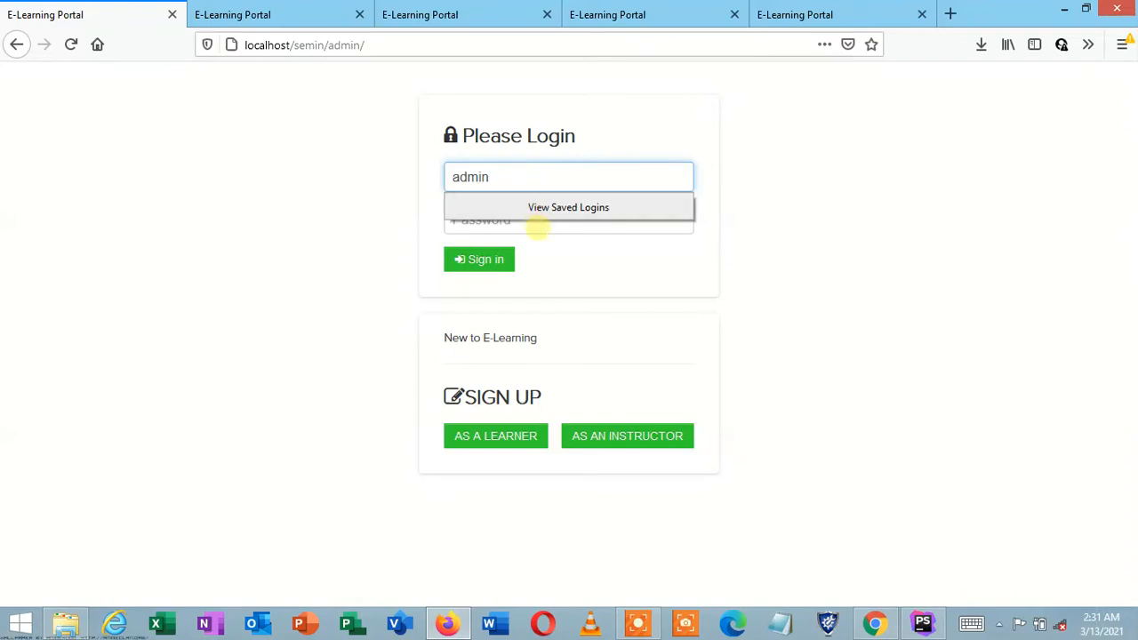
click(539, 228)
text(ad)
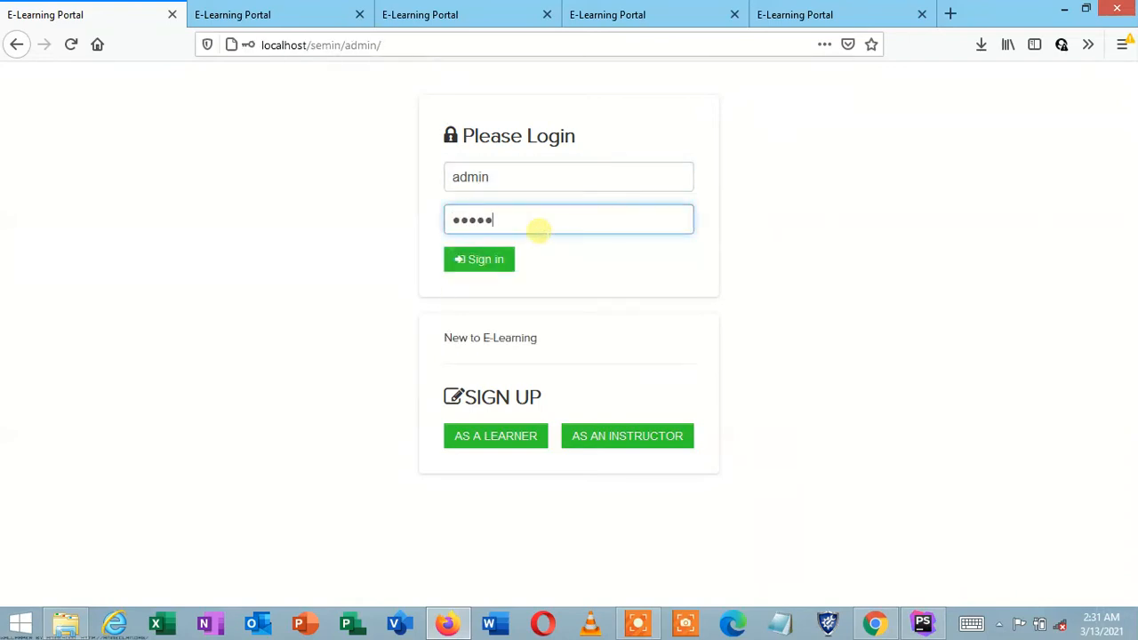
click(505, 263)
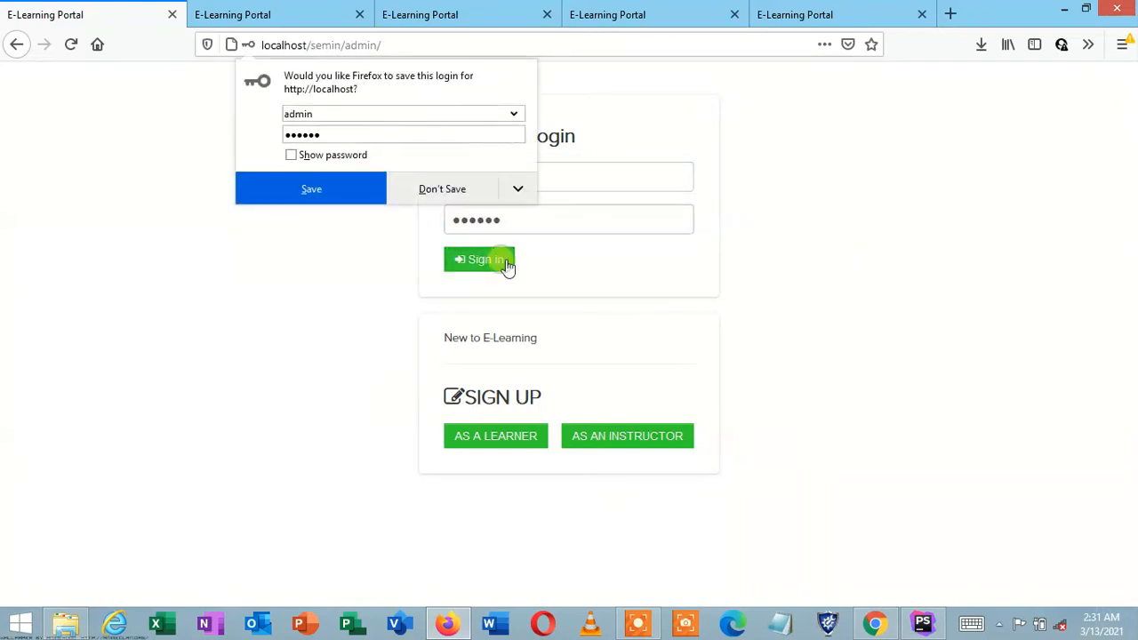
click(469, 191)
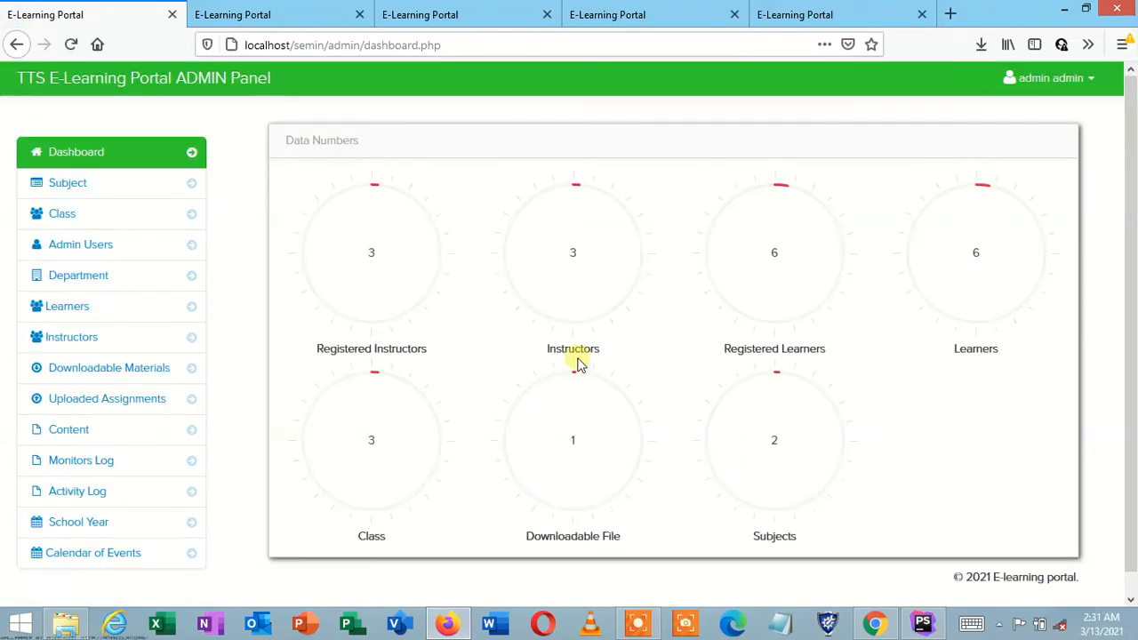
click(642, 622)
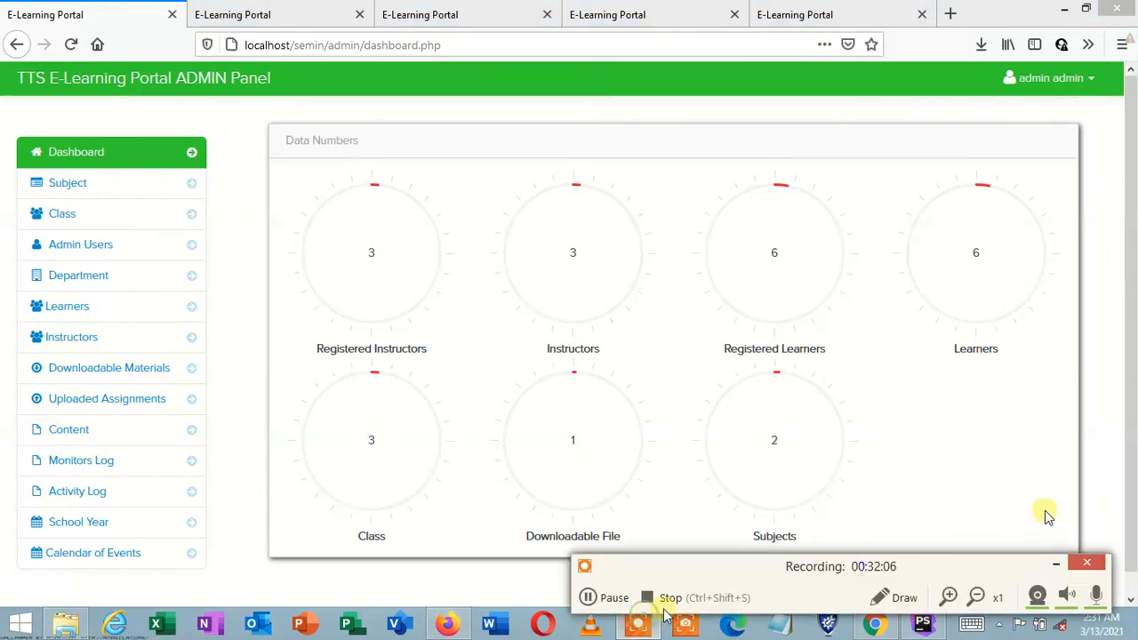
click(1058, 558)
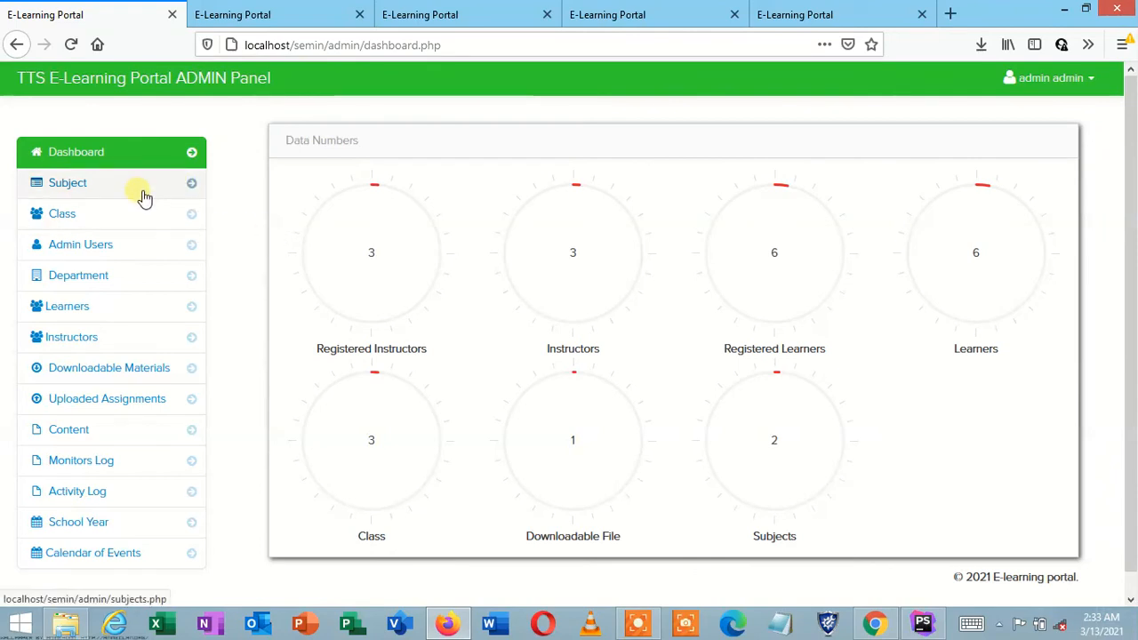
Step: Open the Subjects list, start a new subject, and click into the Subject Code and Subject Title fields
click(144, 197)
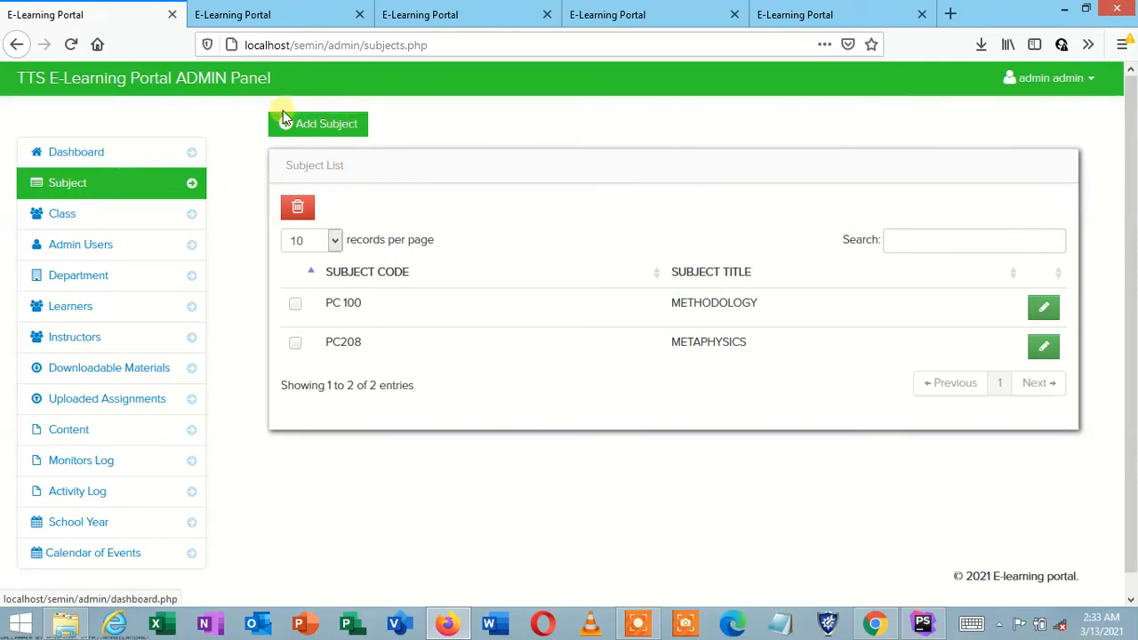
click(323, 125)
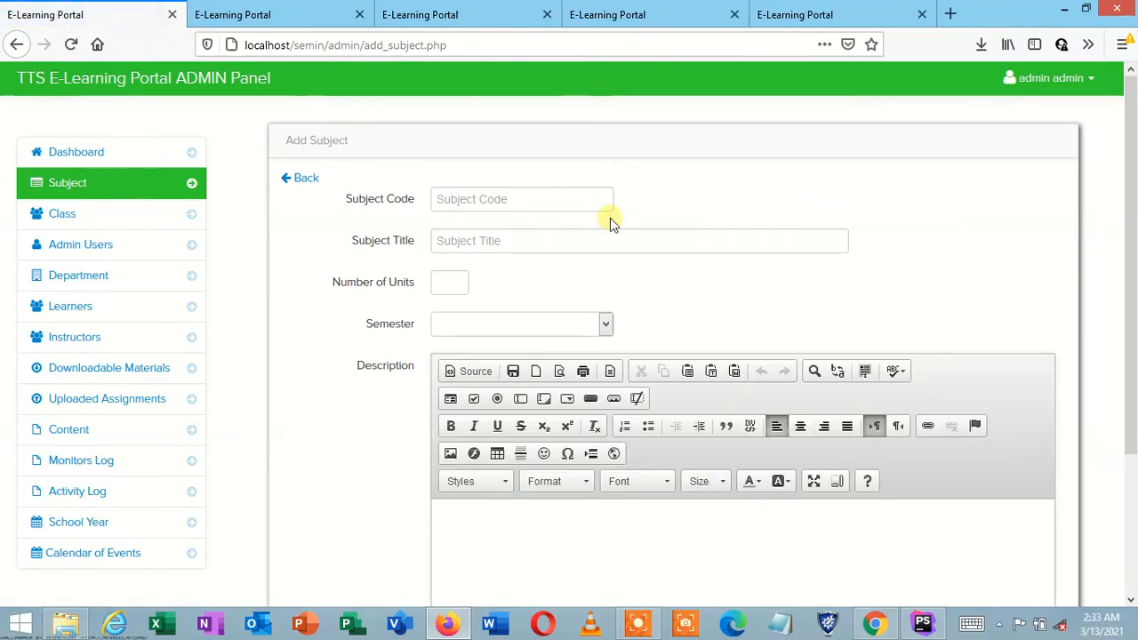
click(489, 190)
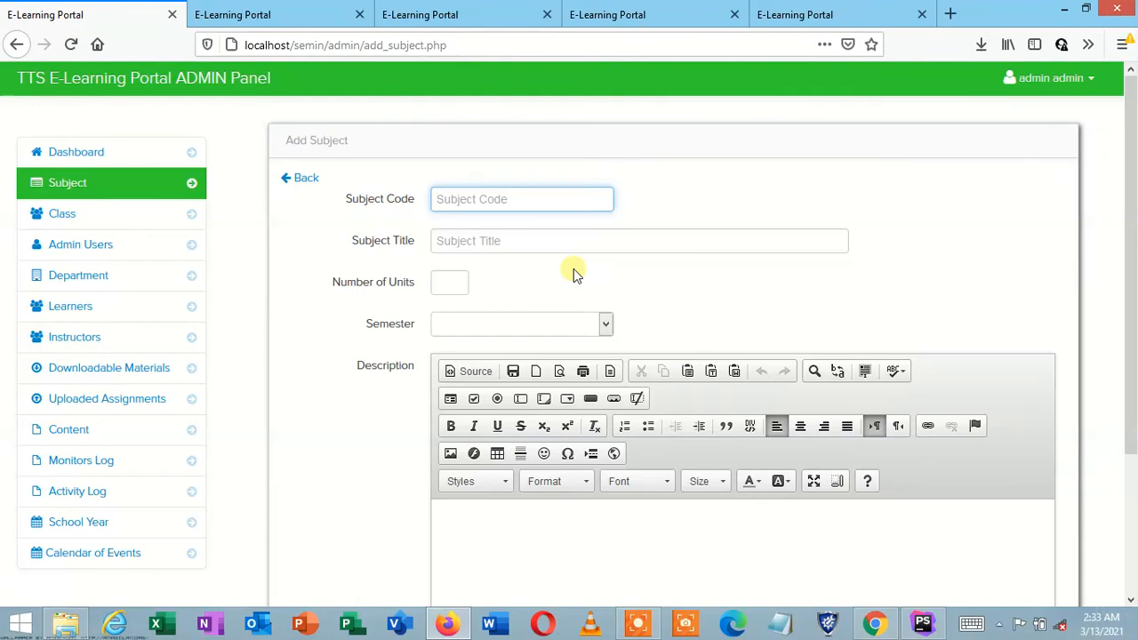
click(462, 240)
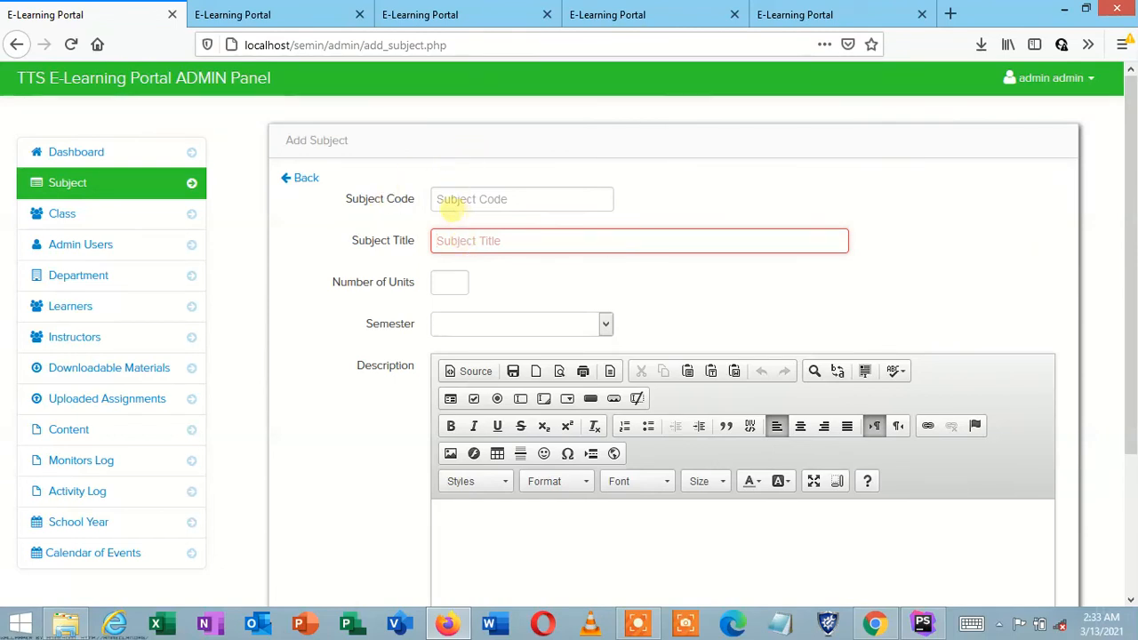
click(449, 201)
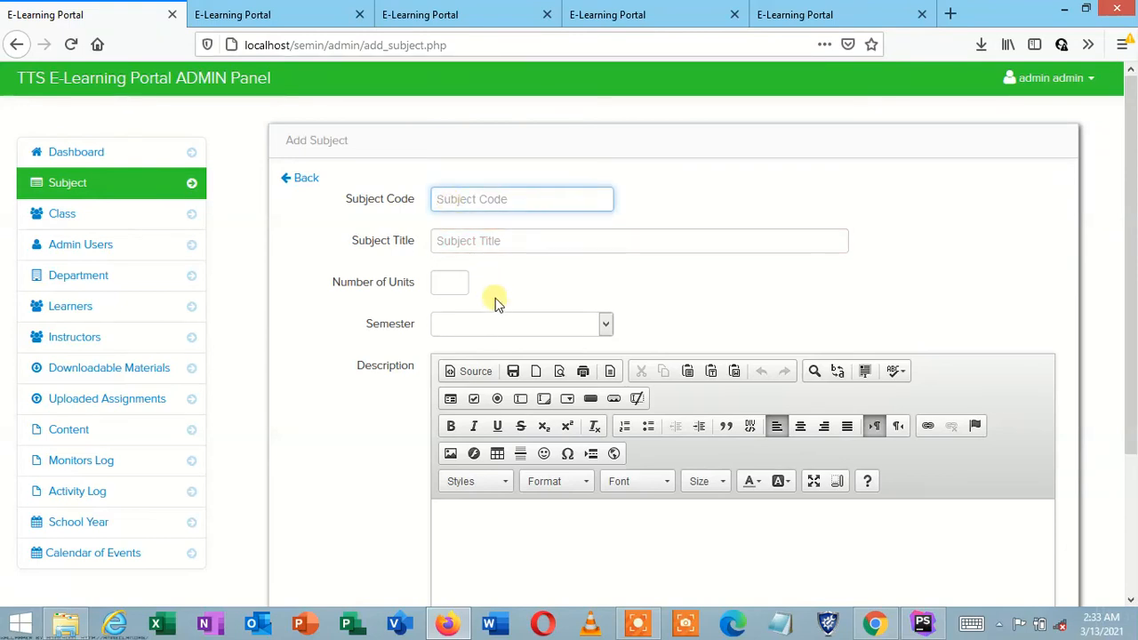
click(459, 241)
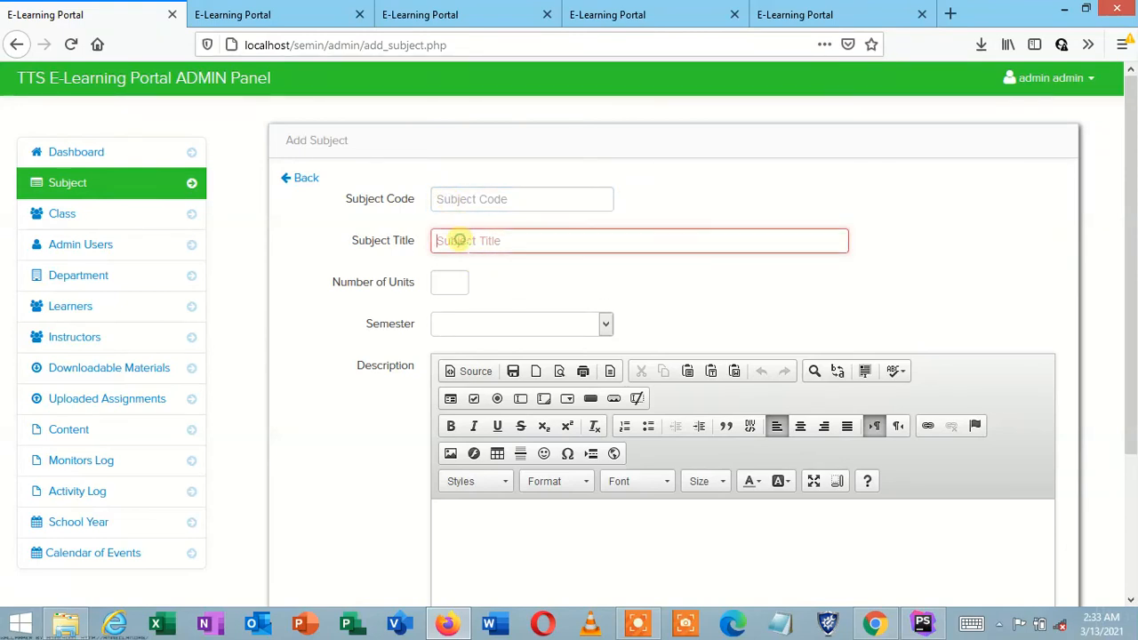
Step: Check the Number of Units, Semester choices and Description editor without entering anything, then scroll up
click(444, 199)
click(447, 241)
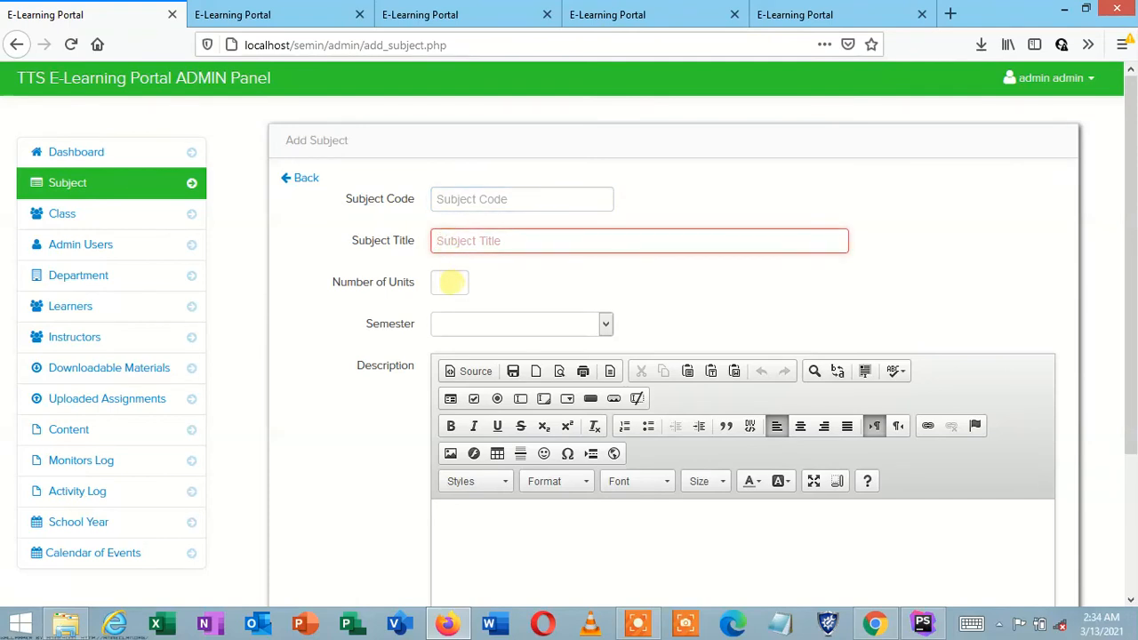
click(450, 281)
click(464, 328)
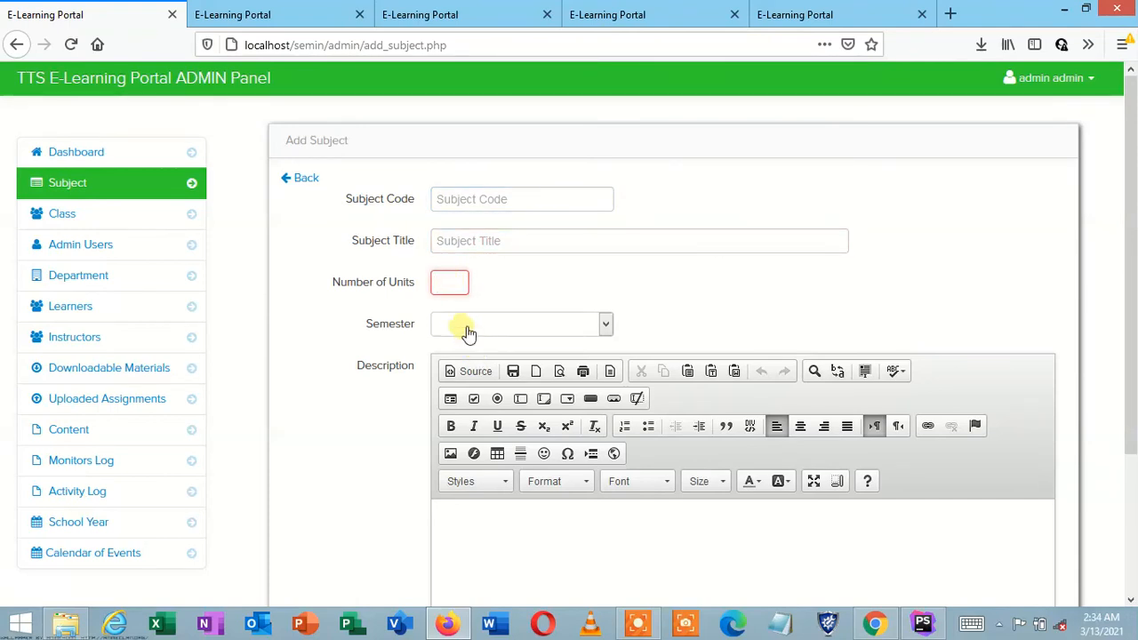
click(465, 328)
click(470, 330)
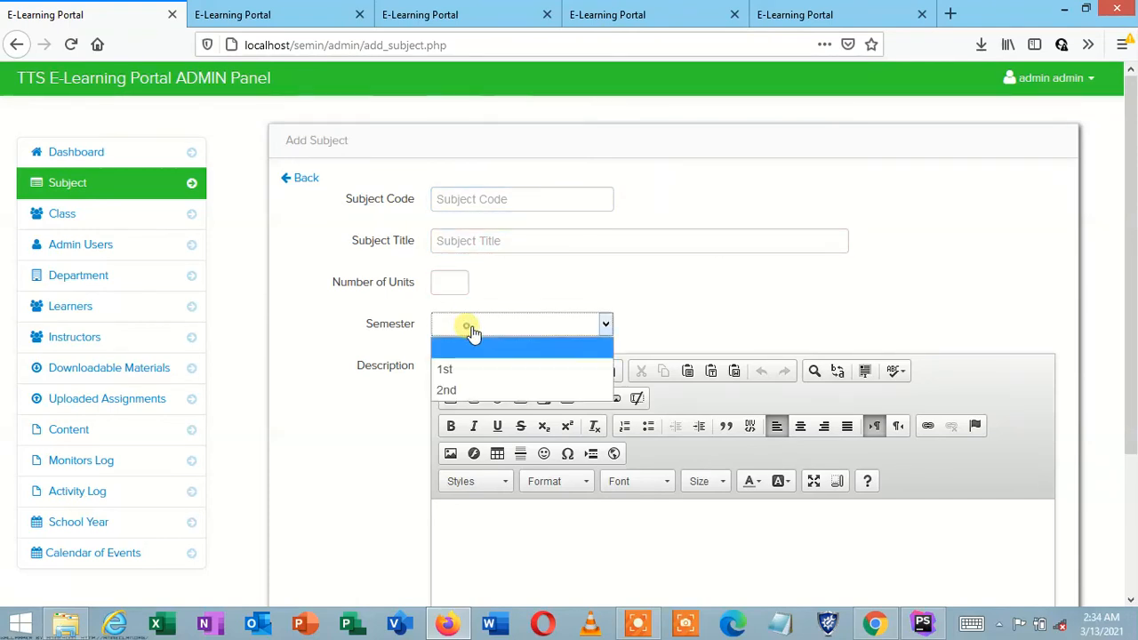
click(472, 331)
click(1131, 525)
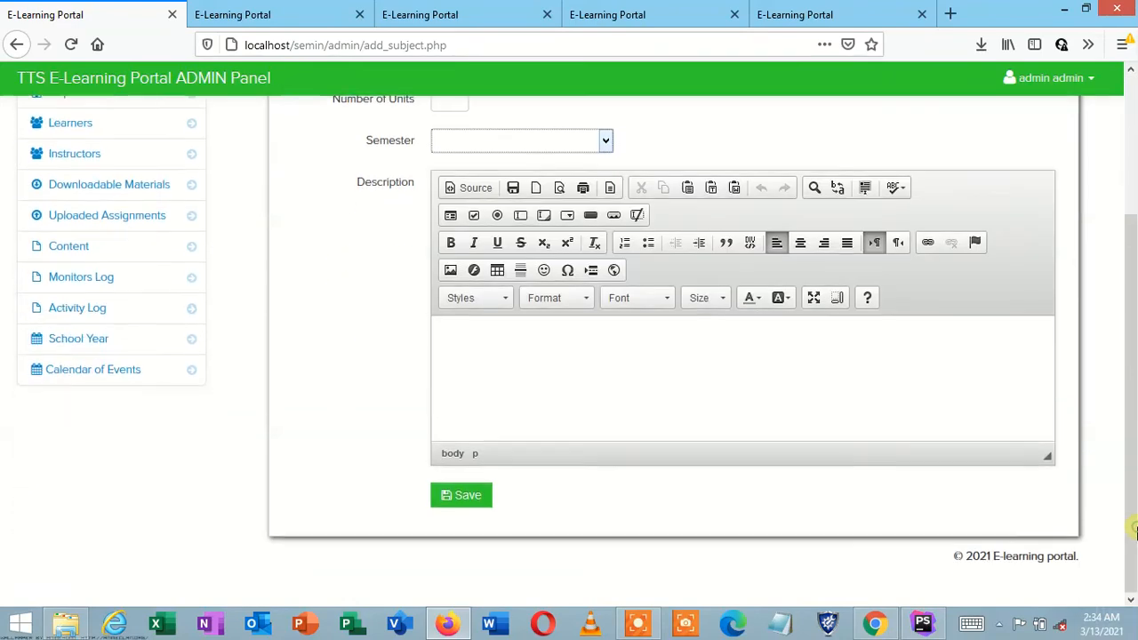
click(524, 355)
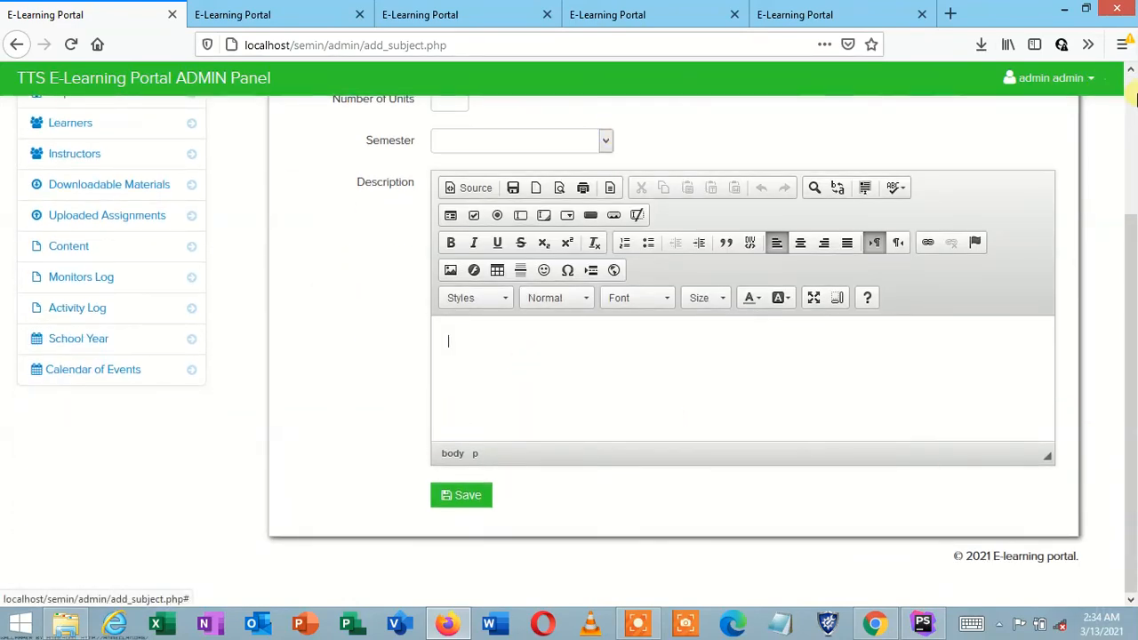
click(1133, 98)
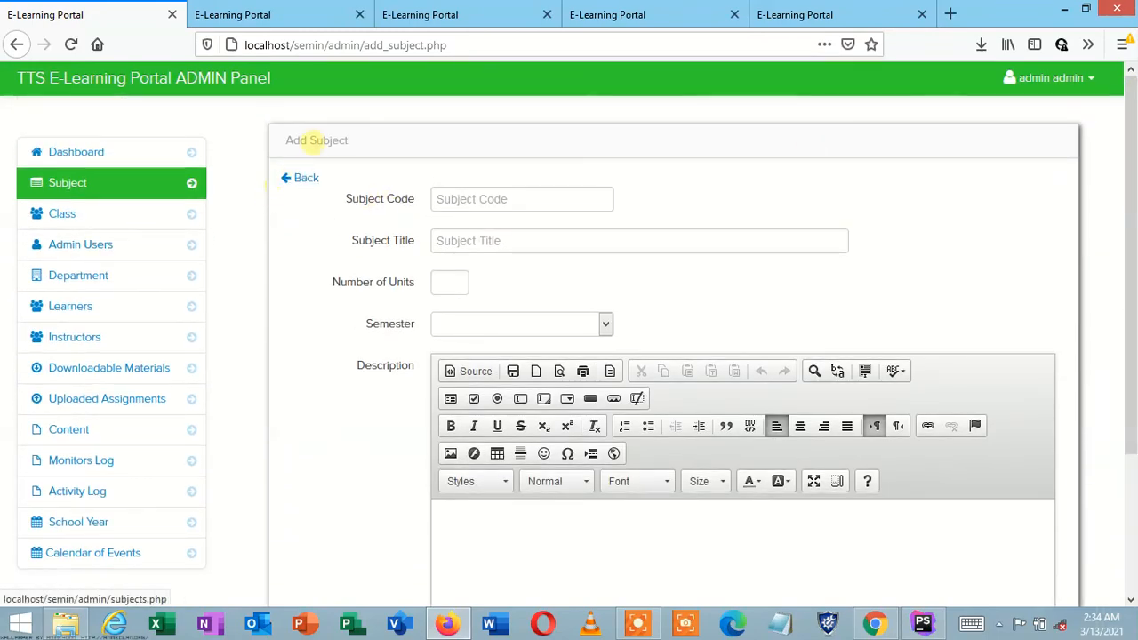
Step: Open the Class List and tick the FIRST YEAR and SECOND YEAR classes
click(143, 220)
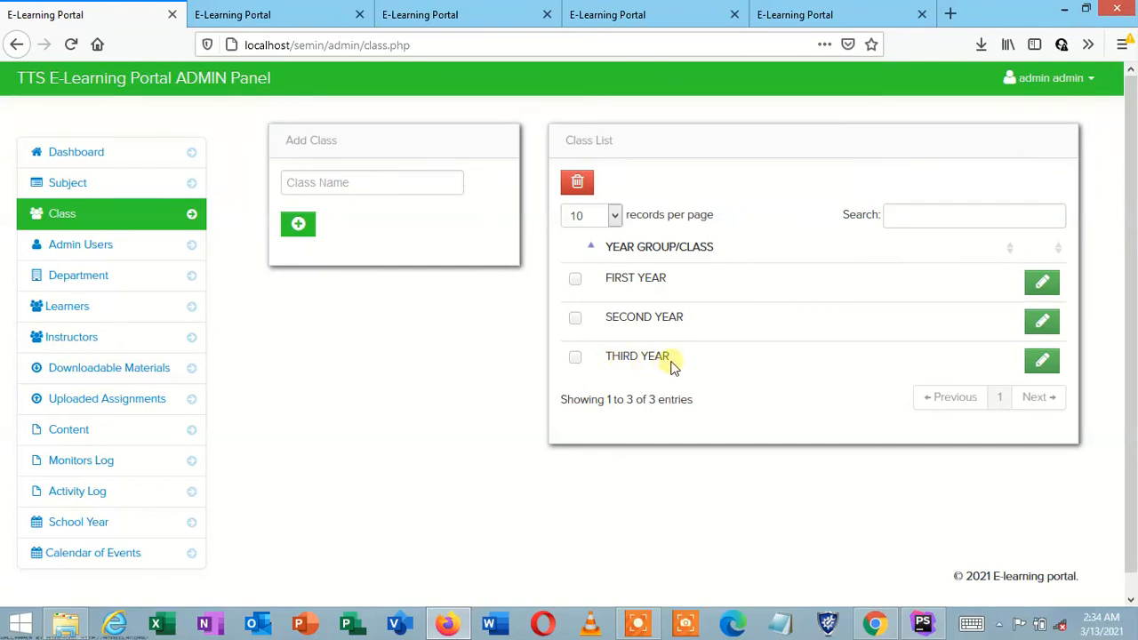
click(575, 280)
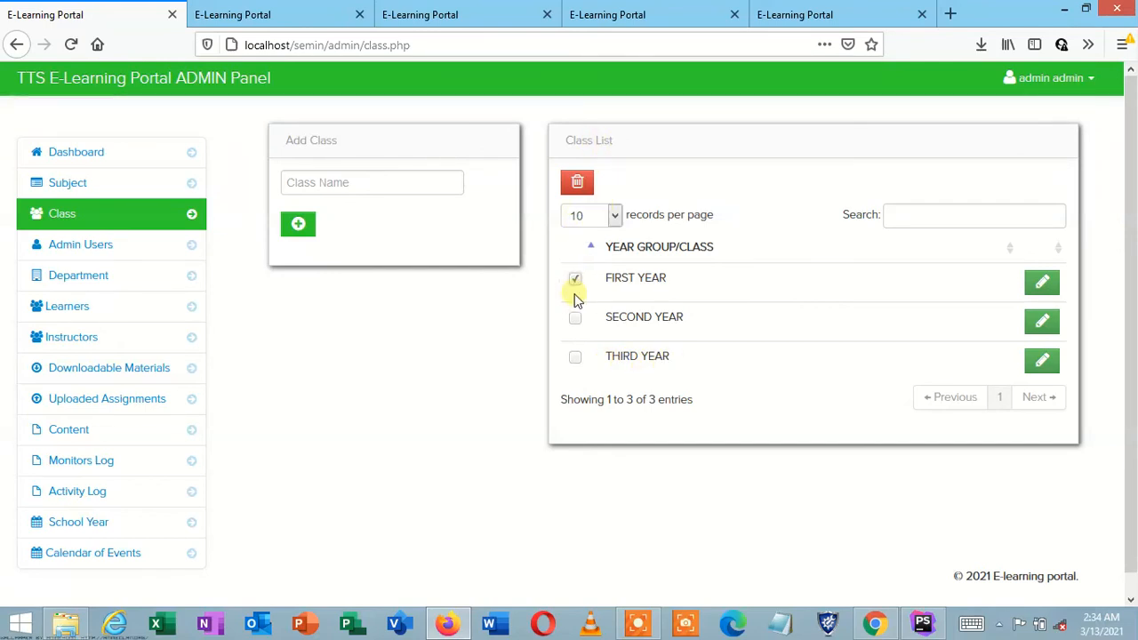
click(577, 319)
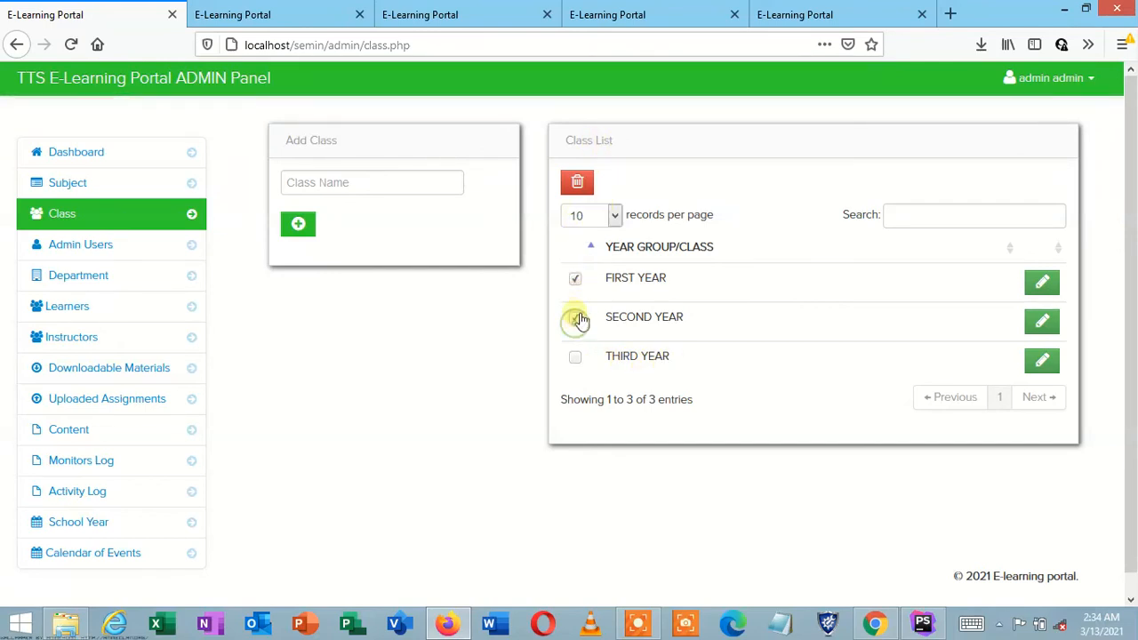
click(574, 356)
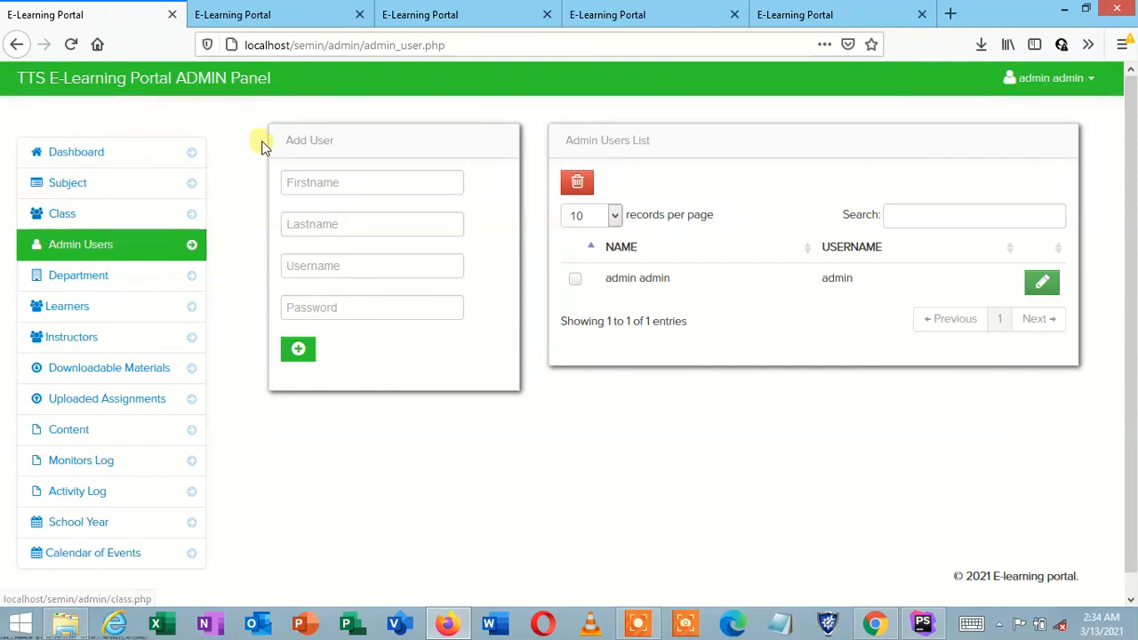
Step: Look over the Add User and Department forms, then go to the Learners page
click(357, 181)
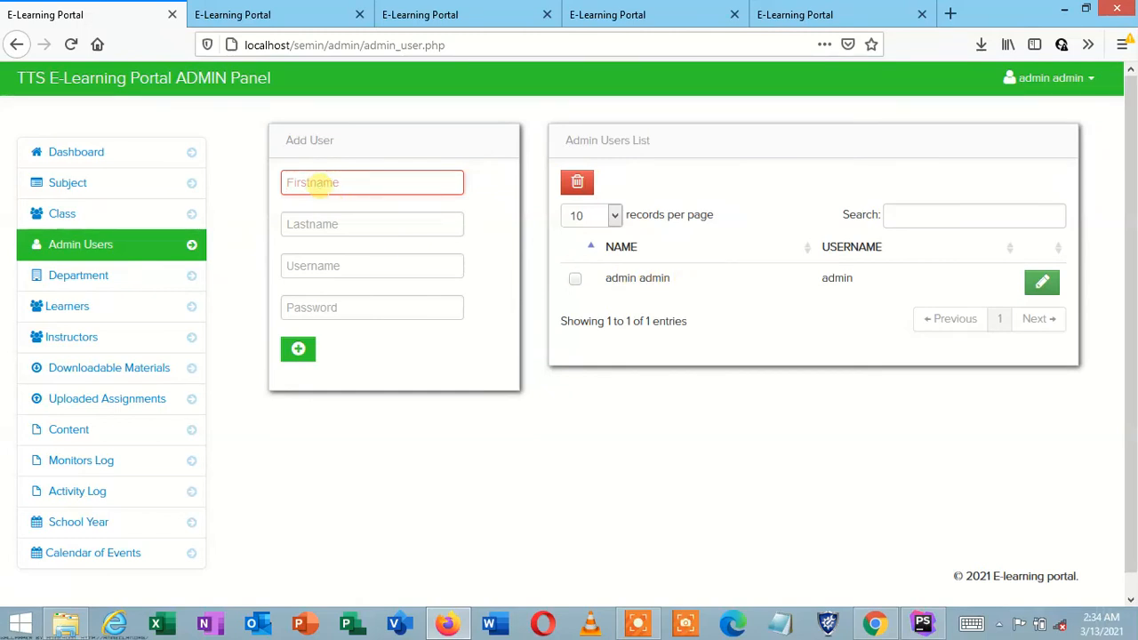
click(327, 226)
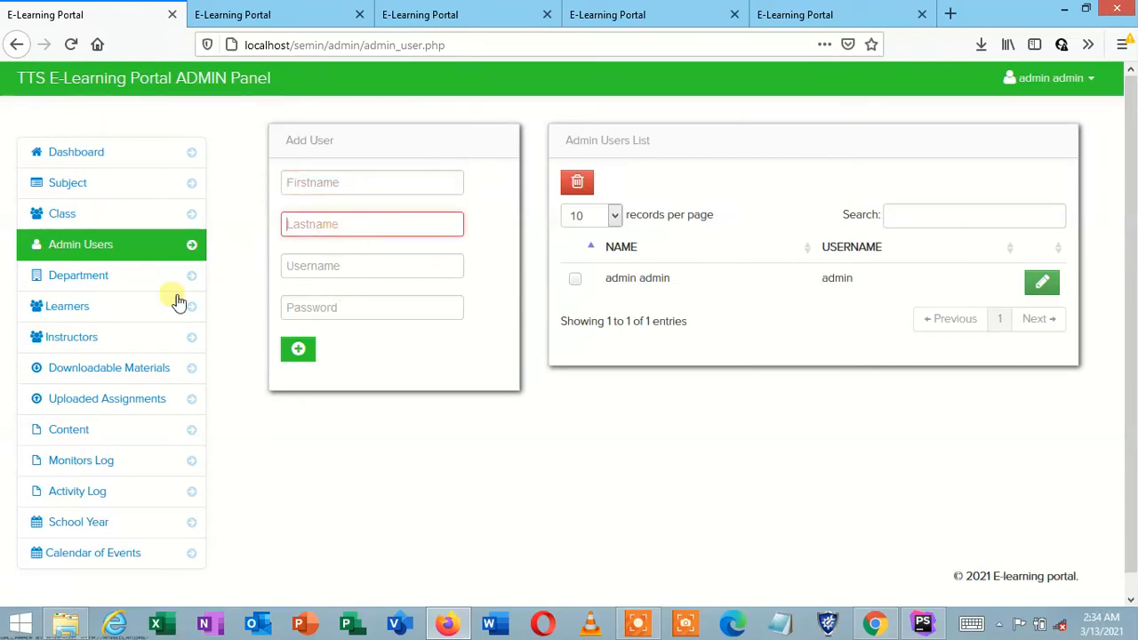
click(102, 281)
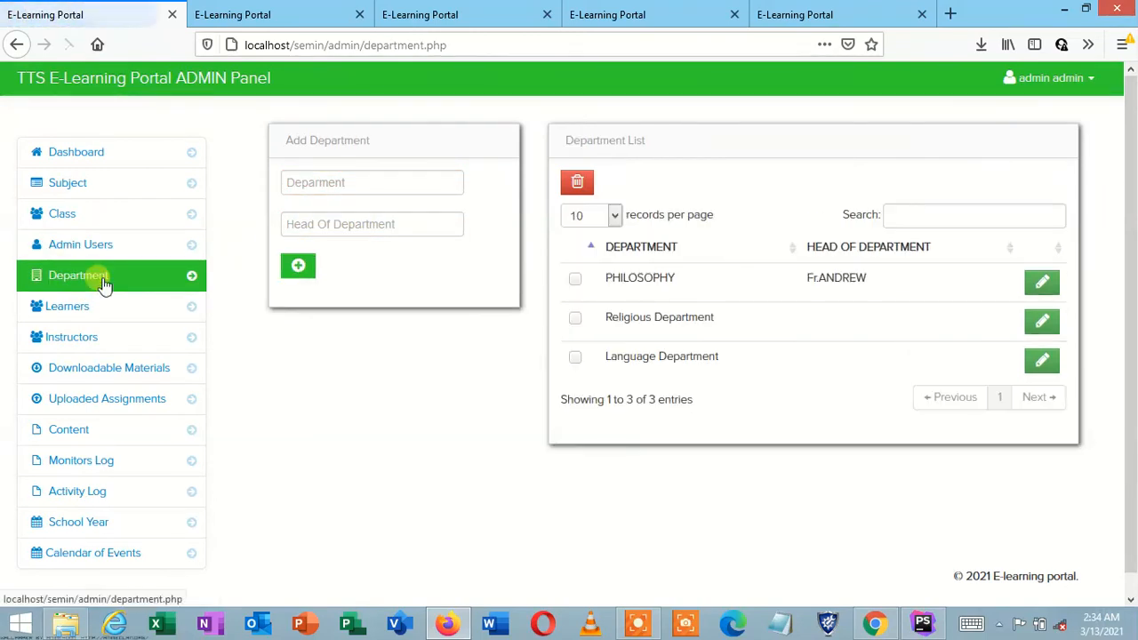
click(337, 184)
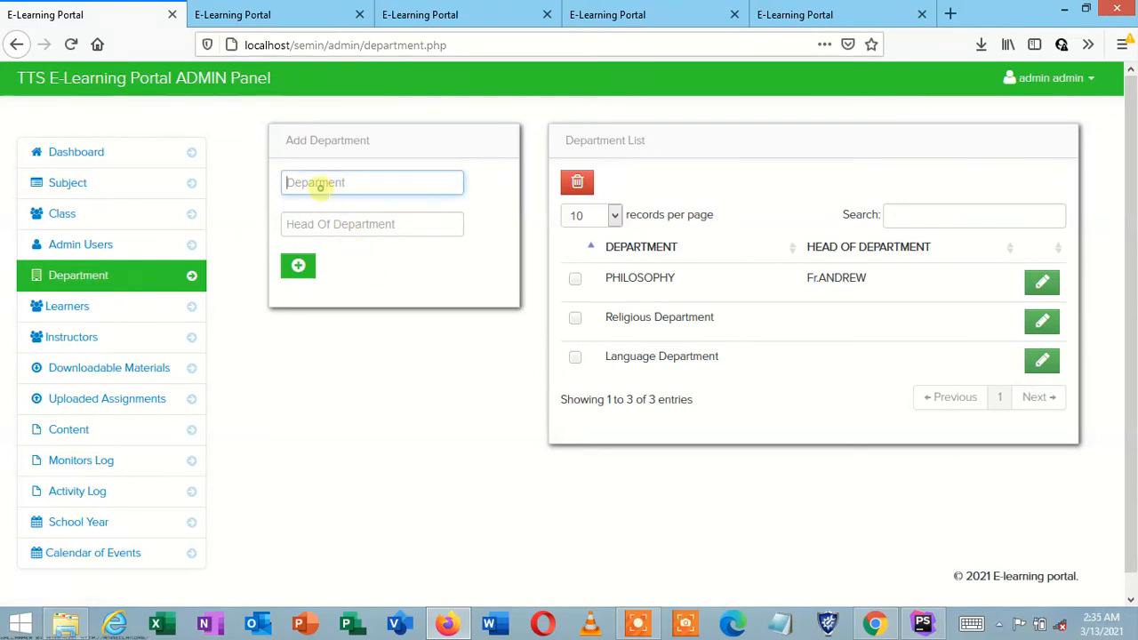
click(330, 224)
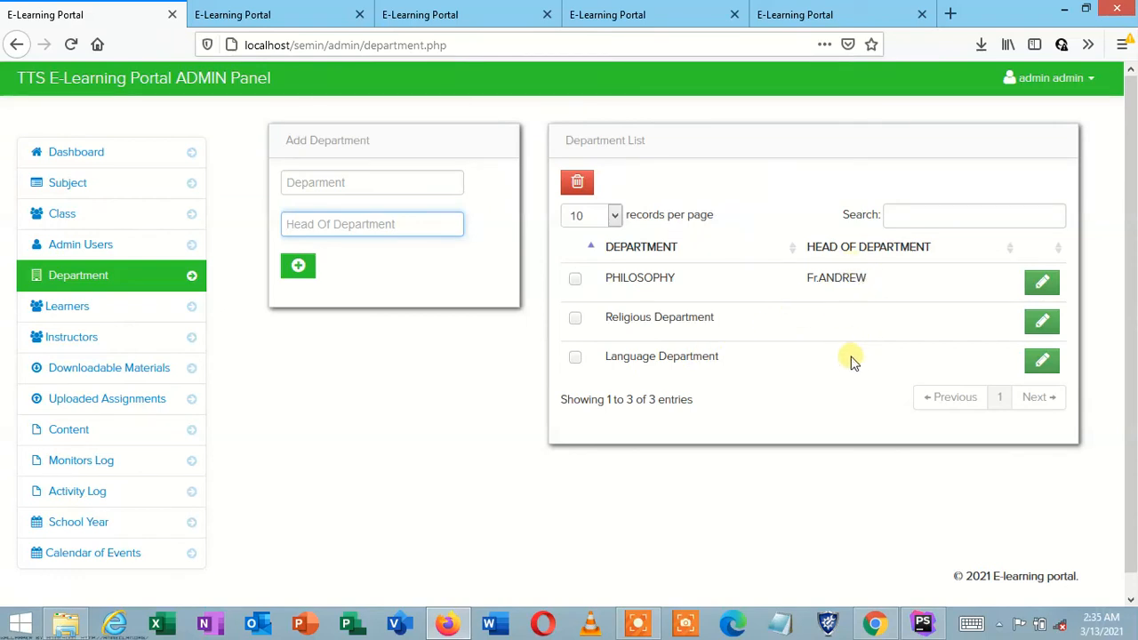
click(89, 306)
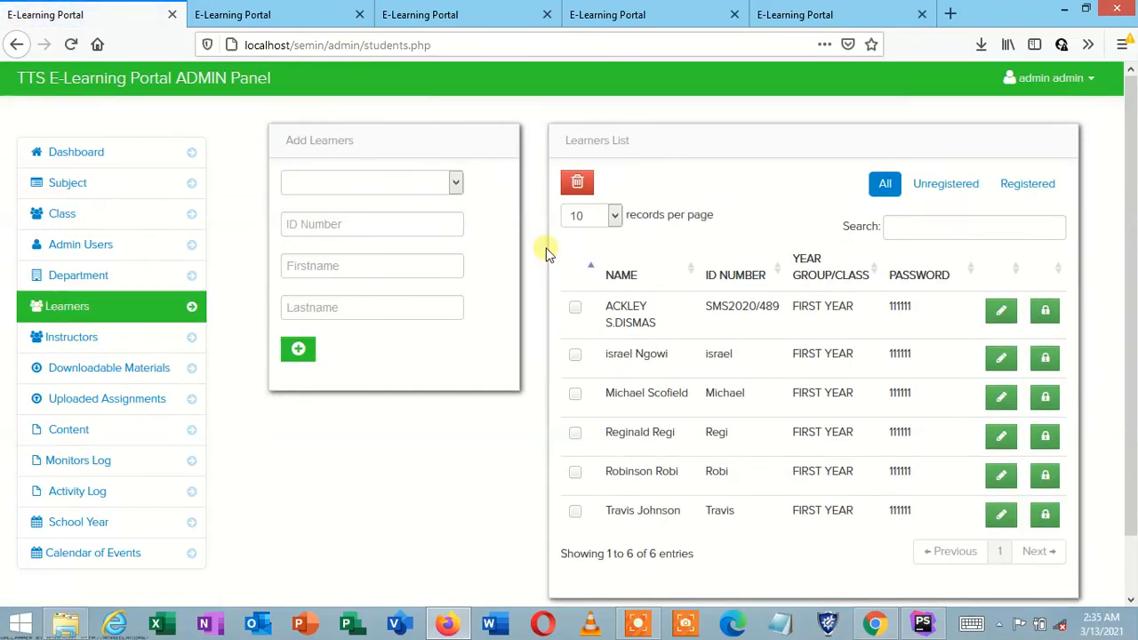
Step: In Add Learners, choose FIRST YEAR and click through the ID number and name fields
click(401, 185)
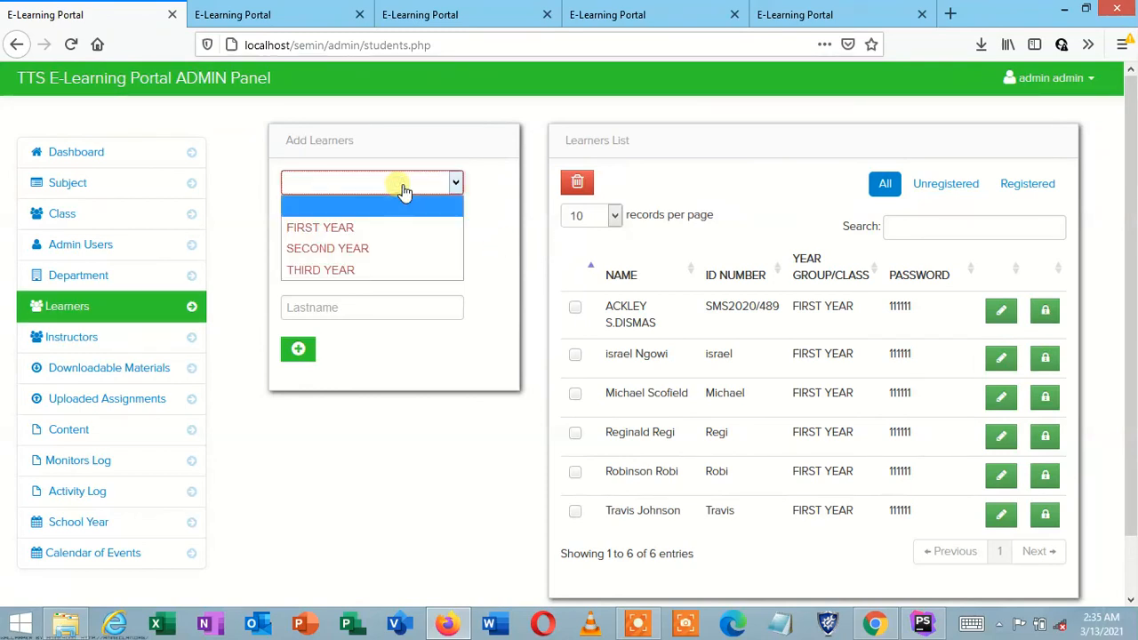
click(397, 229)
click(396, 229)
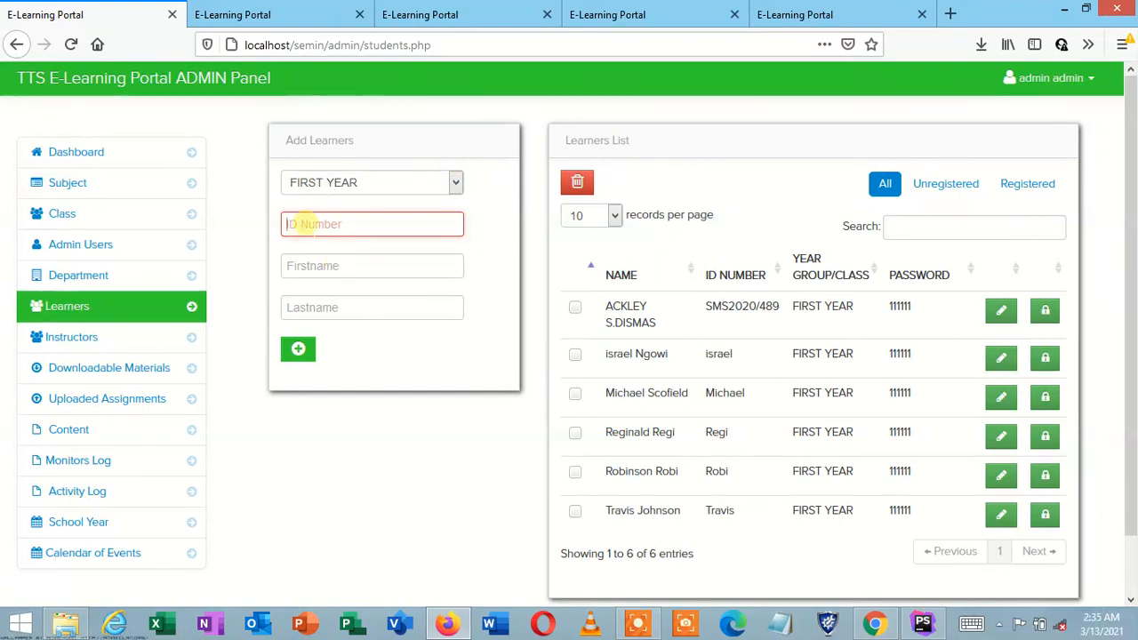
click(299, 263)
click(311, 307)
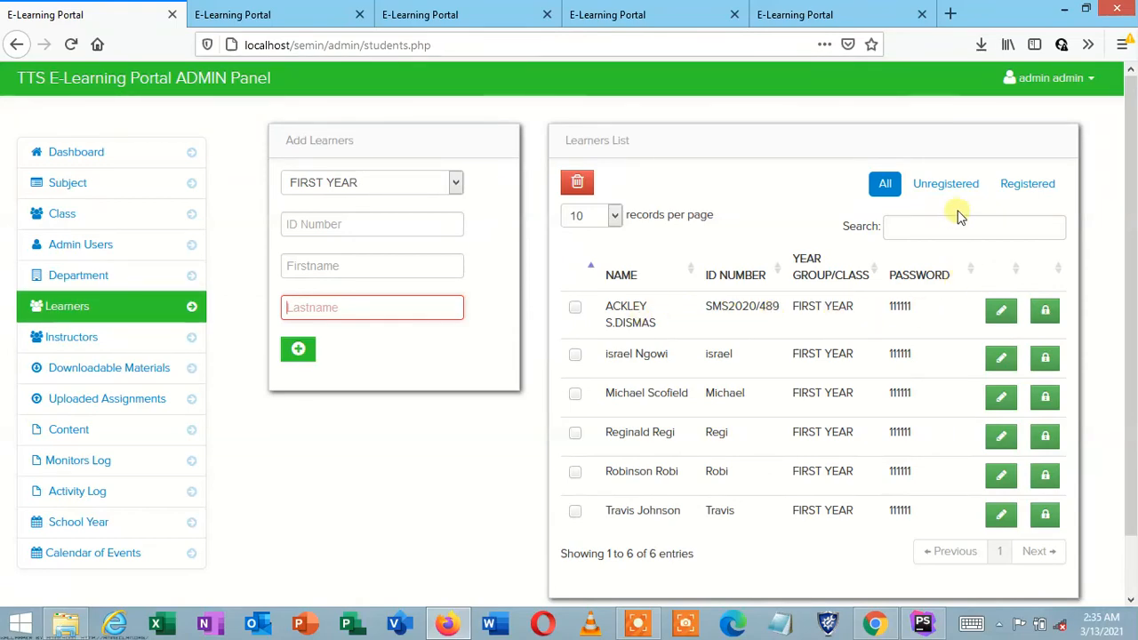
Step: Filter to registered learners, unregister the first one, then show unregistered learners
click(1011, 186)
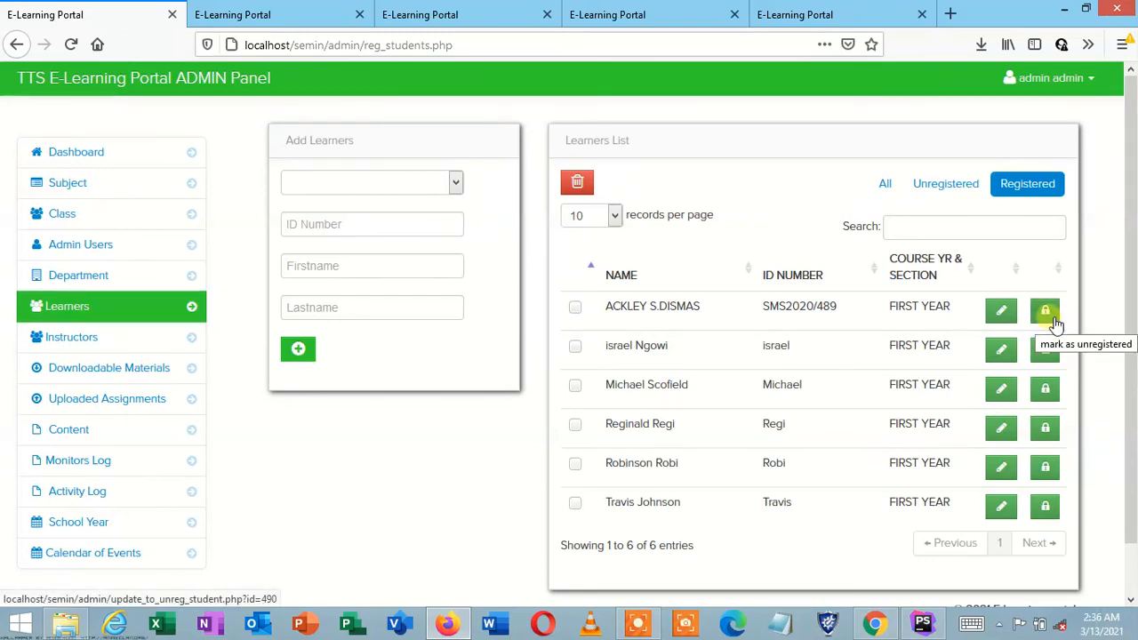
click(1052, 318)
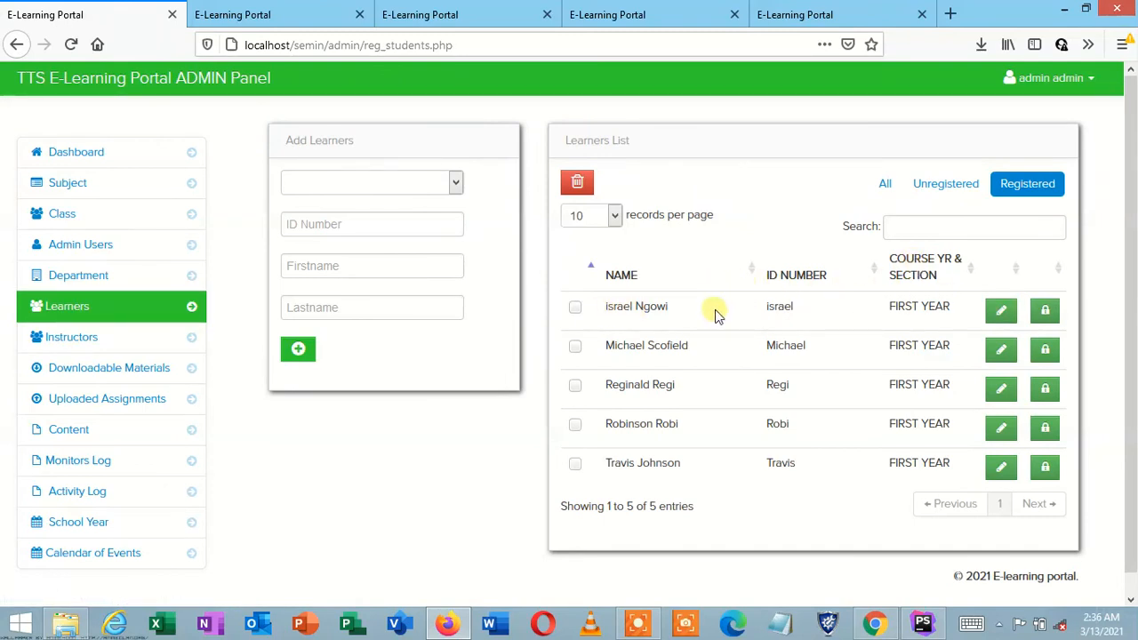
click(955, 188)
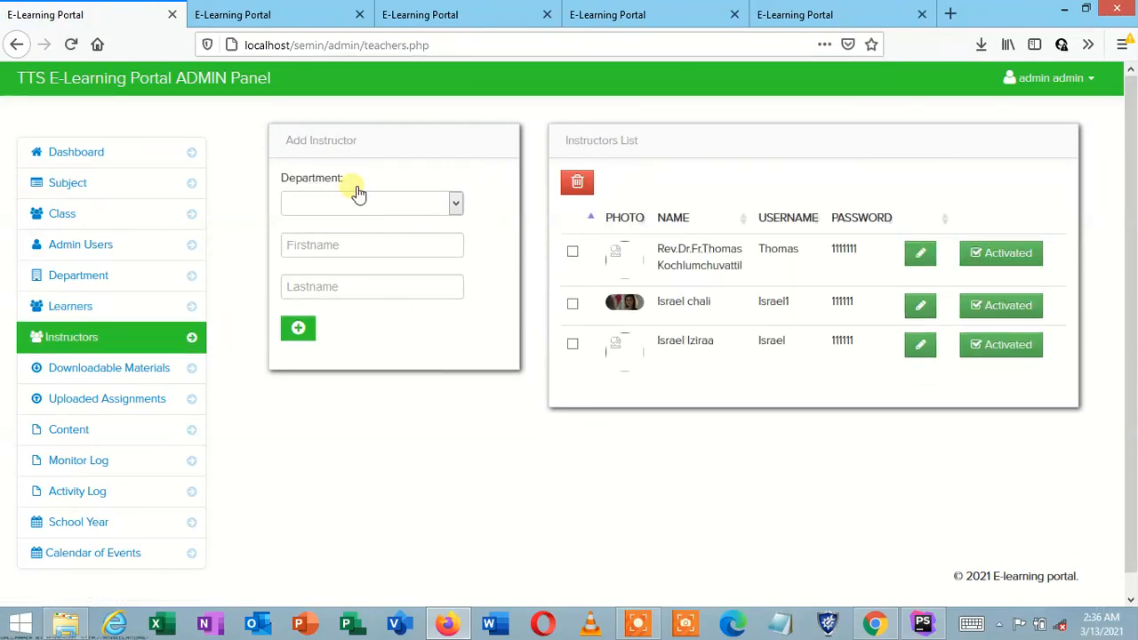
Step: Look at the Add Instructor department choices and name fields without entering anything
click(385, 207)
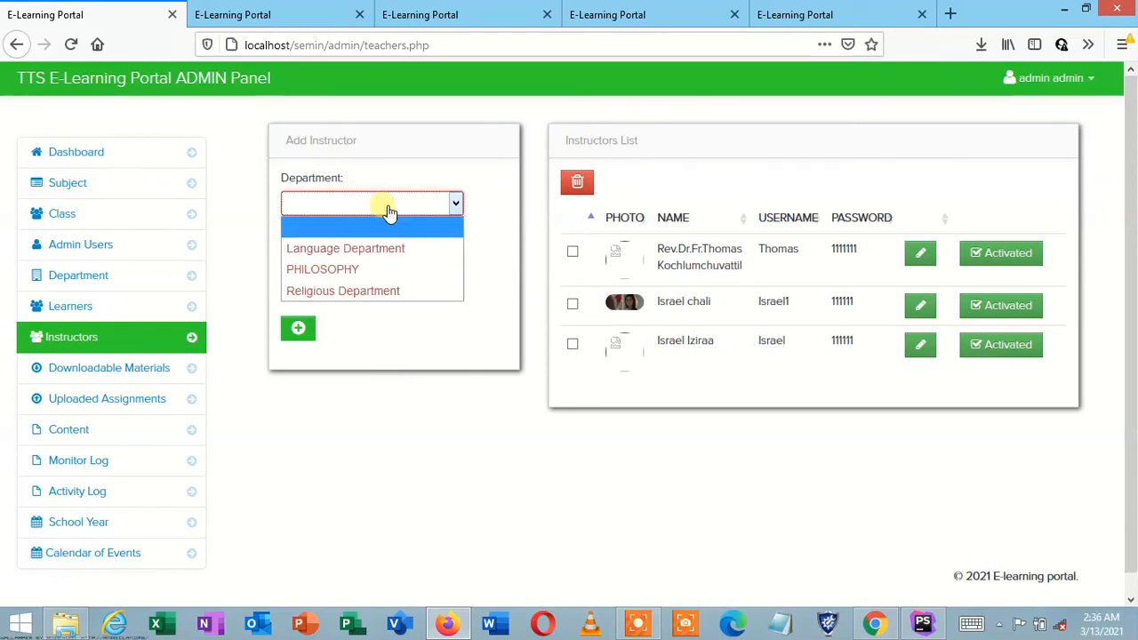
click(388, 208)
click(388, 208)
click(388, 211)
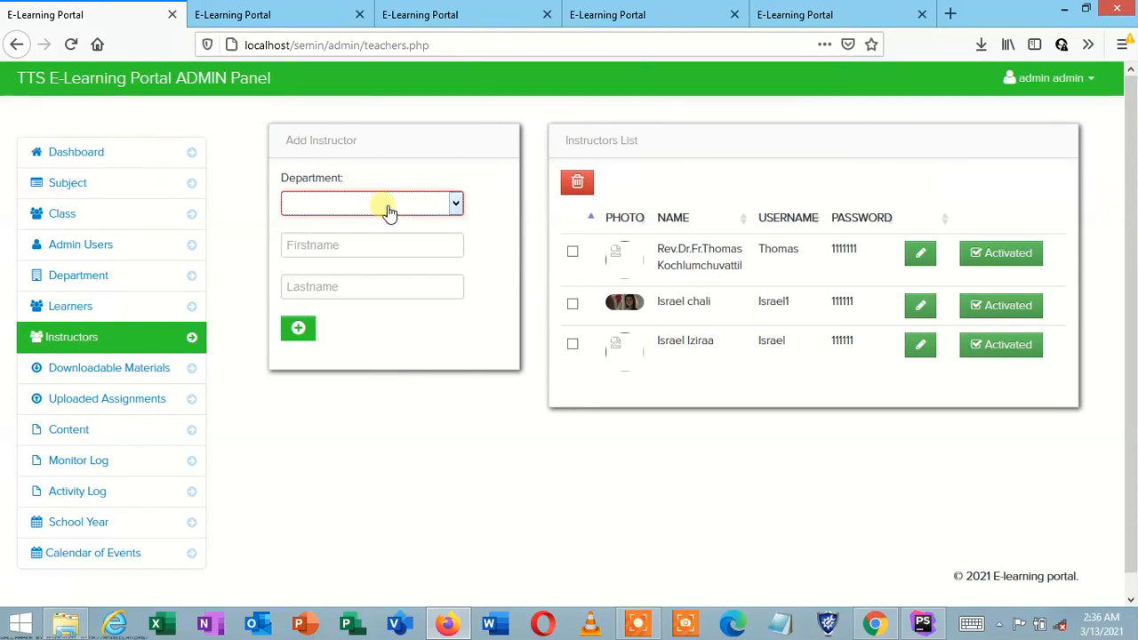
click(383, 240)
click(382, 287)
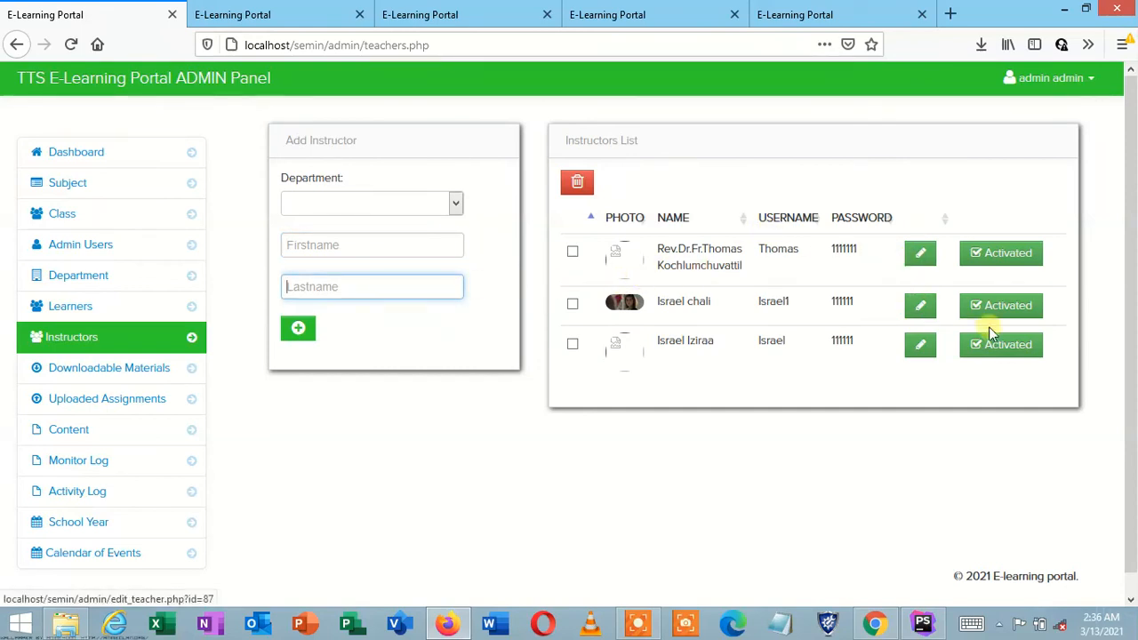
Step: Browse the Downloadable Materials, Uploaded Assignments and Content pages
click(101, 365)
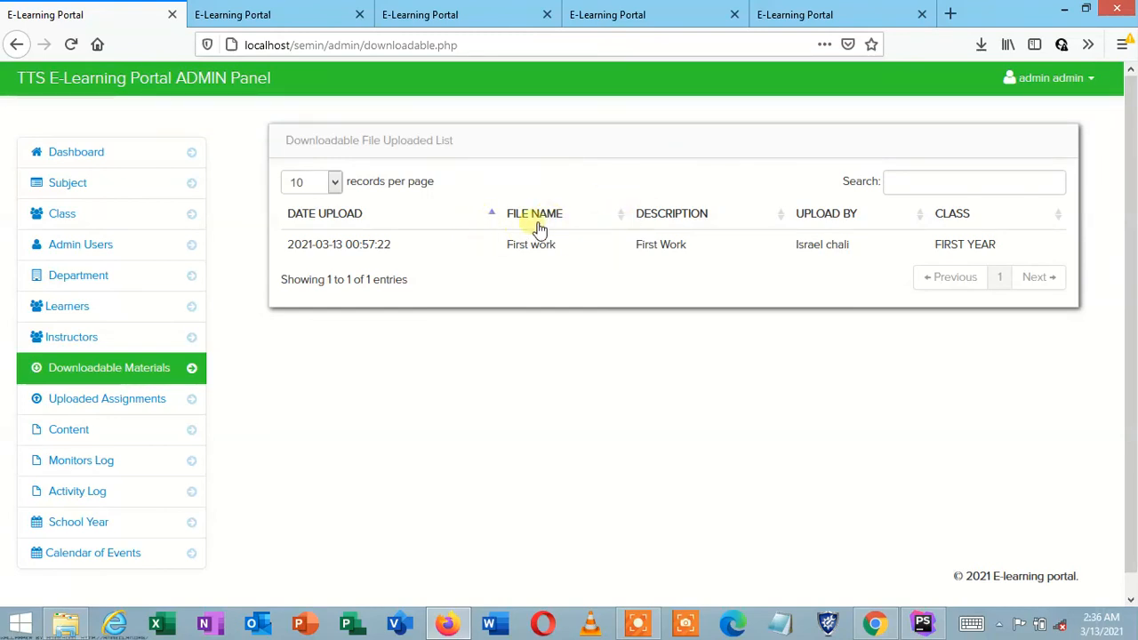
click(152, 400)
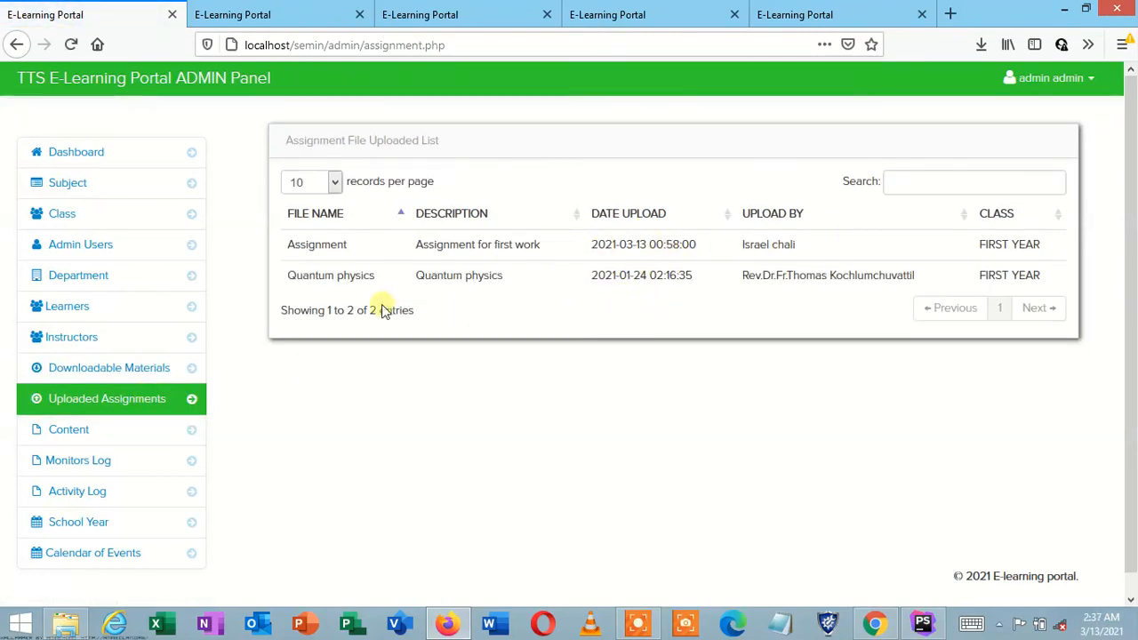
click(127, 430)
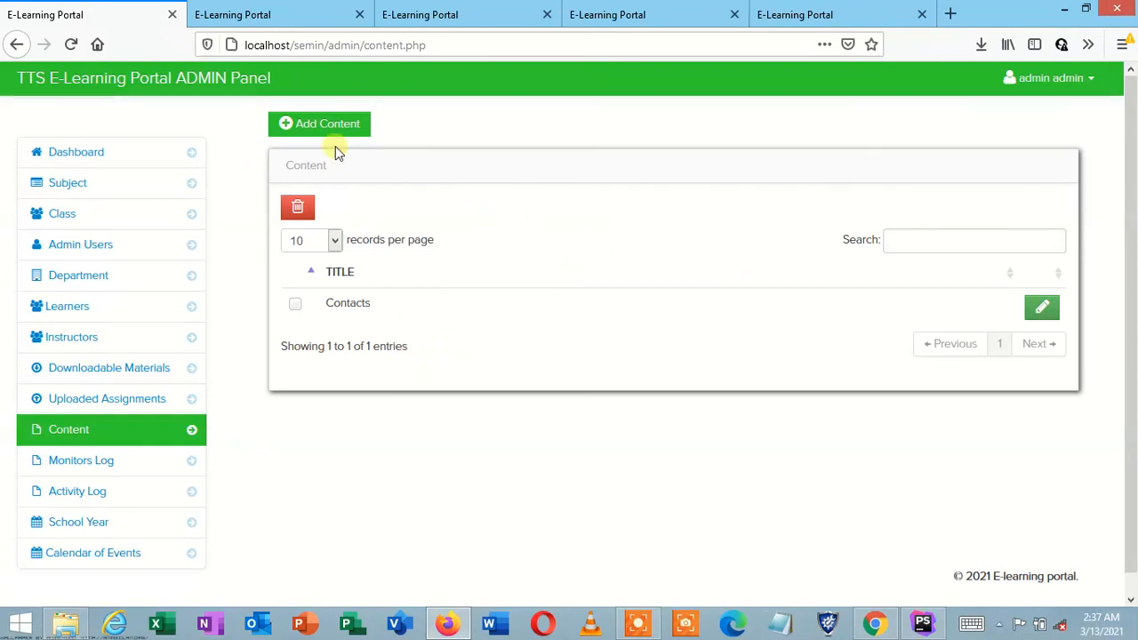
Step: Glance at the admin login and instructor signup tabs, then come back to the Content page
click(316, 11)
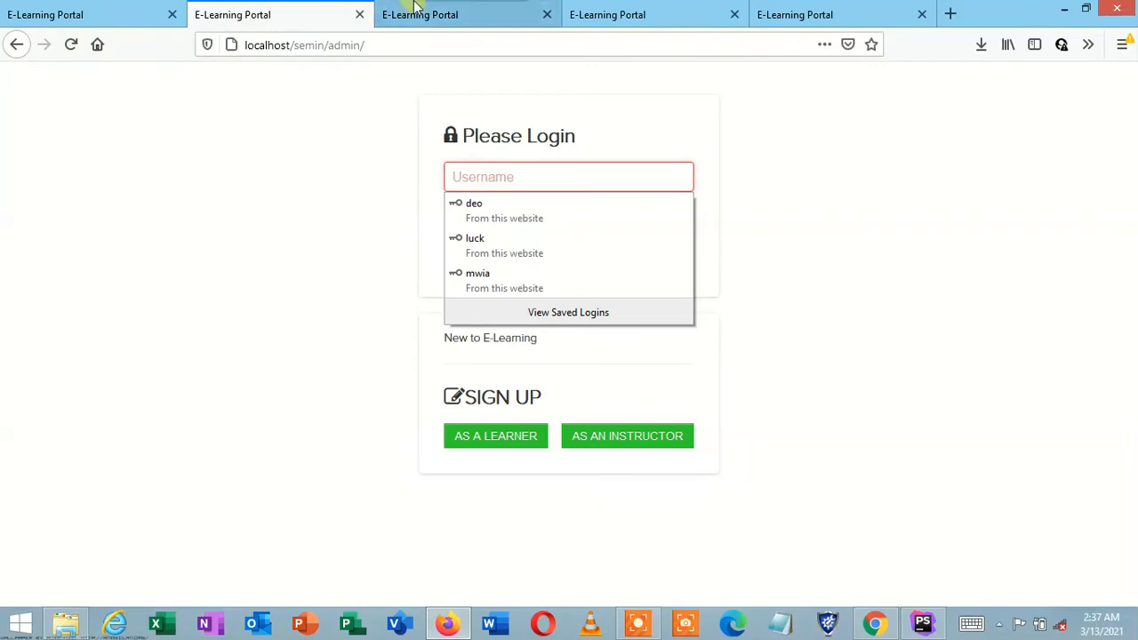
click(124, 11)
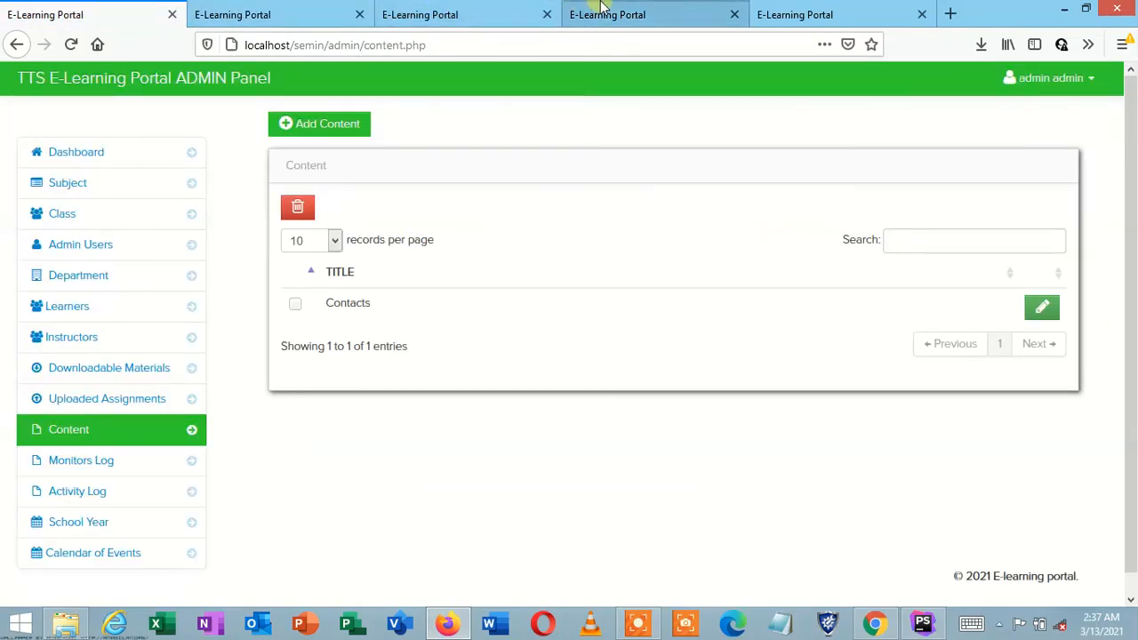
click(600, 10)
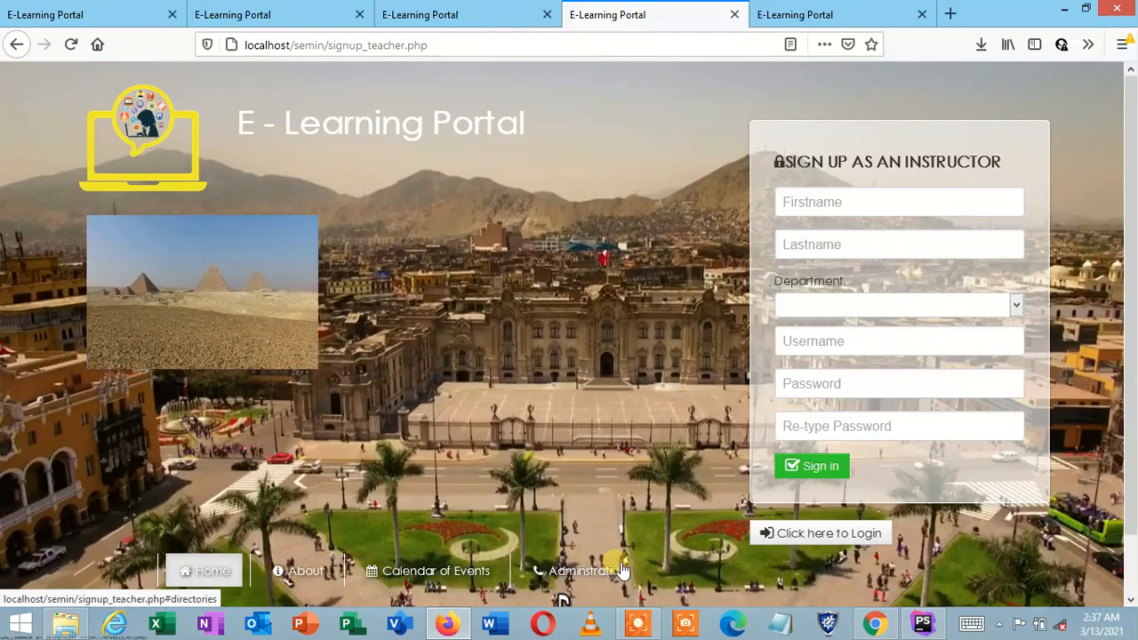
click(7, 11)
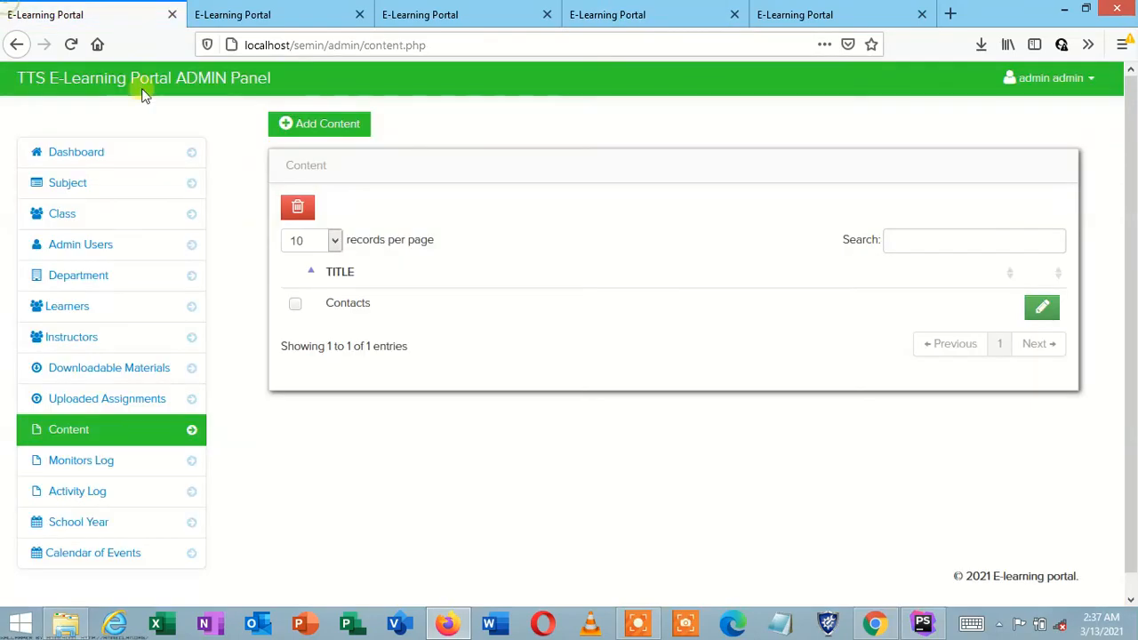
Step: View the Add Content form, then open the Monitors Log
click(343, 124)
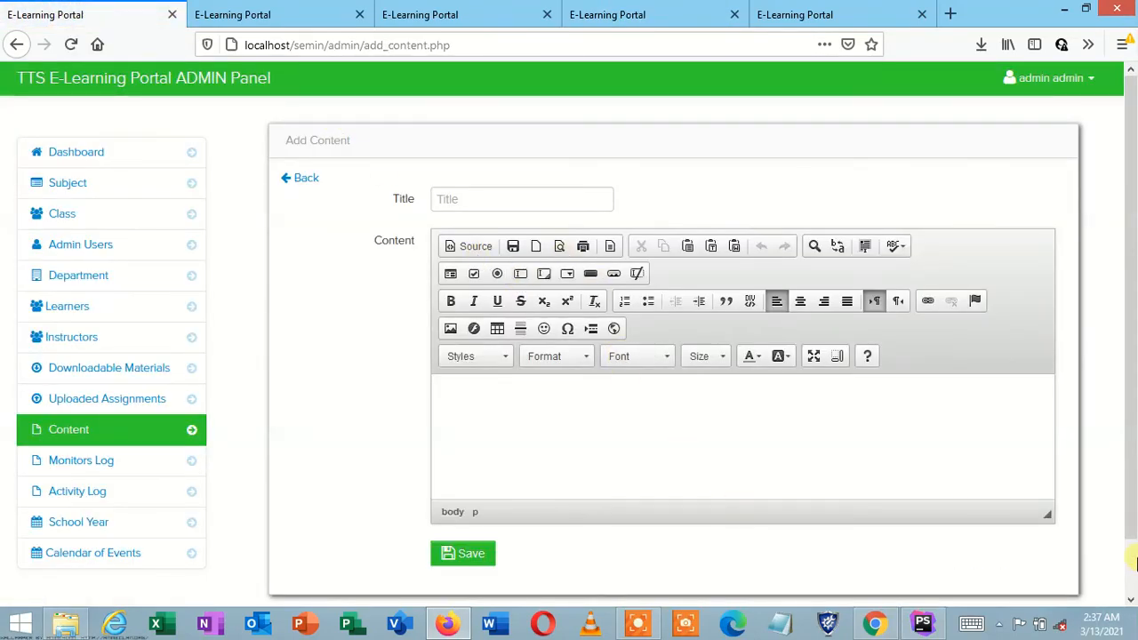
scroll(1135, 579, down, 1)
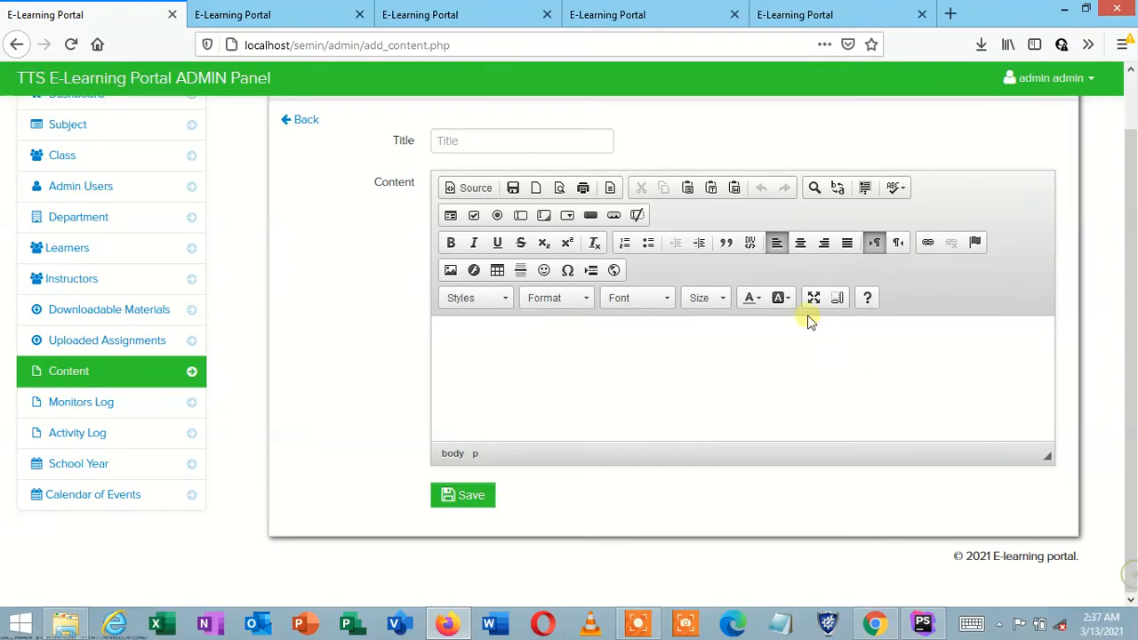
click(127, 409)
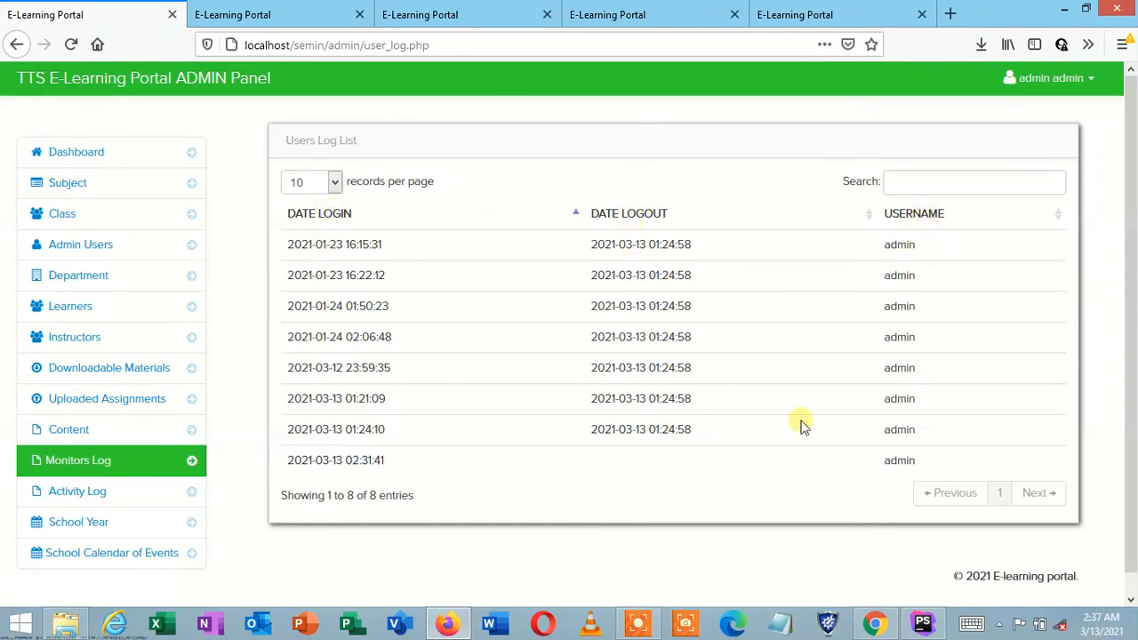
Step: Review the Activity Log of admin actions, then go to the School Year page
click(114, 489)
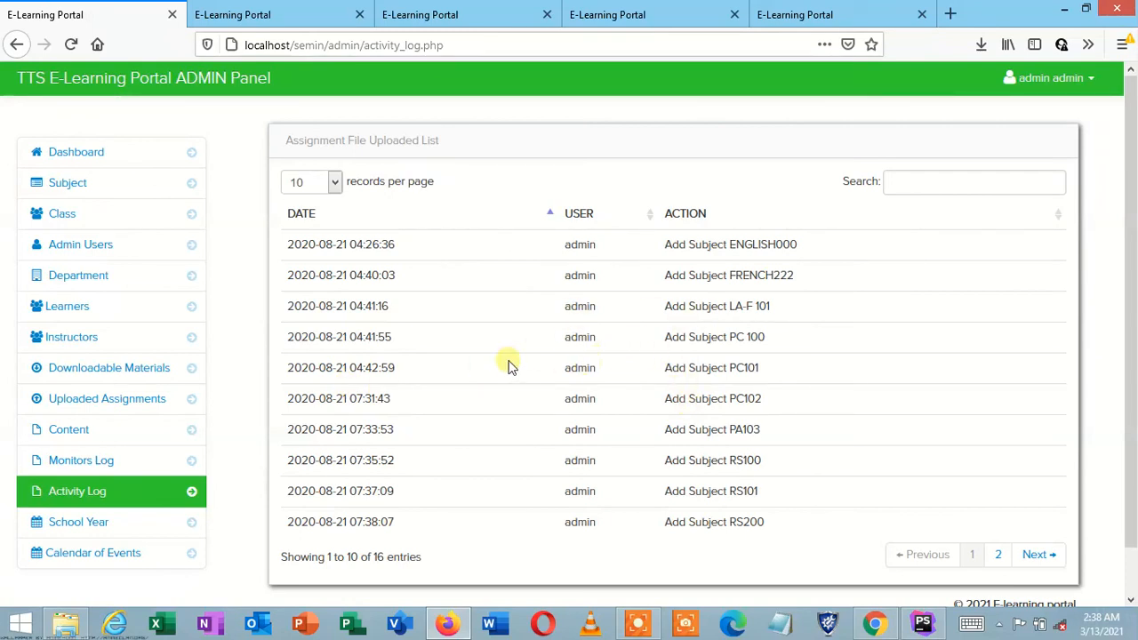
click(87, 524)
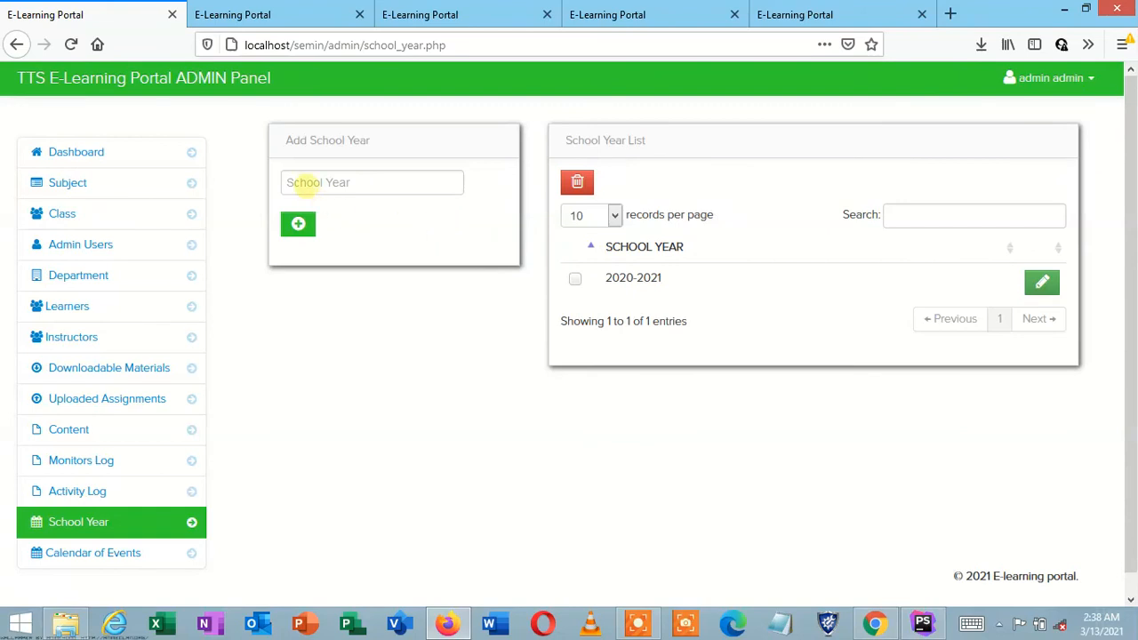
Step: Tick and then untick the 2020-2021 school year row
click(306, 184)
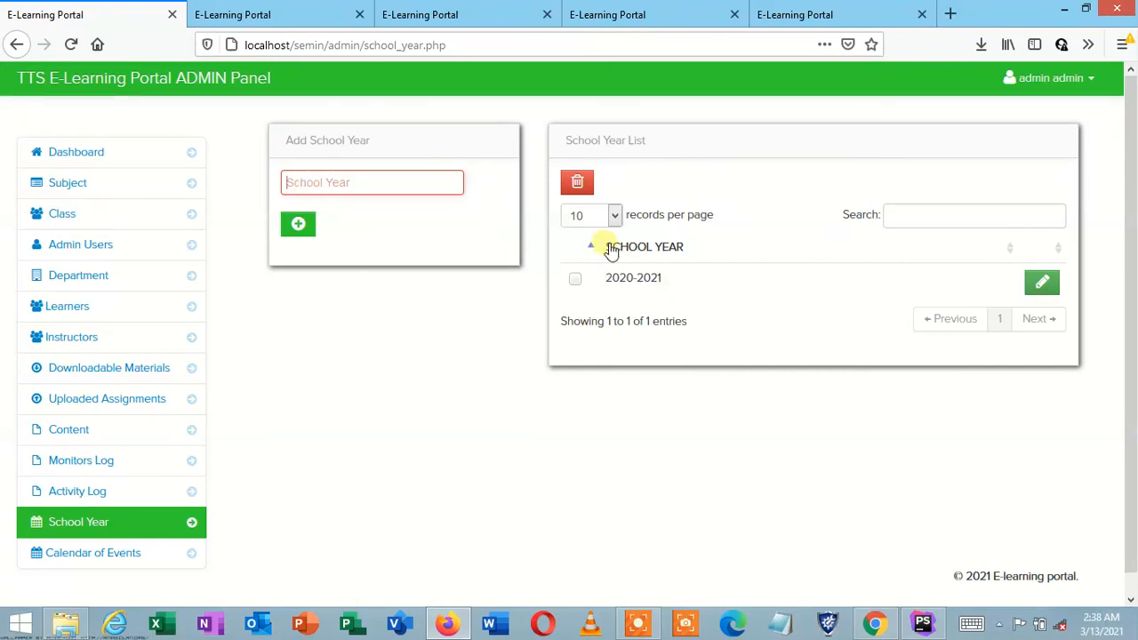
click(576, 281)
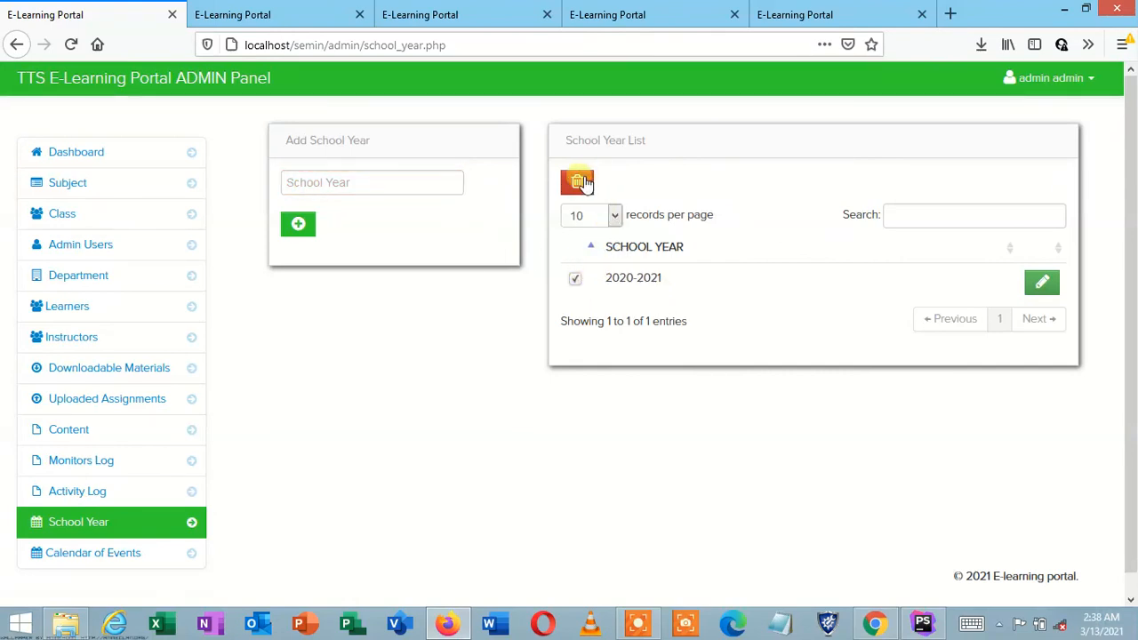
click(580, 281)
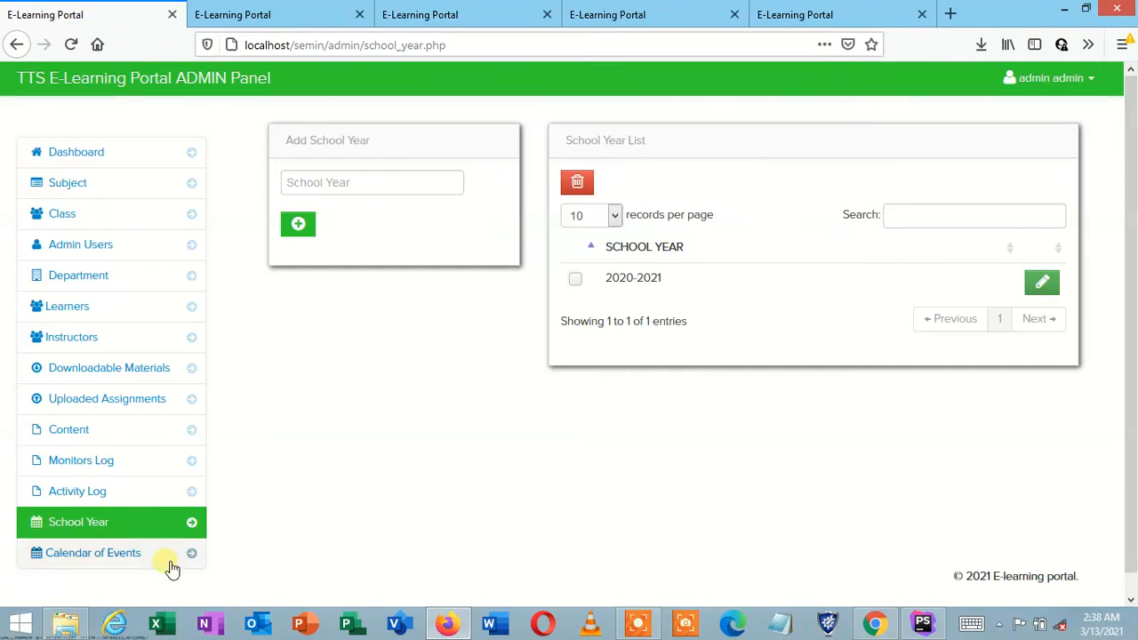
Step: Scroll through the Calendar of Events, then return to the admin Dashboard
click(129, 559)
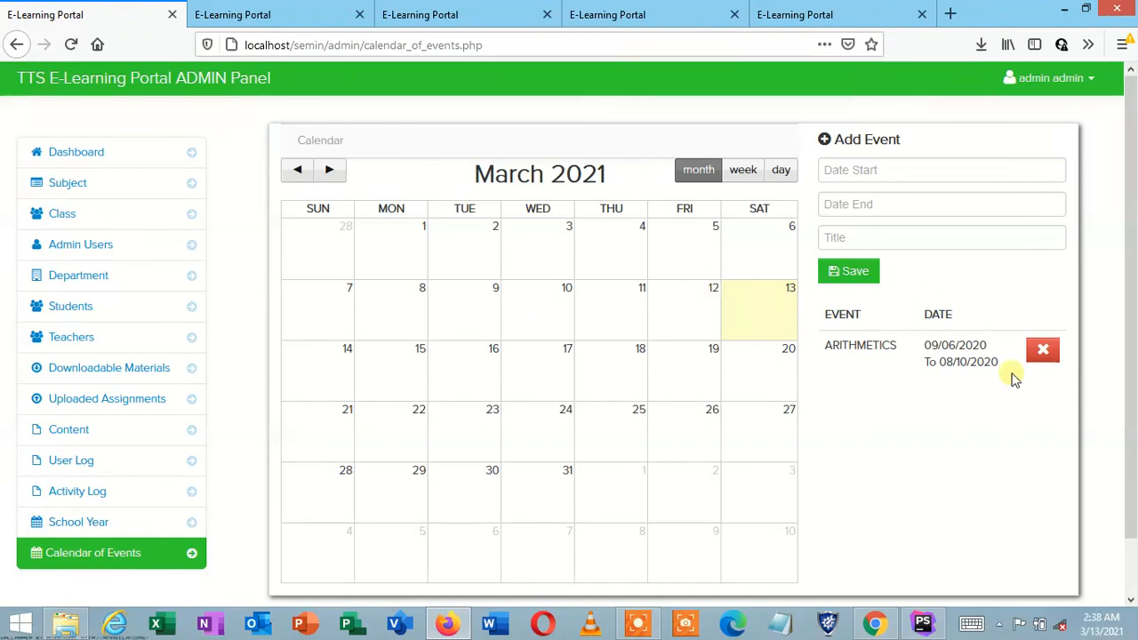
click(1132, 560)
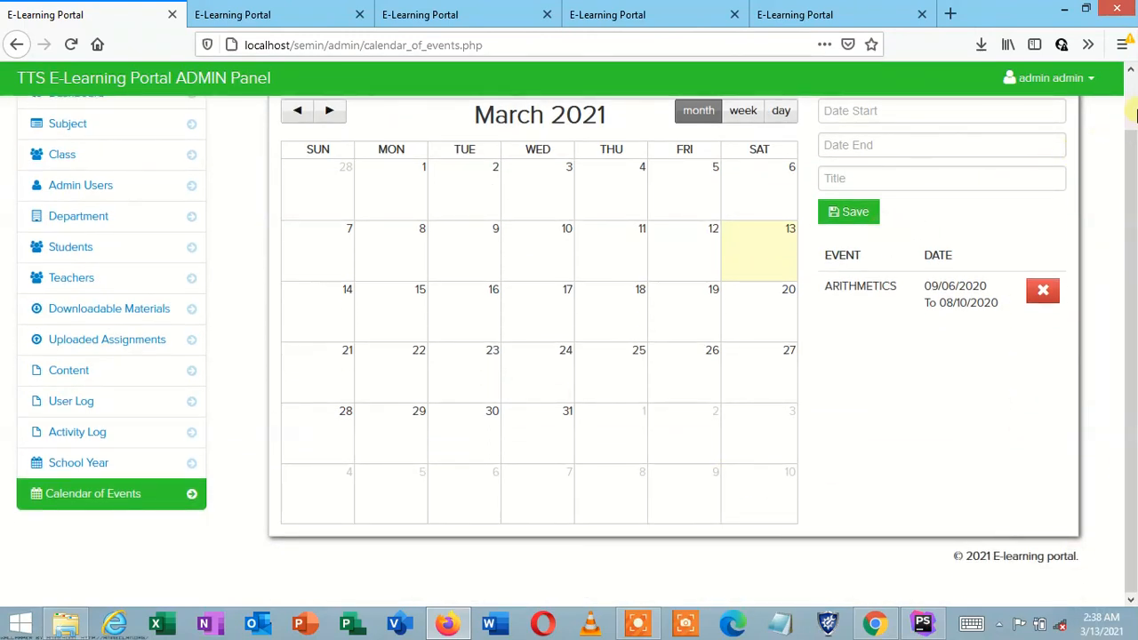
click(1133, 111)
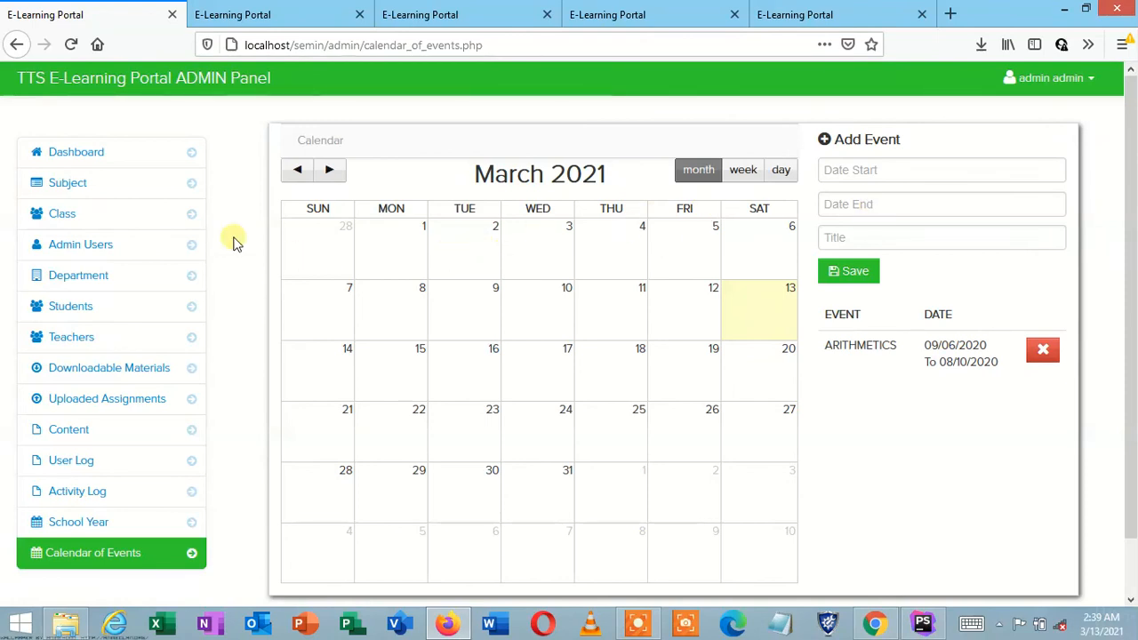
click(111, 164)
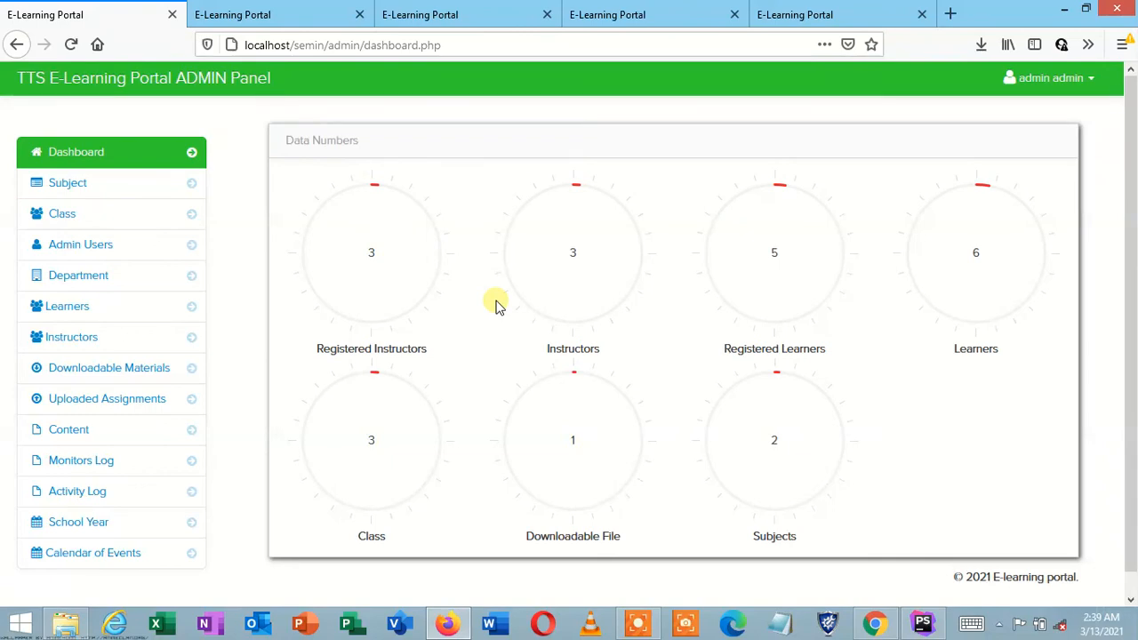
Step: Cycle through the open portal tabs: admin login, home, instructor signup, admin dashboard and downloadable materials
click(219, 9)
click(416, 11)
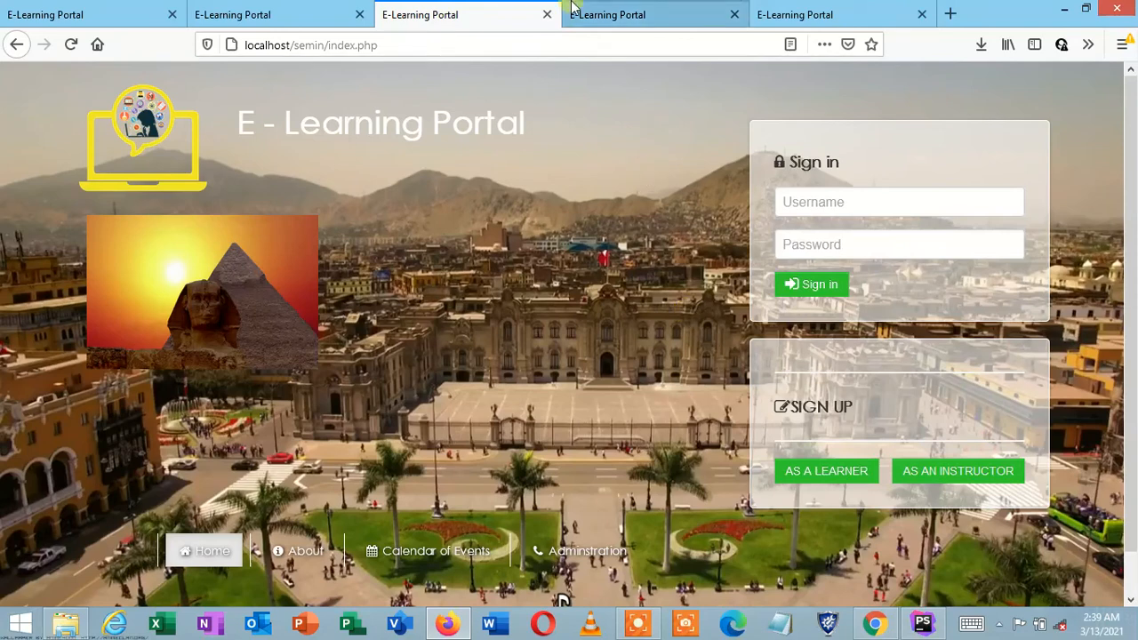
click(612, 9)
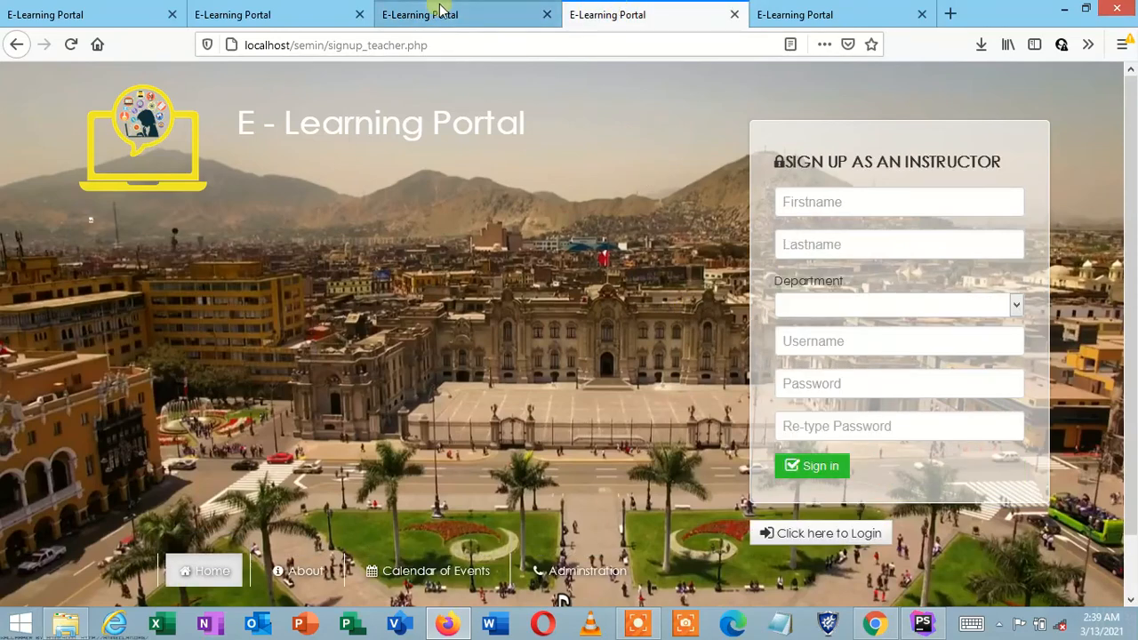
click(441, 11)
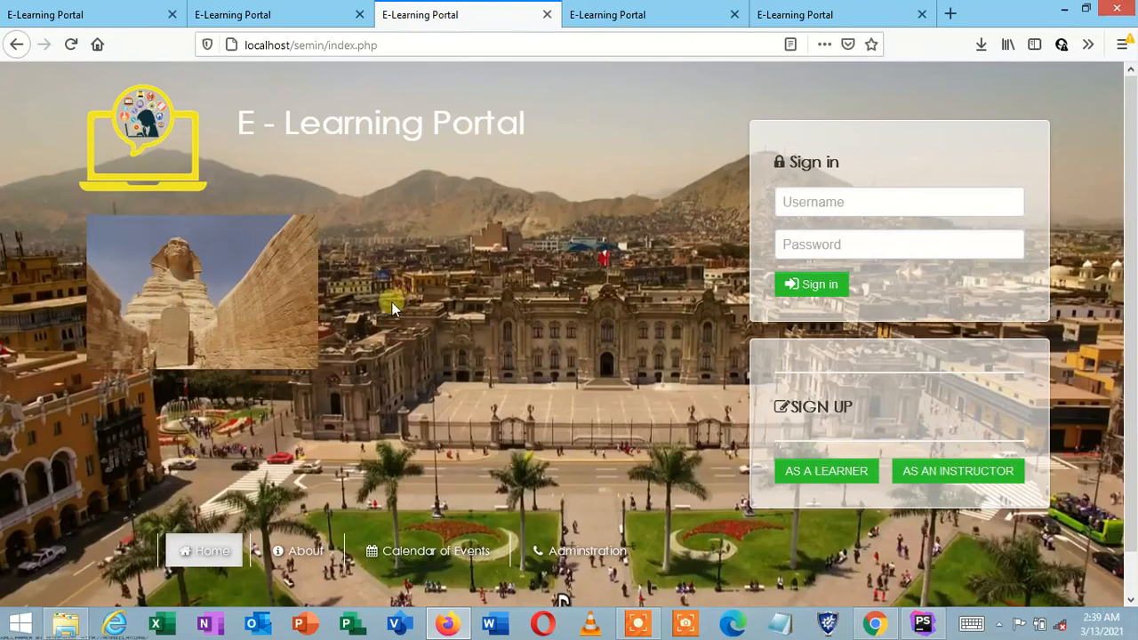
click(96, 14)
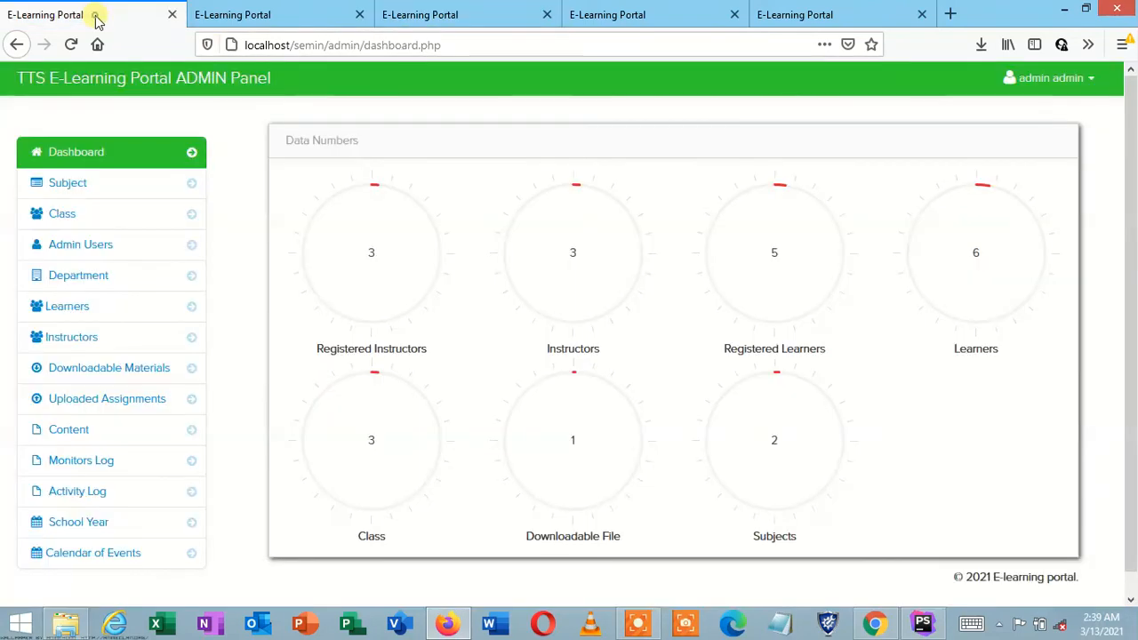
click(245, 9)
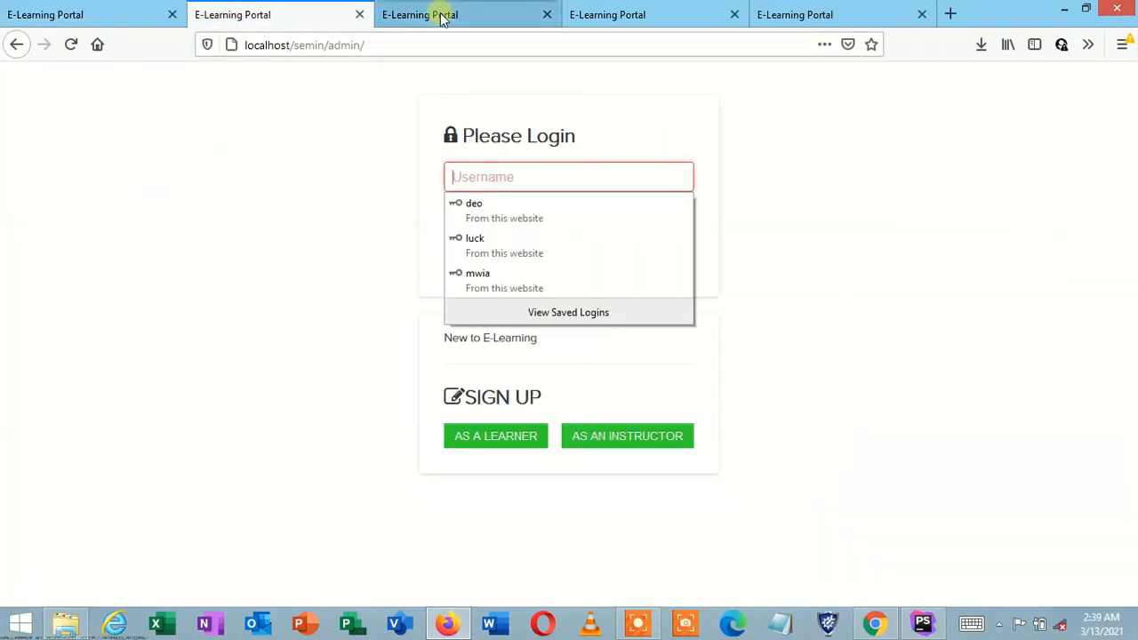
click(440, 14)
click(629, 11)
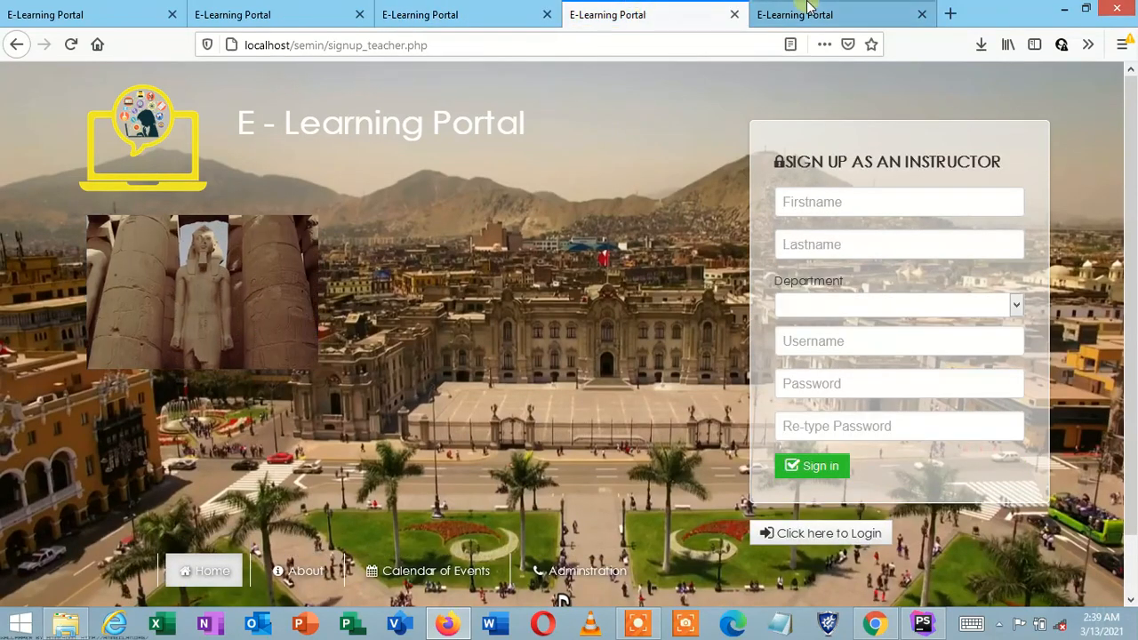
click(810, 9)
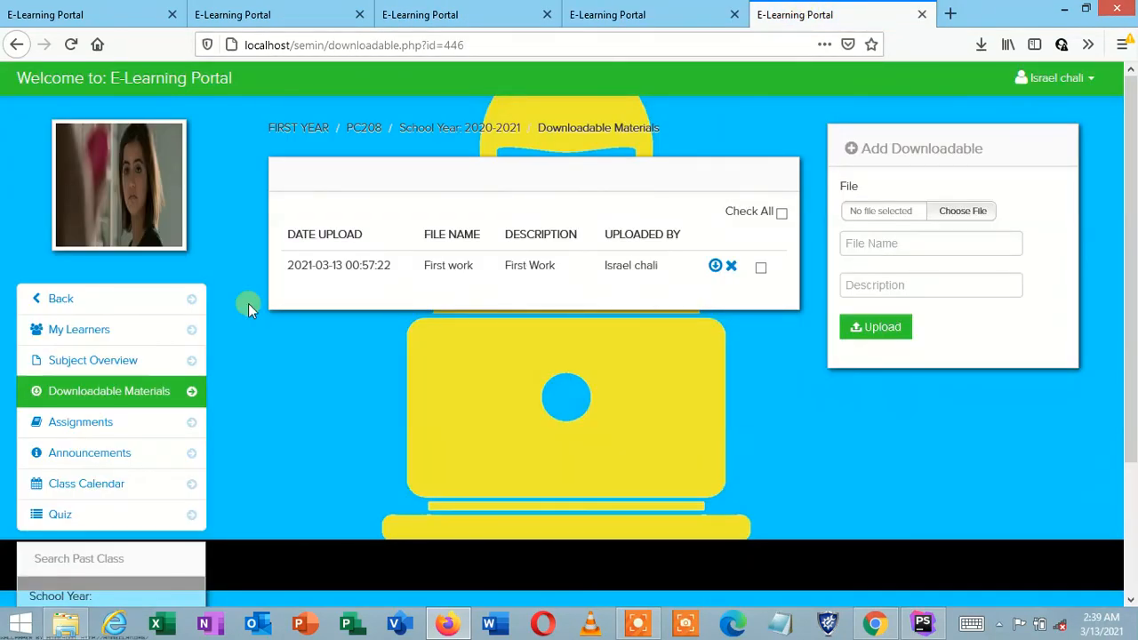
Step: Return to the instructor's My Class page and log the instructor out
click(101, 311)
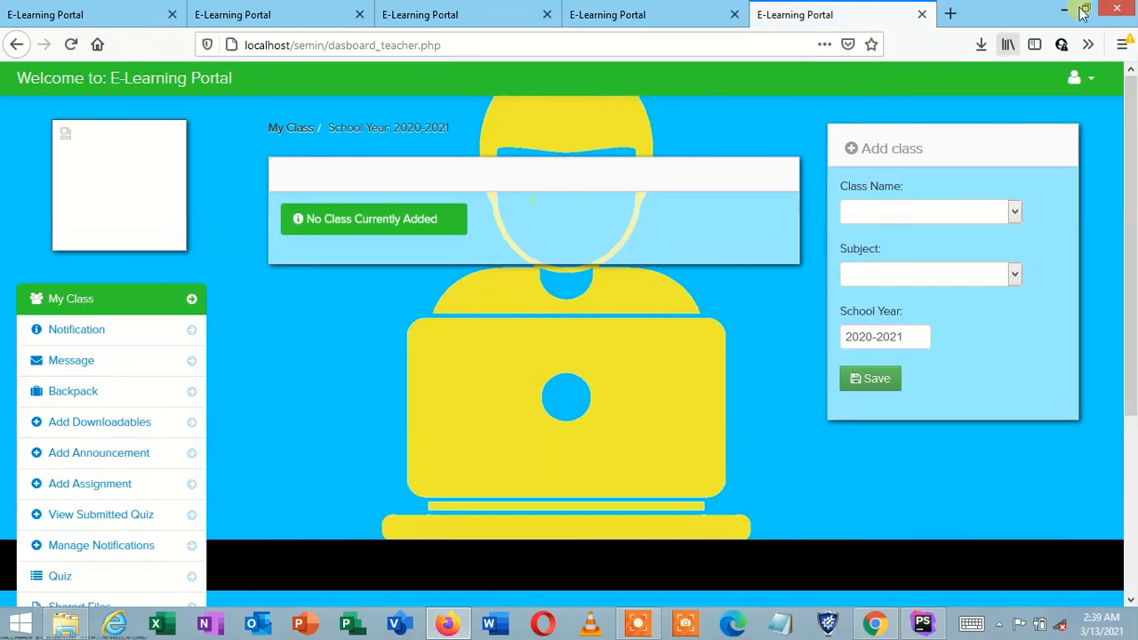
click(1086, 78)
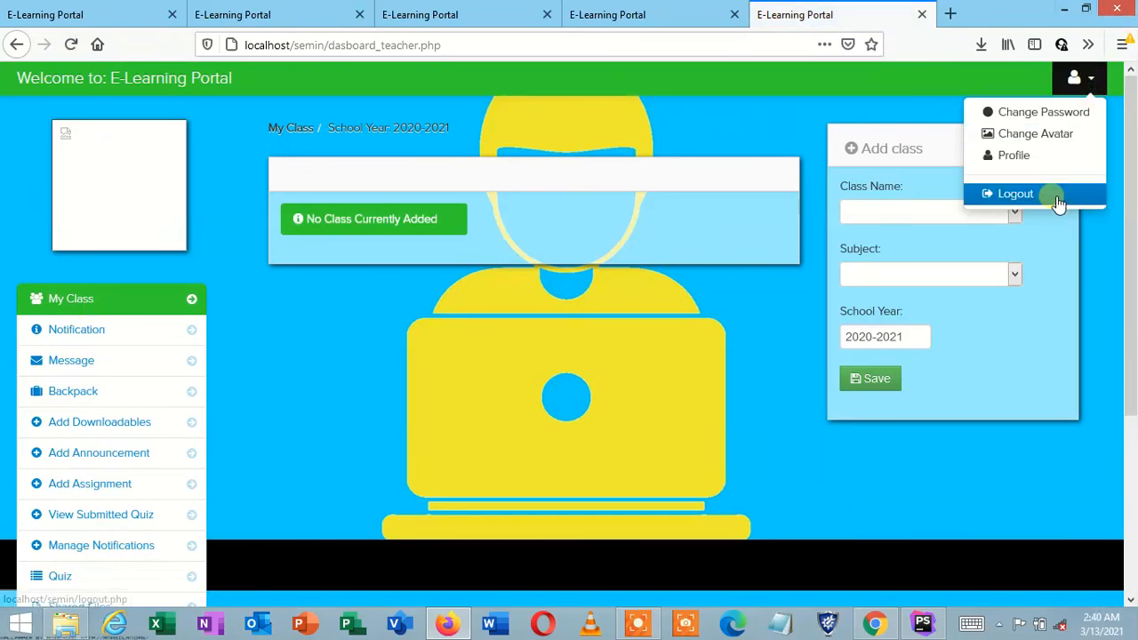
click(1053, 195)
Step: Sign in with the instructor's username and password, and decline Firefox's offer to save the login
click(842, 206)
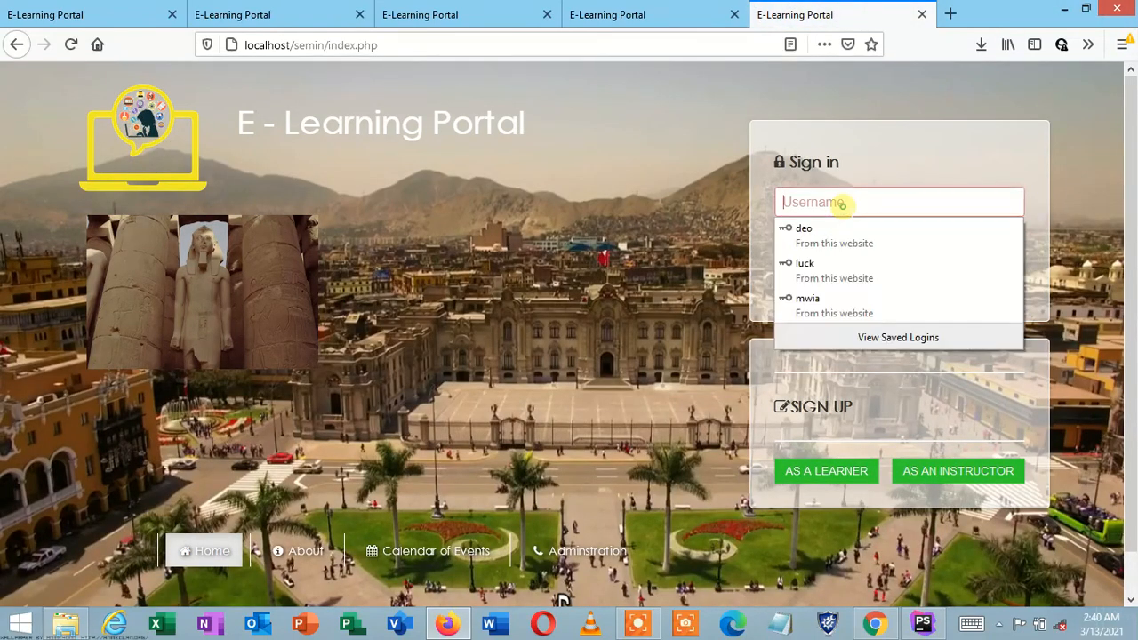
click(841, 204)
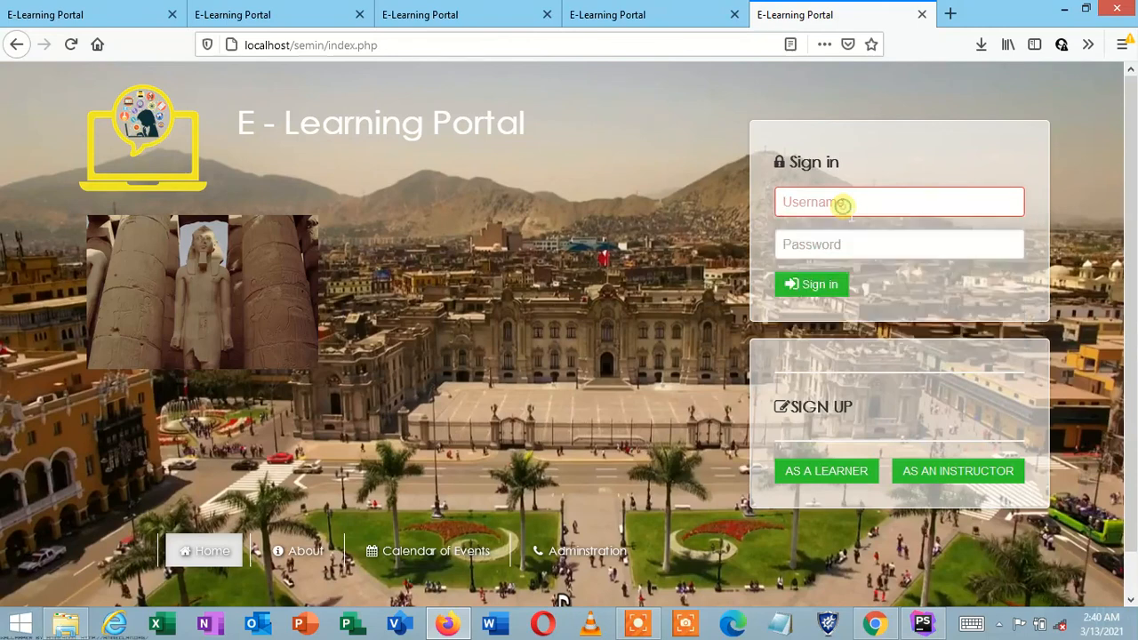
text(l)
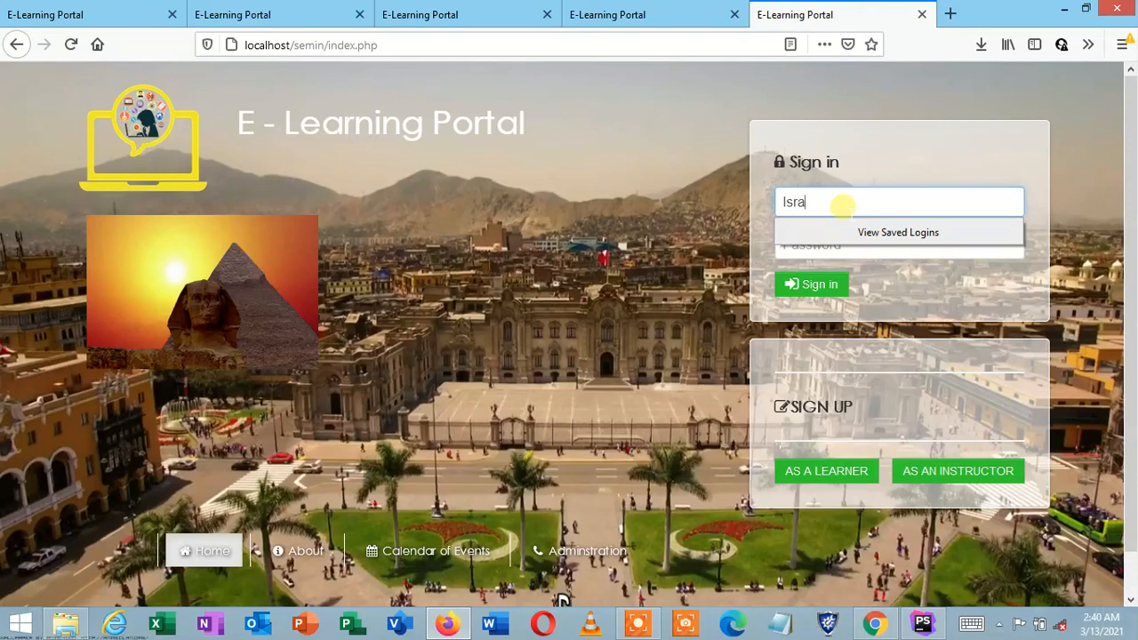
click(825, 245)
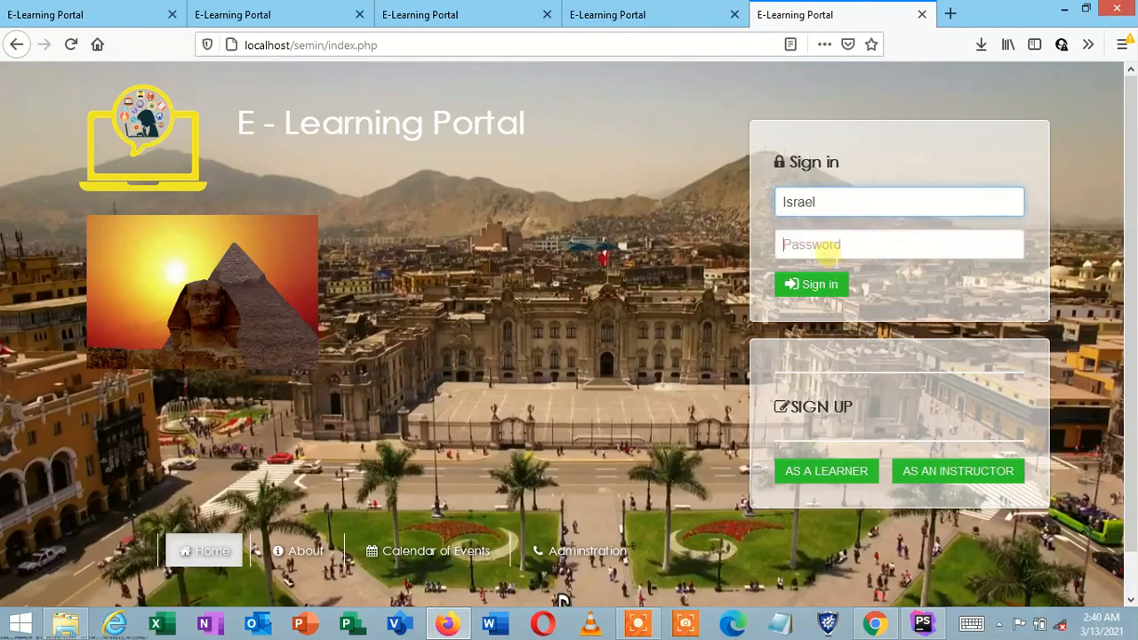
click(825, 204)
text(1)
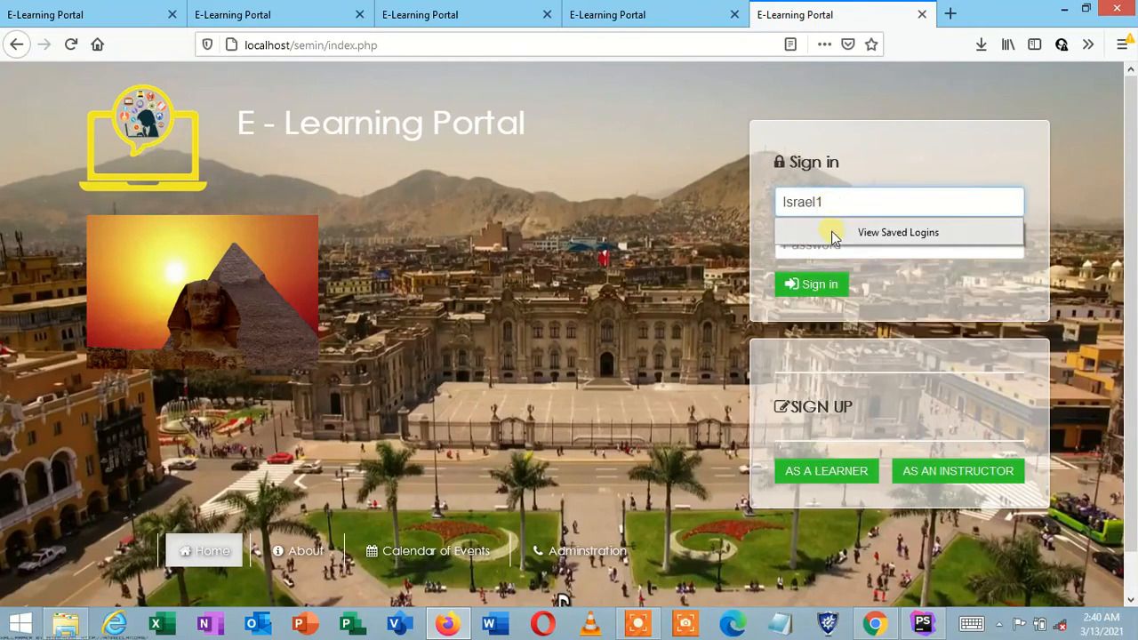
click(830, 245)
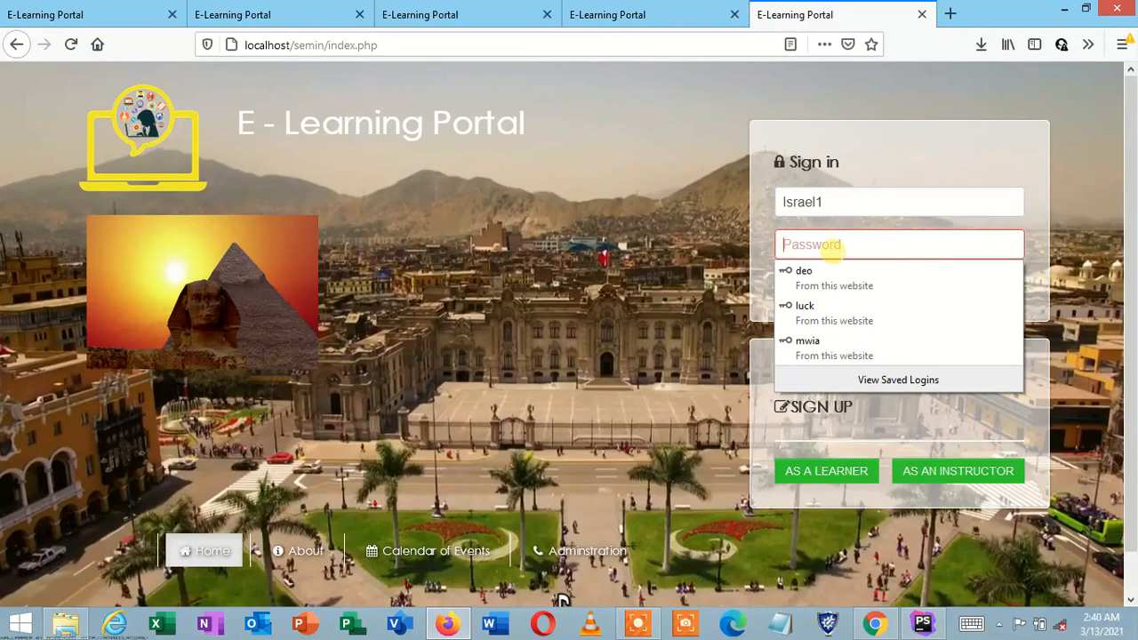
text(123456)
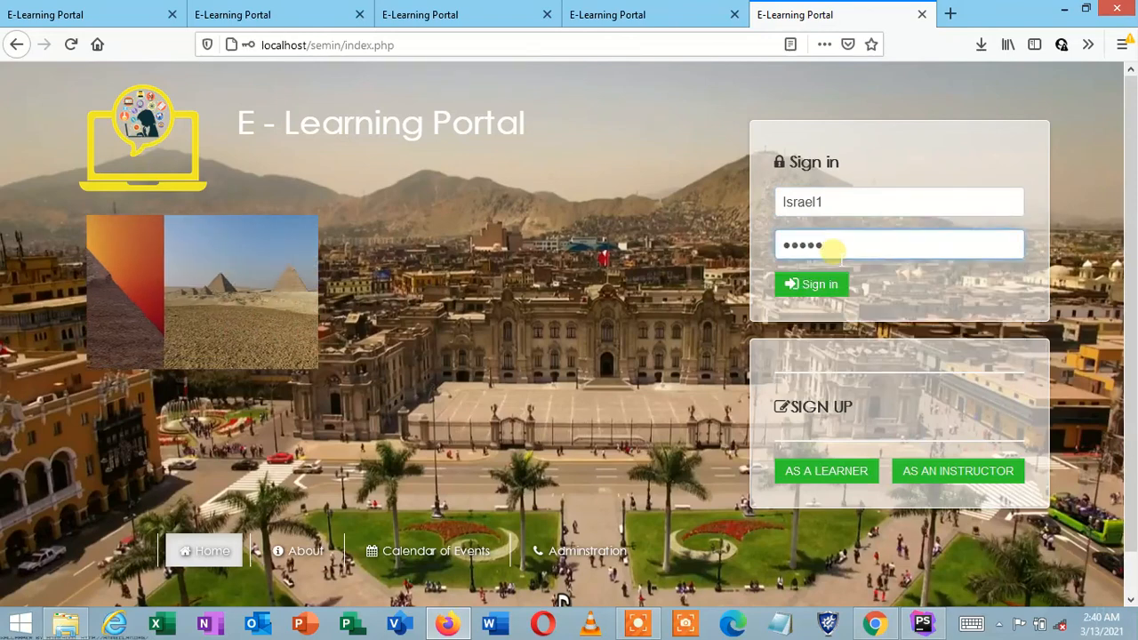
click(830, 283)
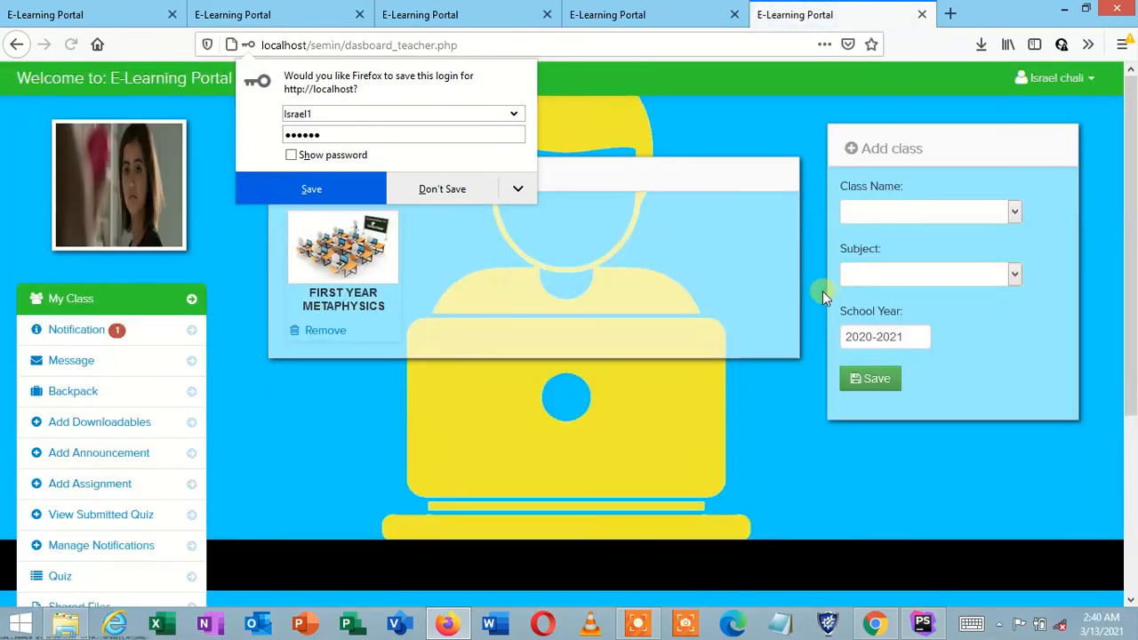
click(472, 190)
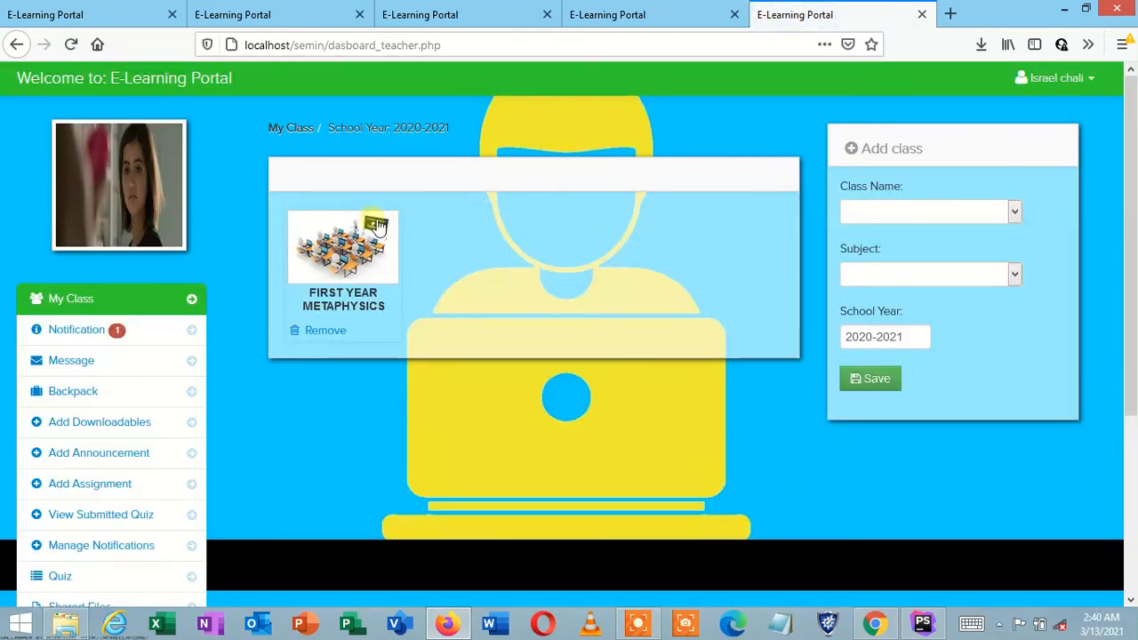
Step: Open the FIRST YEAR METAPHYSICS class's learners and show the instructor's account options
click(352, 229)
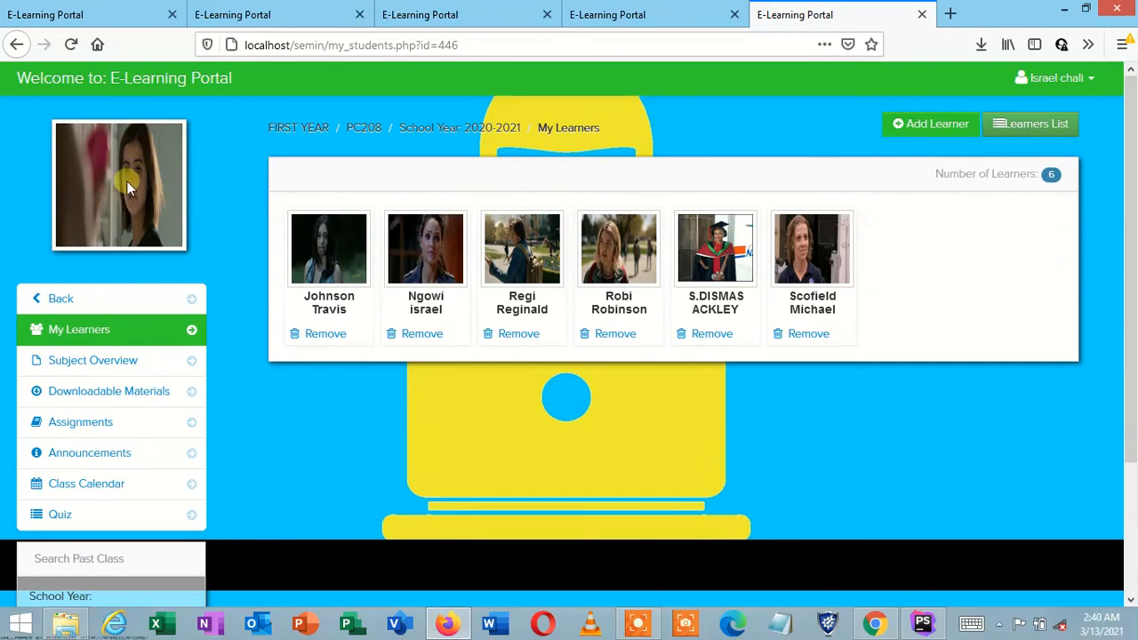
click(1051, 79)
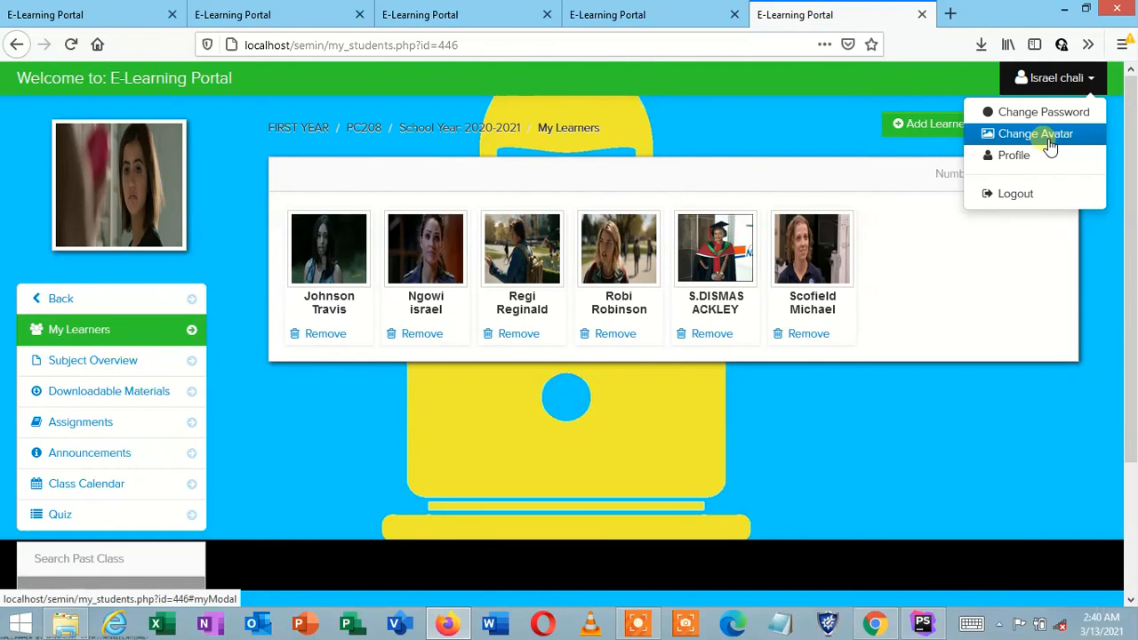
Step: Upload gator.PNG as the instructor's new avatar and save it
click(1043, 114)
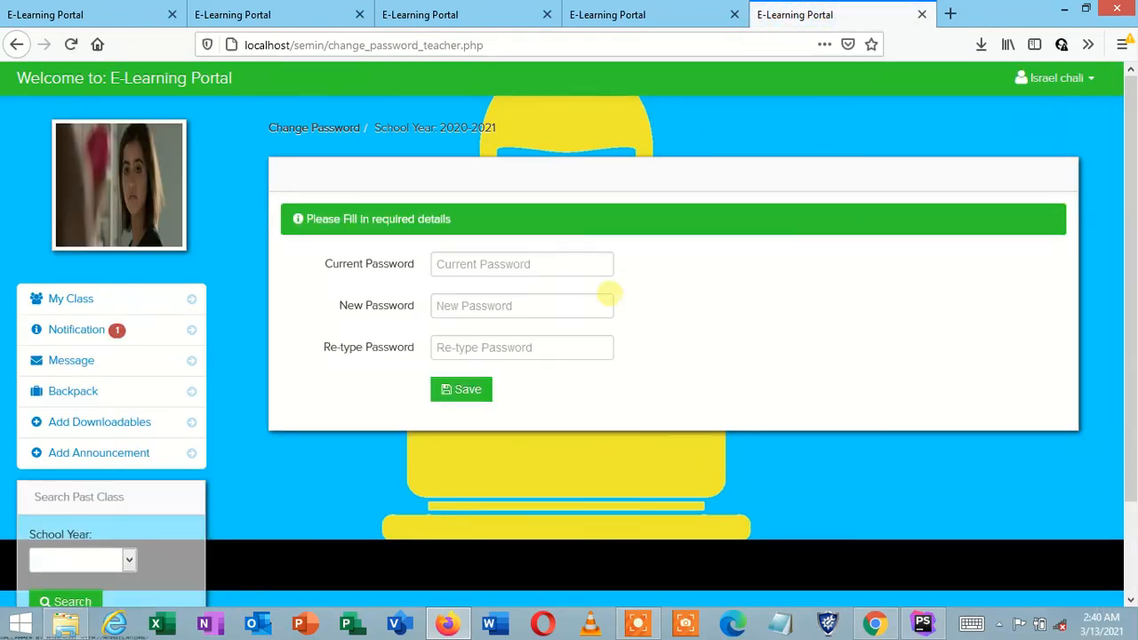
click(1077, 79)
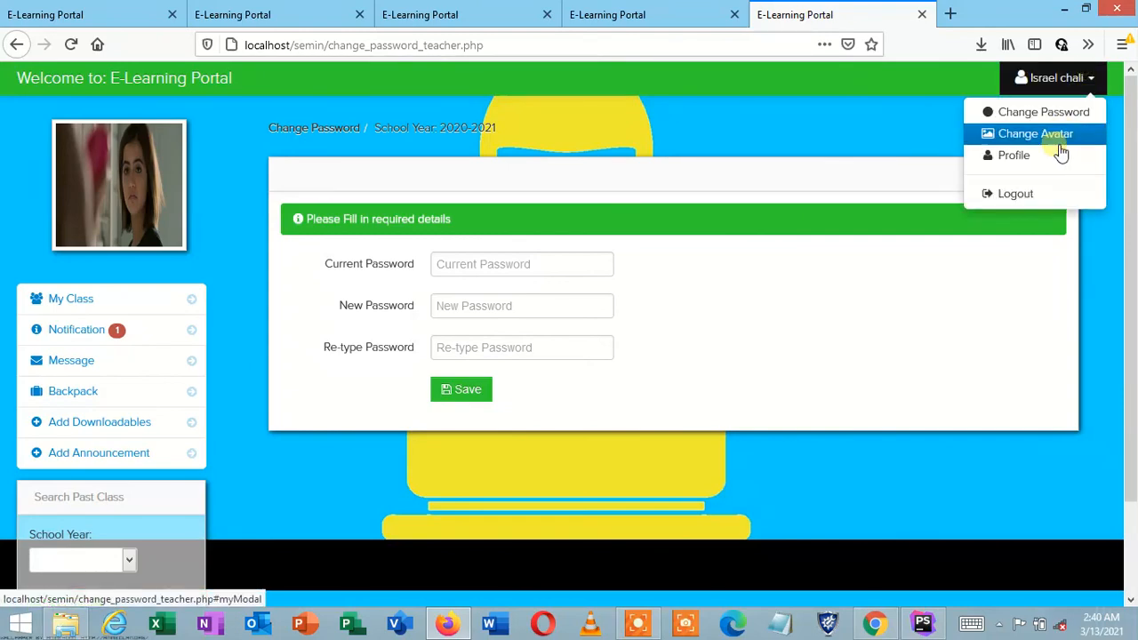
click(1058, 144)
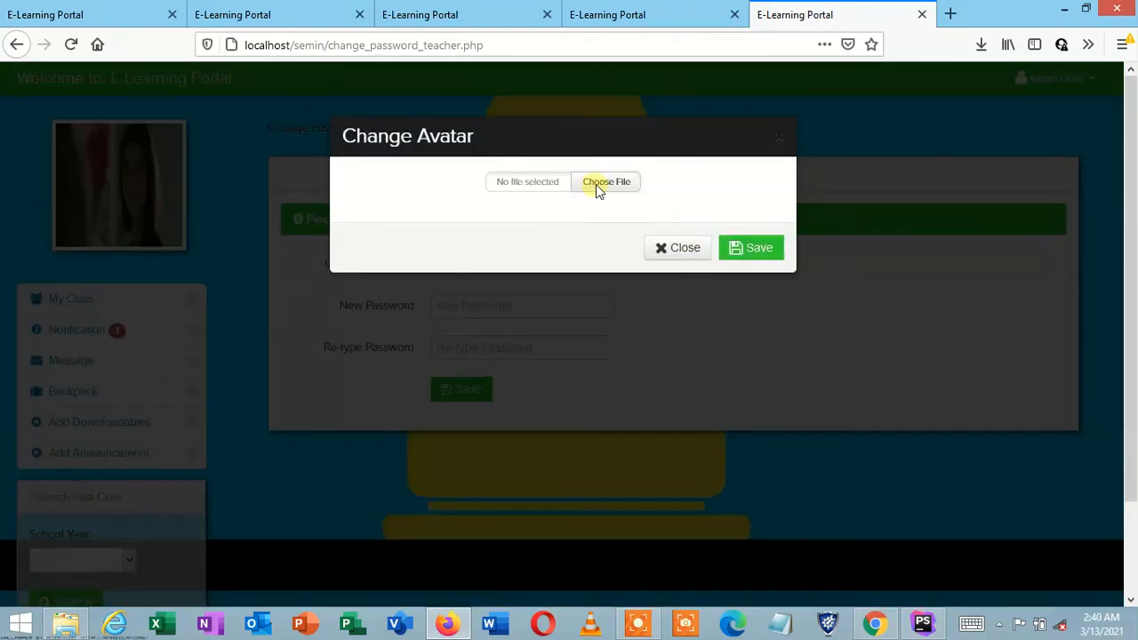
click(604, 183)
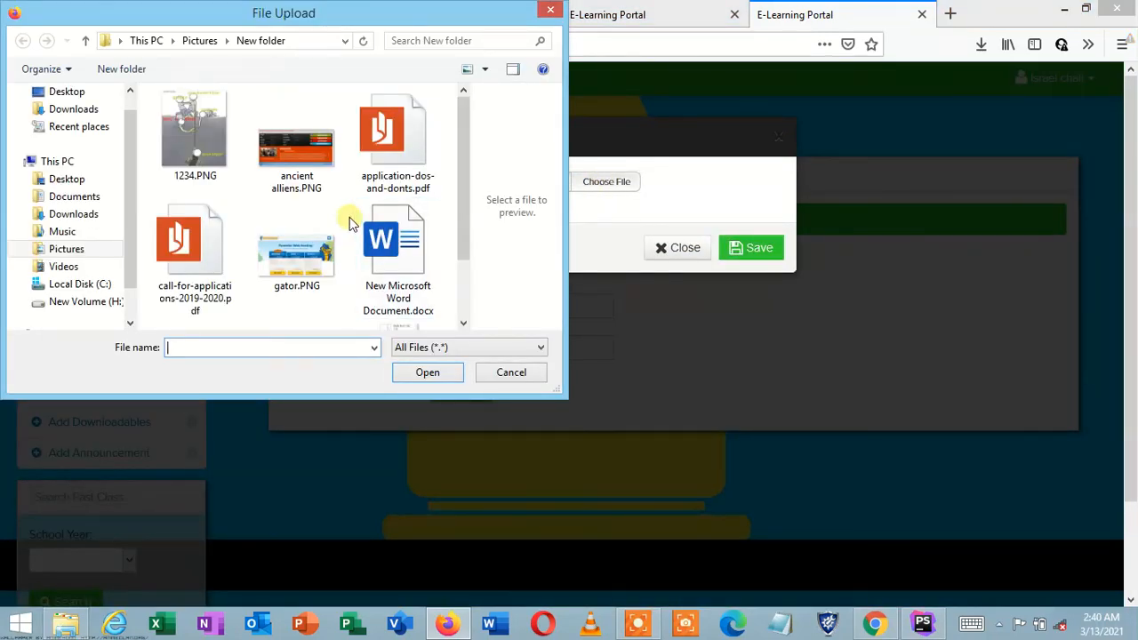
click(302, 254)
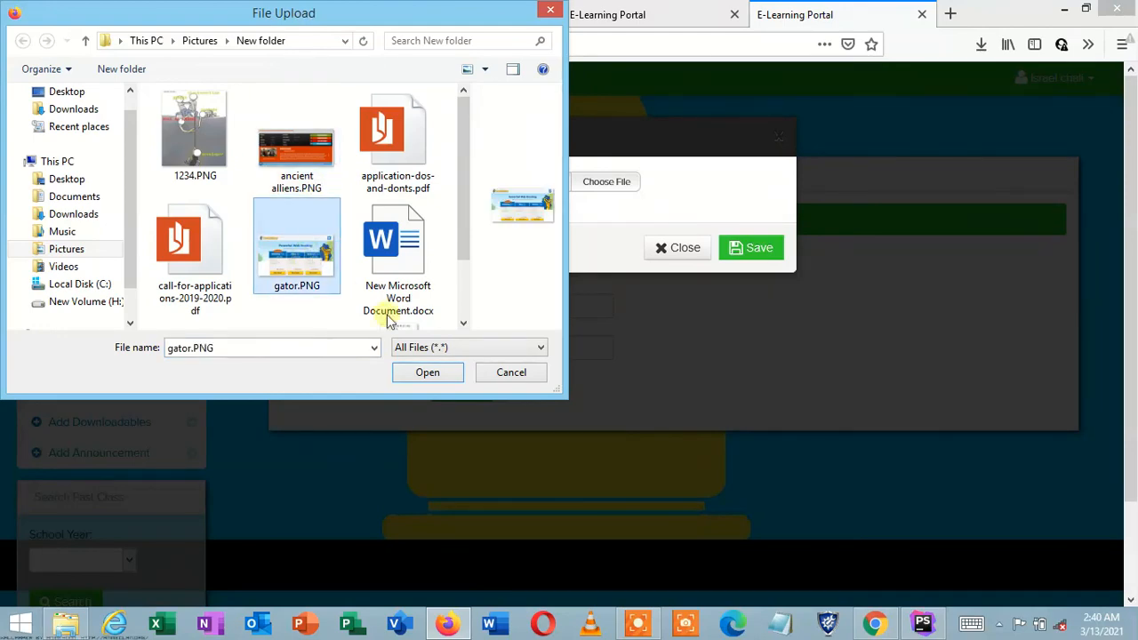
click(411, 372)
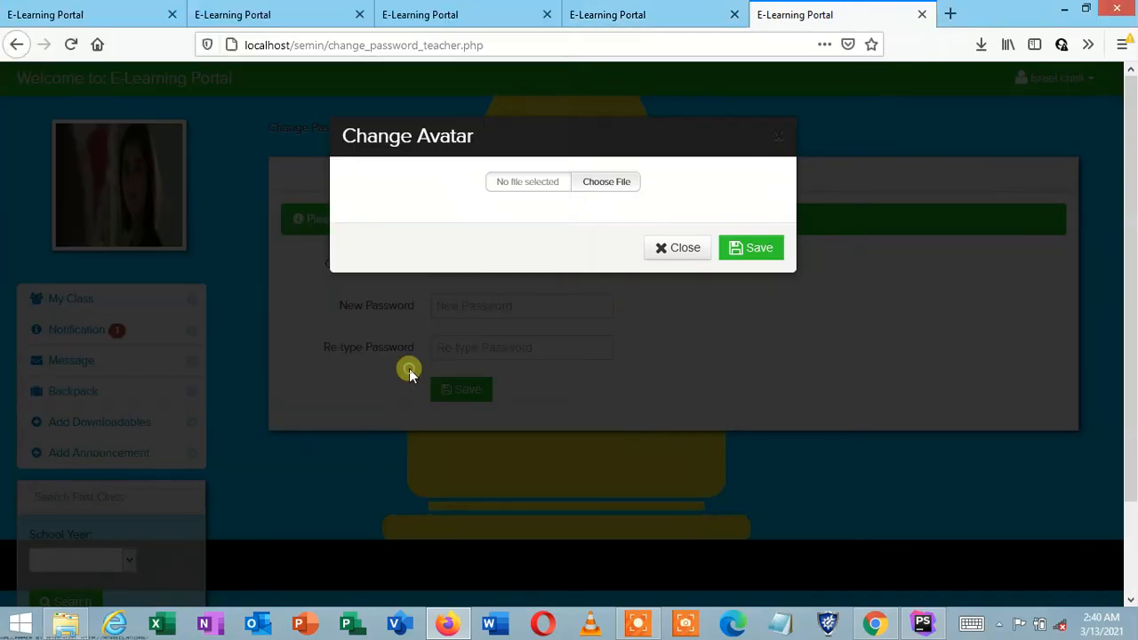
click(751, 247)
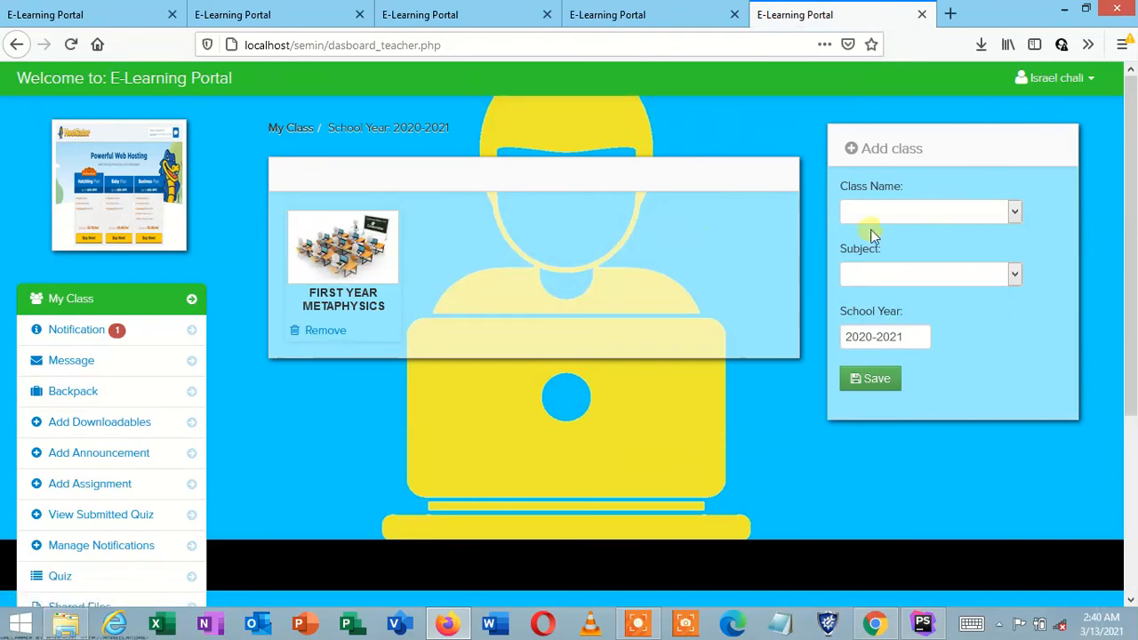
Step: Open the FIRST YEAR PC208 class's learners and go to its Add Learners page
click(1046, 89)
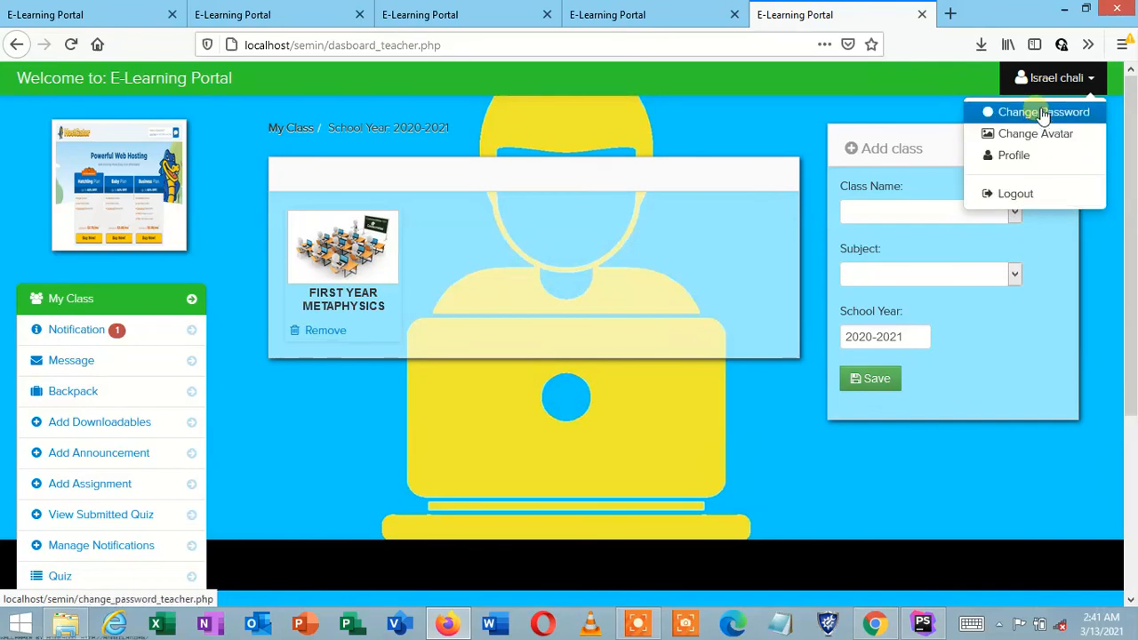
click(517, 235)
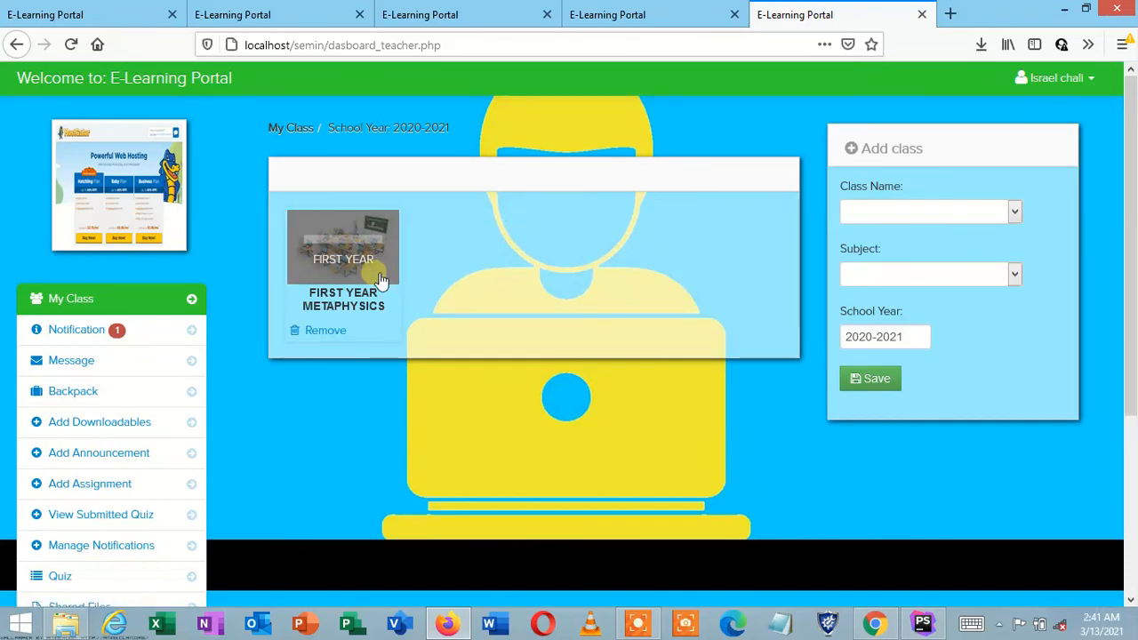
click(361, 247)
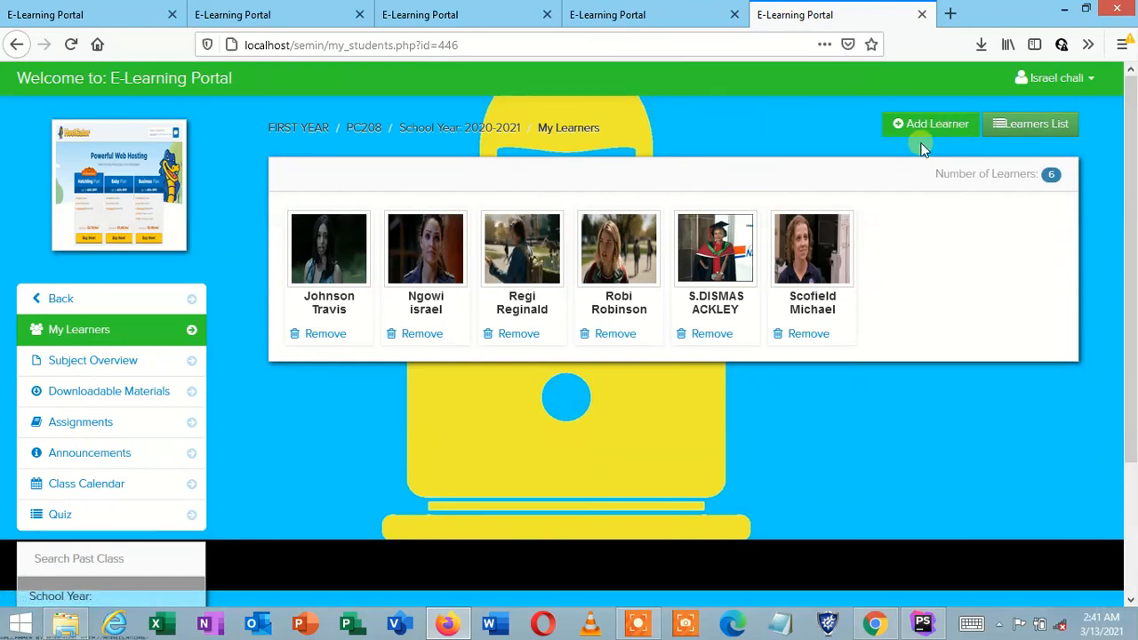
click(924, 125)
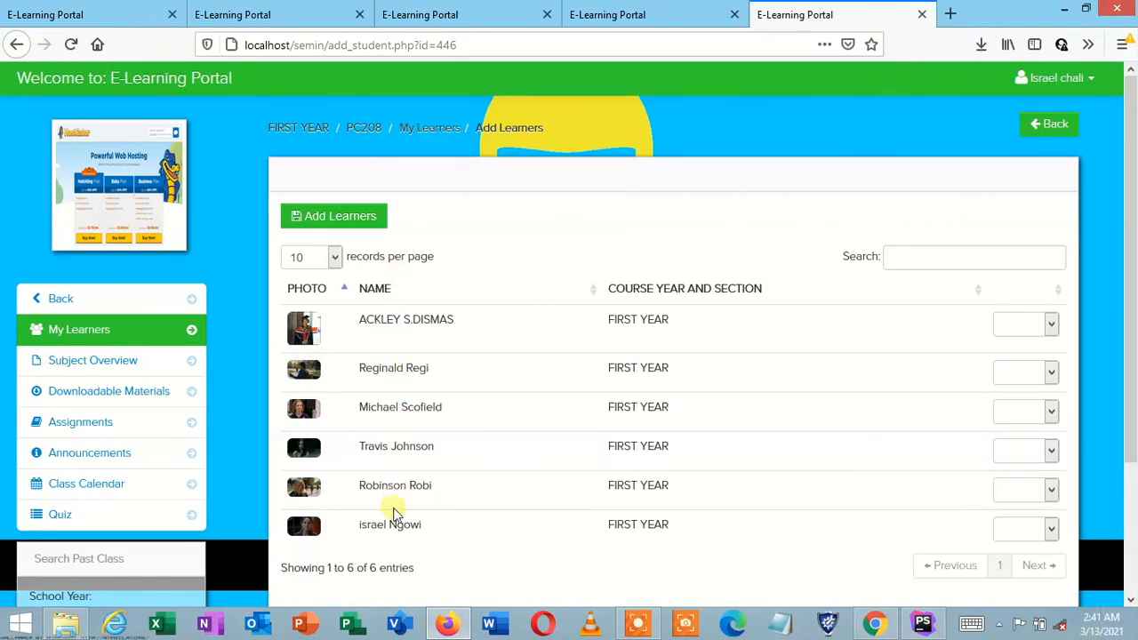
Step: Set the fourth learner's dropdown to Add on the Add Learners page
click(1130, 530)
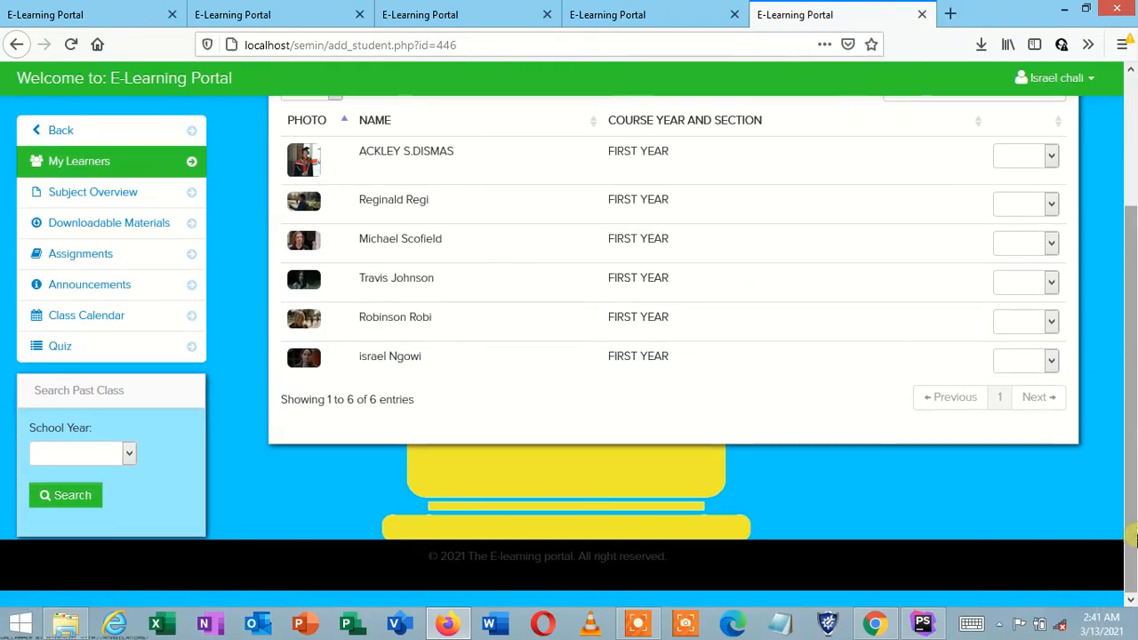
click(1026, 281)
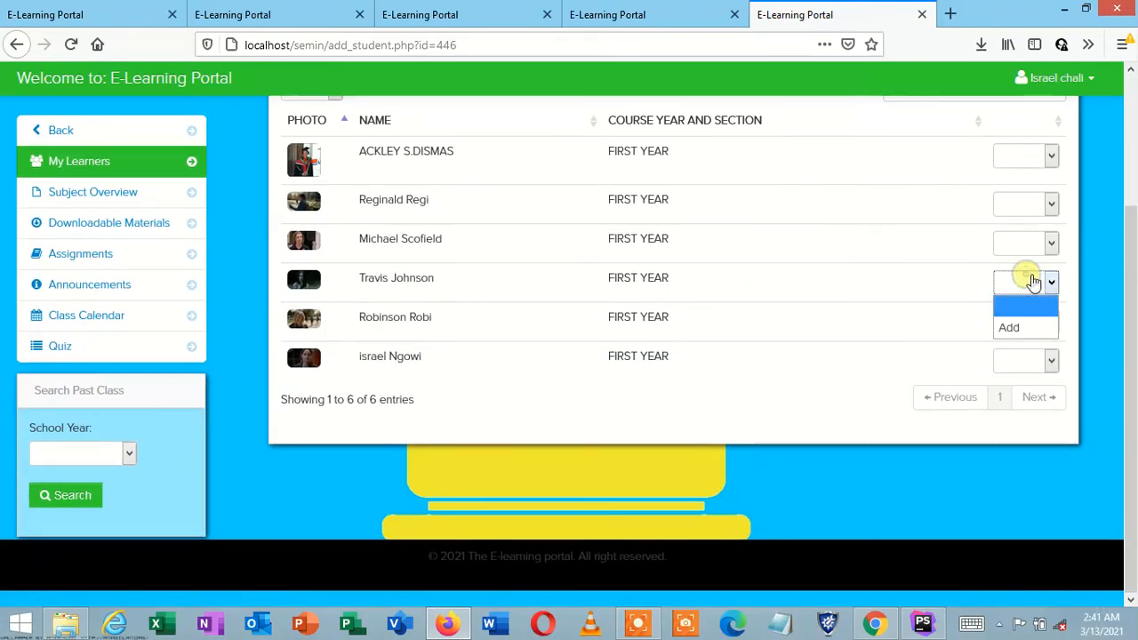
click(1026, 327)
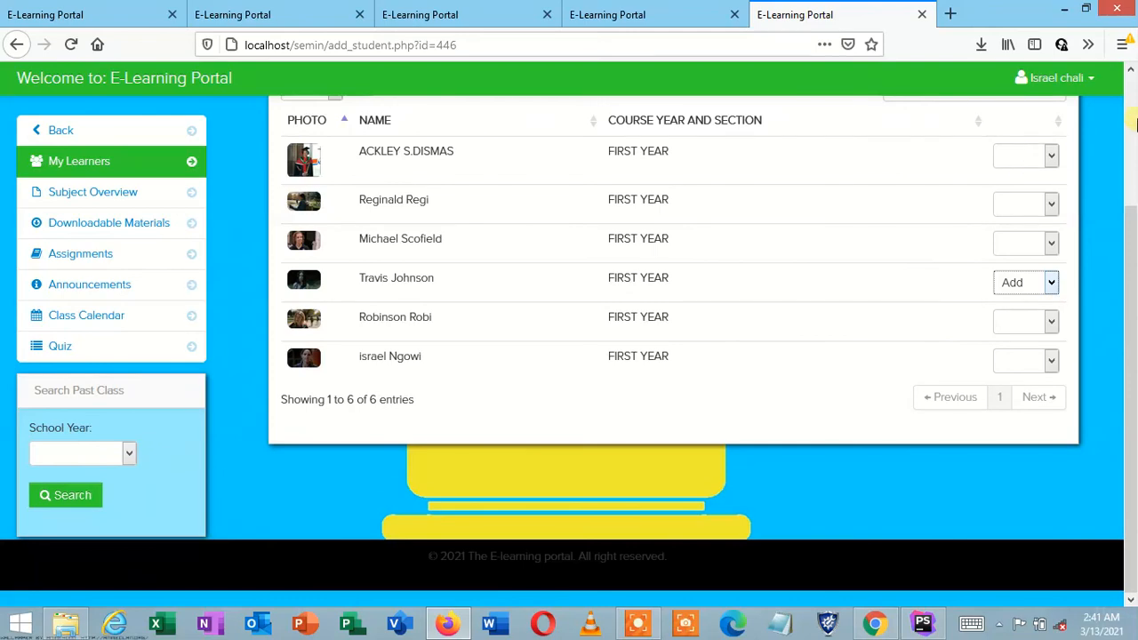
click(1122, 44)
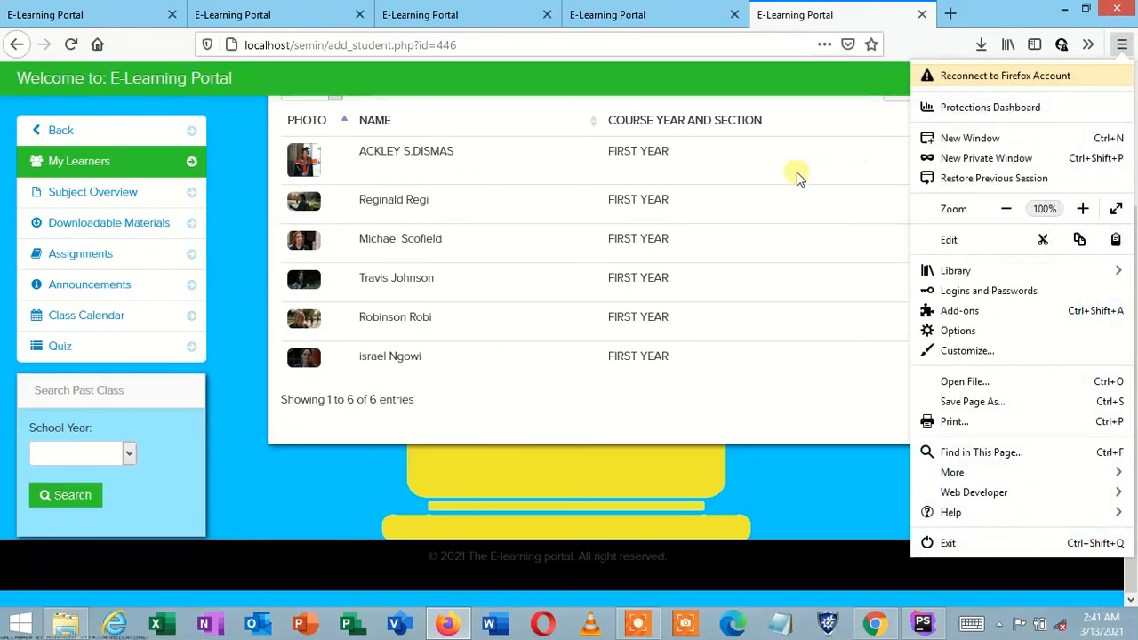
click(797, 171)
Step: Check the first learner's add option, then return to the class's My Learners page
scroll(987, 196, up, 2)
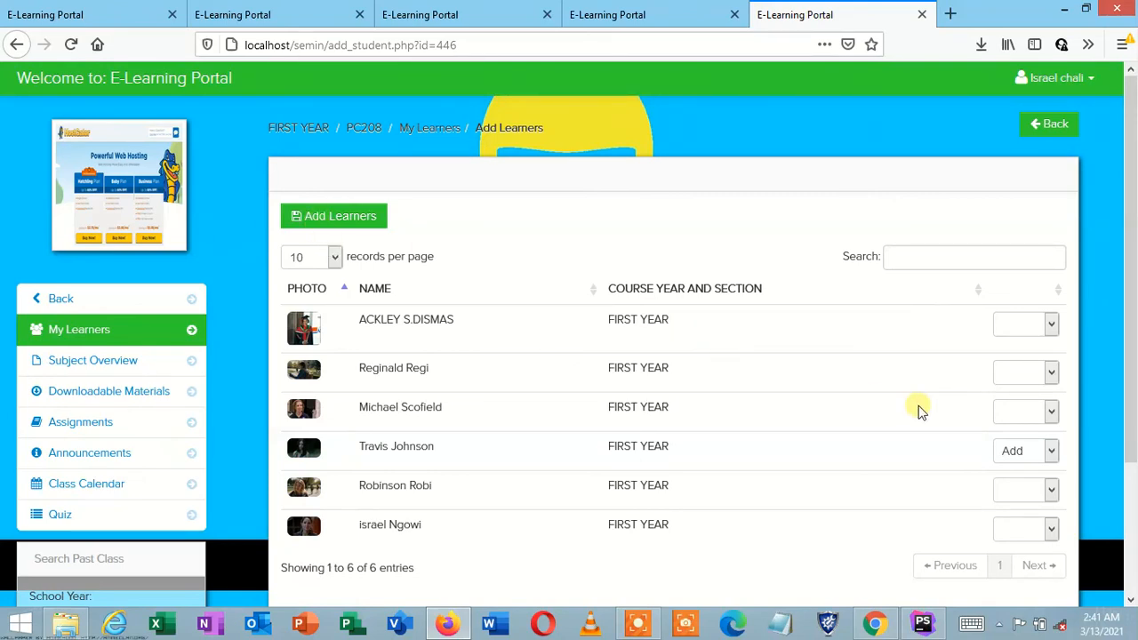
click(1035, 336)
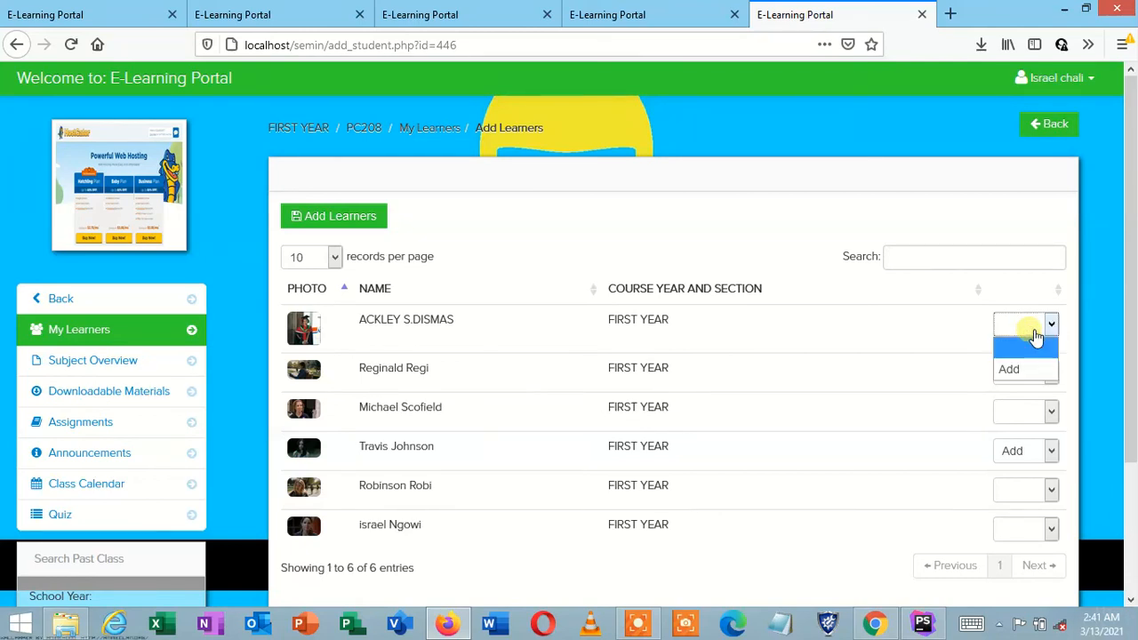
click(1031, 331)
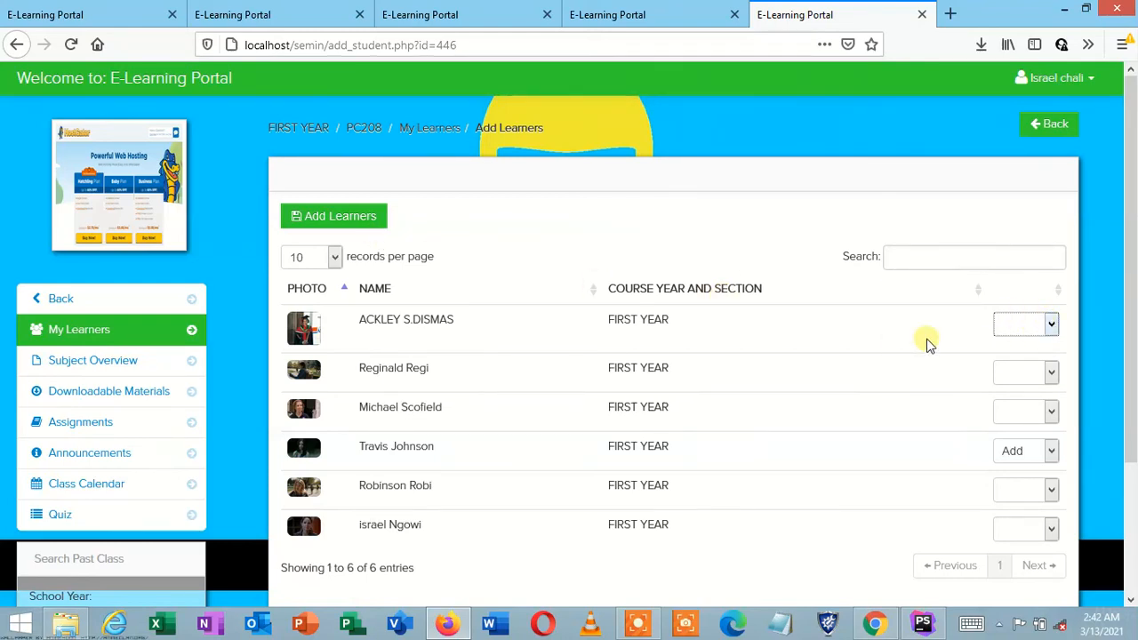
click(1022, 327)
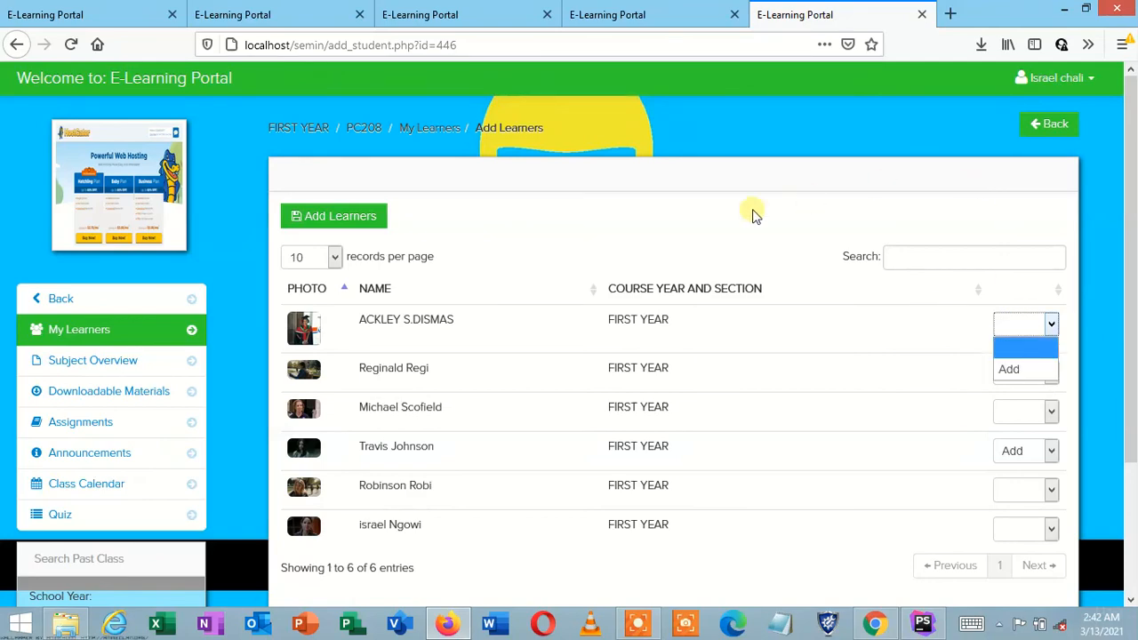
click(1035, 130)
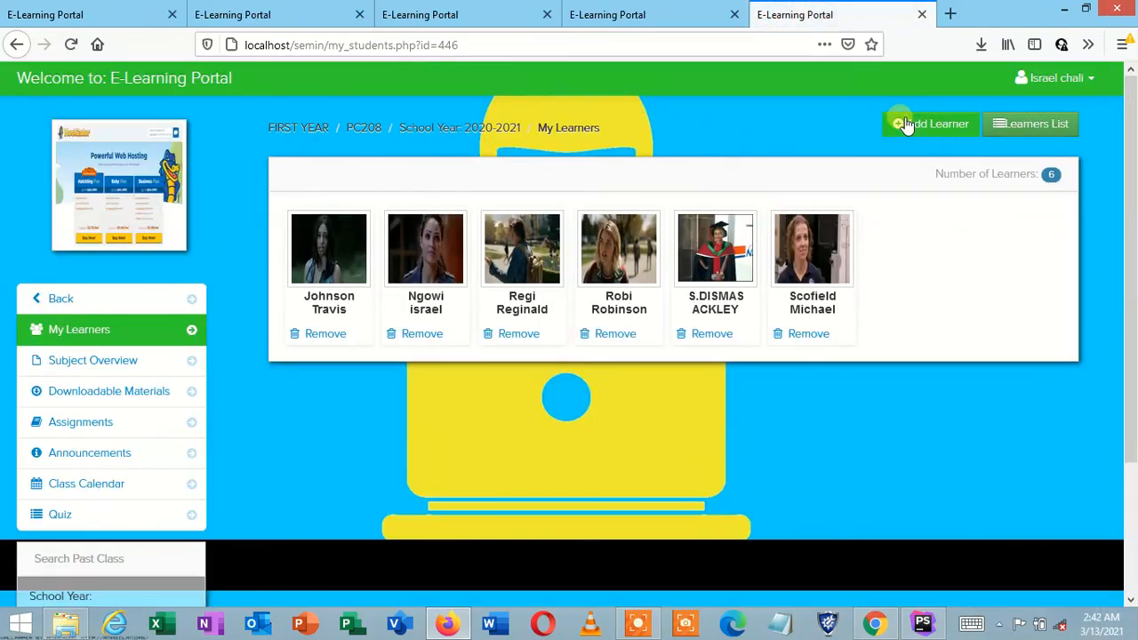
Step: Open the FIRST YEAR PC208 Learners List and bring up its print preview
click(1026, 125)
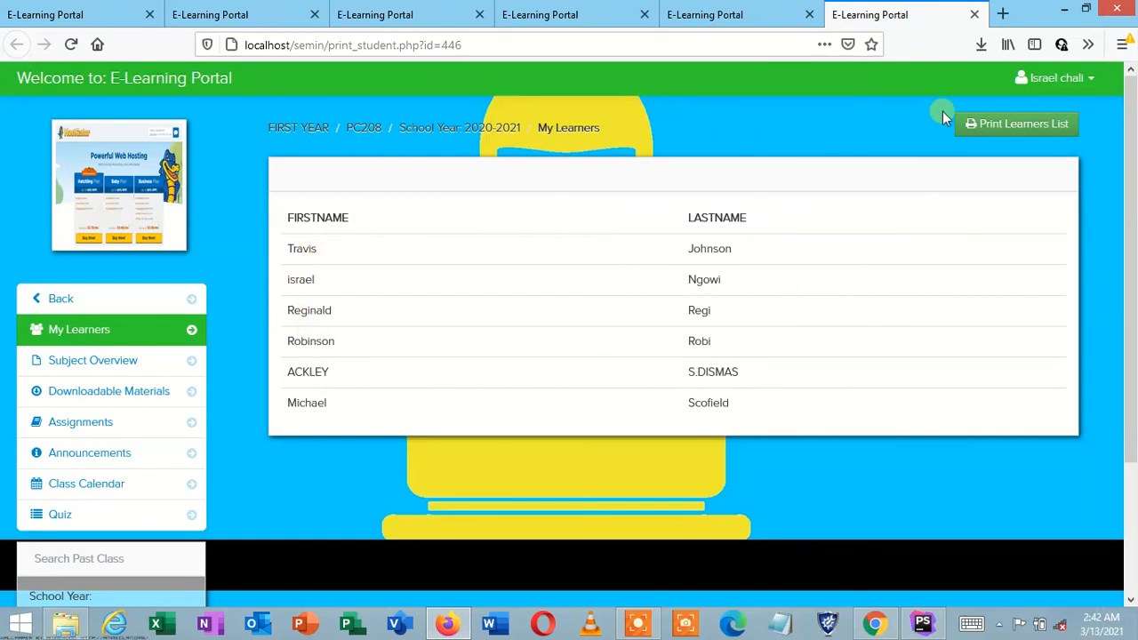
click(1045, 127)
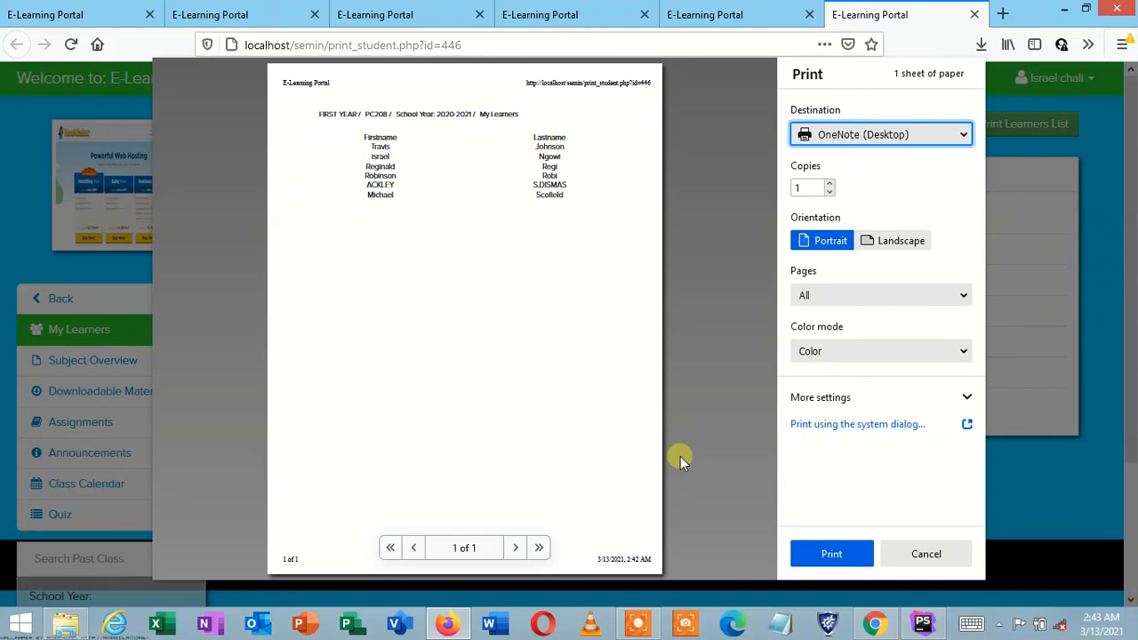
click(638, 624)
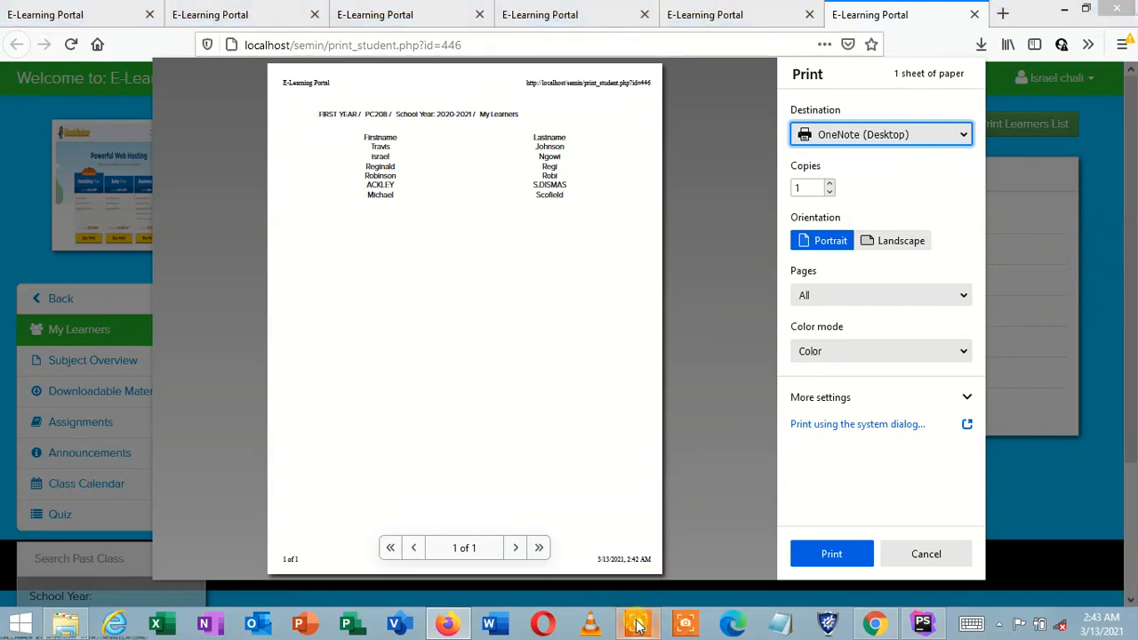